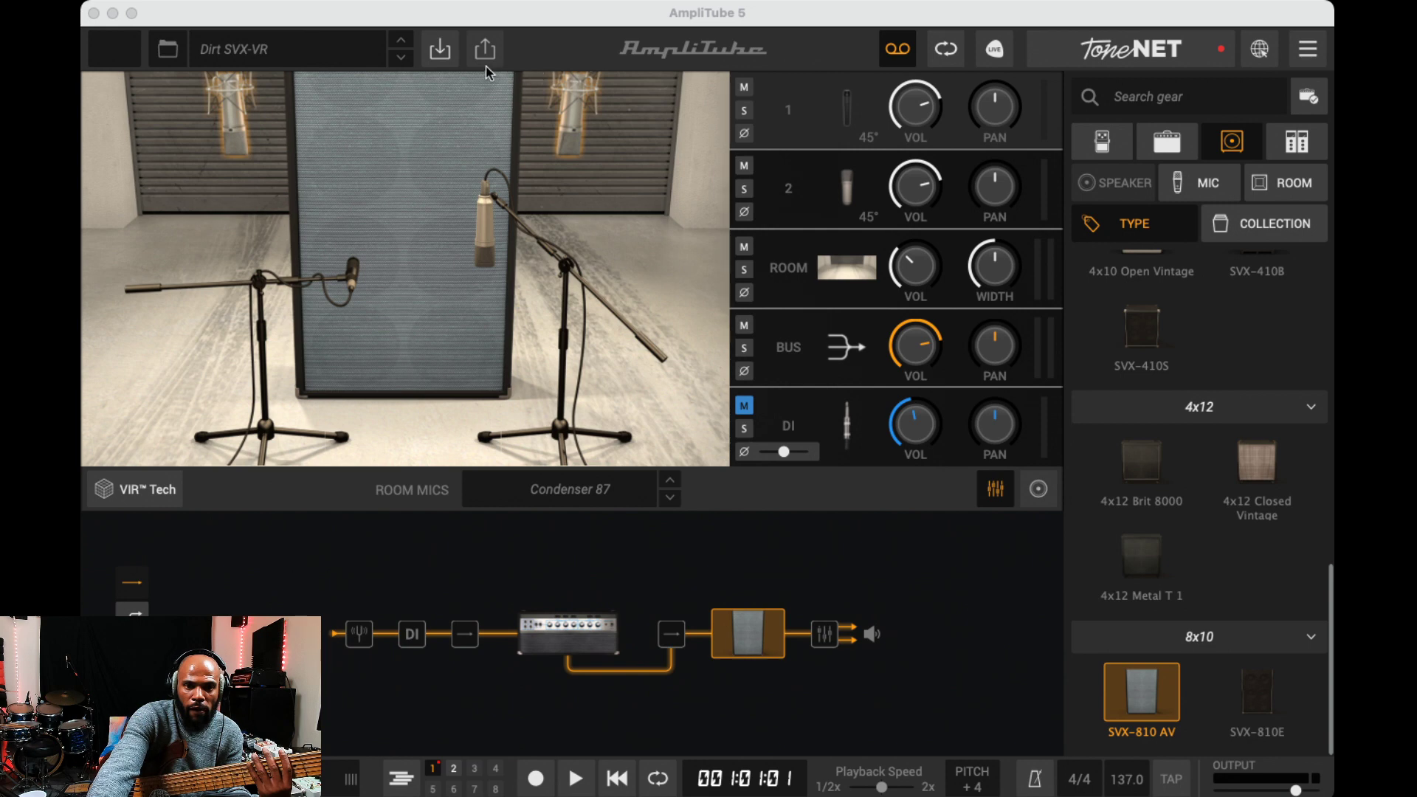
# Look over the multitrack recorder and Track 1's AmpliTube processing switch, and return to the rig view
pyautogui.click(569, 49)
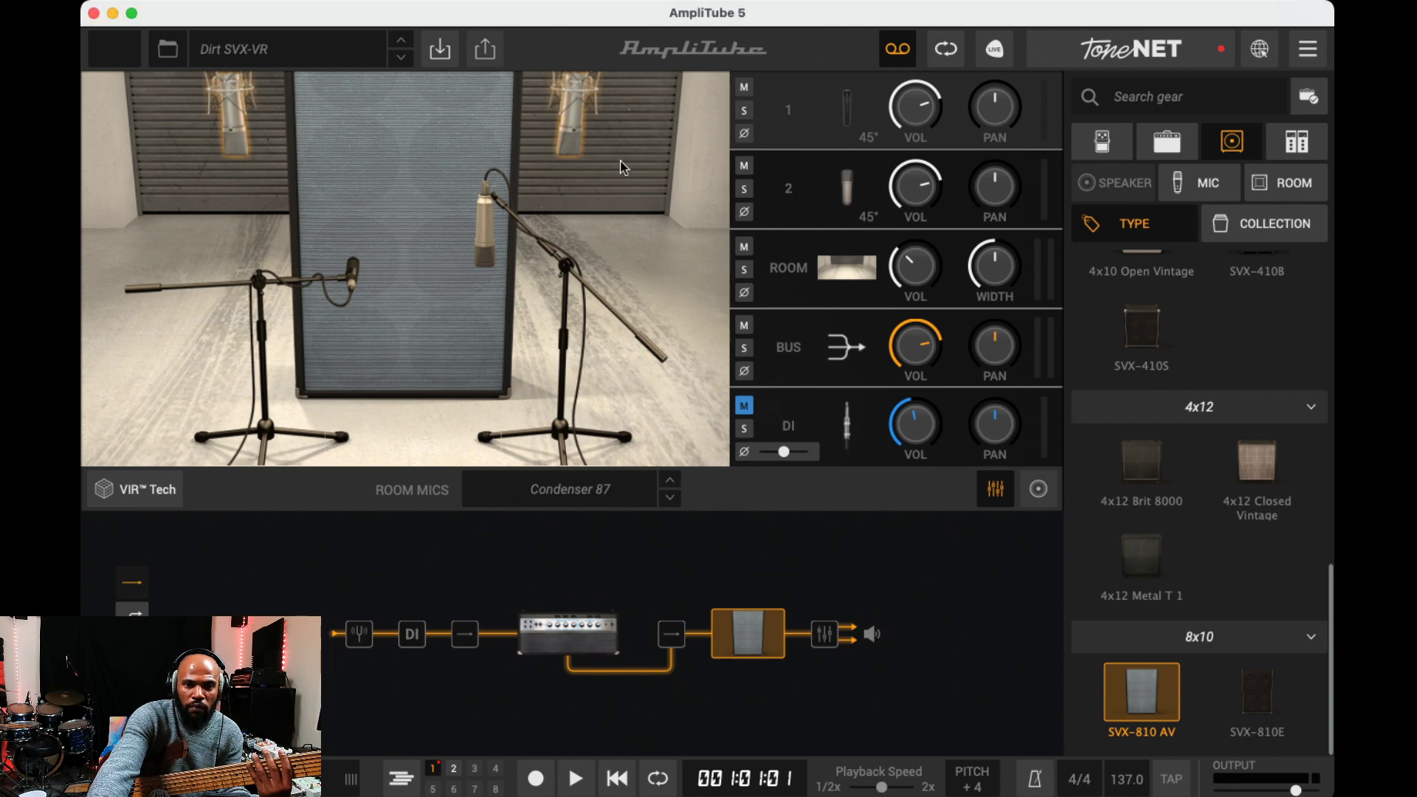
pyautogui.click(411, 774)
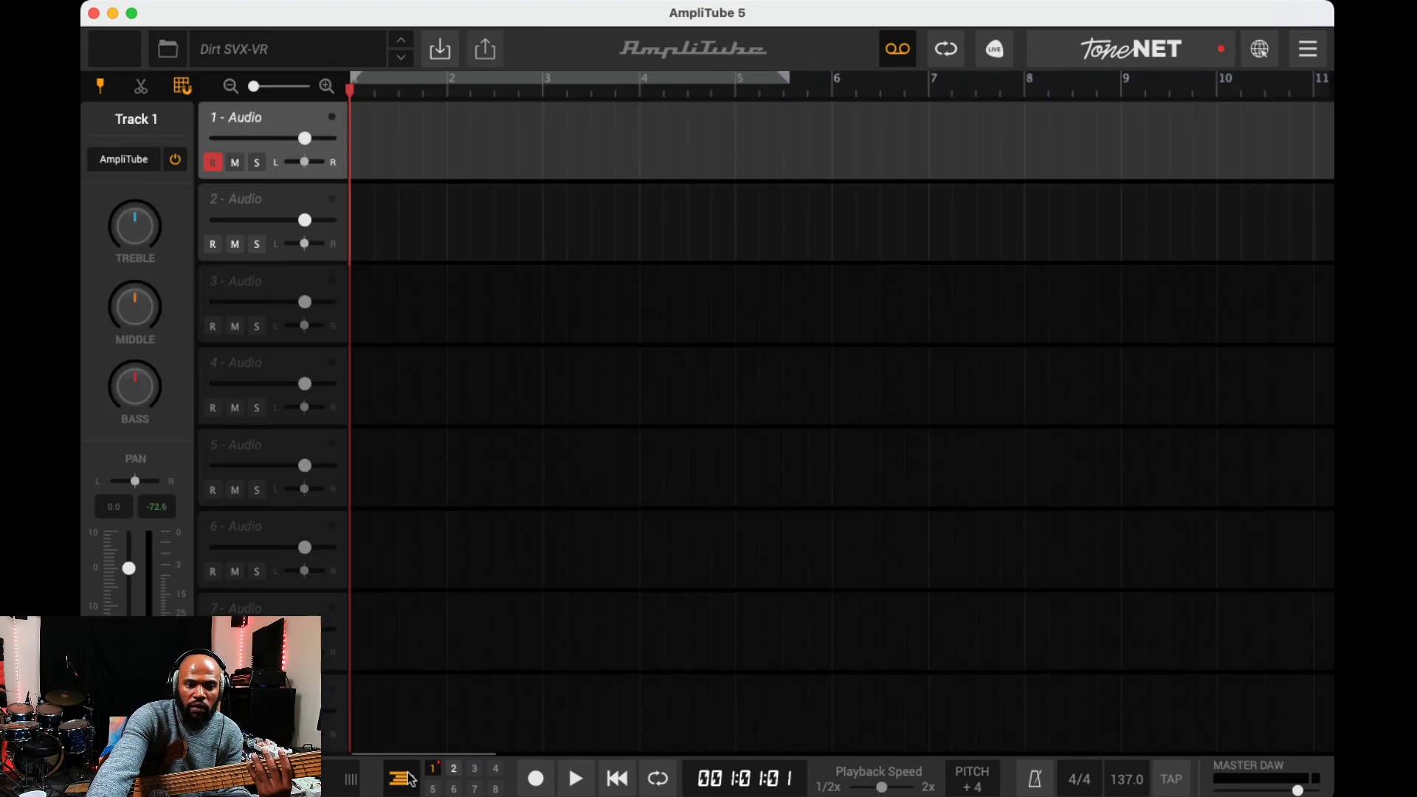
pyautogui.click(174, 160)
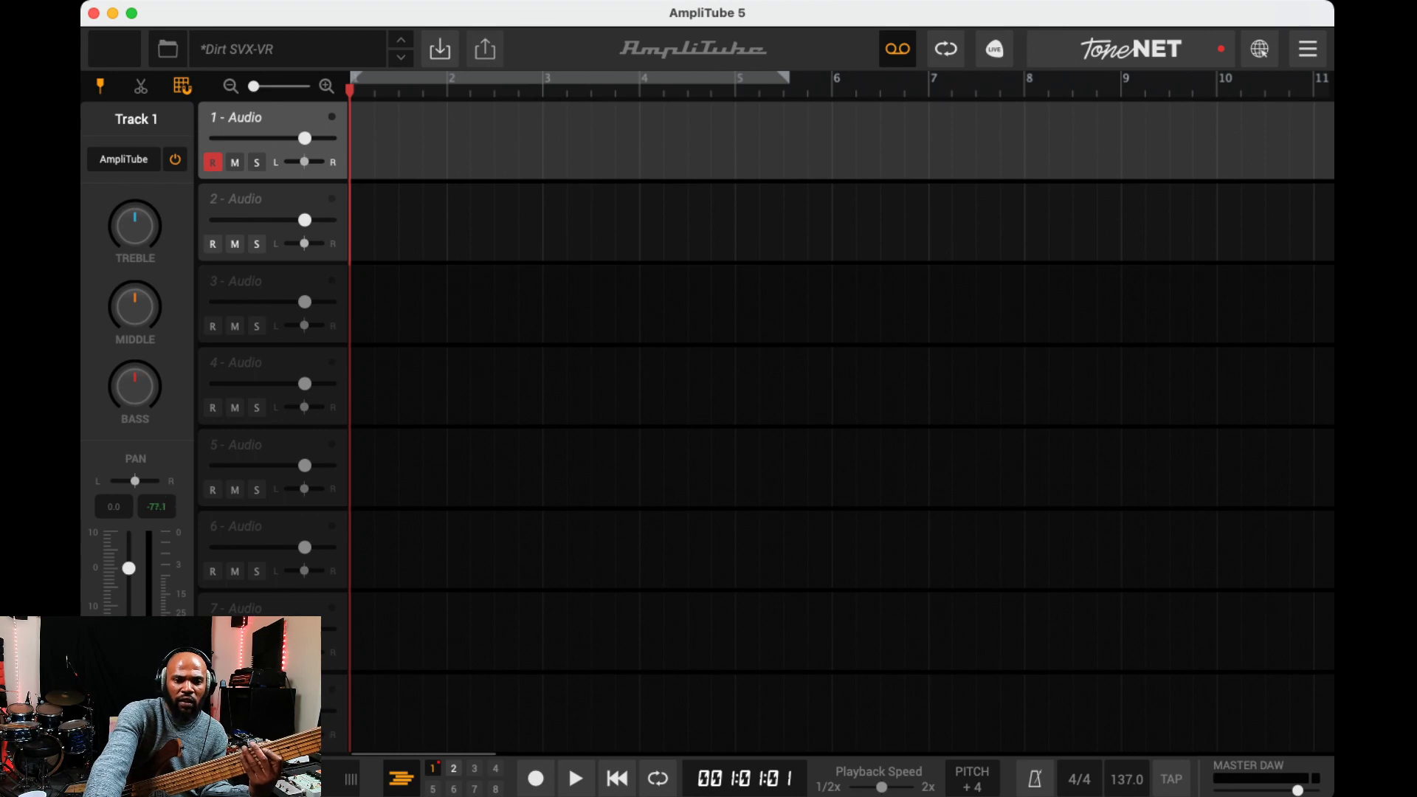
pyautogui.click(403, 781)
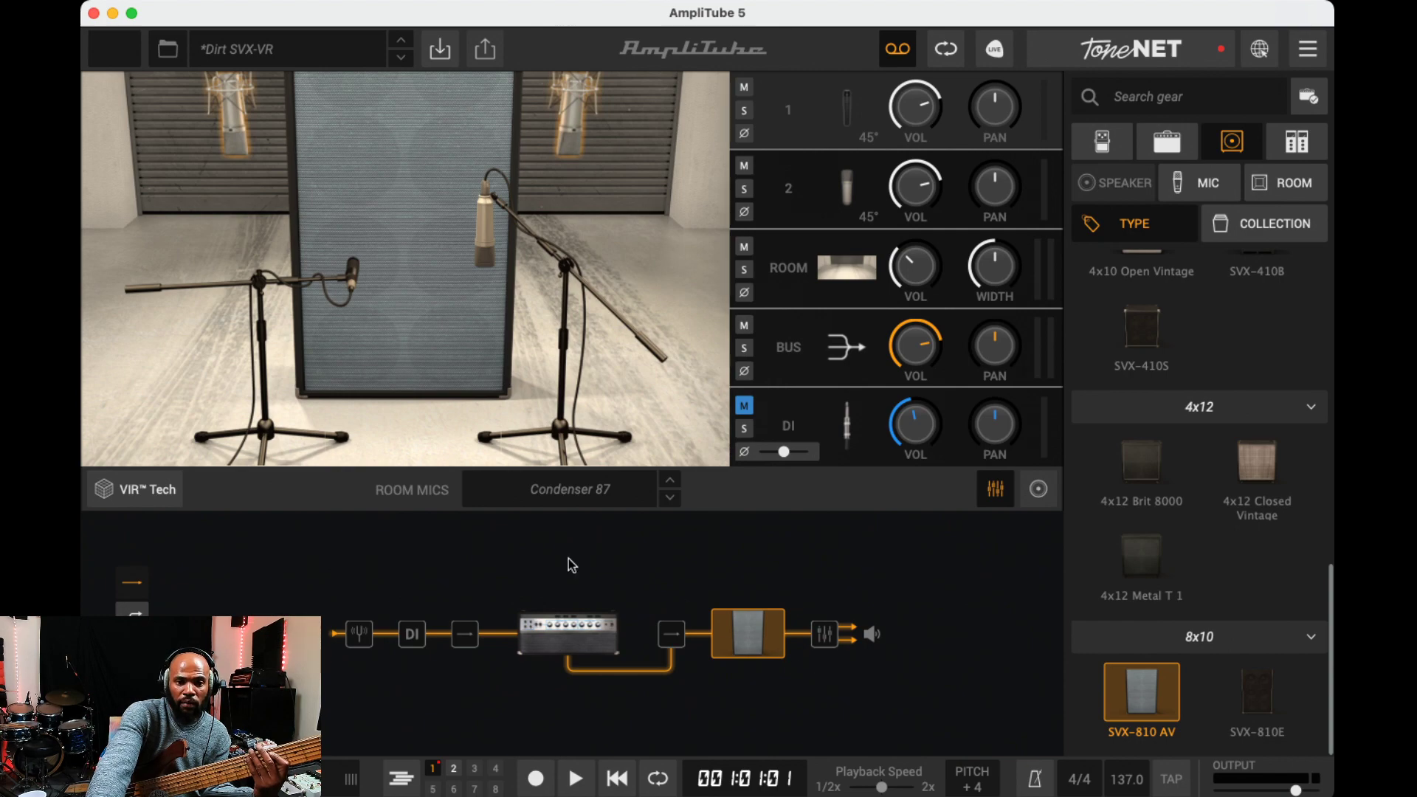
# Bypass the SVX-810 AV cabinet in the Dirt SVX-VR preset and show the SVX-VR amp's controls
pyautogui.click(548, 644)
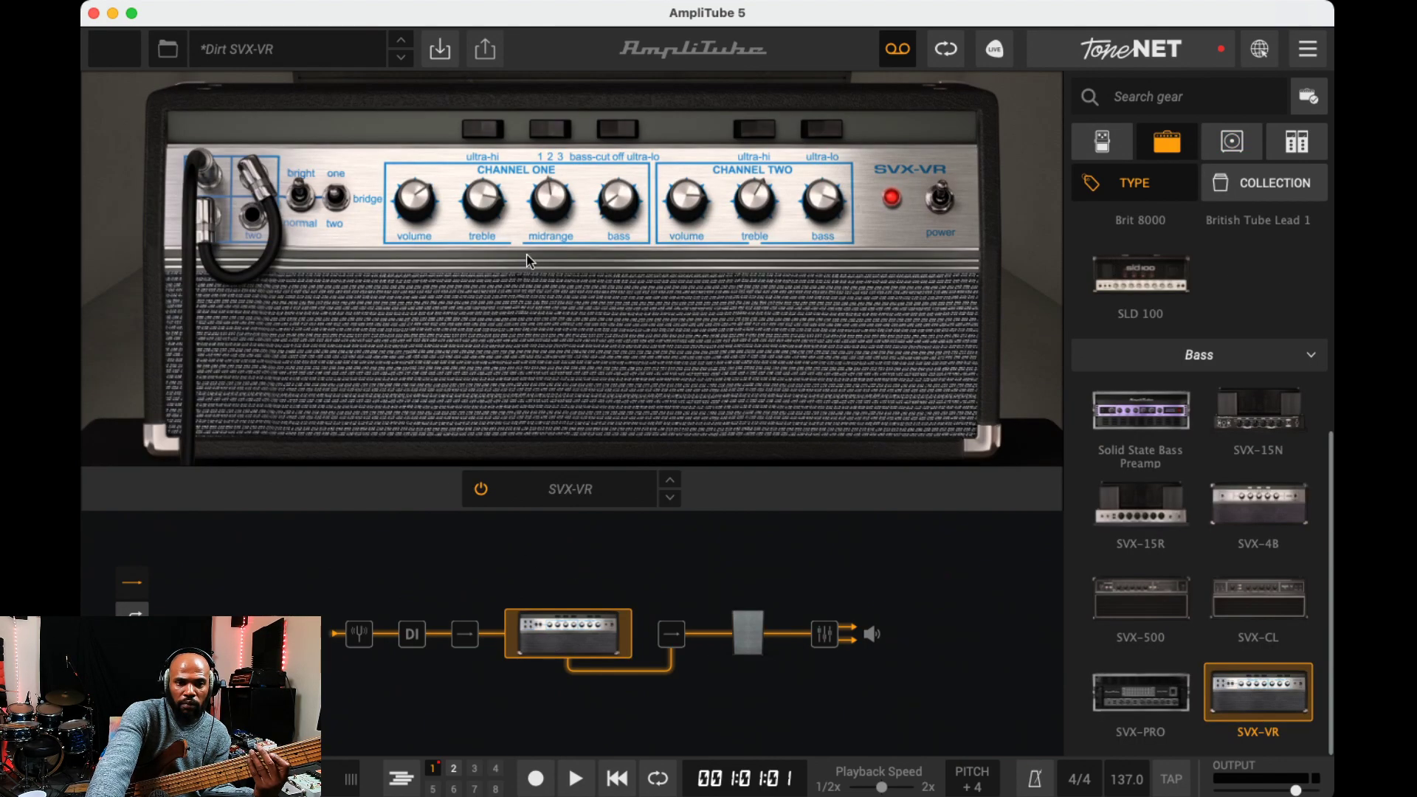
pyautogui.click(756, 642)
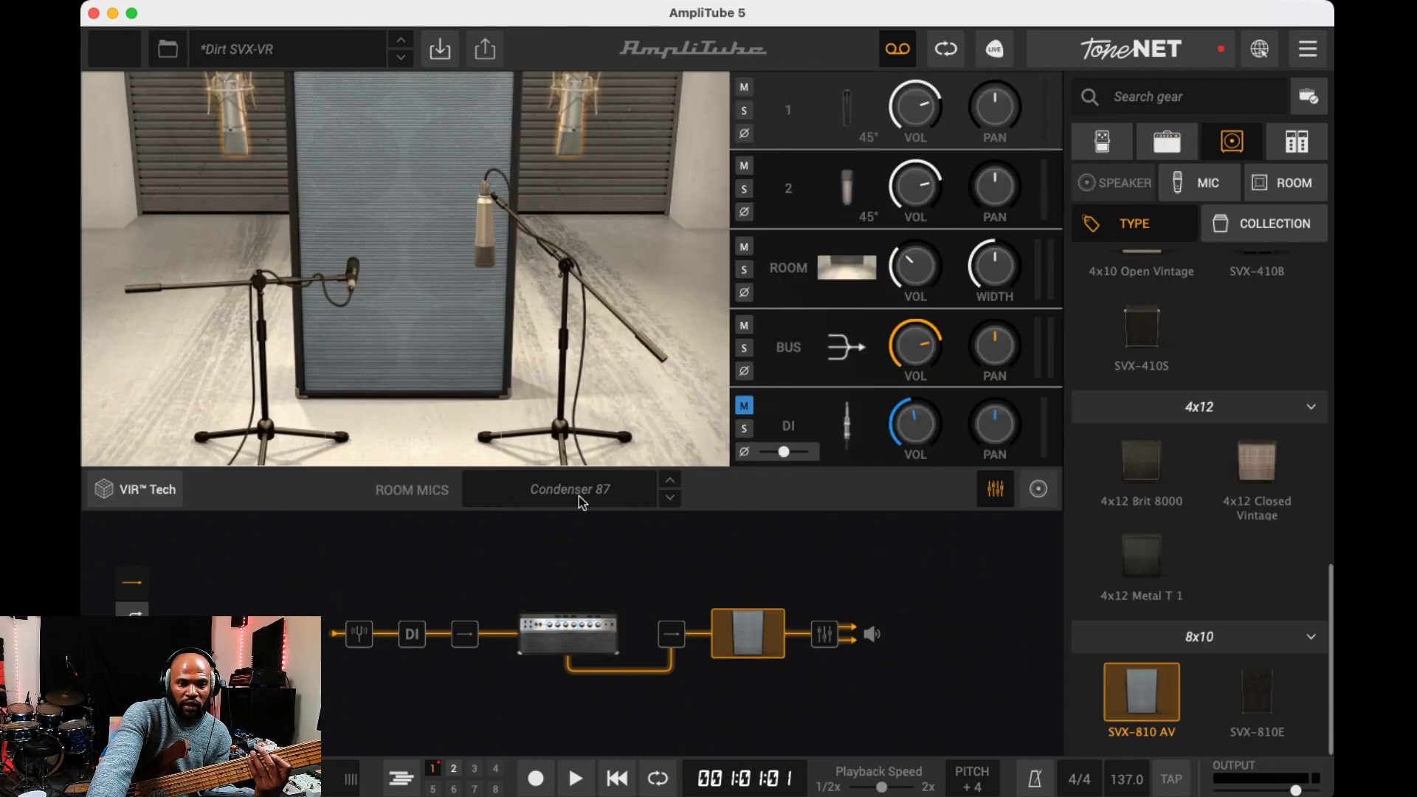
pyautogui.click(400, 251)
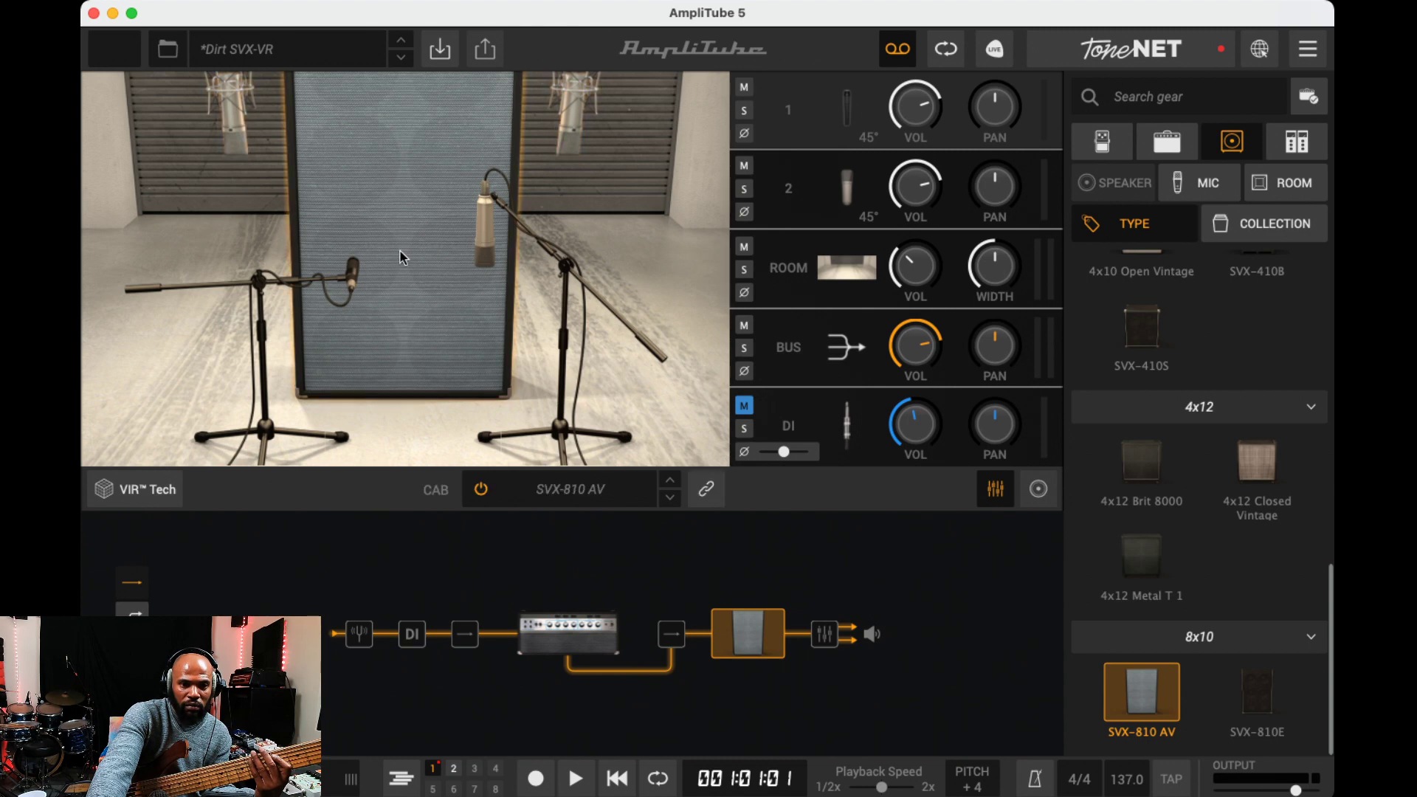
pyautogui.click(481, 487)
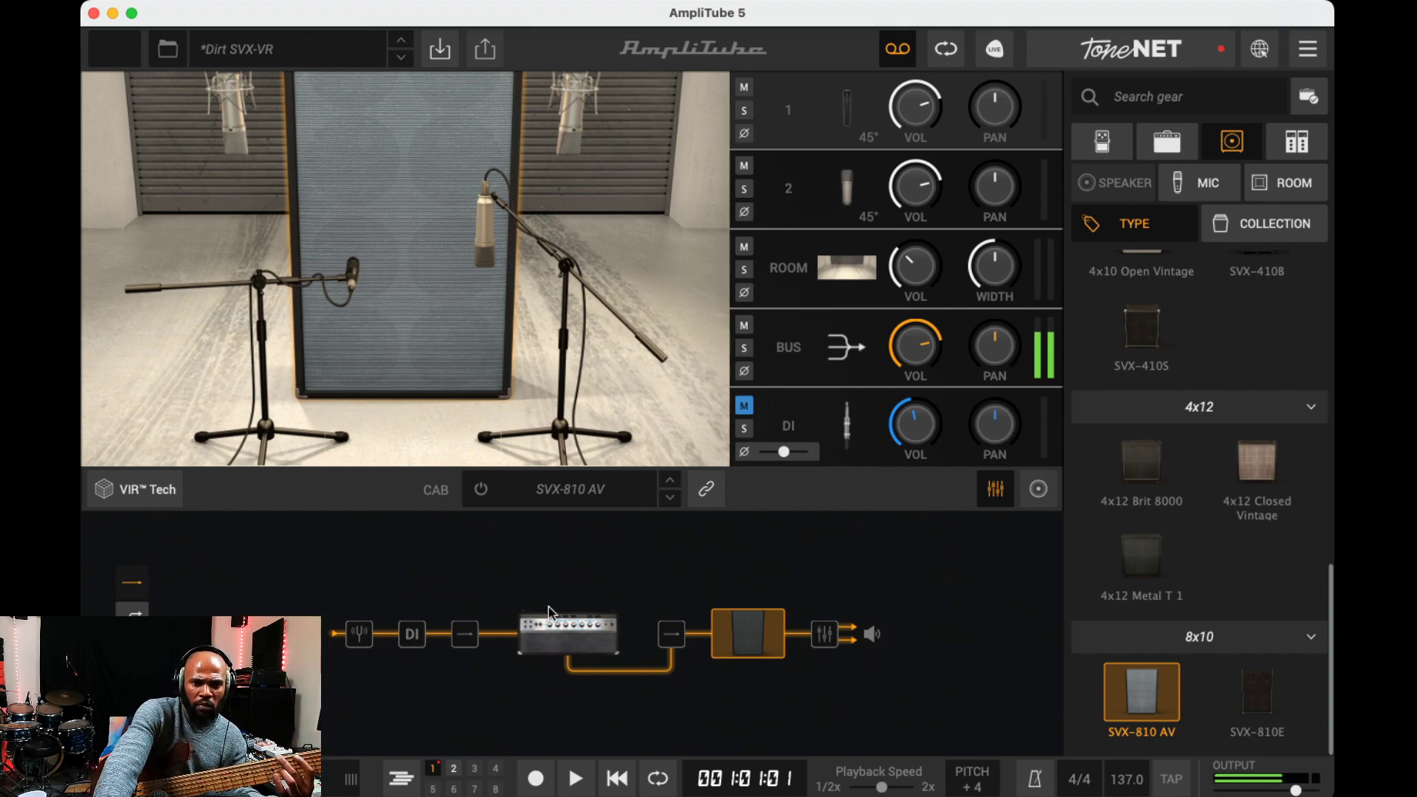
pyautogui.click(546, 633)
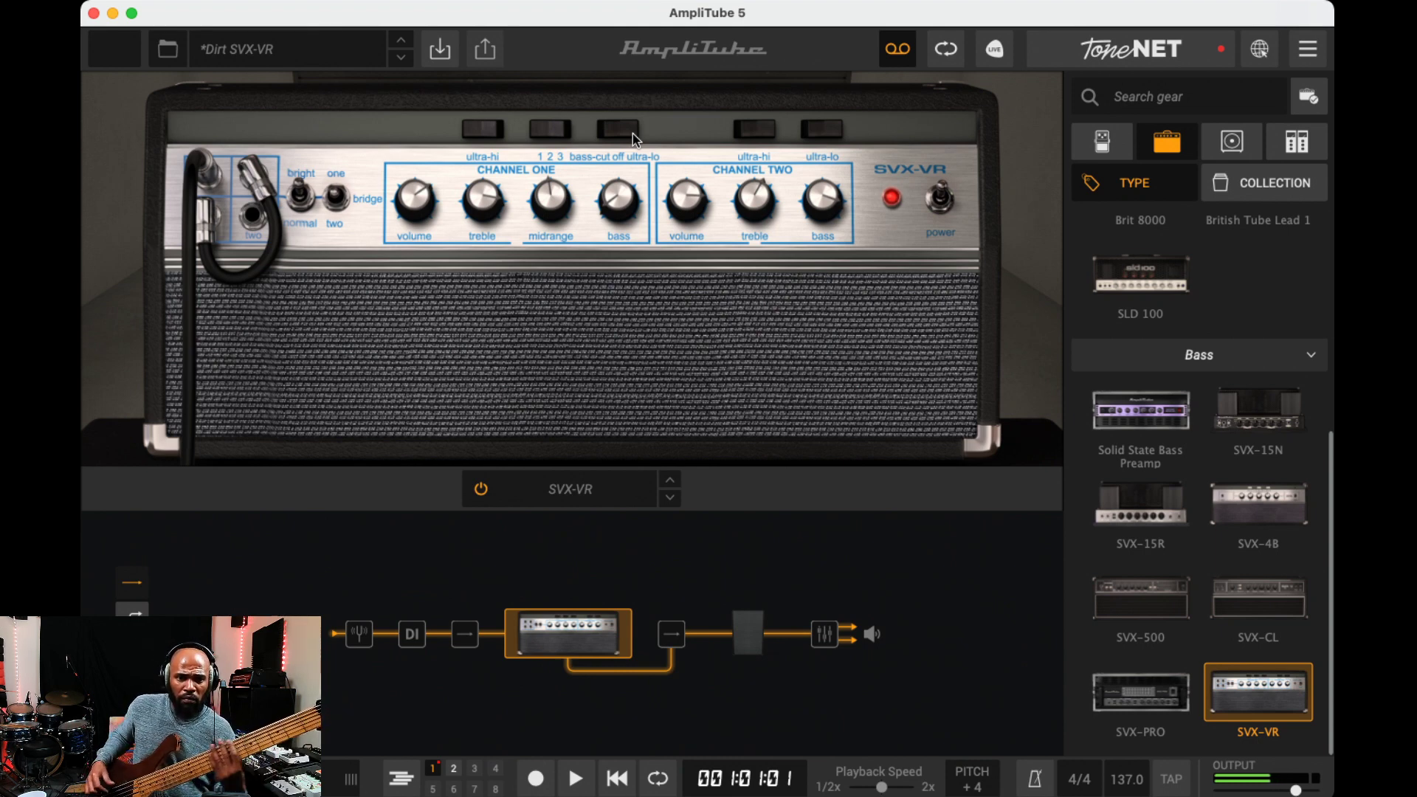
# Load the Detail SVX-VR and Midless SVX-VR presets in turn, and open the SVX-810 AV cabinet's mic mixer
pyautogui.click(403, 57)
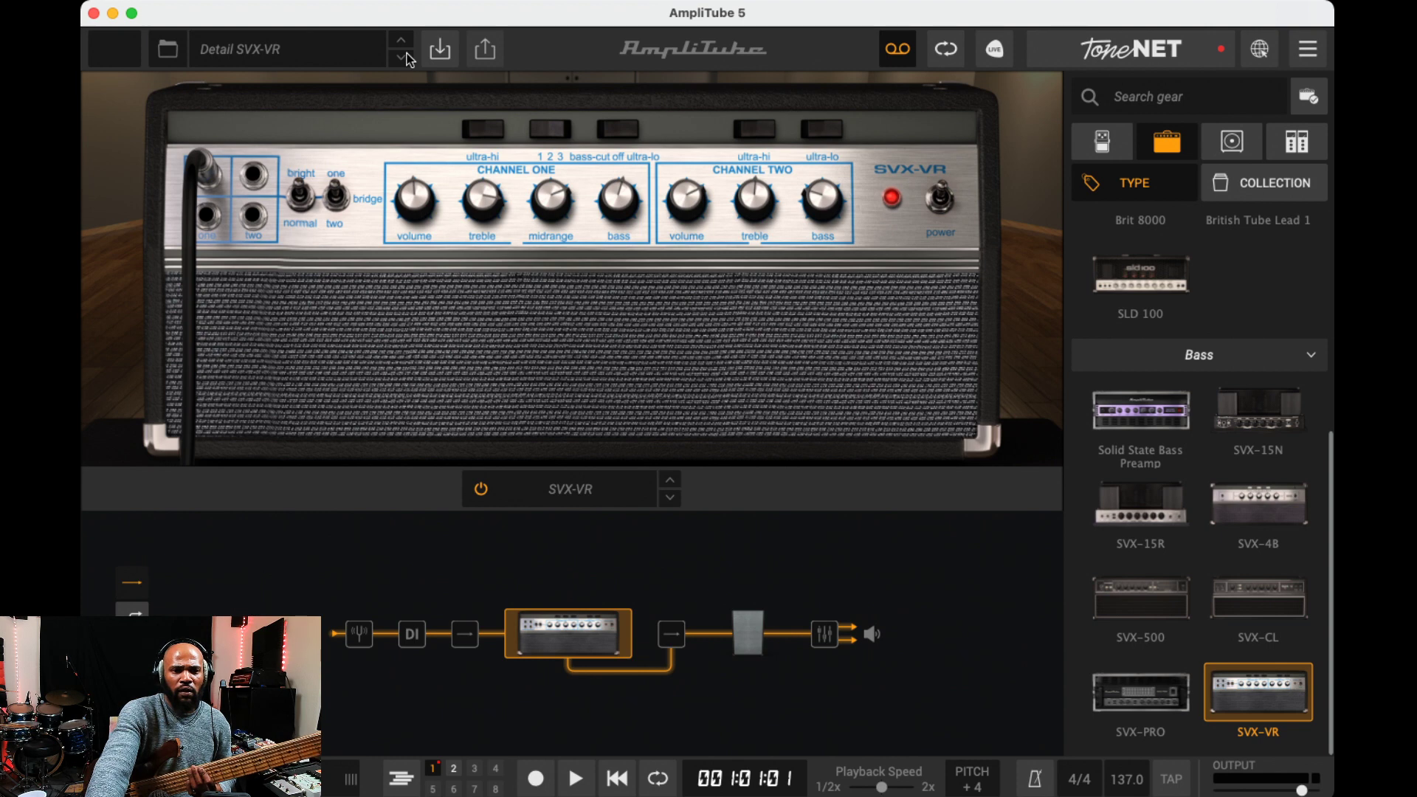
pyautogui.click(406, 55)
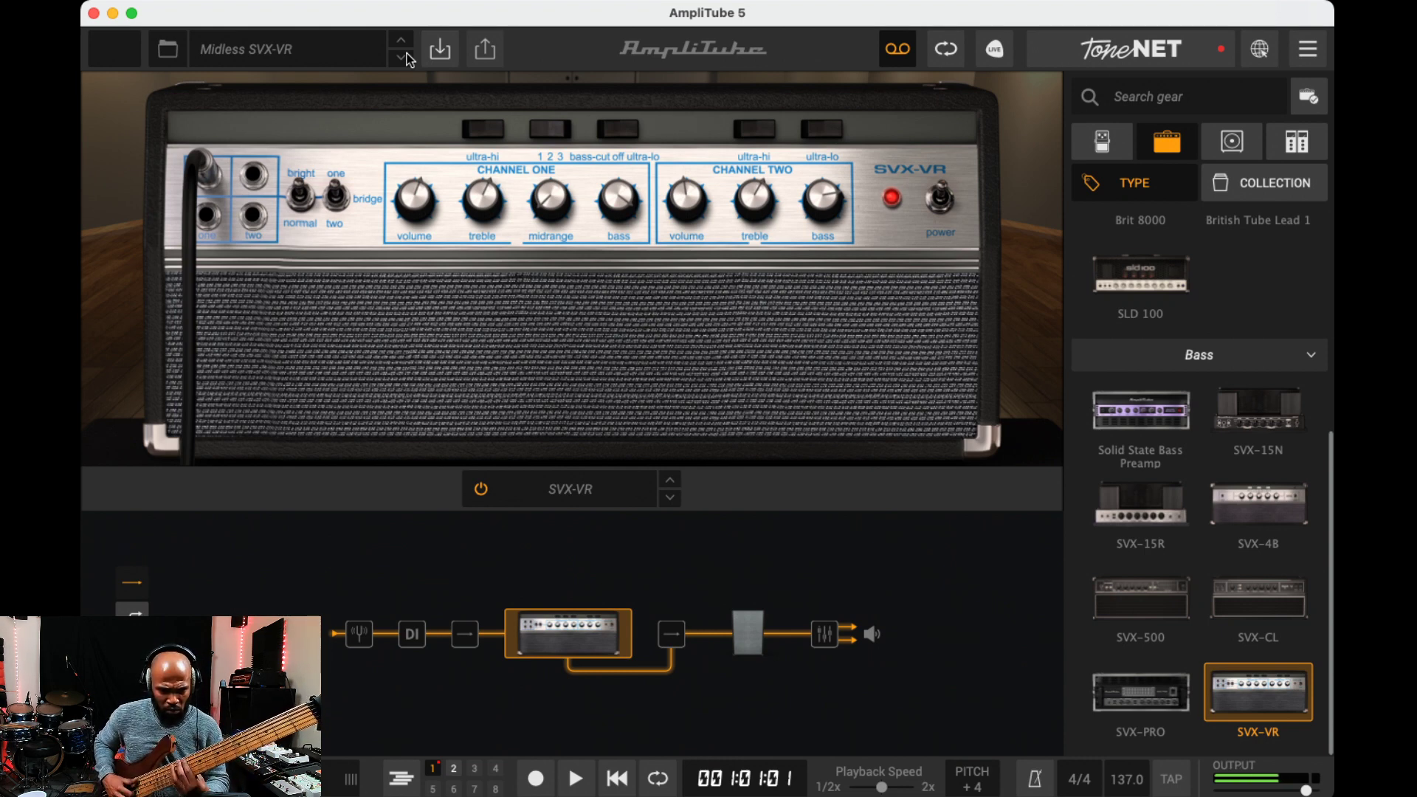
pyautogui.click(755, 622)
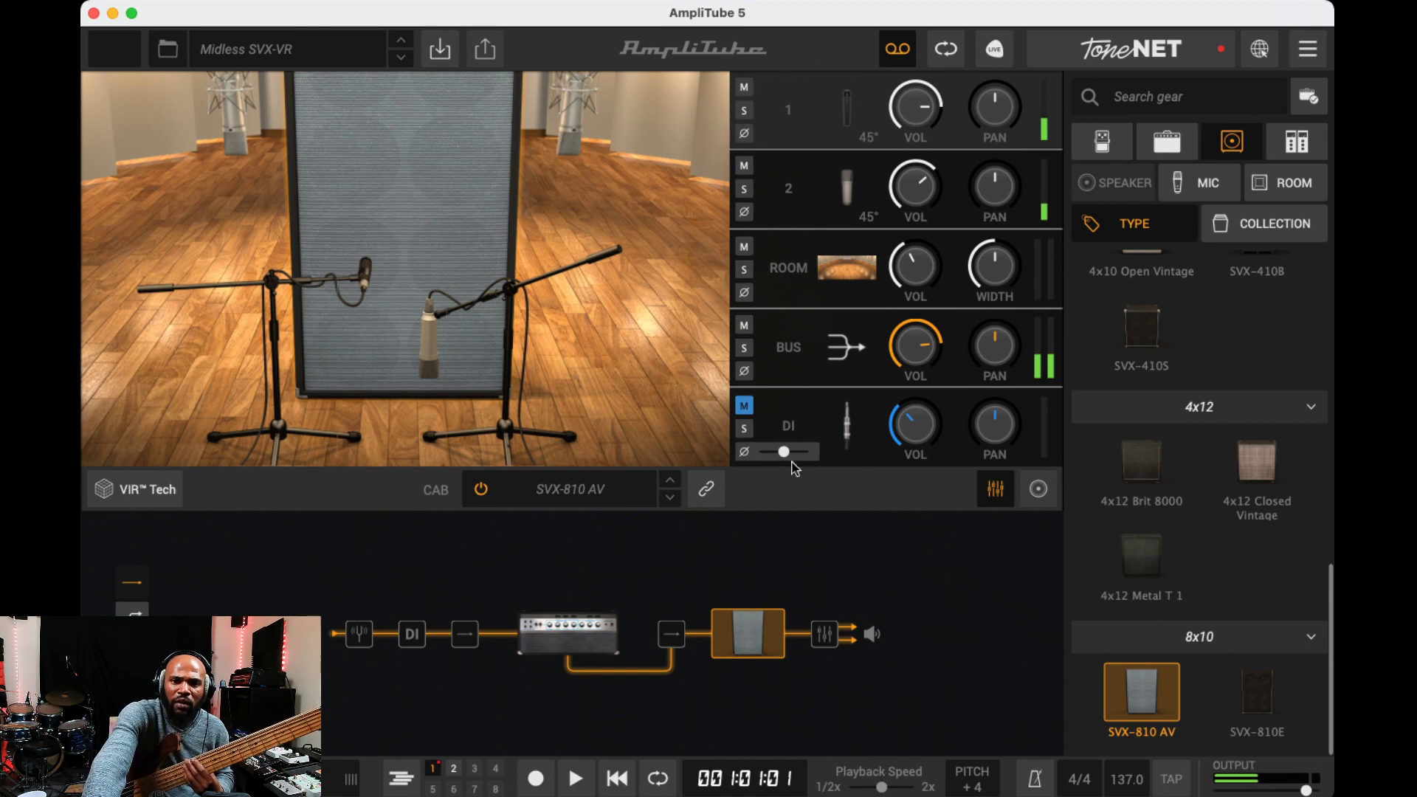
# Rebalance the cabinet mix by lowering mic 1's volume, raising mic 2's volume and unmuting the DI channel
pyautogui.moveTo(906, 108); pyautogui.dragTo(914, 158)
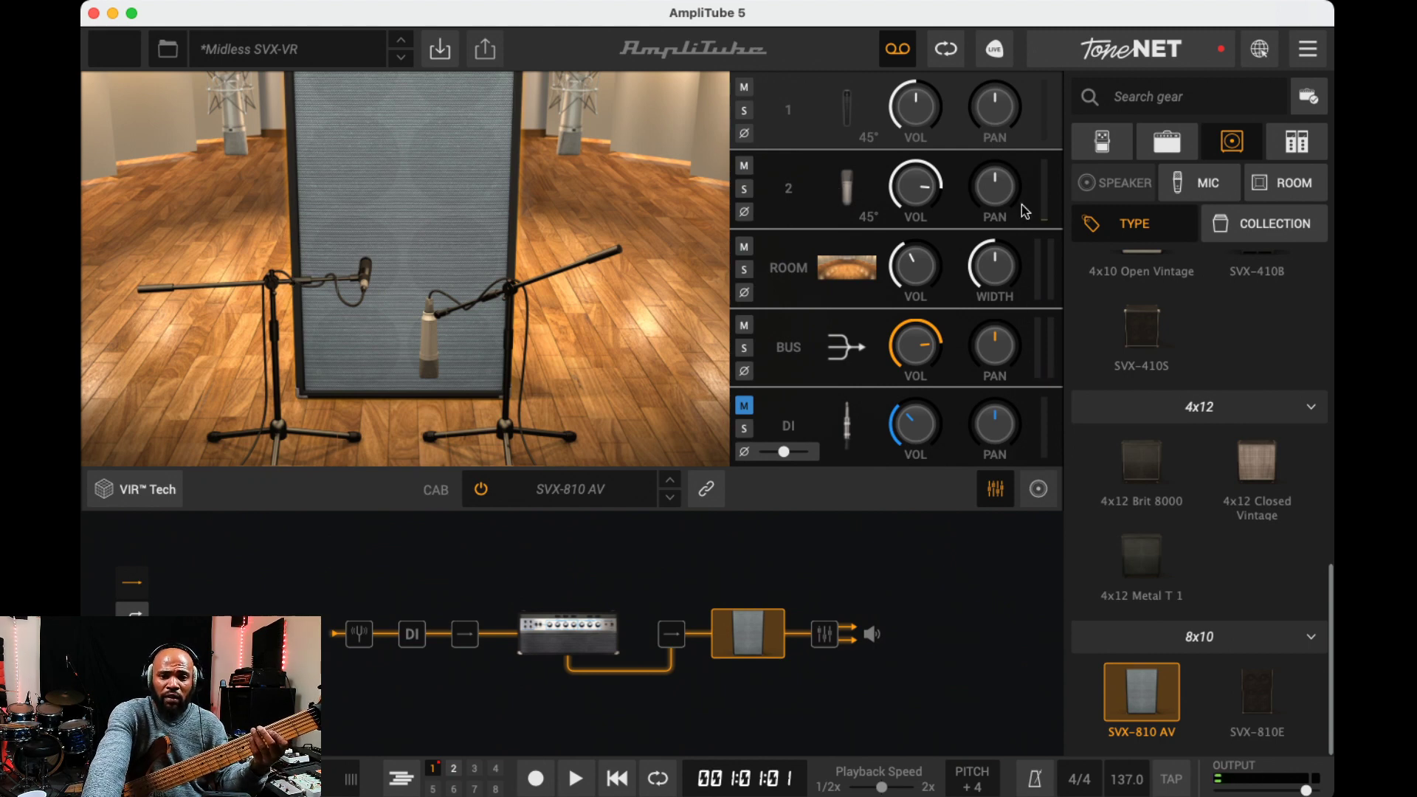
pyautogui.moveTo(997, 209)
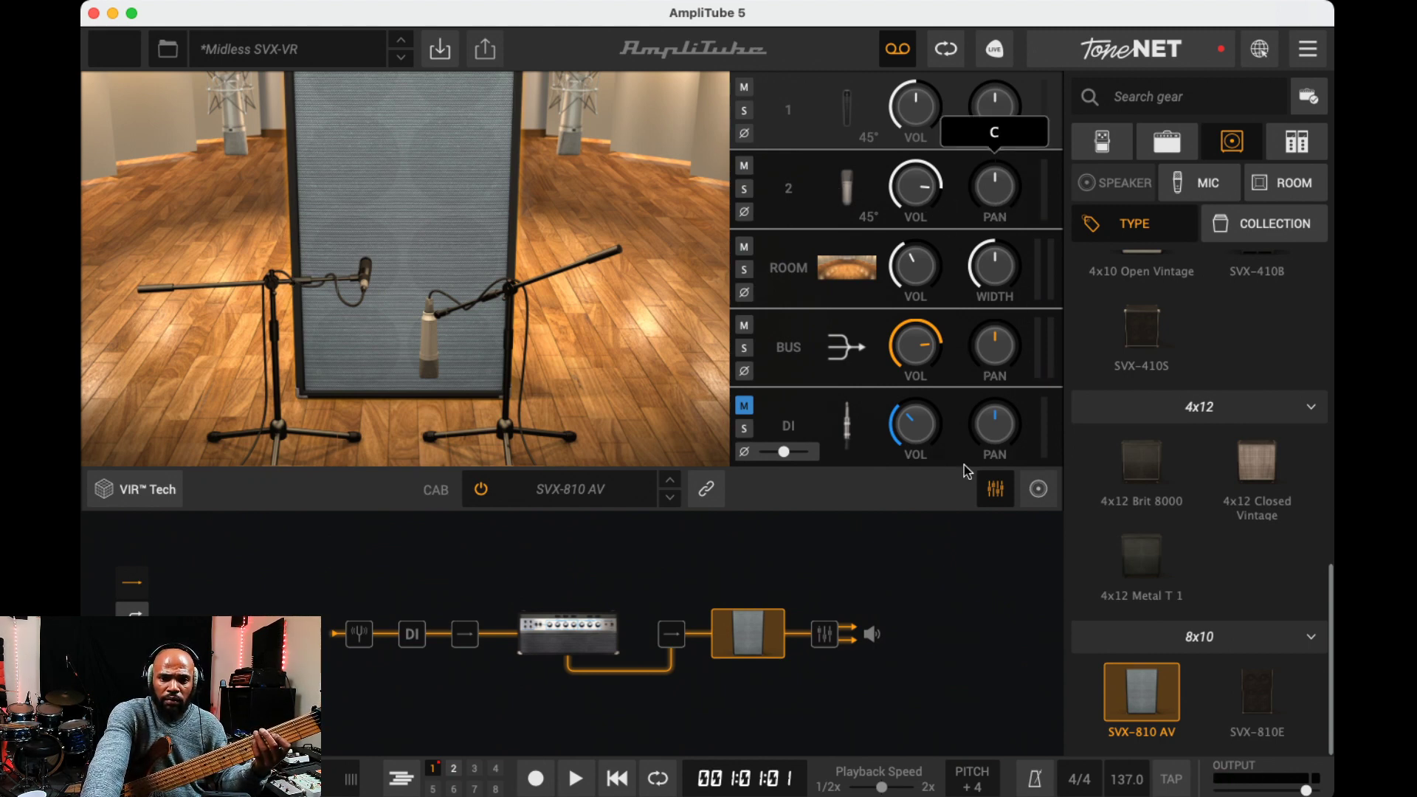
pyautogui.click(747, 407)
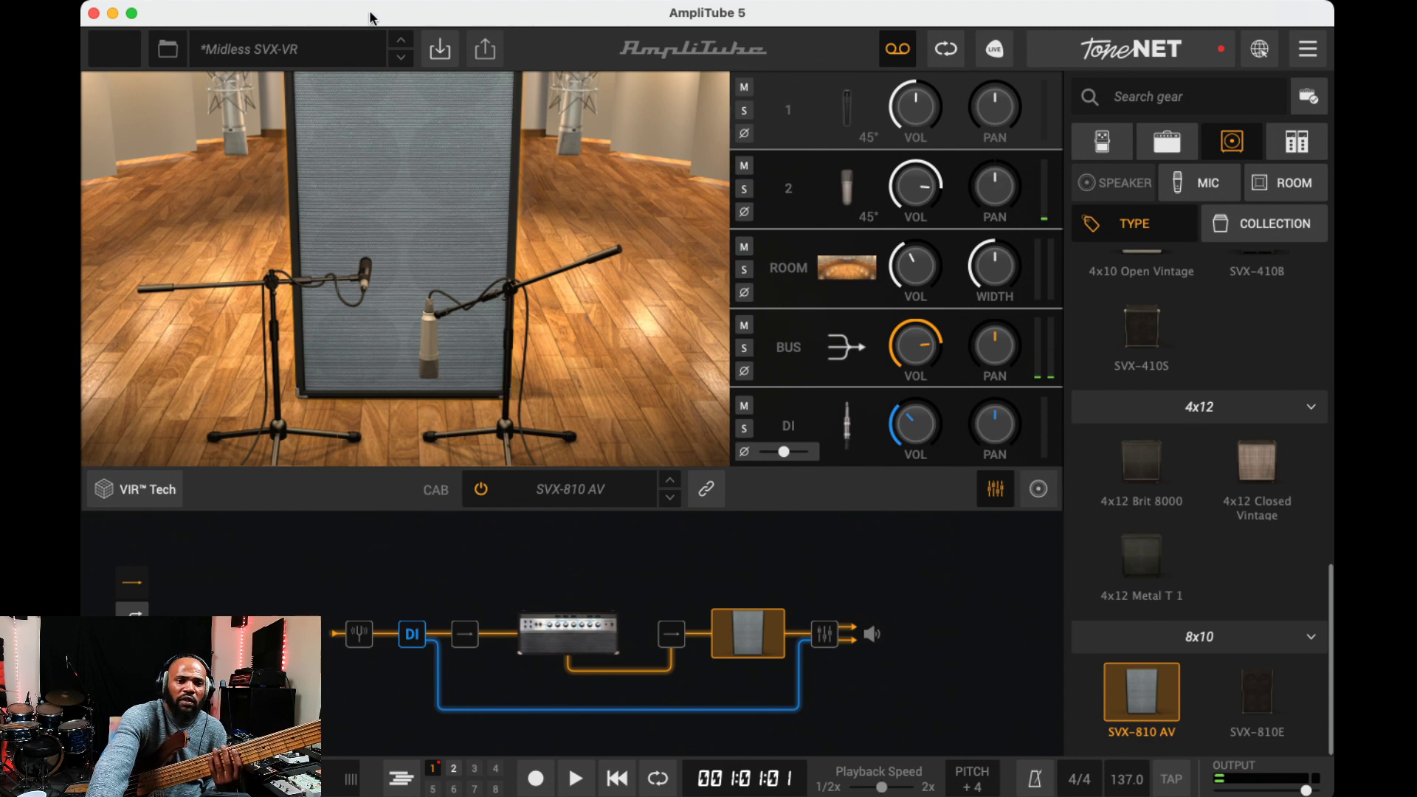
# Load the Nasty SVX-VR, No Problem SVX-VR and Power Slap SVX-VR presets in turn
pyautogui.click(403, 62)
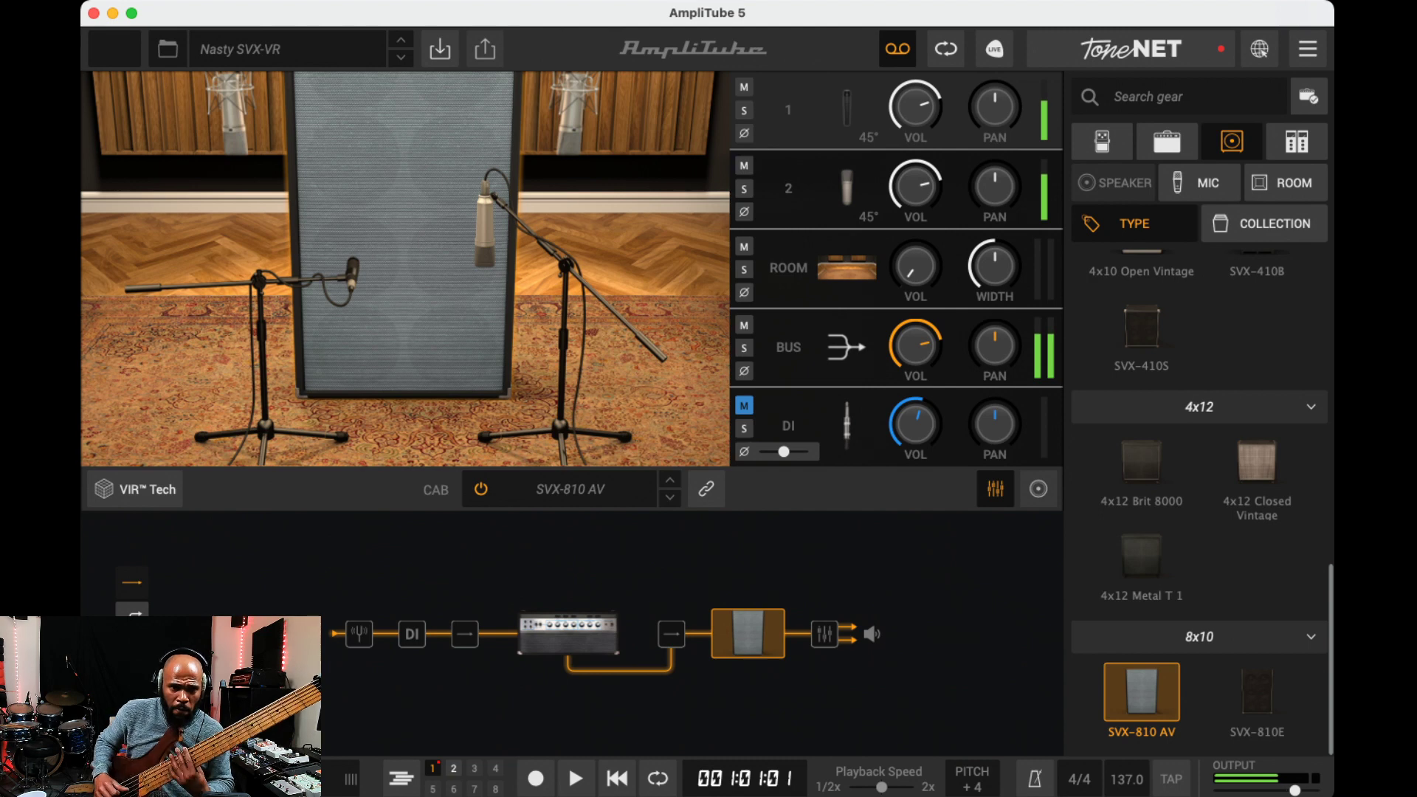
pyautogui.click(404, 59)
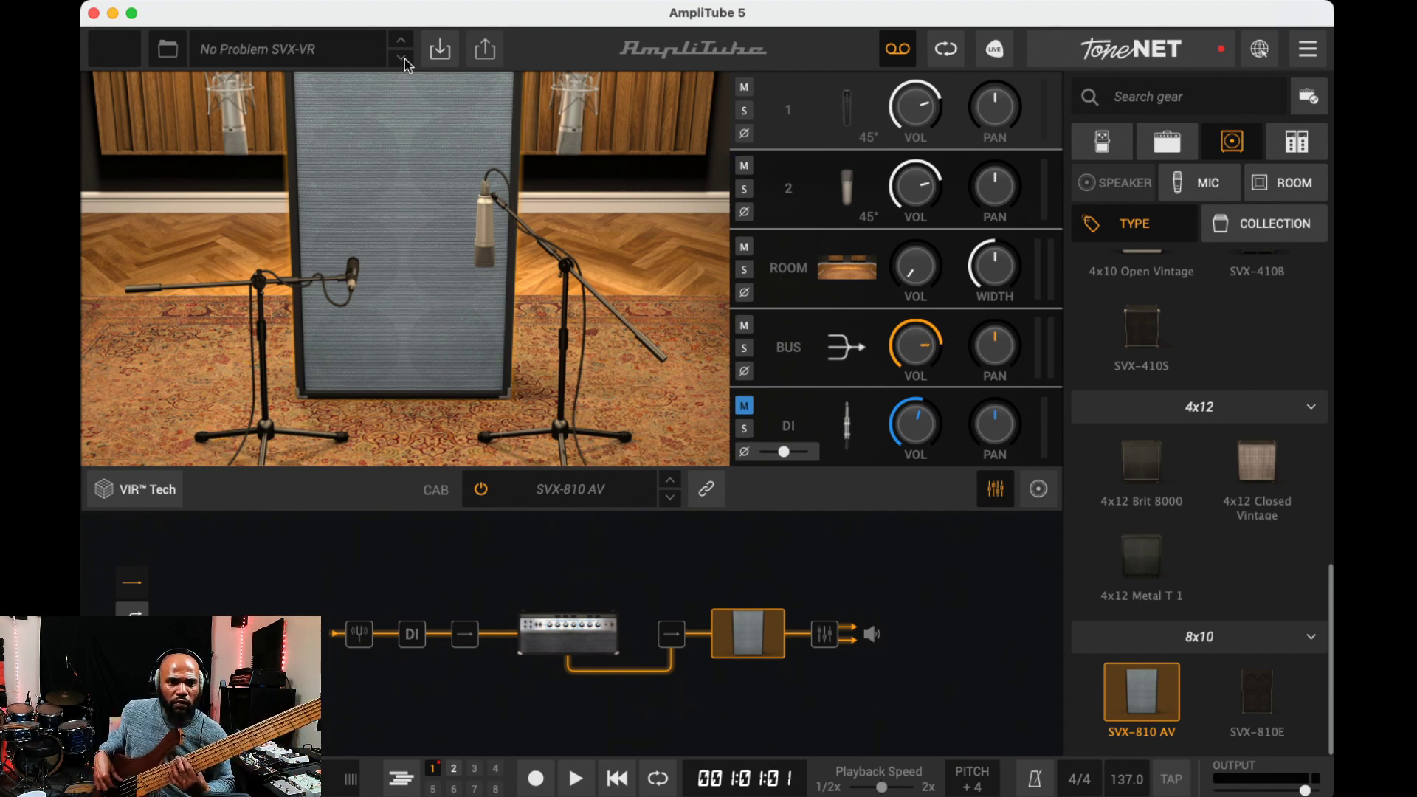
pyautogui.click(405, 59)
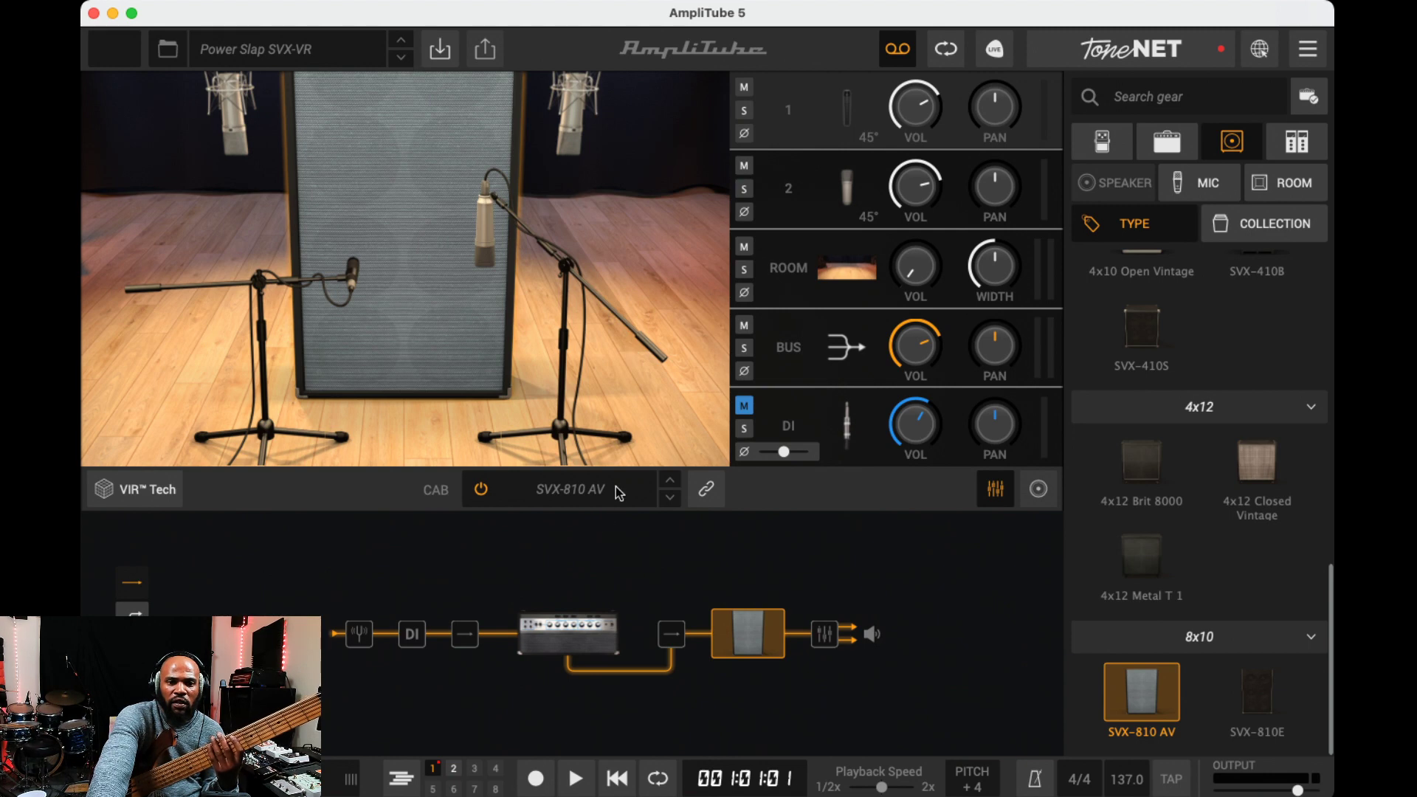
# Audition the SVX-810E and 122 cabinets in the Power Slap SVX-VR rig, and return to the SVX-810 AV
pyautogui.click(666, 501)
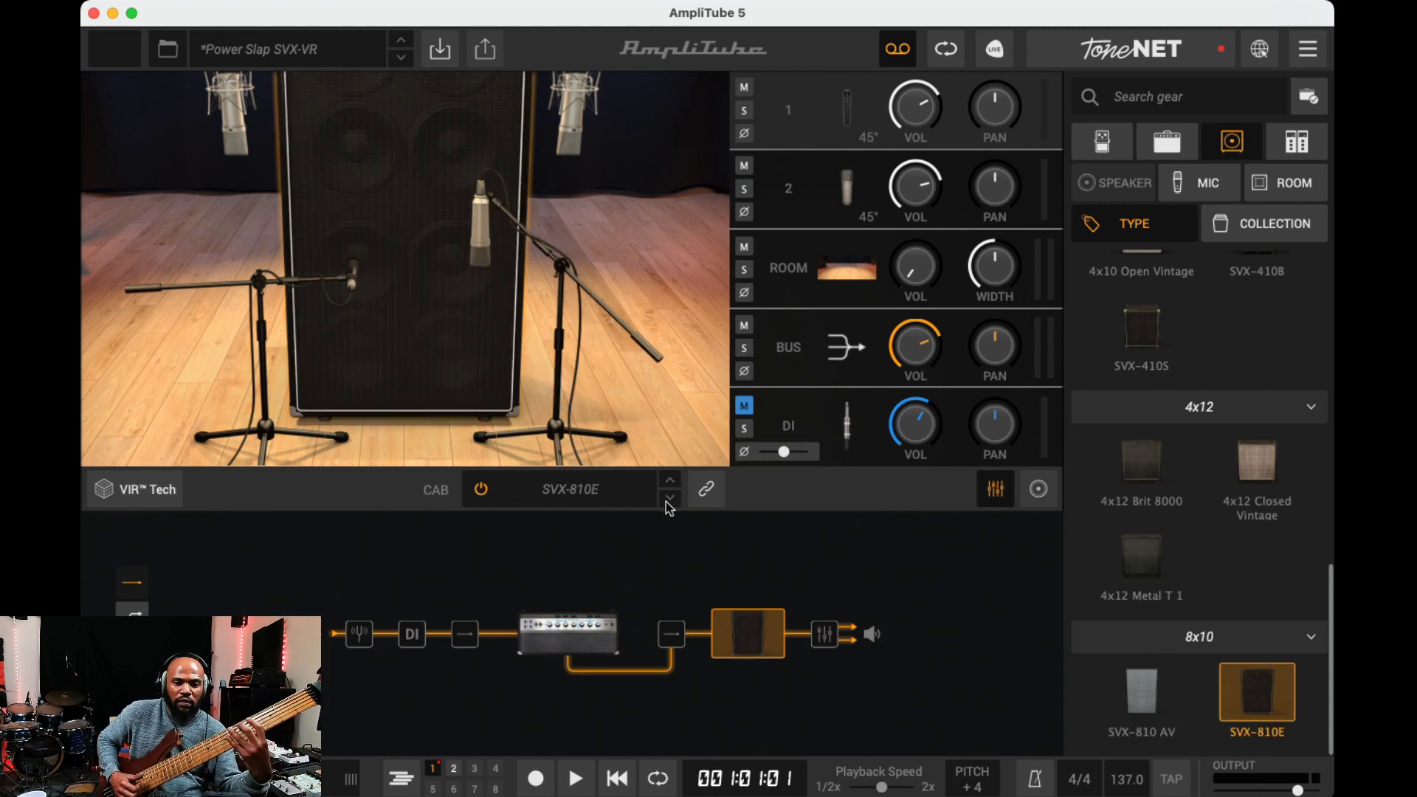
pyautogui.click(666, 502)
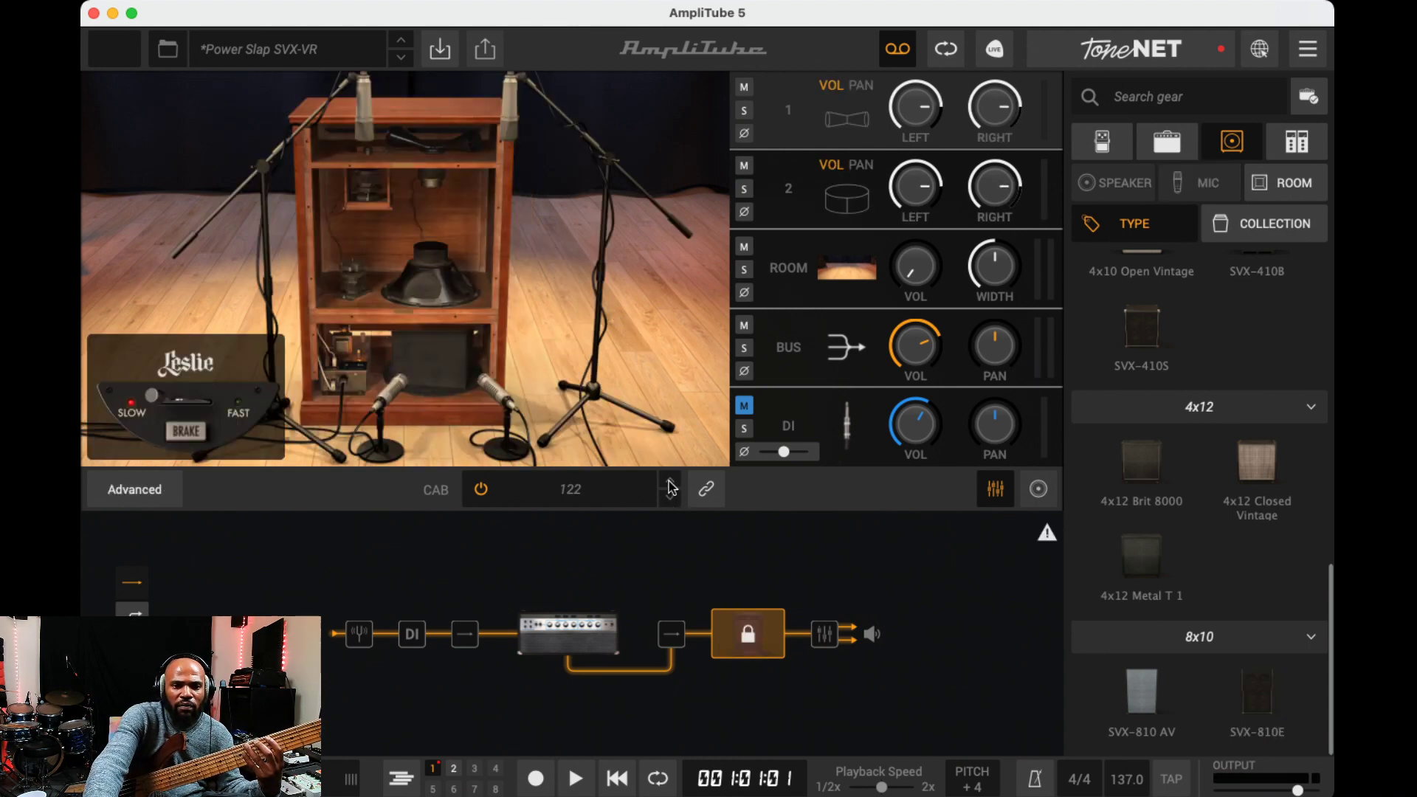
pyautogui.click(670, 482)
pyautogui.click(670, 485)
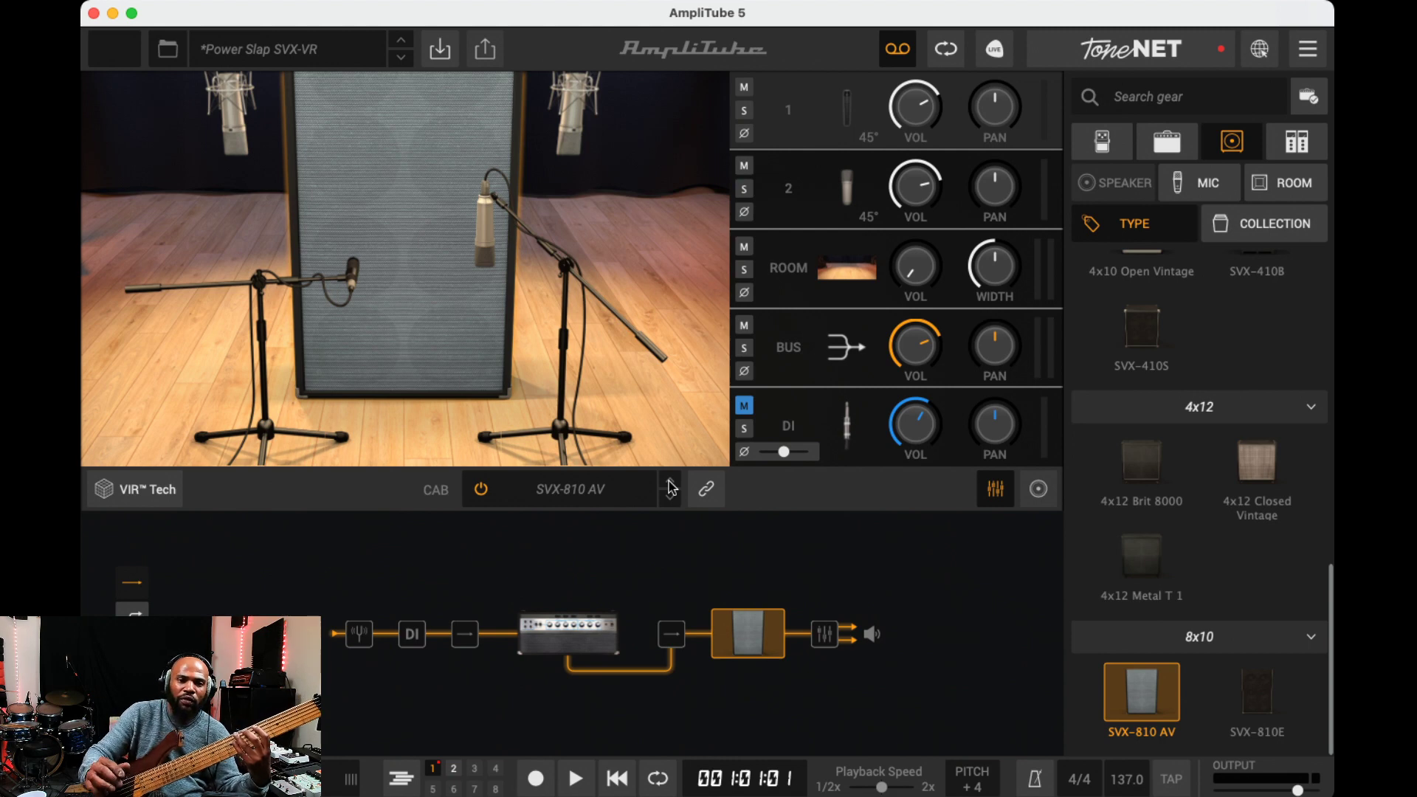
# Audition the Bass 810 Pro, 4x12 Metal T 1, 4x12 Closed Vintage and SVX-15R cabinets with the SVX-VR amp
pyautogui.click(670, 486)
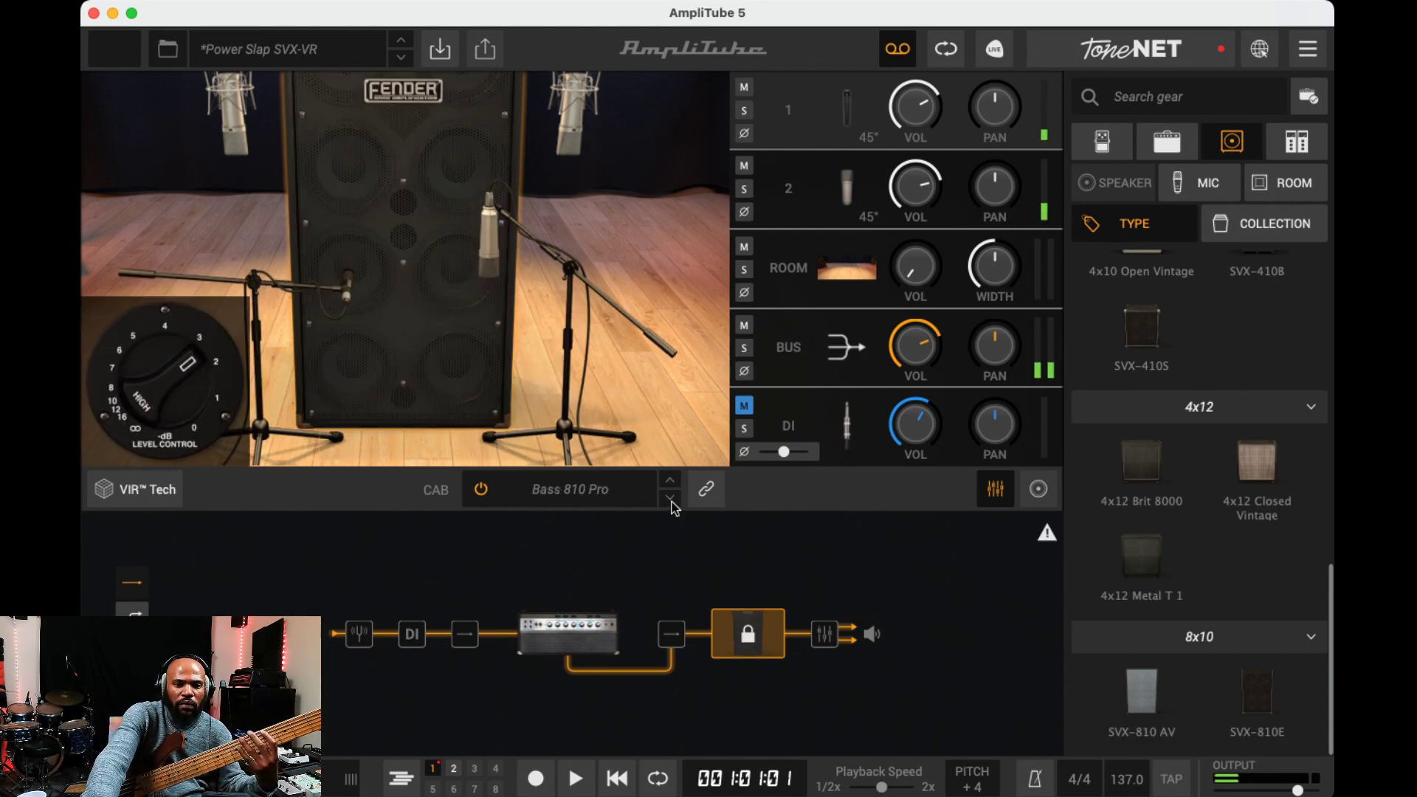
pyautogui.click(671, 499)
pyautogui.click(671, 499)
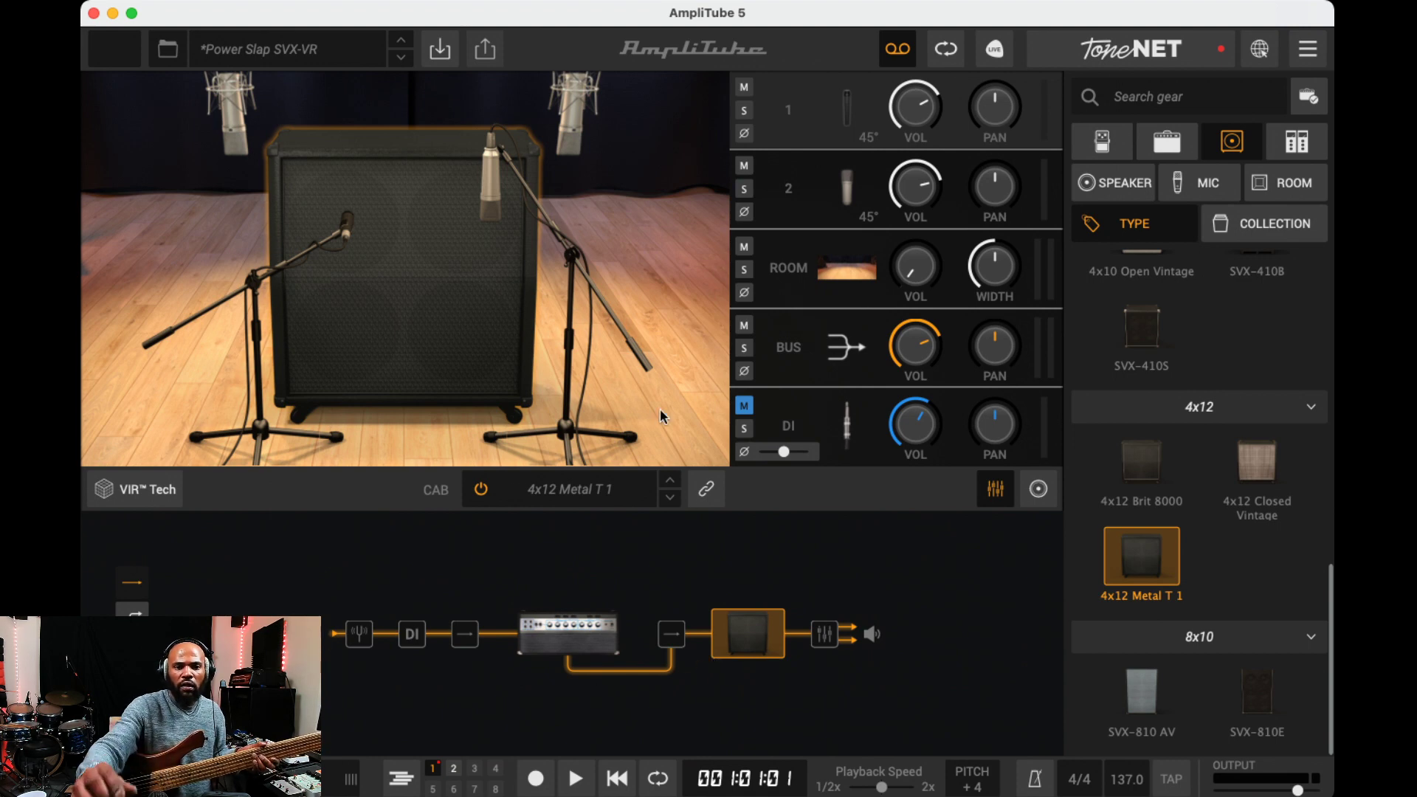
pyautogui.press('Up')
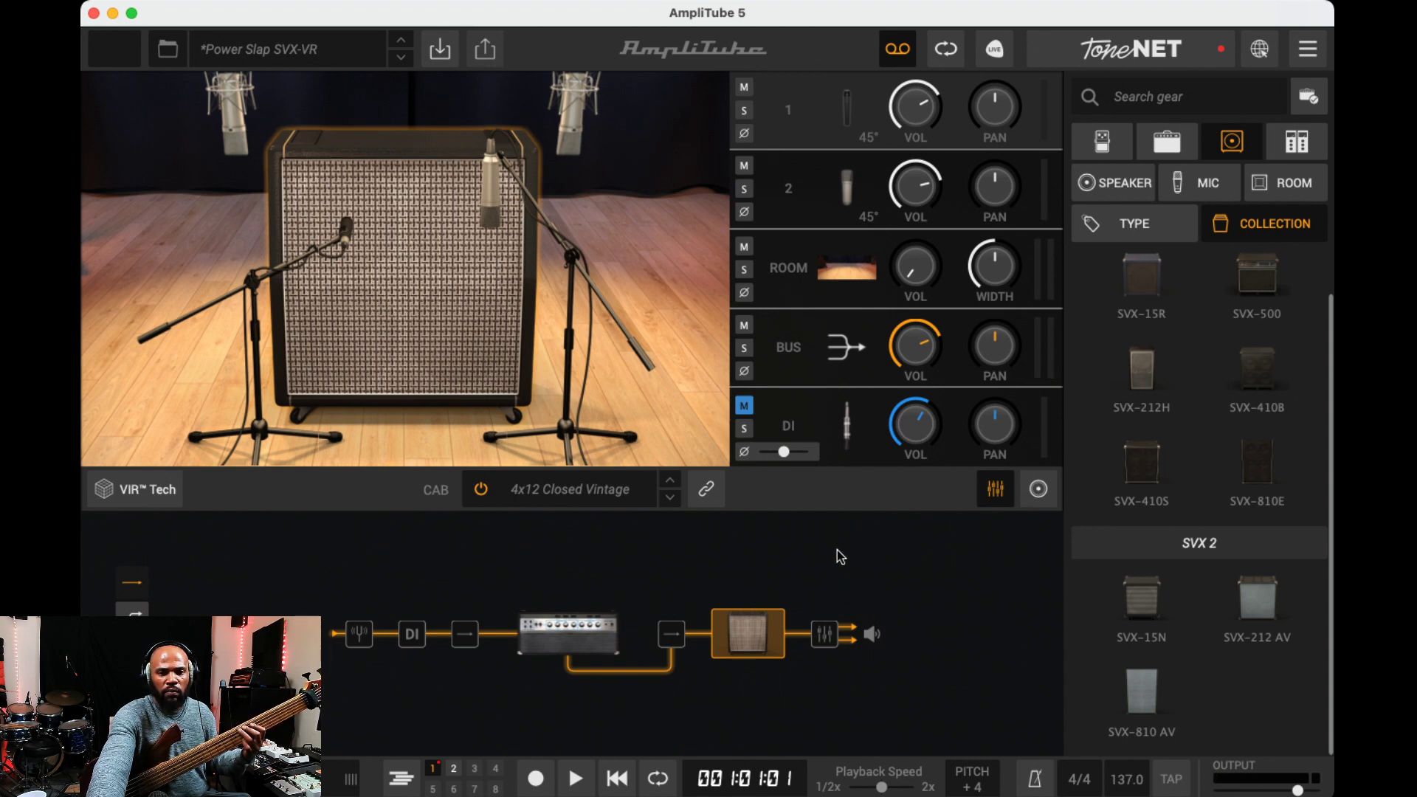
pyautogui.press('Down')
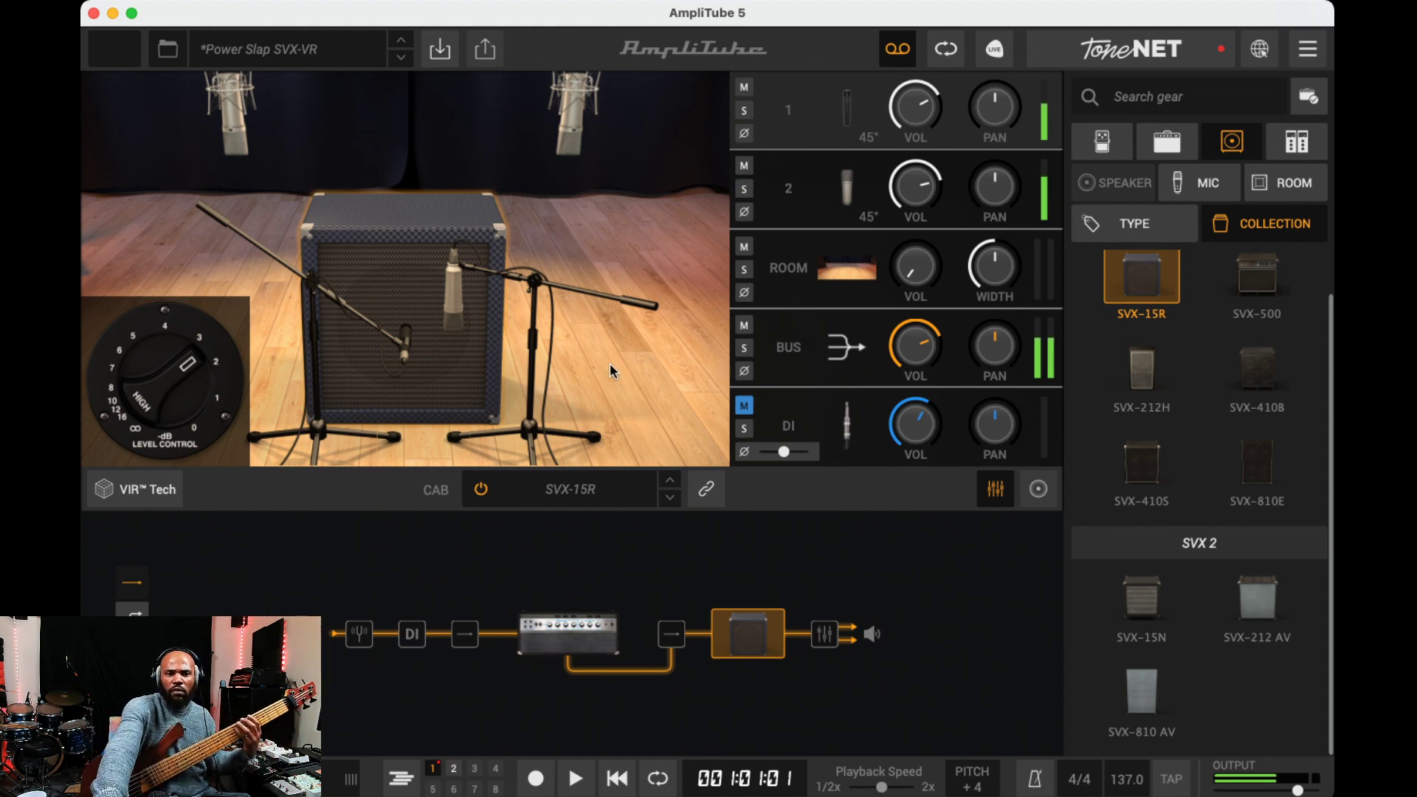
# Step the cabinet through the SVX-500, SVX-212H, SVX-410B and SVX-410S models to compare their sound
pyautogui.click(670, 501)
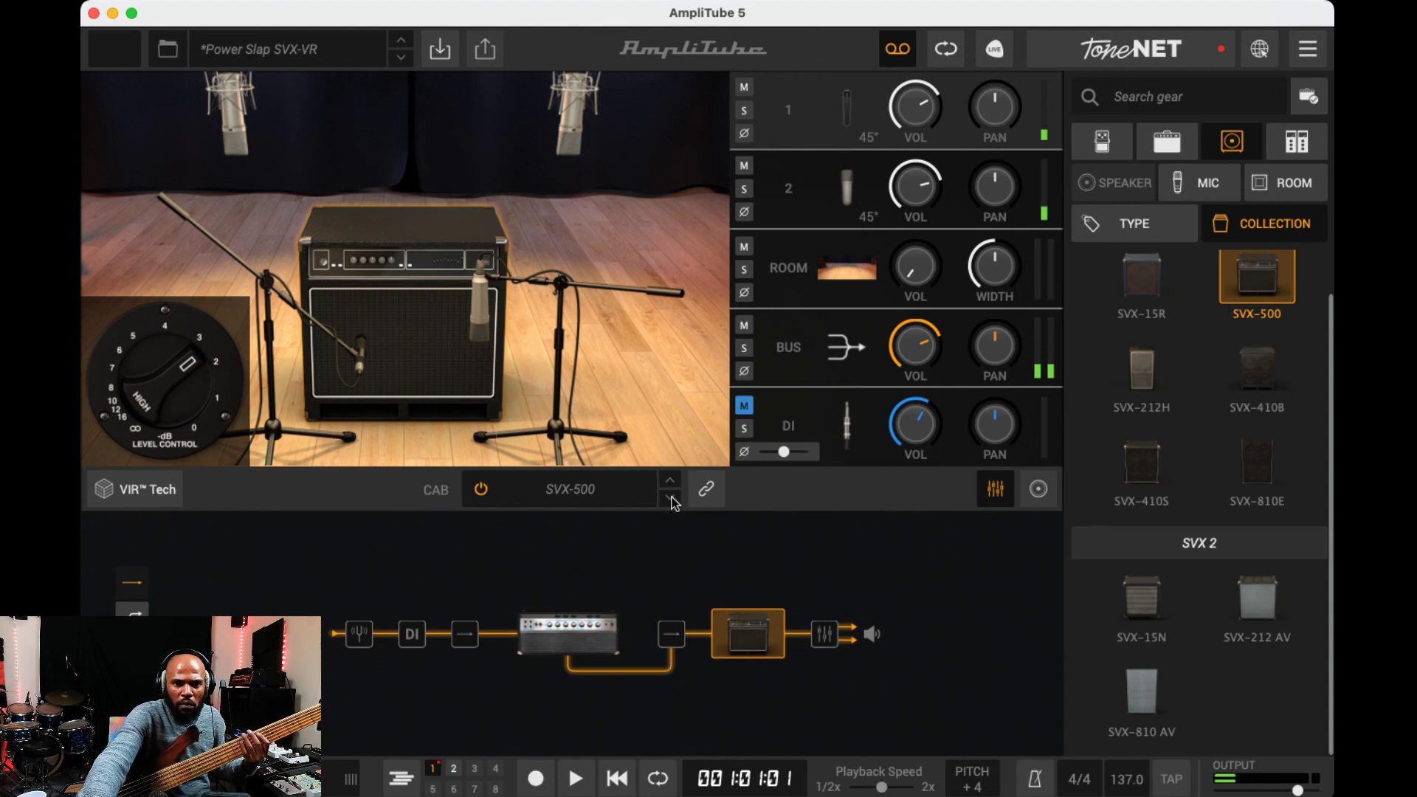
pyautogui.click(670, 501)
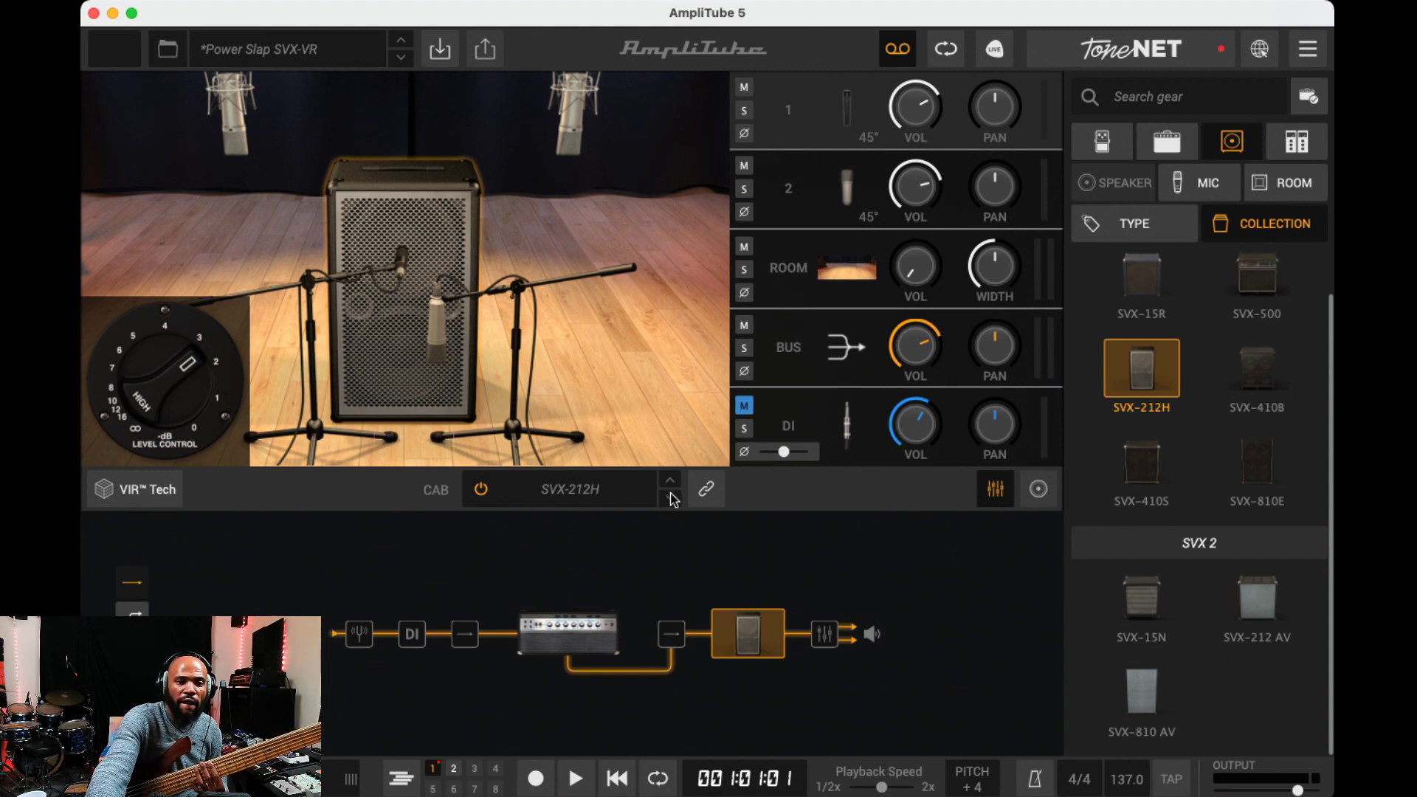
pyautogui.click(671, 499)
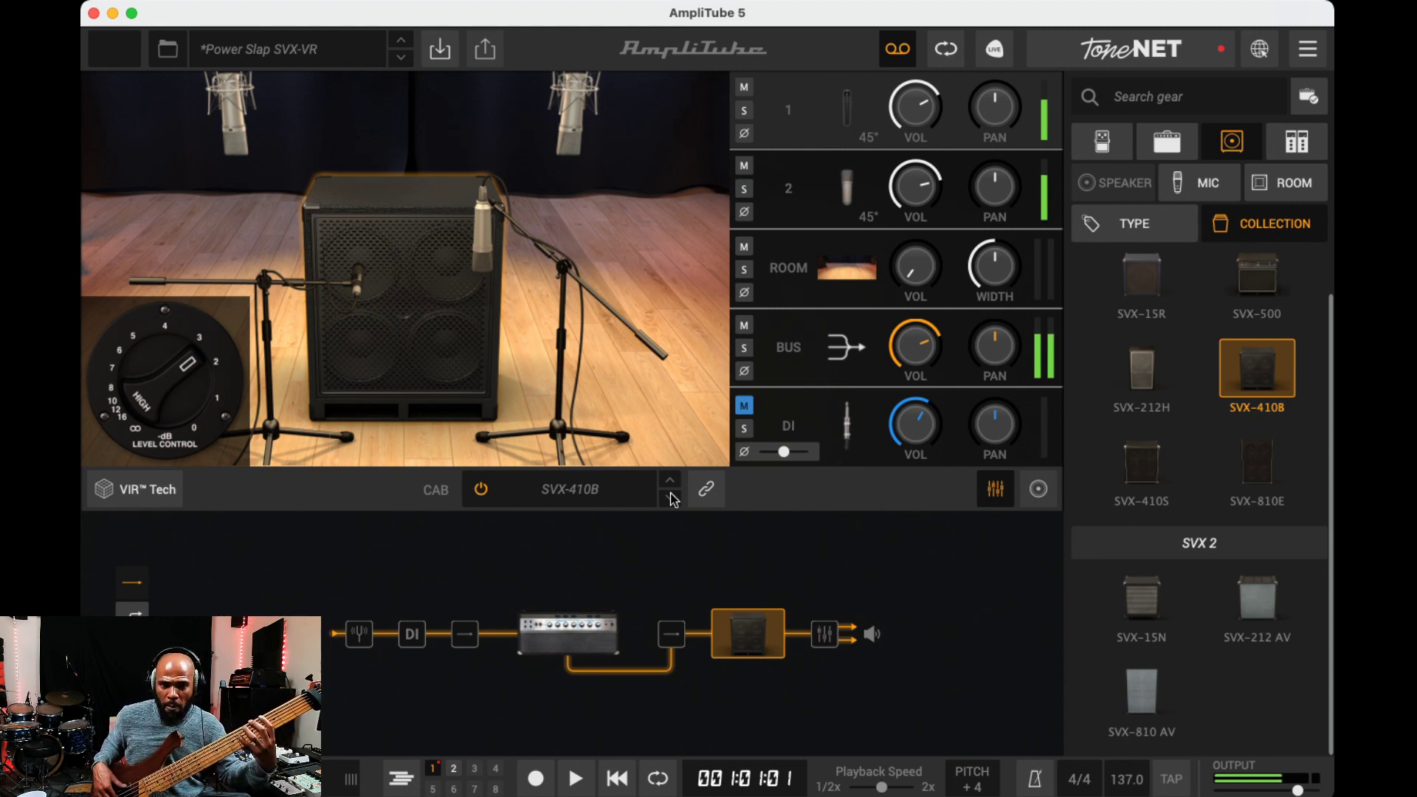
pyautogui.click(670, 499)
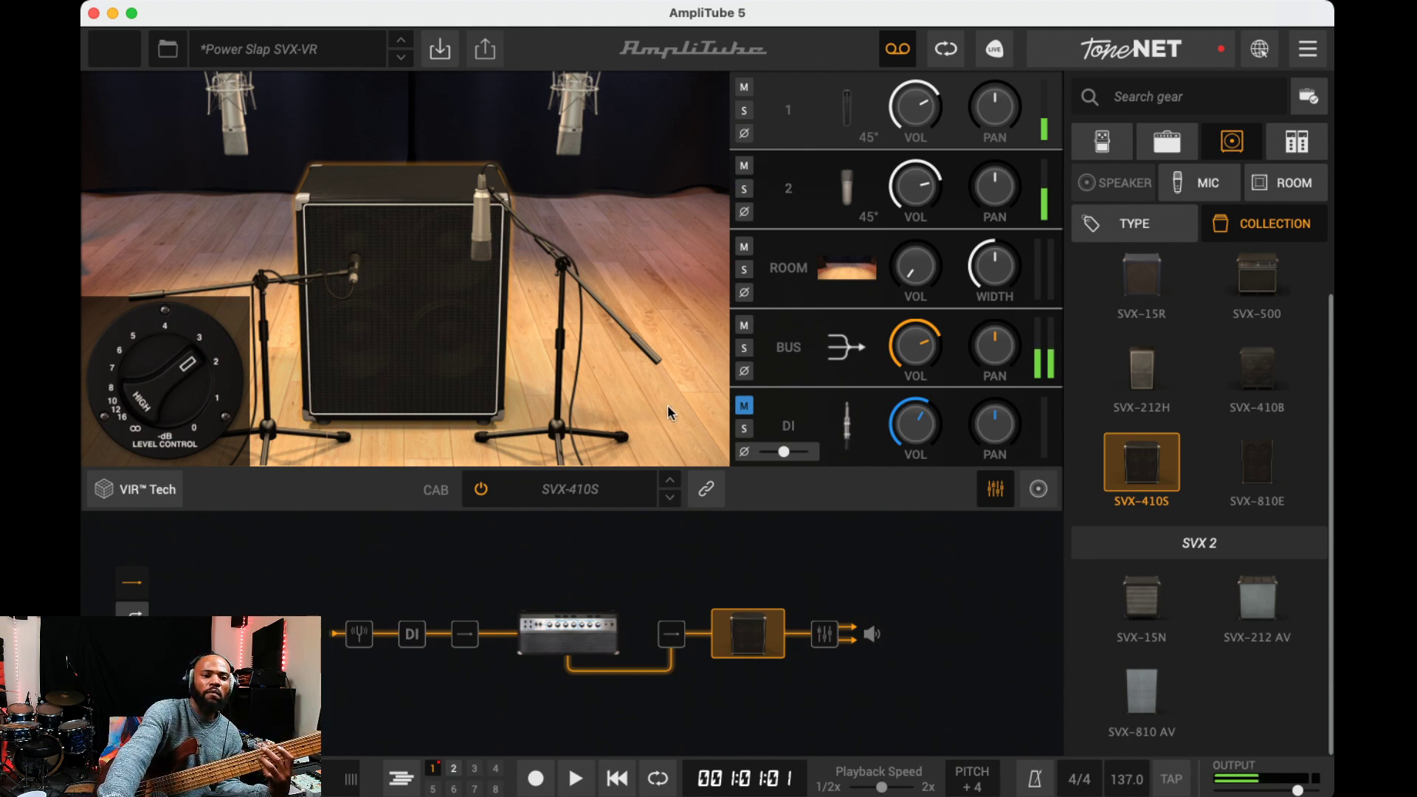
# Go back to the SVX-410B cabinet for another comparison, and advance to the SVX-810E
pyautogui.click(670, 484)
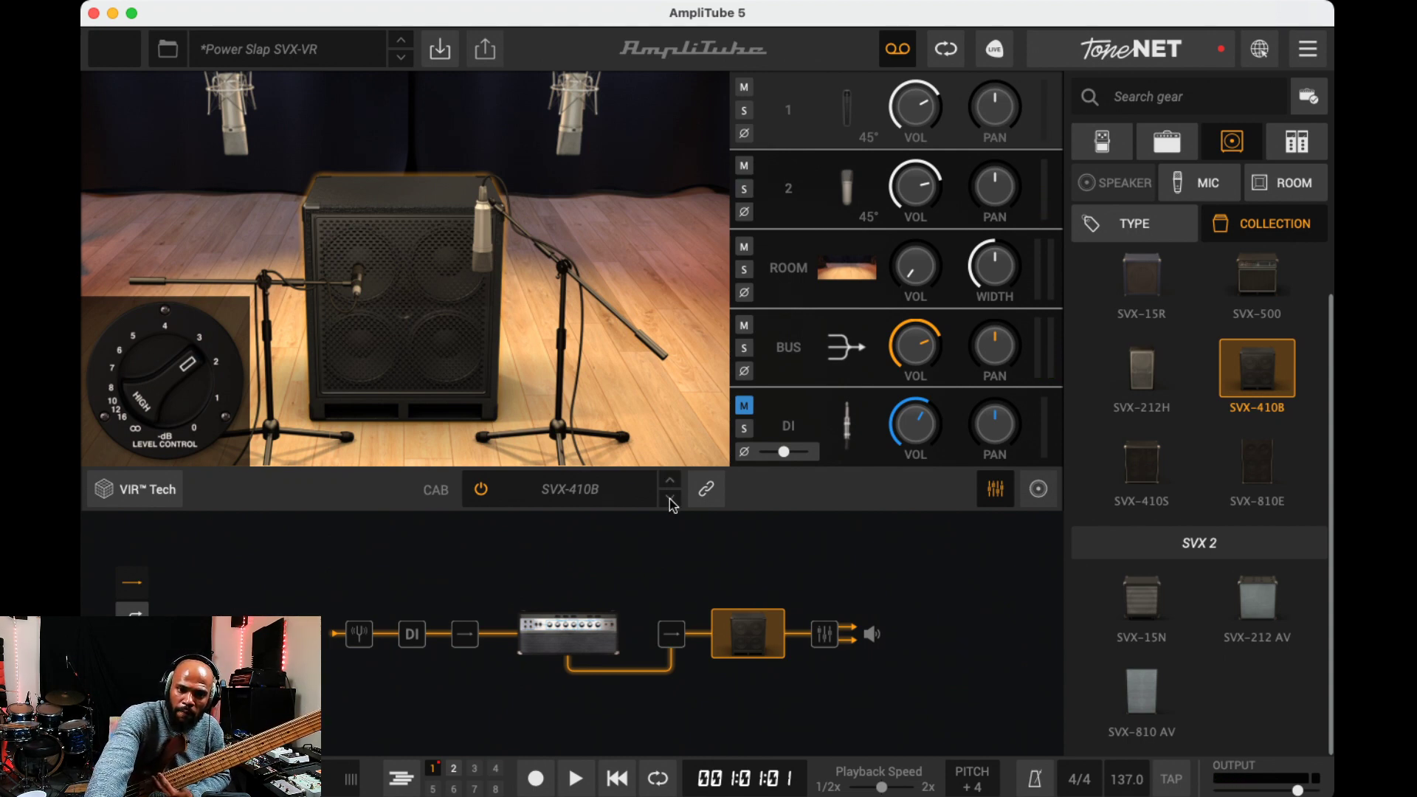
pyautogui.click(670, 500)
pyautogui.click(671, 500)
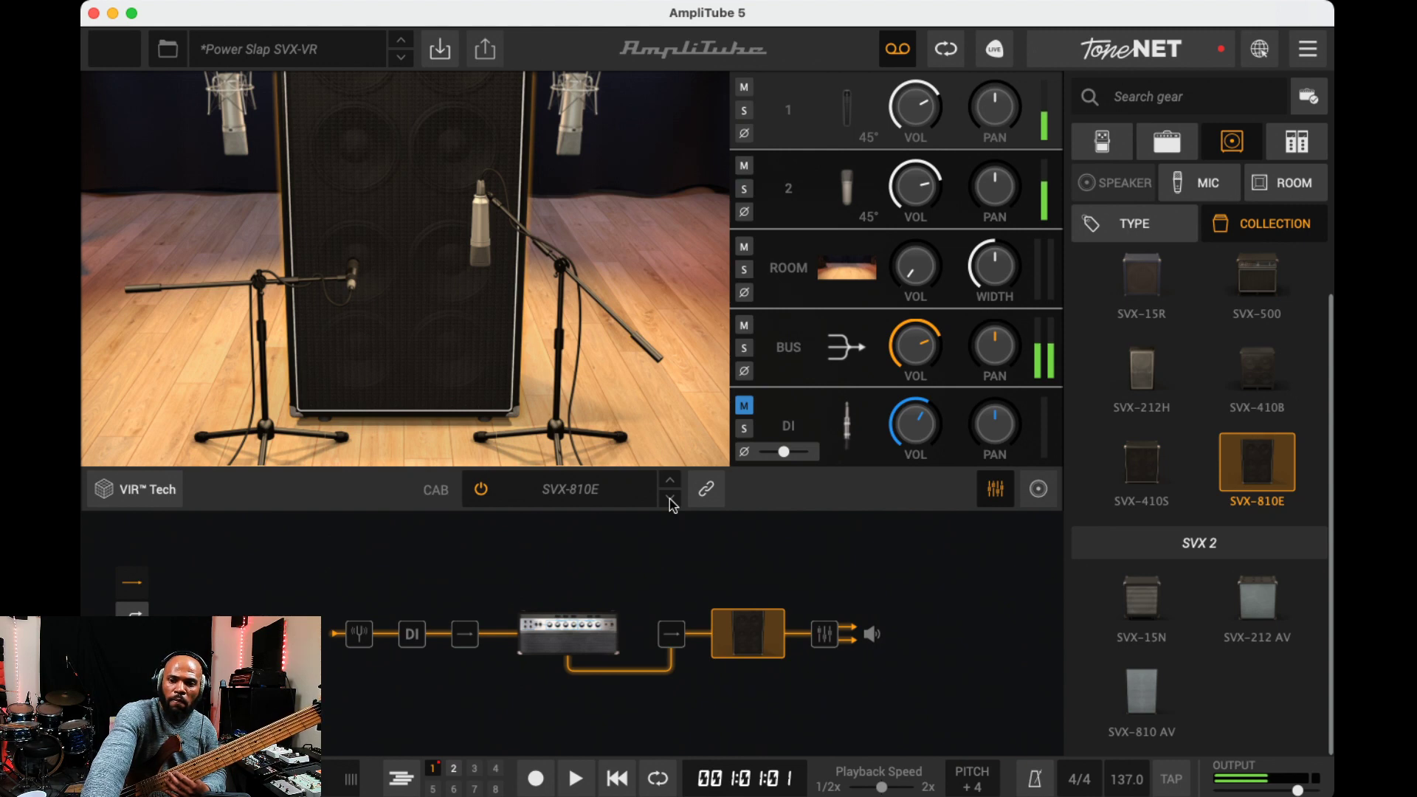
# Audition the SVX-15N, SVX-212 AV, SVX-810 AV and 2x12 BM 30 Blue cabinets in turn
pyautogui.click(670, 500)
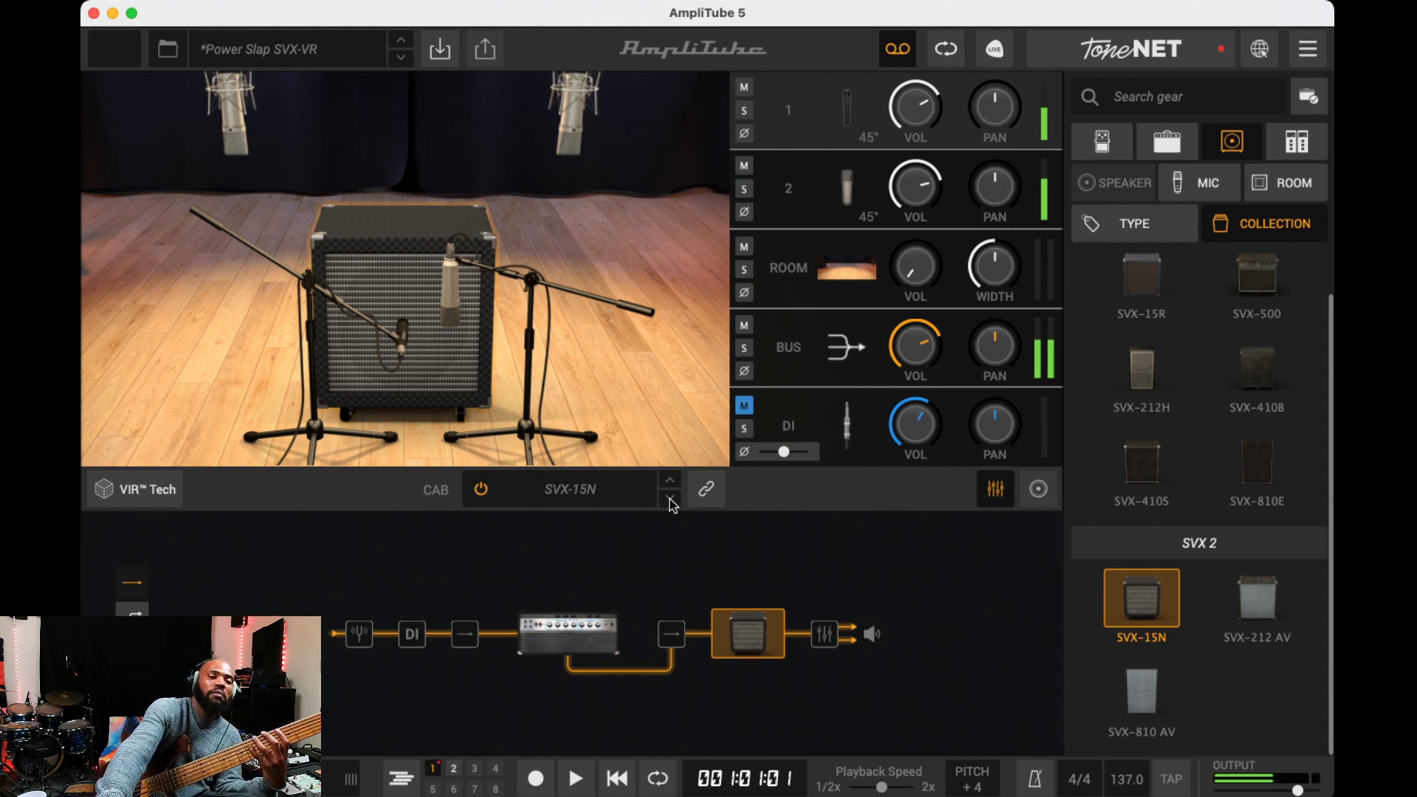
pyautogui.click(670, 500)
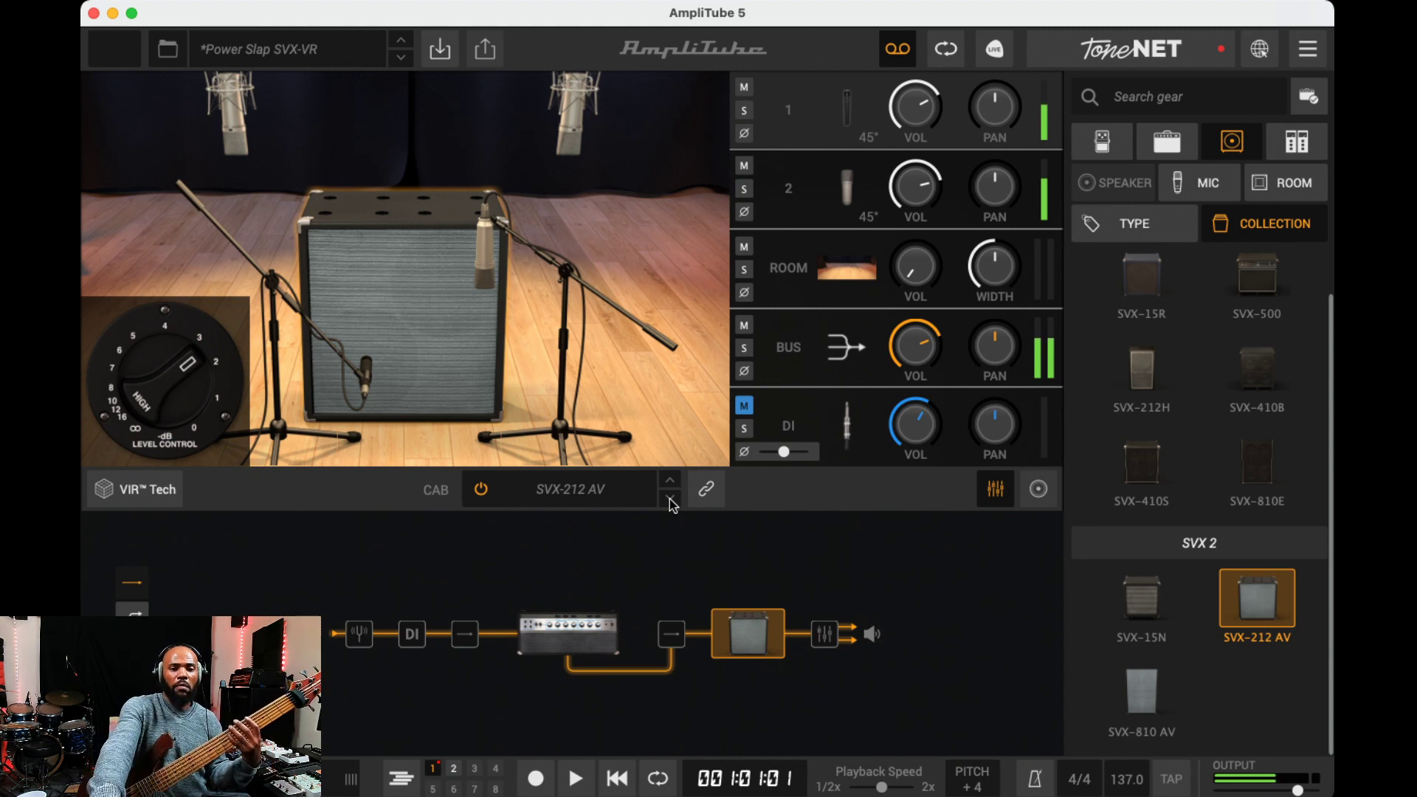
pyautogui.click(671, 501)
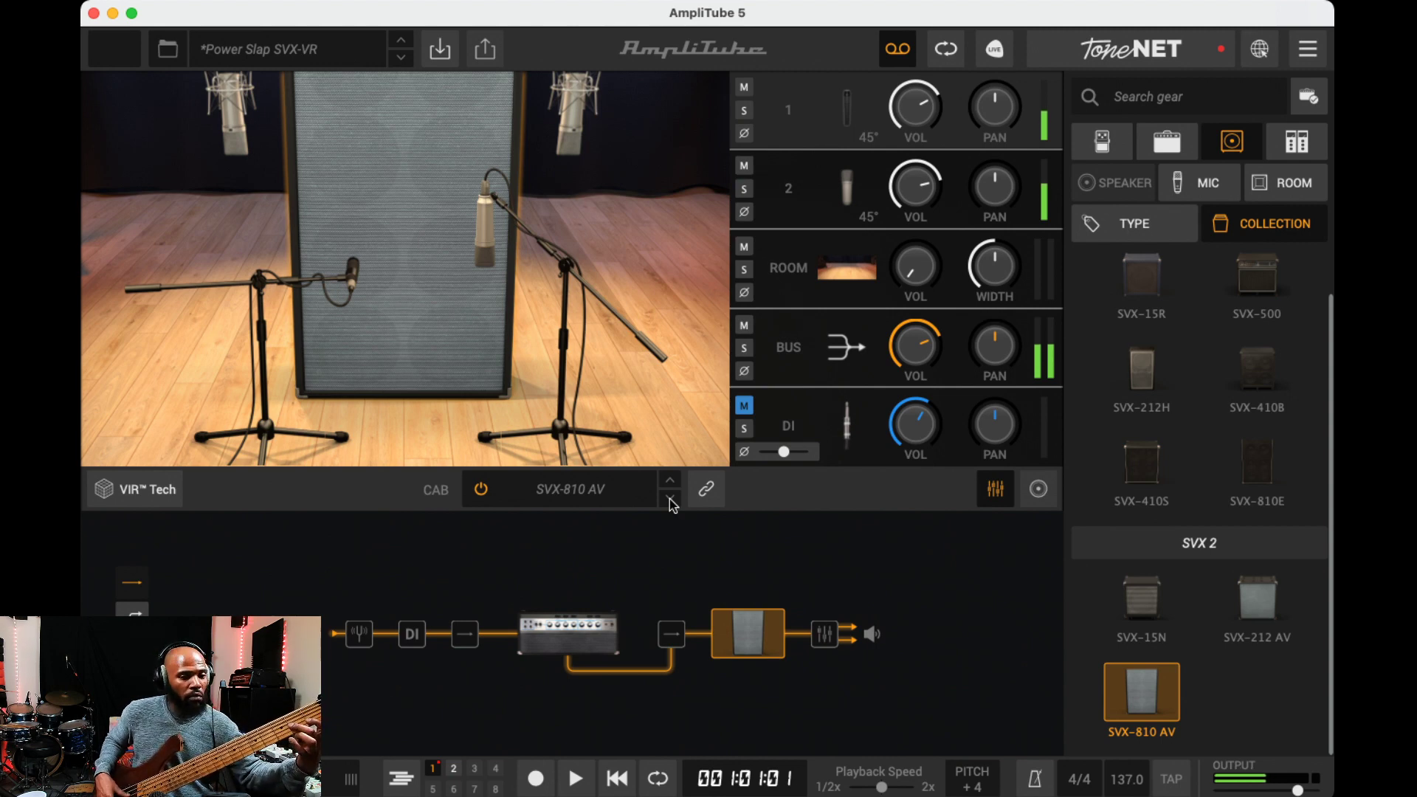
pyautogui.click(671, 502)
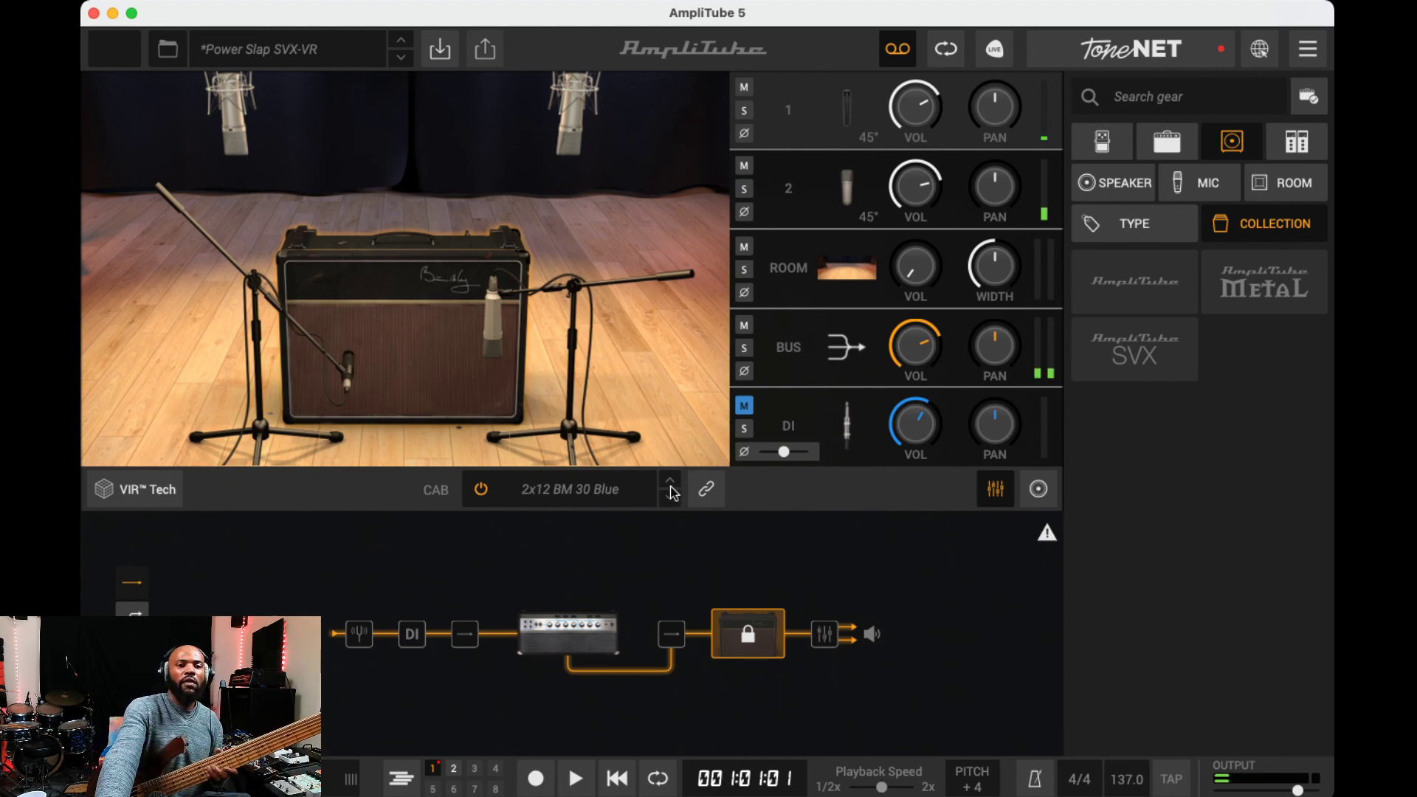
# Go back to the SVX-810 AV cabinet for another listen and show it in the SVX 2 collection
pyautogui.click(672, 484)
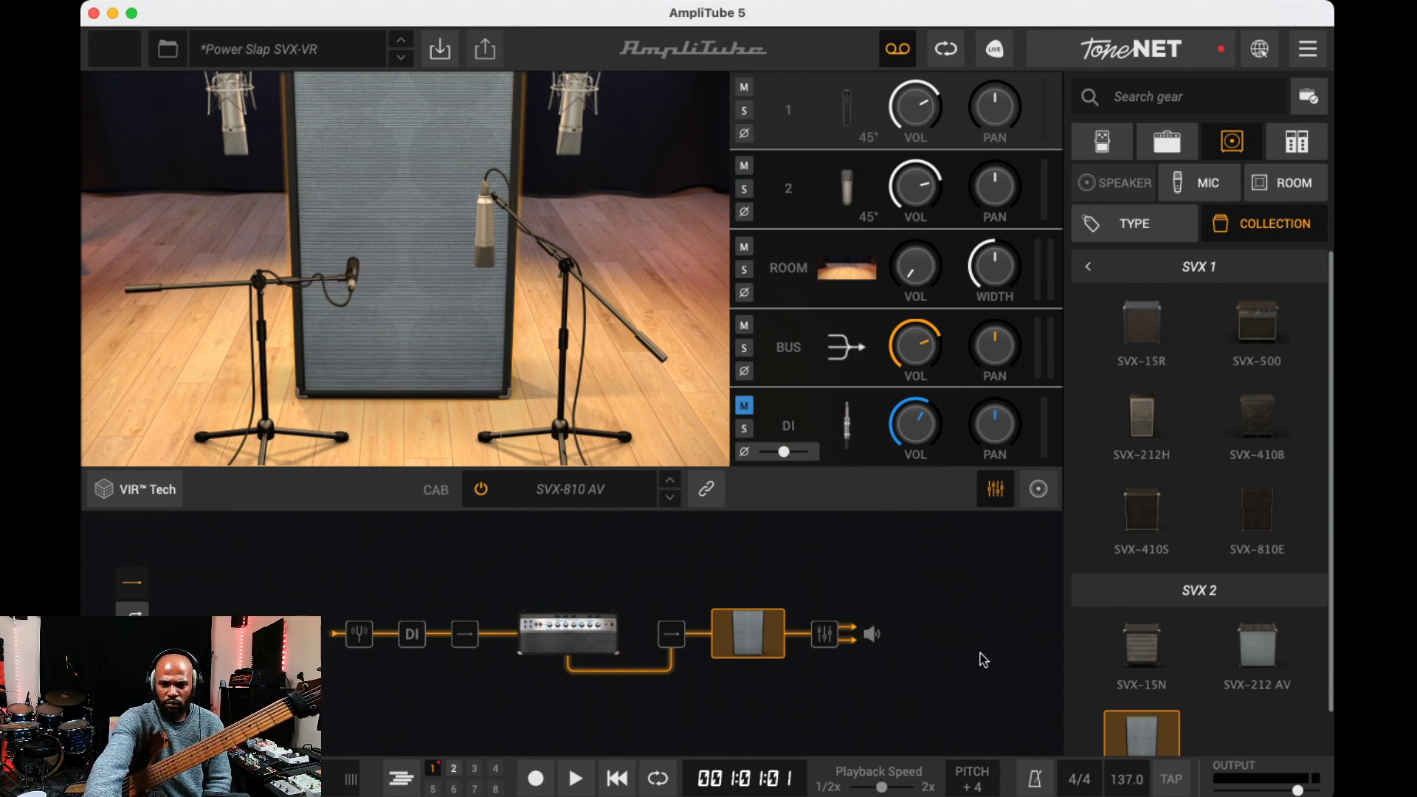
pyautogui.scroll(-2, 1289, 617)
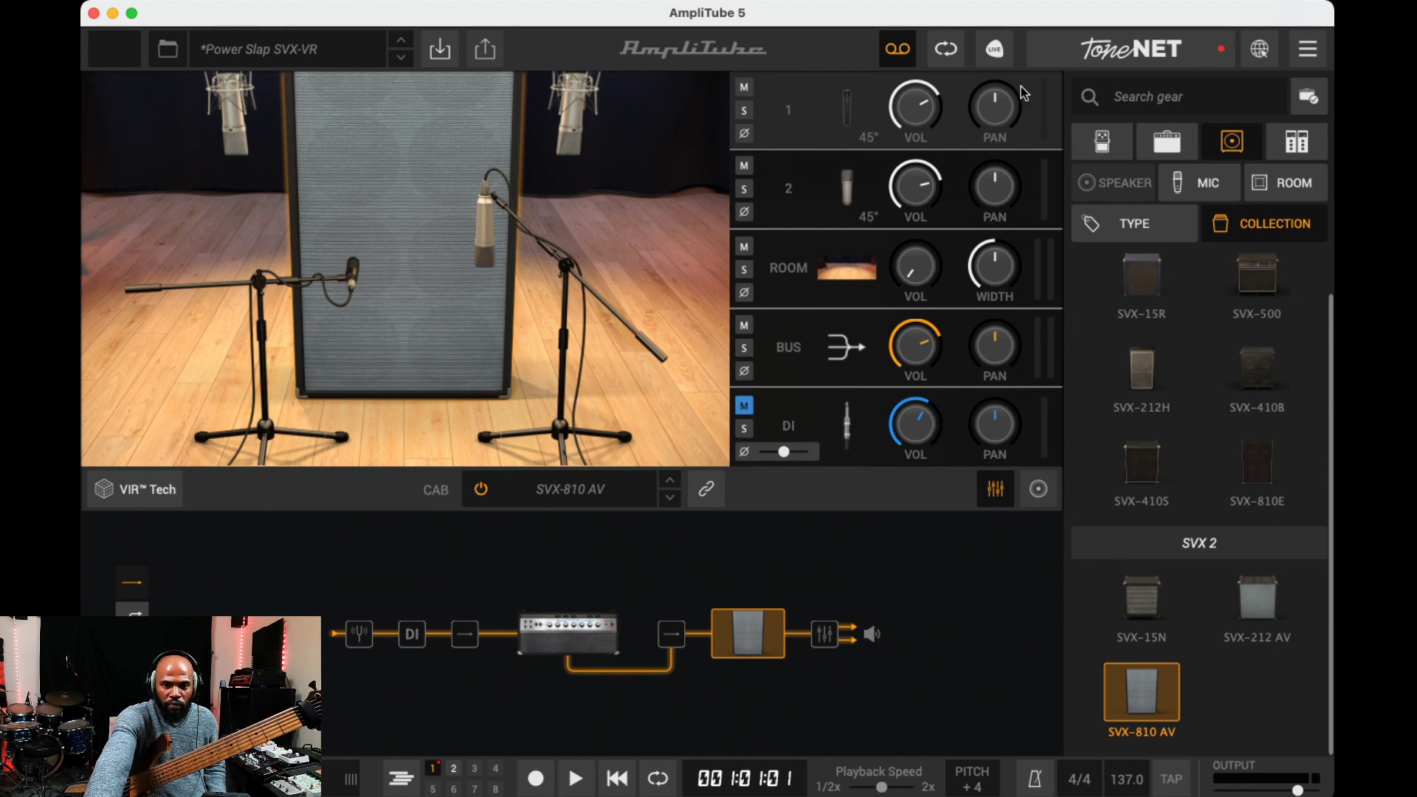
# Switch to the looper rig and replace its Brit 8000 amp with the Solid State Bass Preamp
pyautogui.click(947, 52)
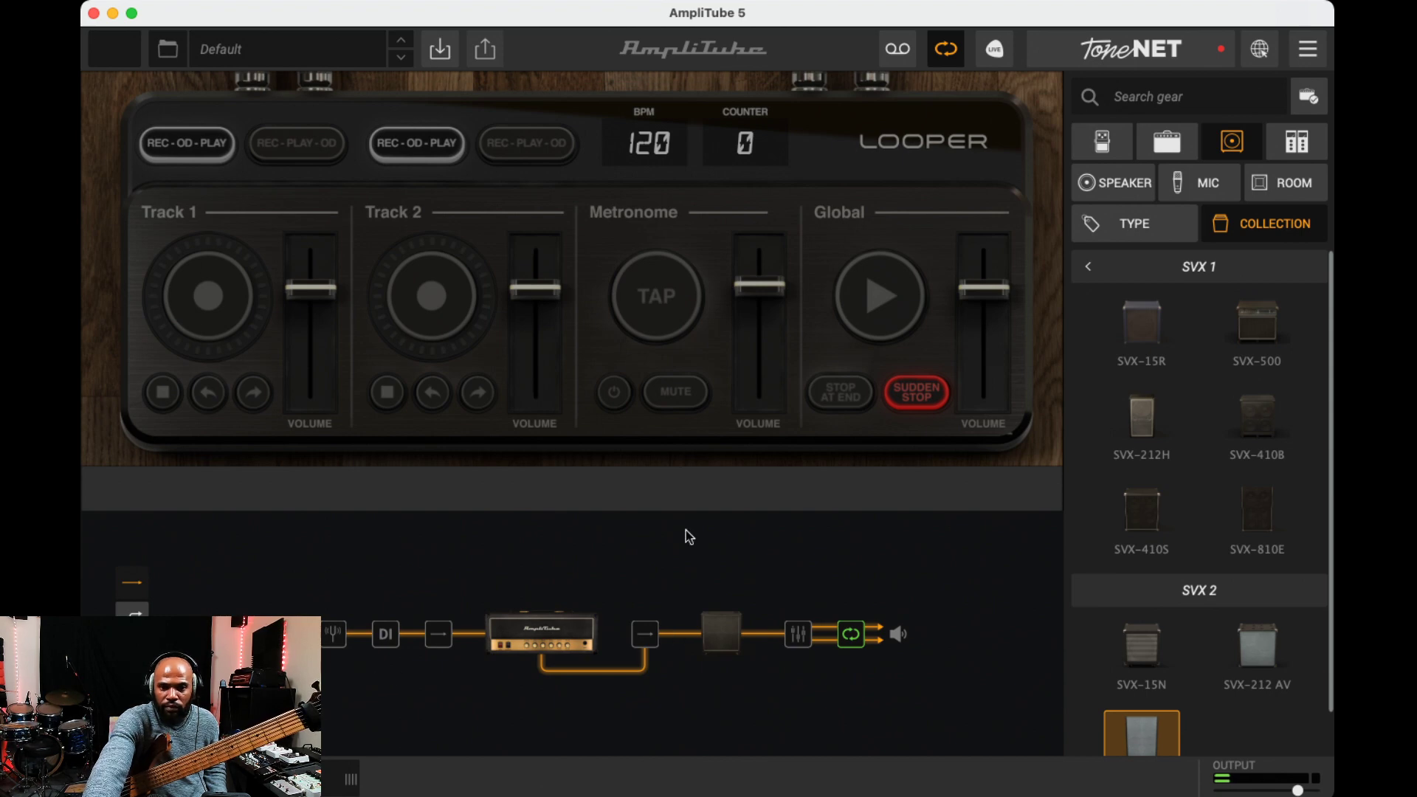
pyautogui.click(578, 635)
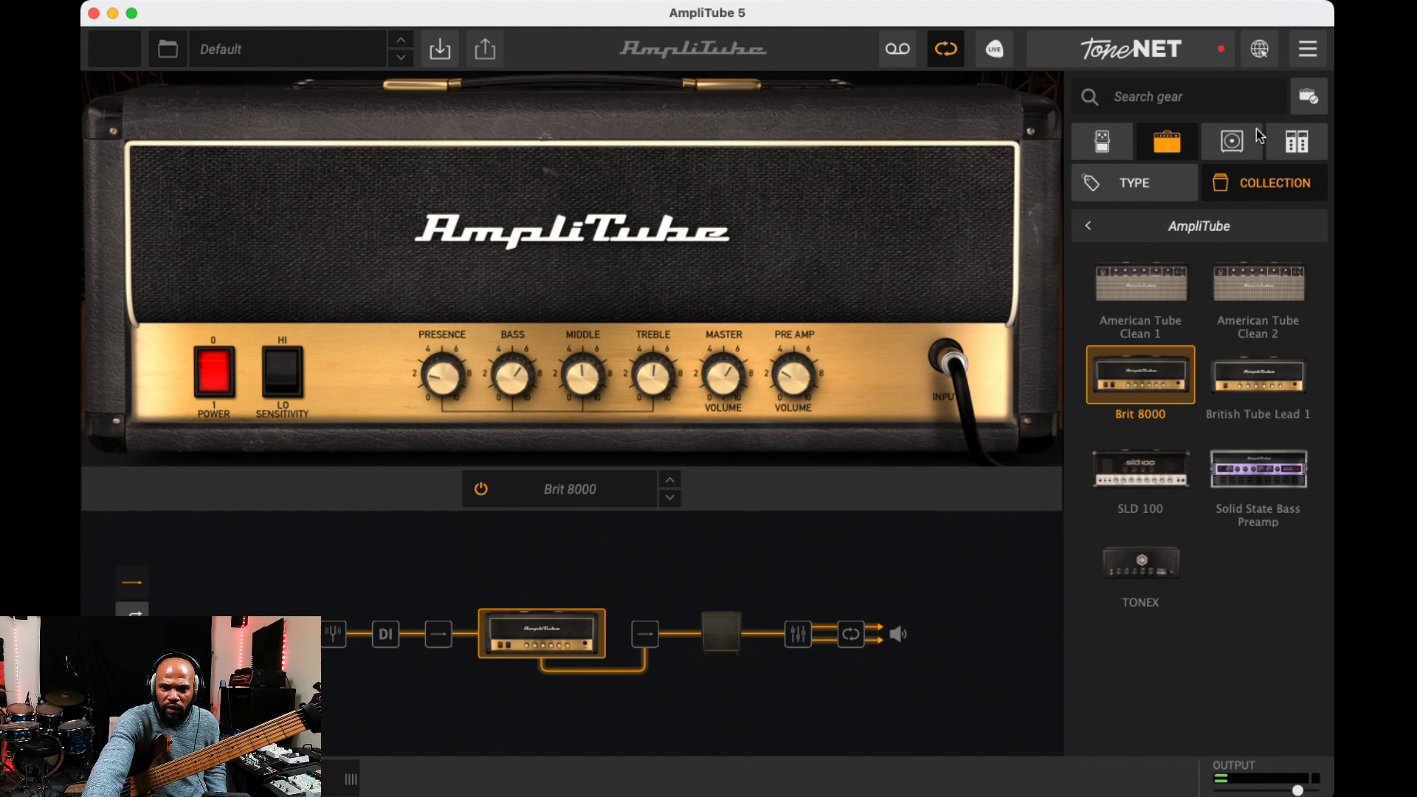
pyautogui.click(1280, 487)
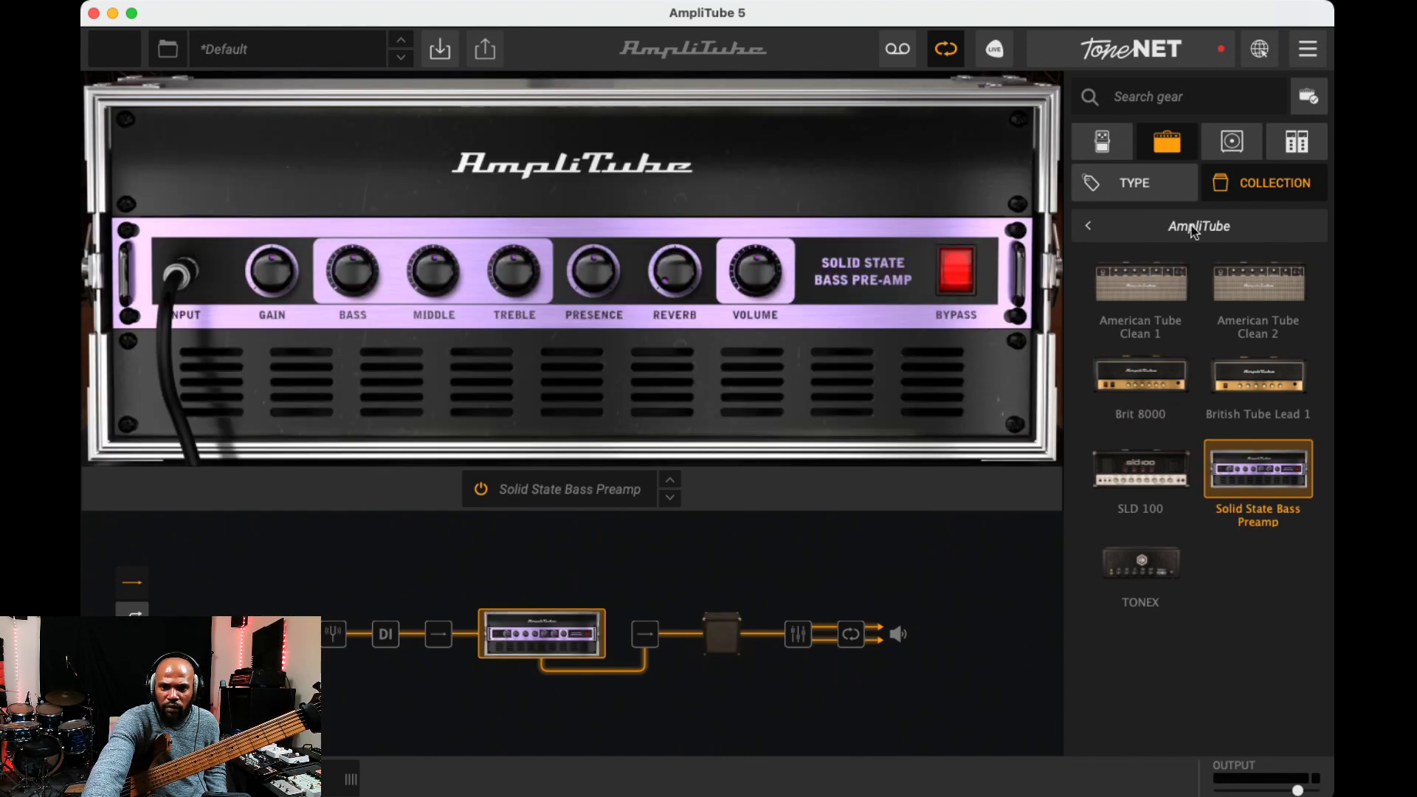
# Swap the amp for the SVX-15N from the AmpliTube SVX collection
pyautogui.click(1098, 229)
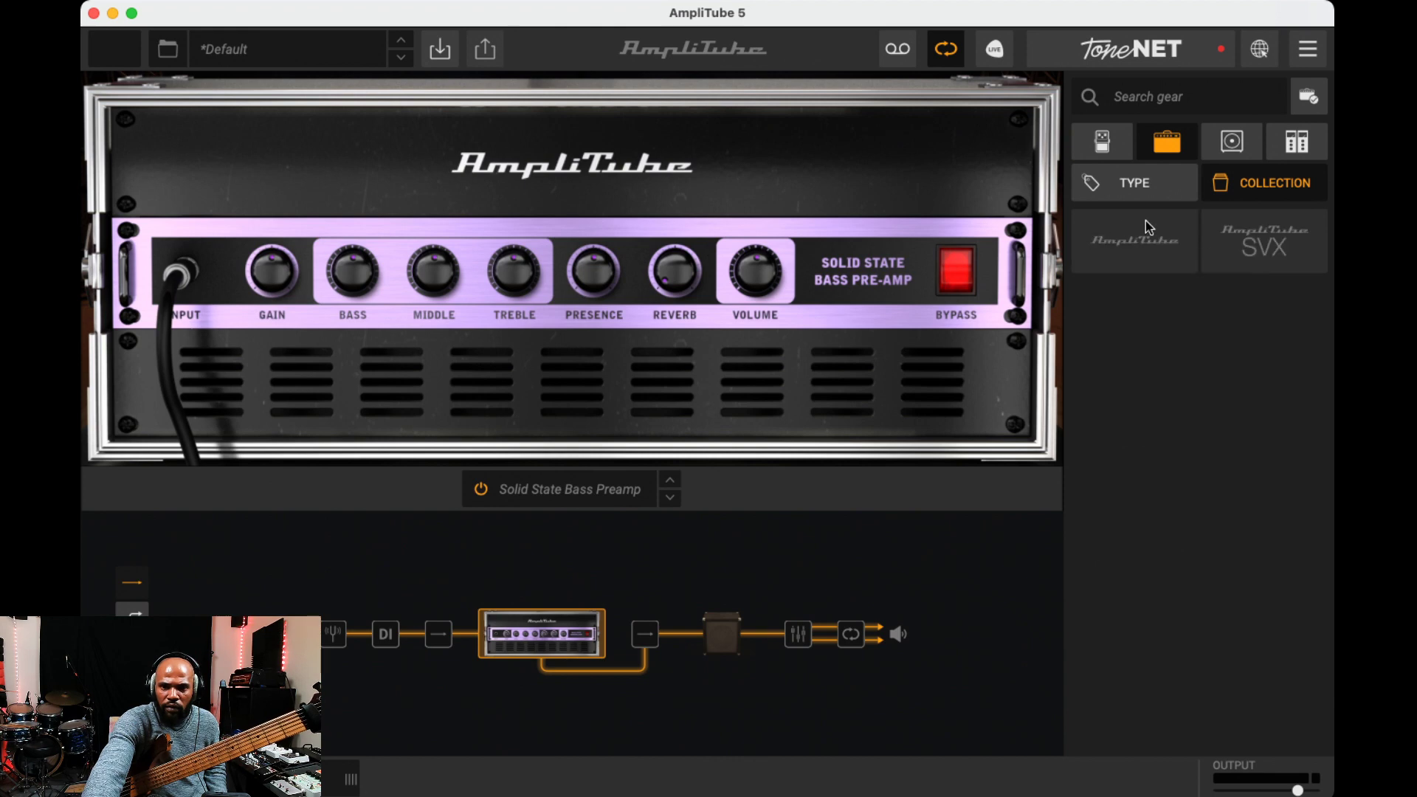
pyautogui.click(1214, 241)
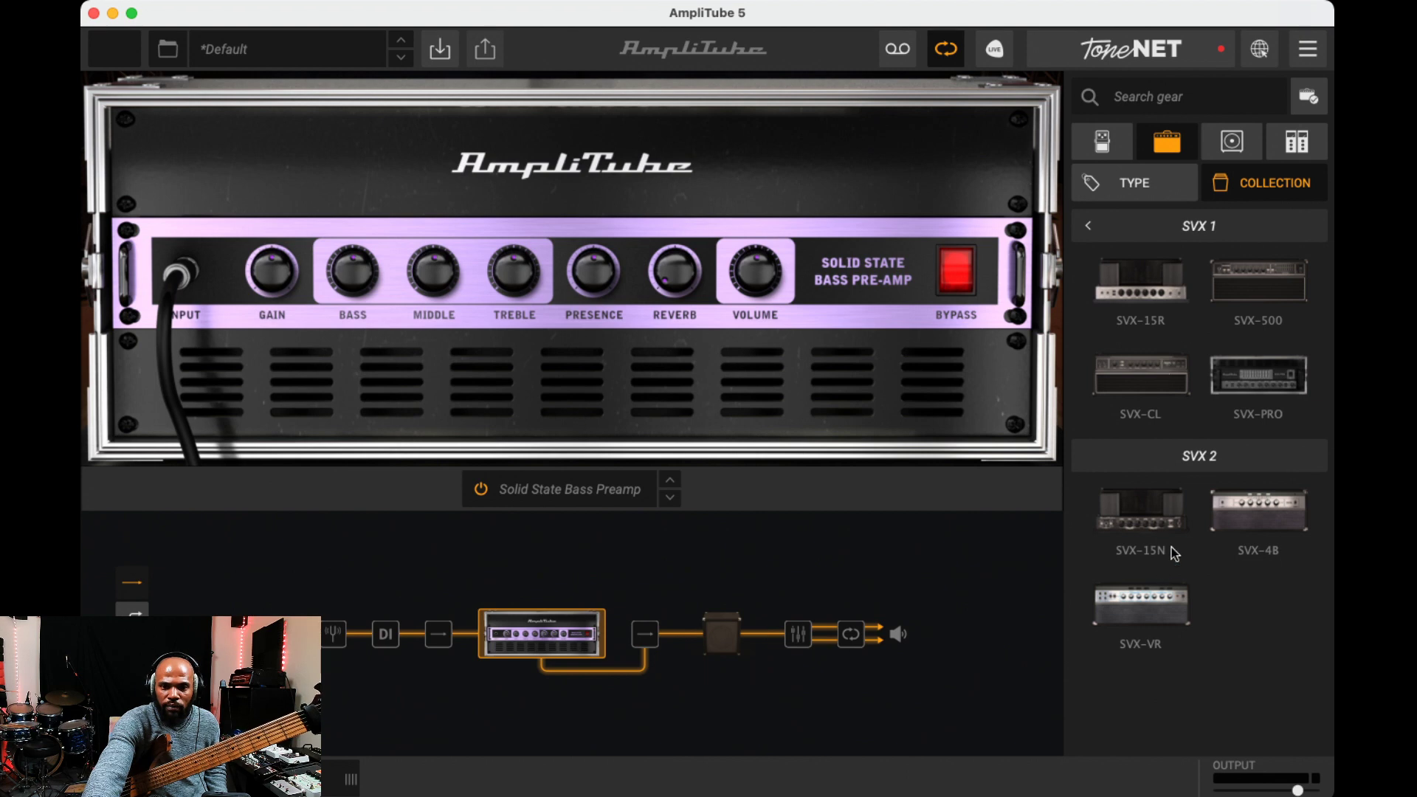
pyautogui.click(1177, 519)
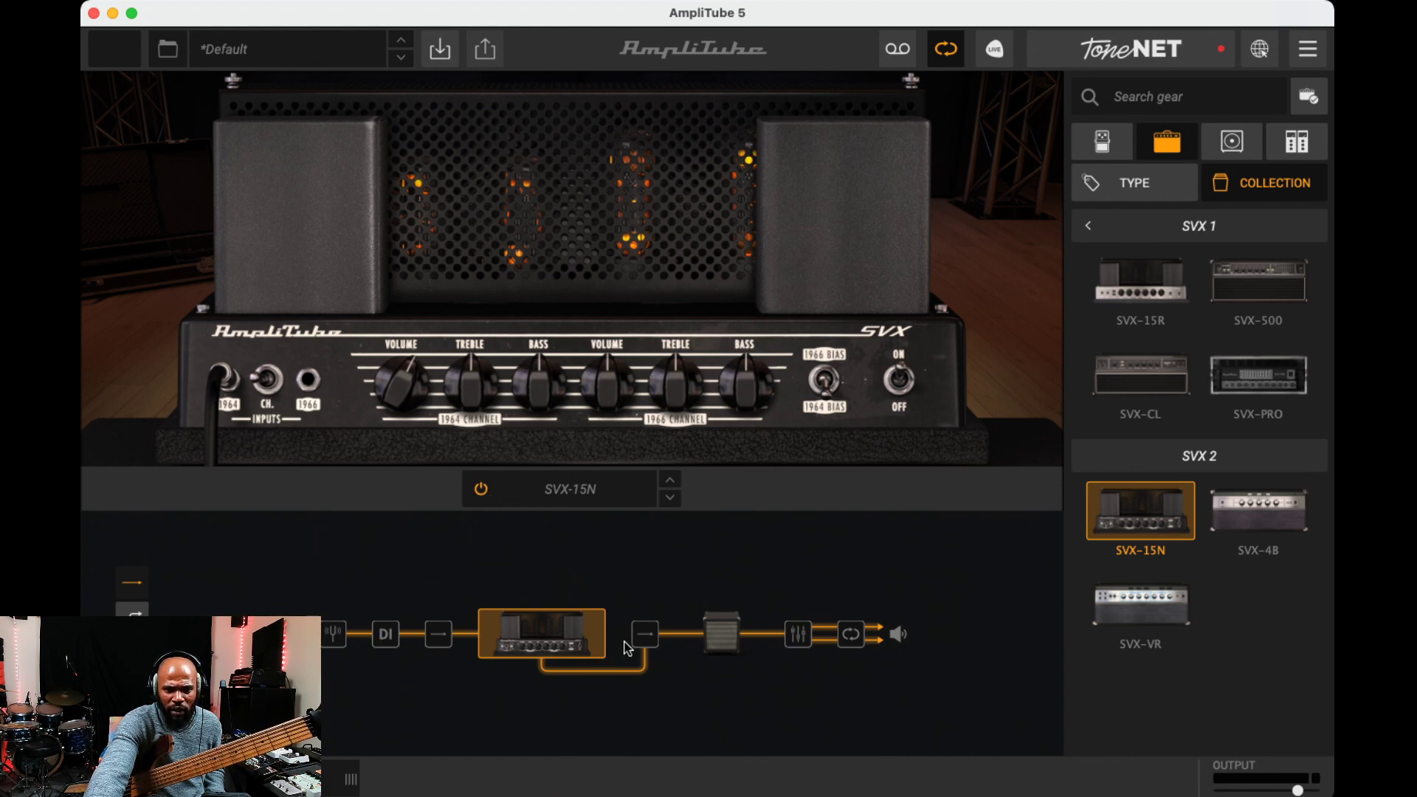
# Change the cabinet to the SVX-212 AV and move its condenser mic outward toward the cabinet's edge
pyautogui.click(733, 646)
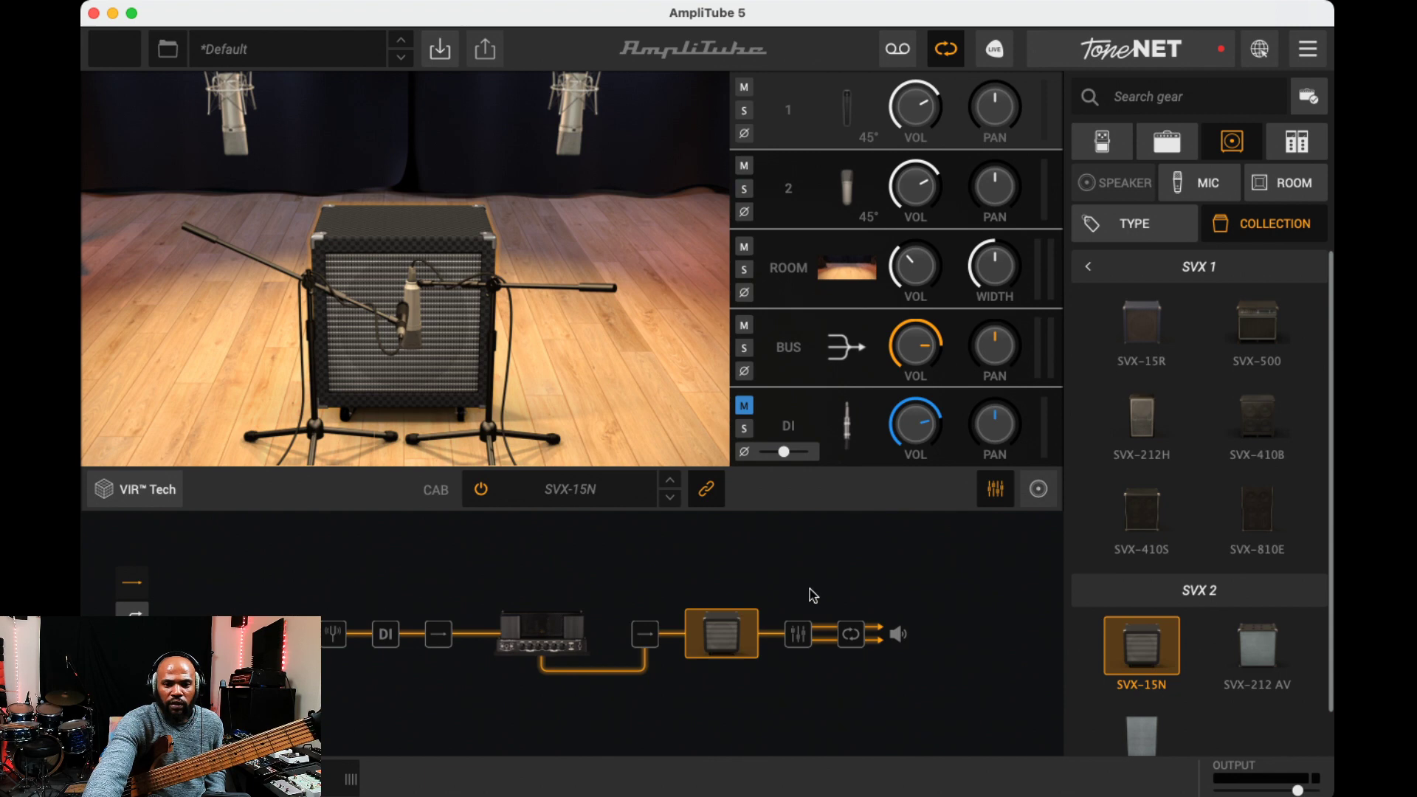
pyautogui.press('Down')
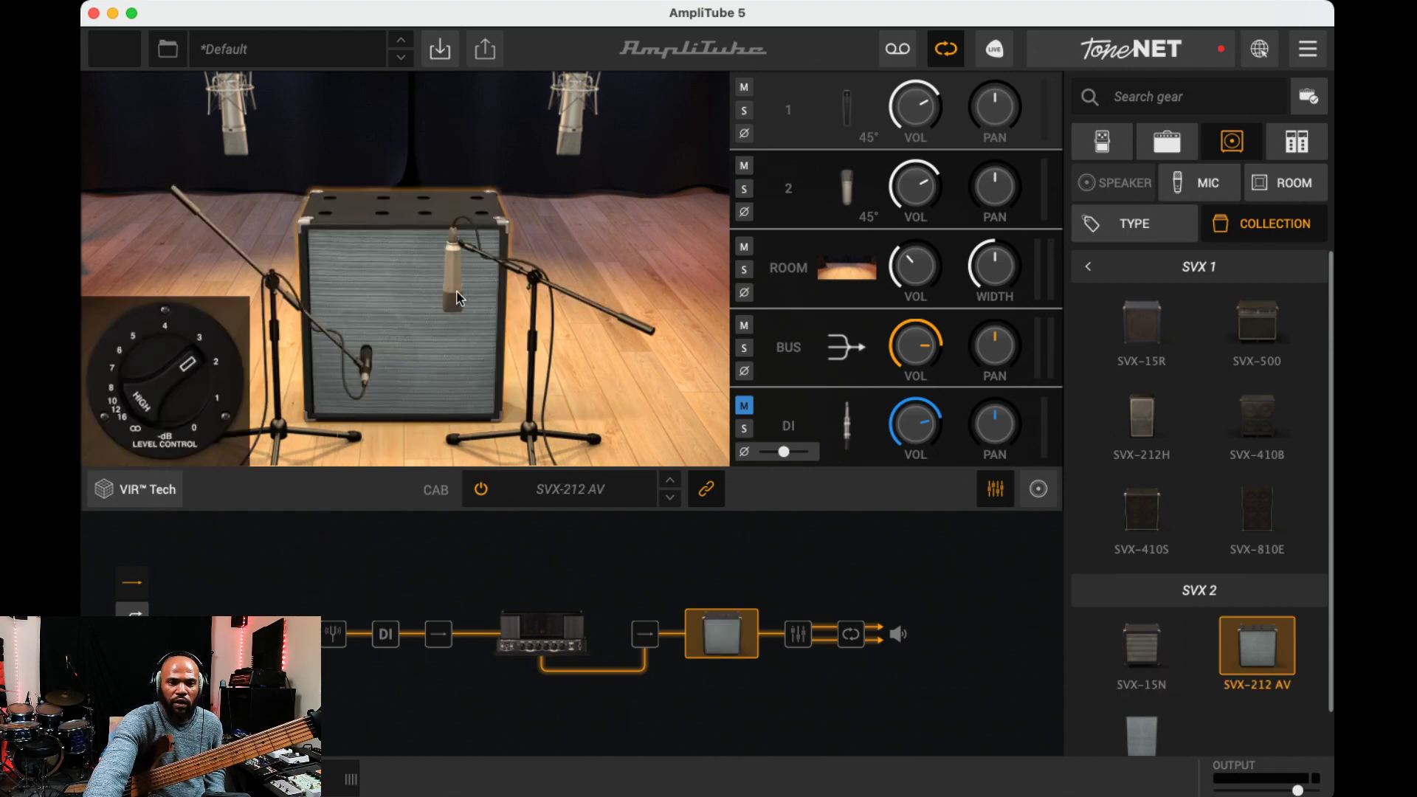
pyautogui.moveTo(458, 298)
pyautogui.mouseDown()
pyautogui.moveTo(475, 268)
pyautogui.moveTo(482, 293)
pyautogui.mouseUp()
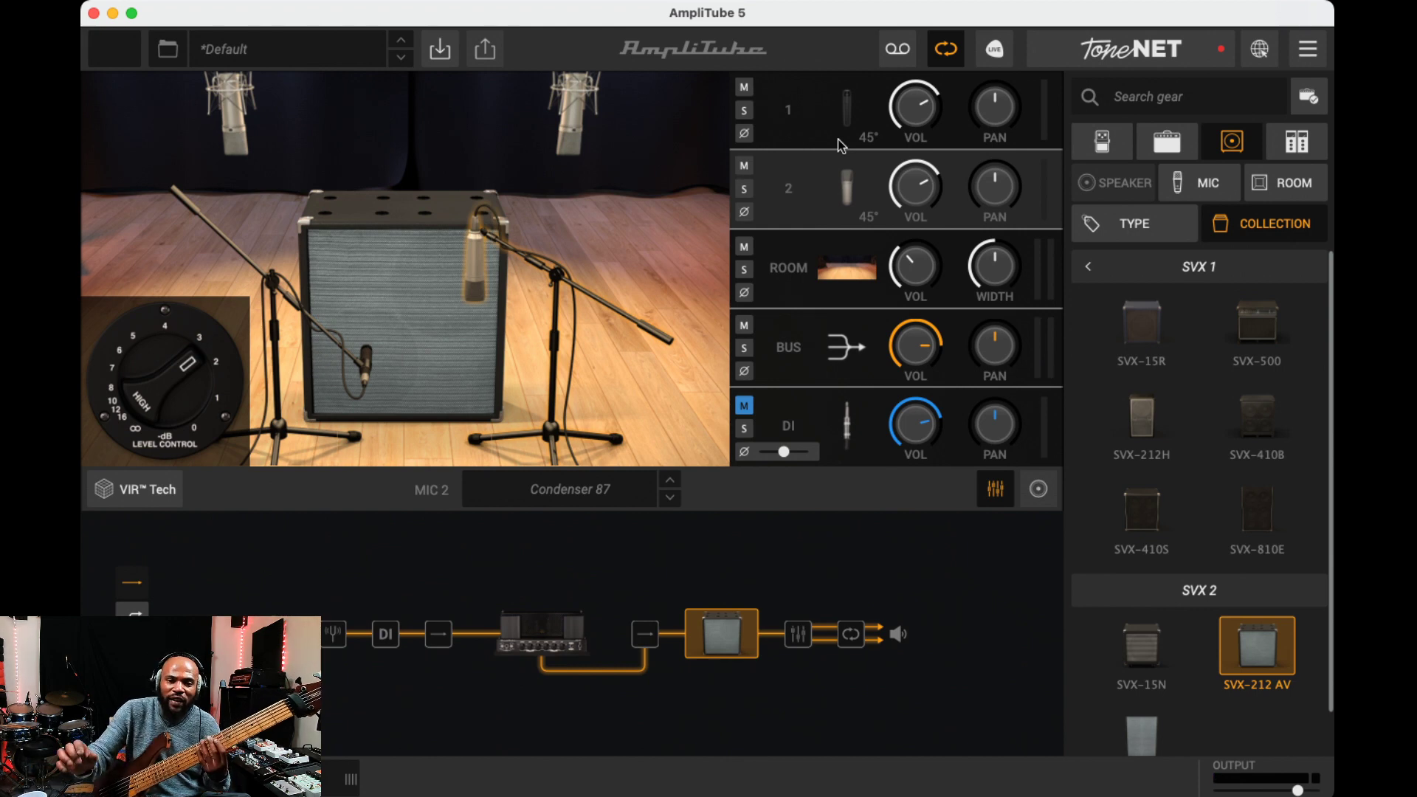
# On the SVX-15N's 1964 channel, raise the treble and bass and lower the volume to the middle of its range
pyautogui.click(553, 629)
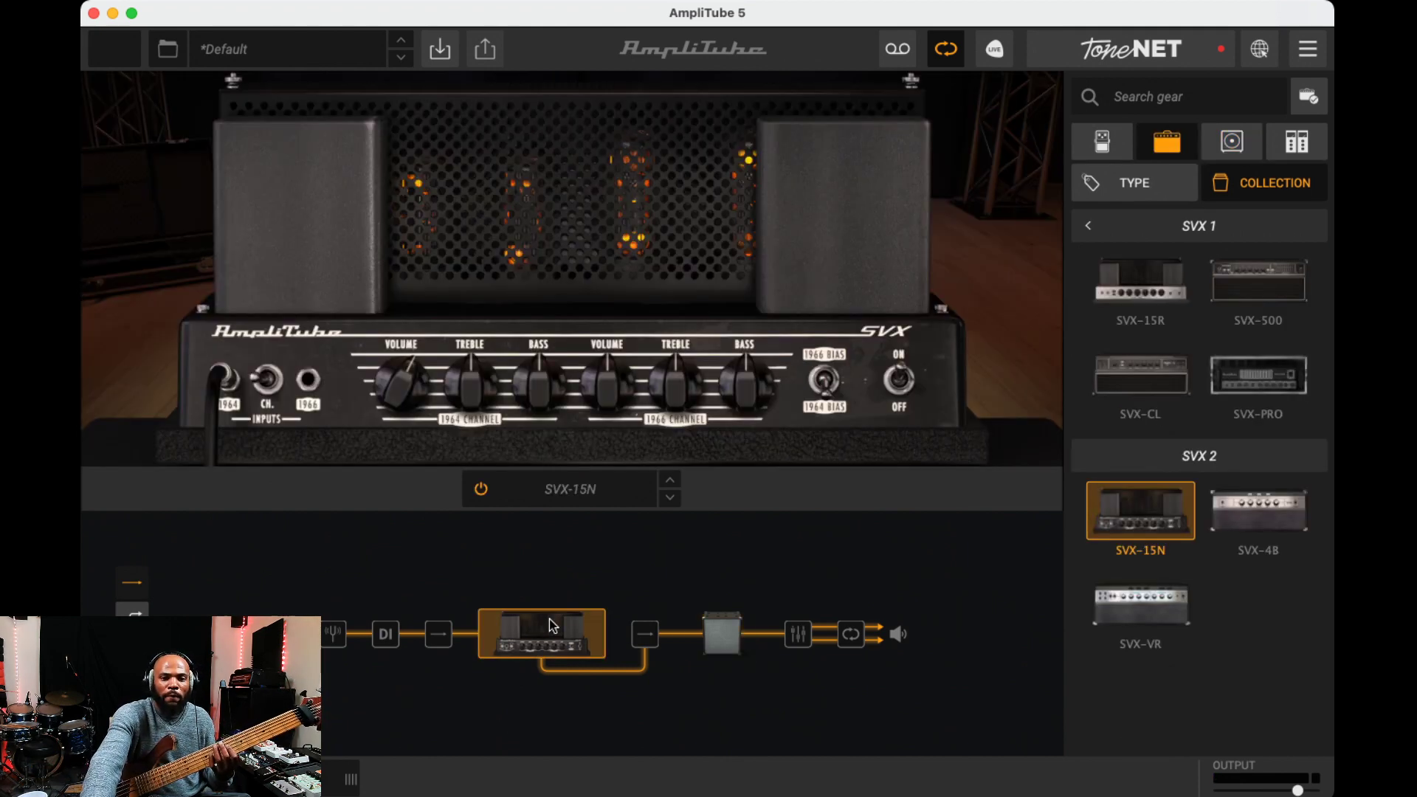
pyautogui.moveTo(466, 395); pyautogui.dragTo(514, 361)
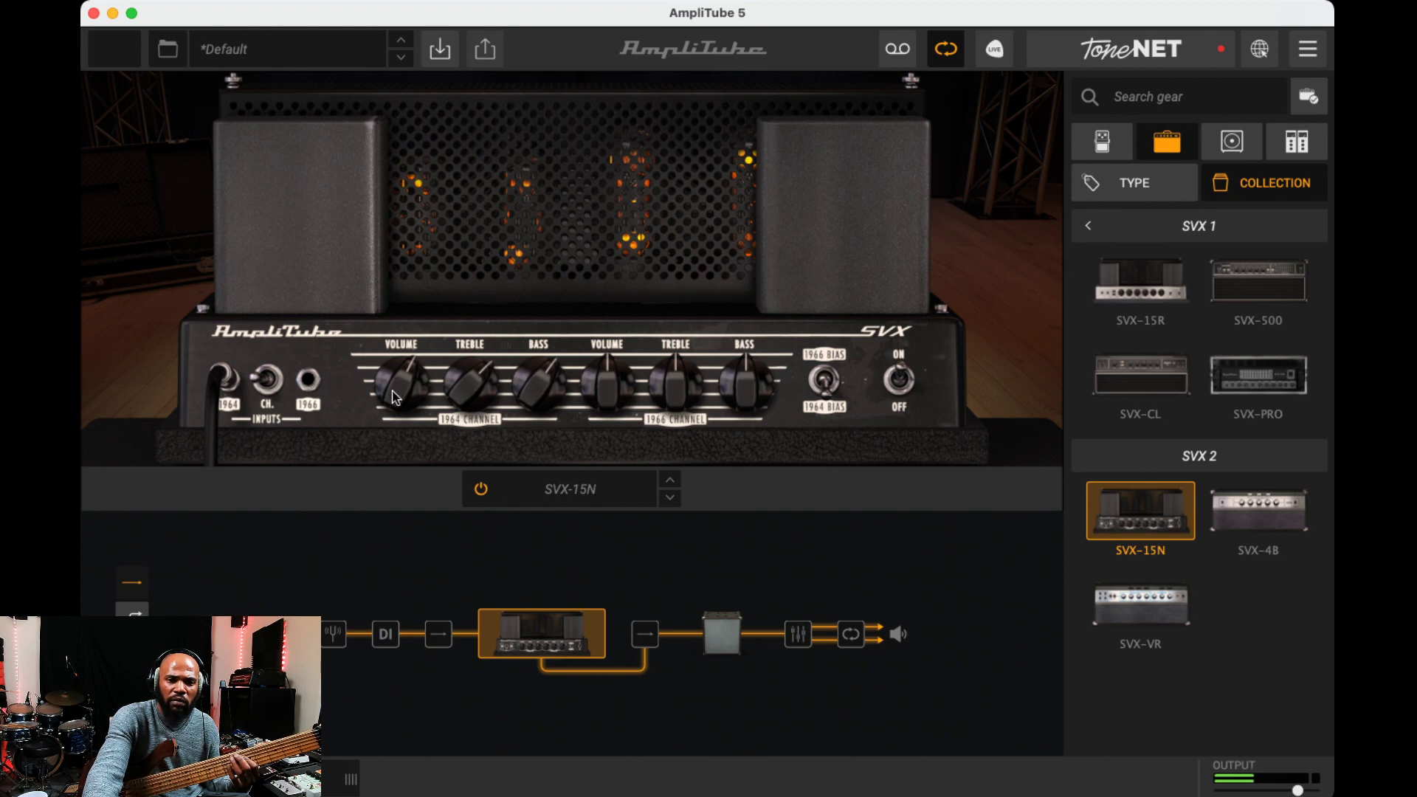
pyautogui.moveTo(398, 399)
pyautogui.moveTo(399, 399); pyautogui.dragTo(399, 425)
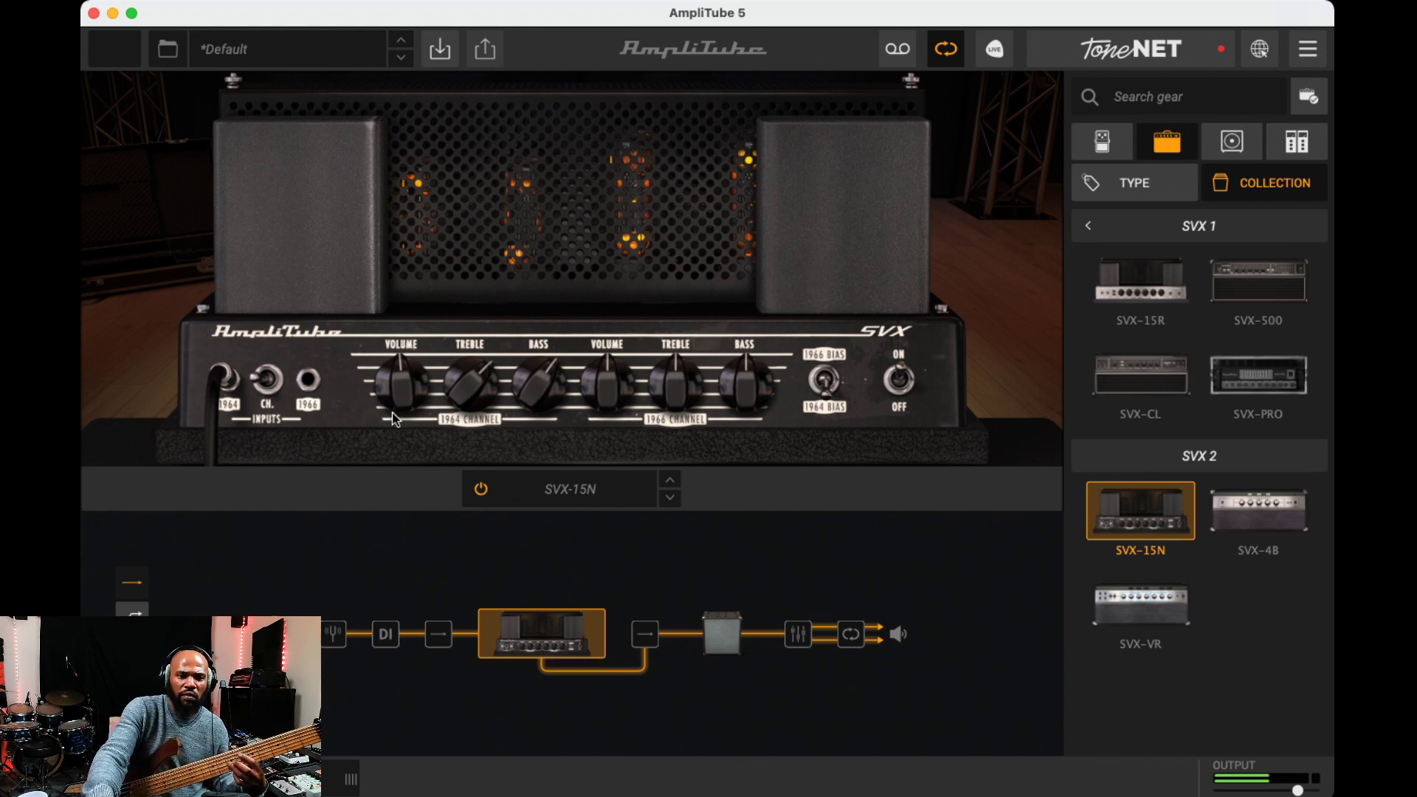
# Switch the SVX-15N to the 1966 input, and raise that channel's treble to 6.4 along with its bass
pyautogui.click(270, 378)
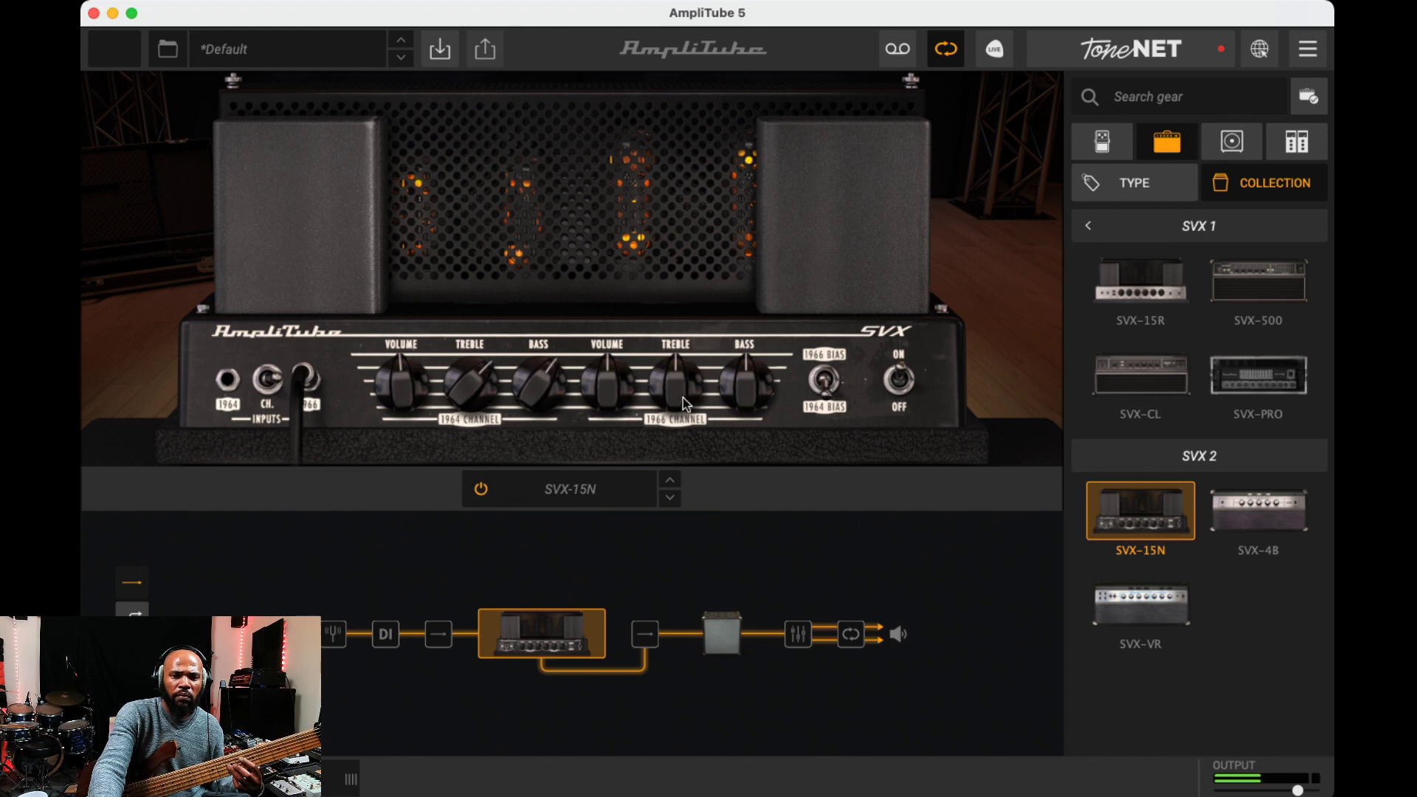
pyautogui.moveTo(672, 404)
pyautogui.moveTo(649, 366); pyautogui.dragTo(652, 361)
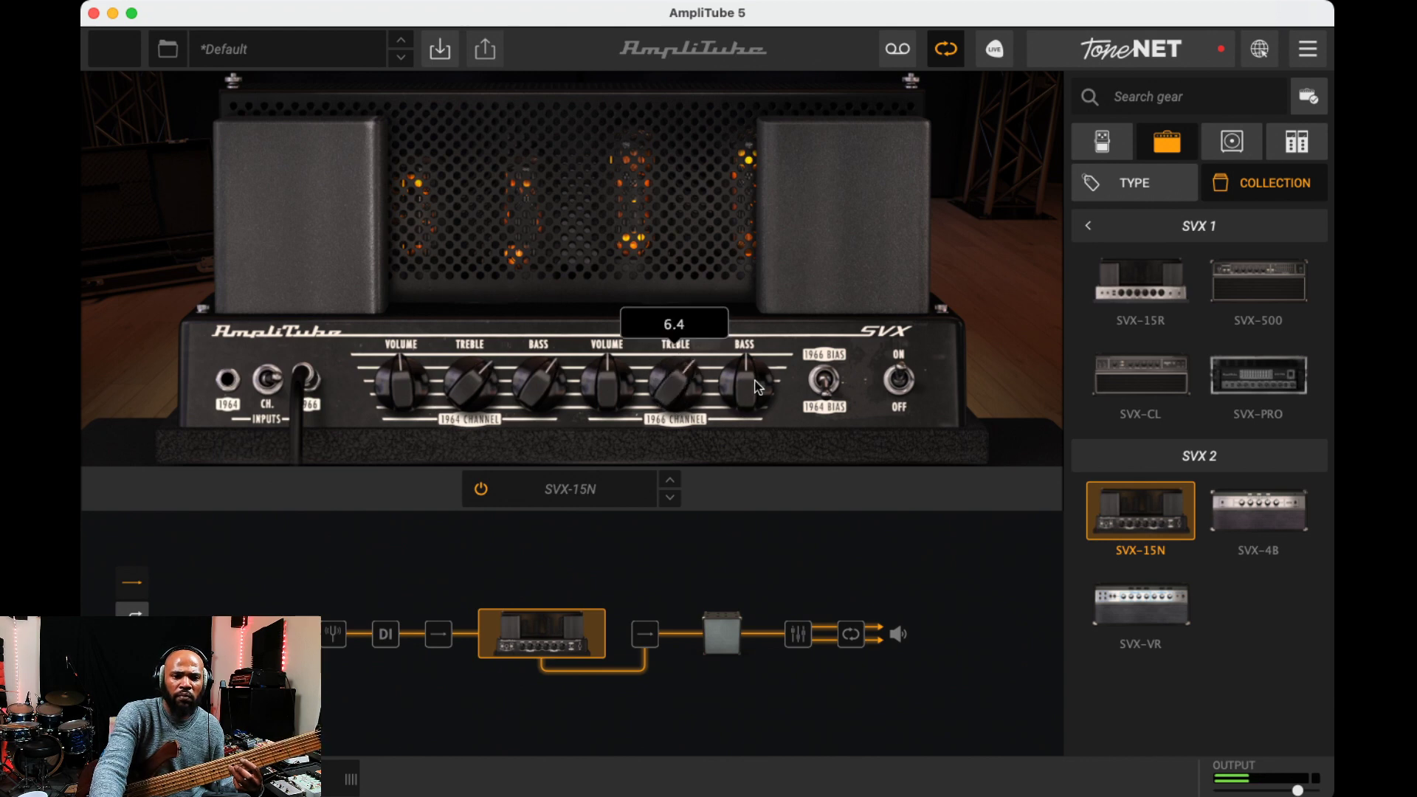
pyautogui.moveTo(747, 390); pyautogui.dragTo(728, 357)
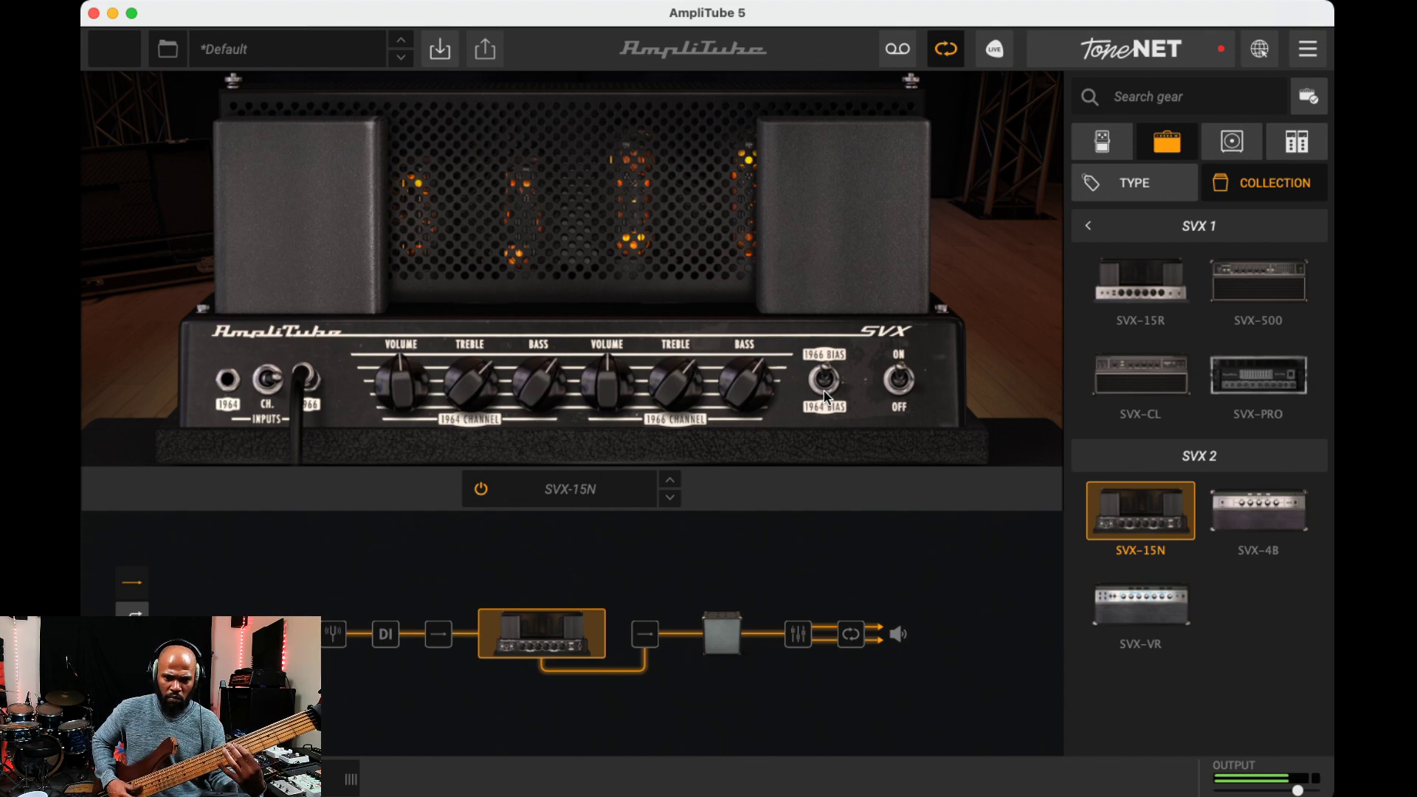
# Compare the Condenser 414 and Dynamic 20 on mic 2, return to the Condenser 87, and turn mic 1's volume down
pyautogui.click(723, 633)
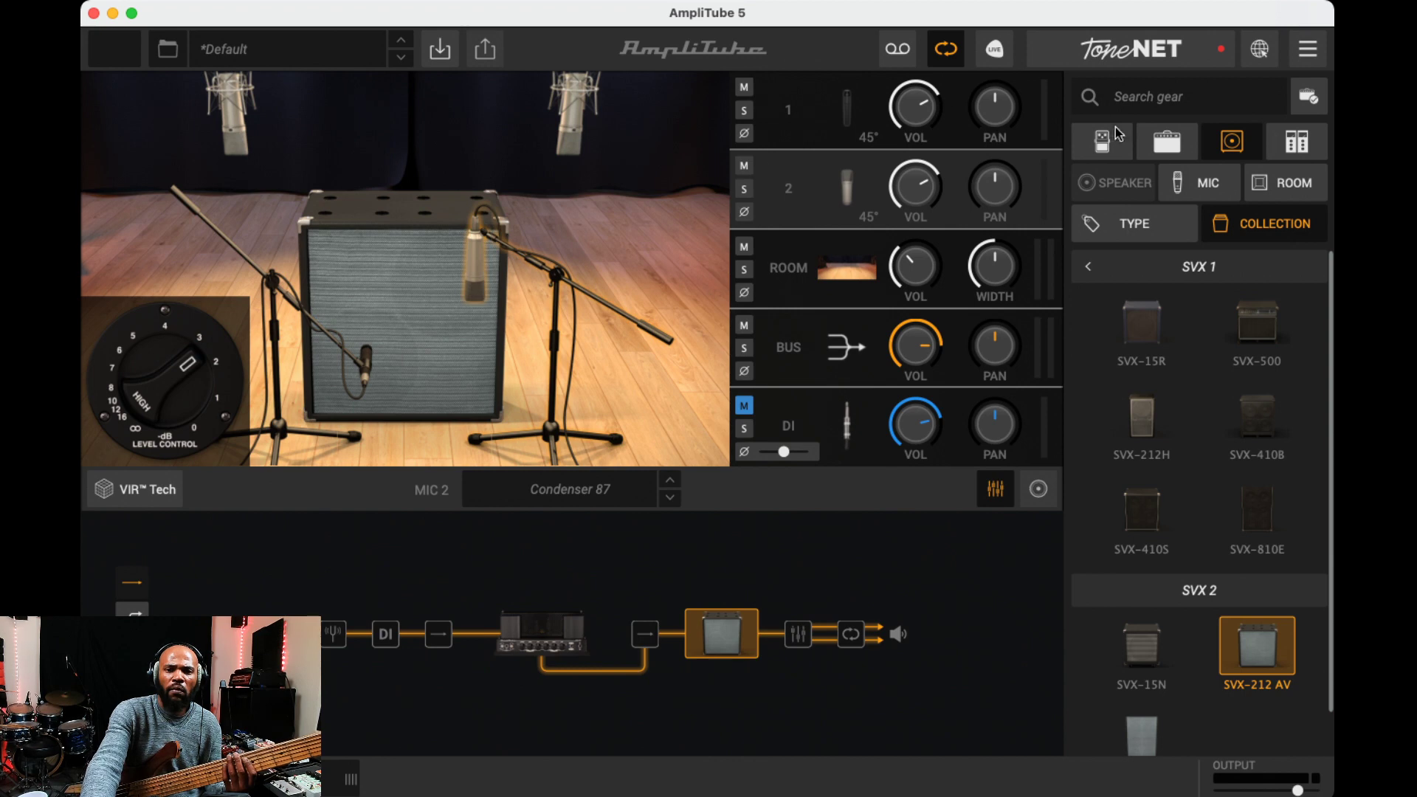
pyautogui.click(1209, 183)
pyautogui.click(1271, 579)
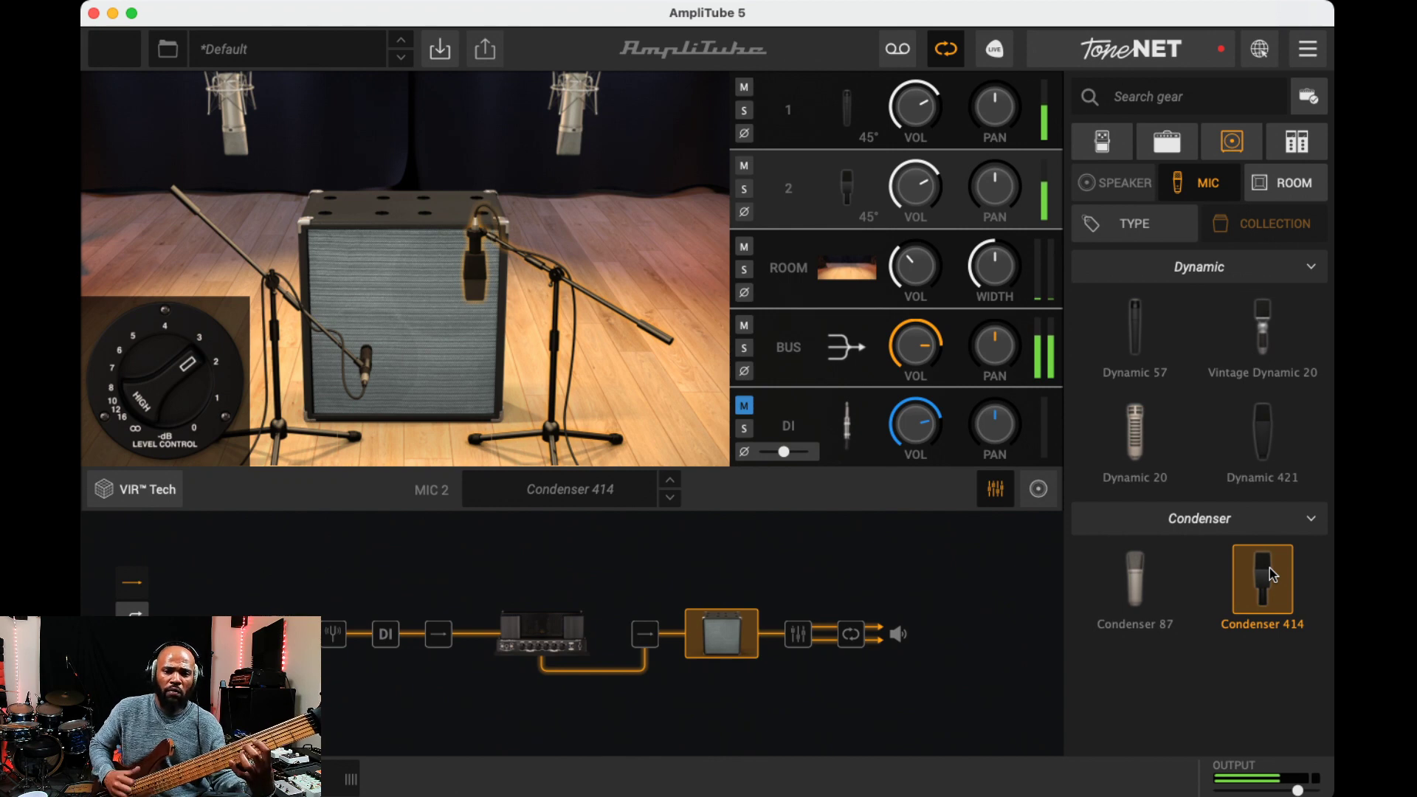
pyautogui.click(1149, 471)
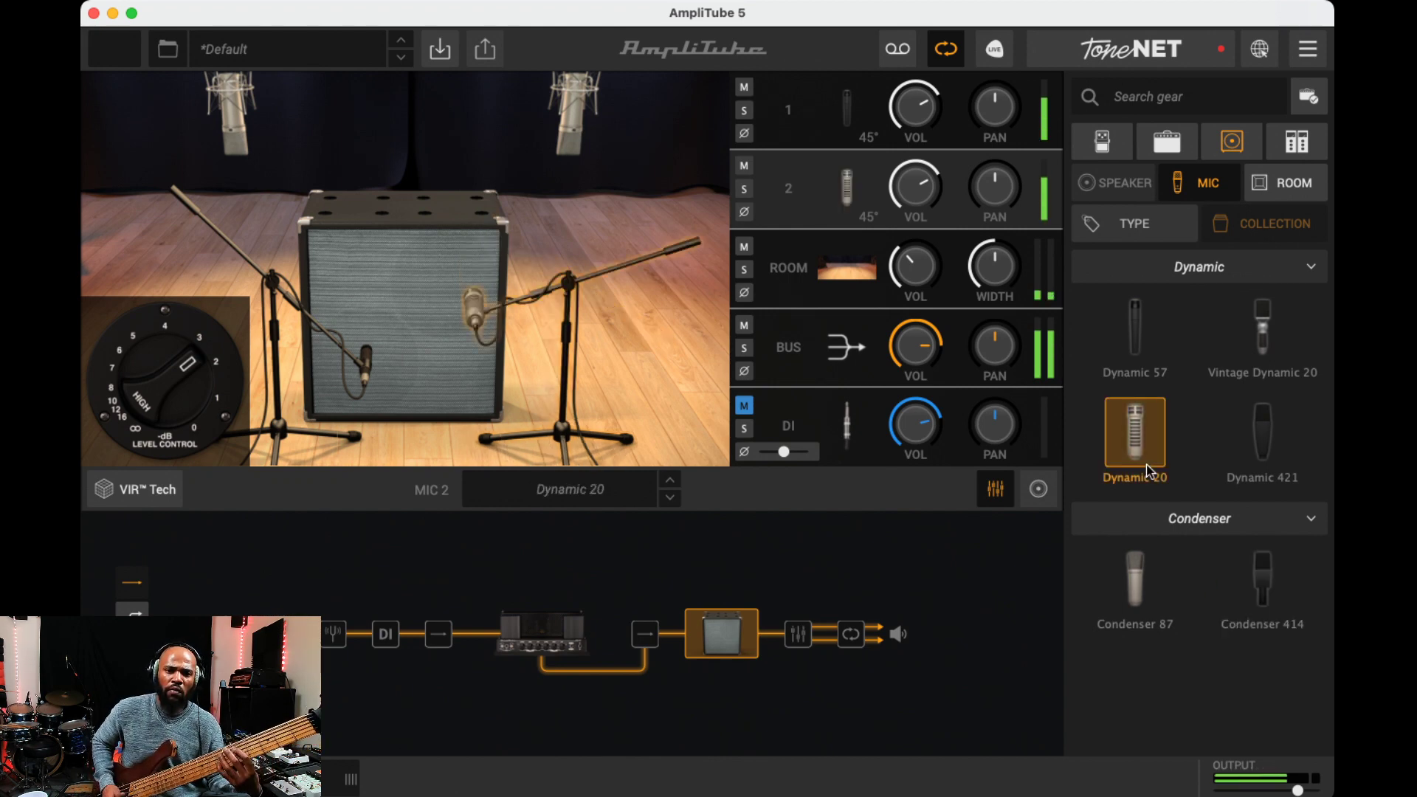
pyautogui.click(1142, 566)
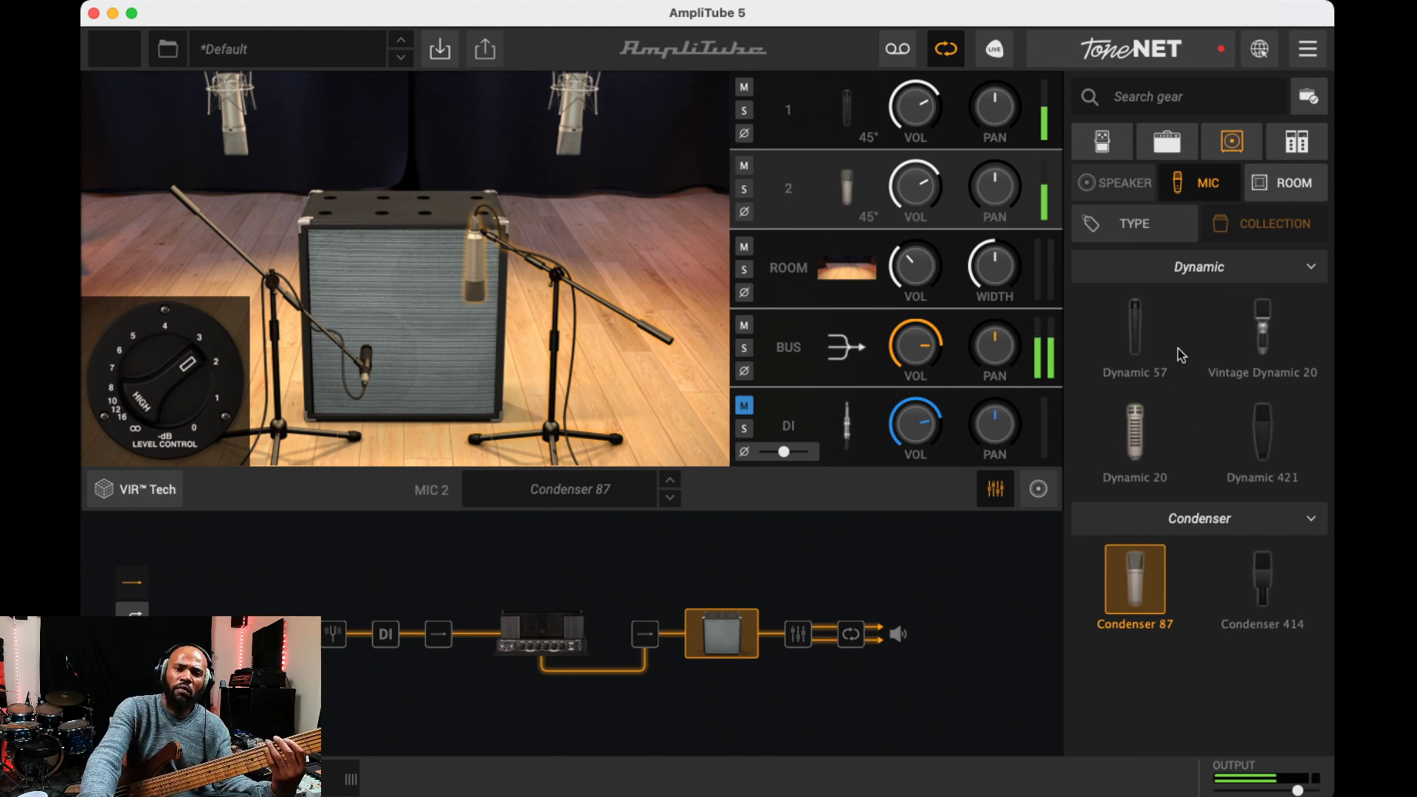
pyautogui.moveTo(908, 115)
pyautogui.moveTo(906, 116); pyautogui.dragTo(914, 243)
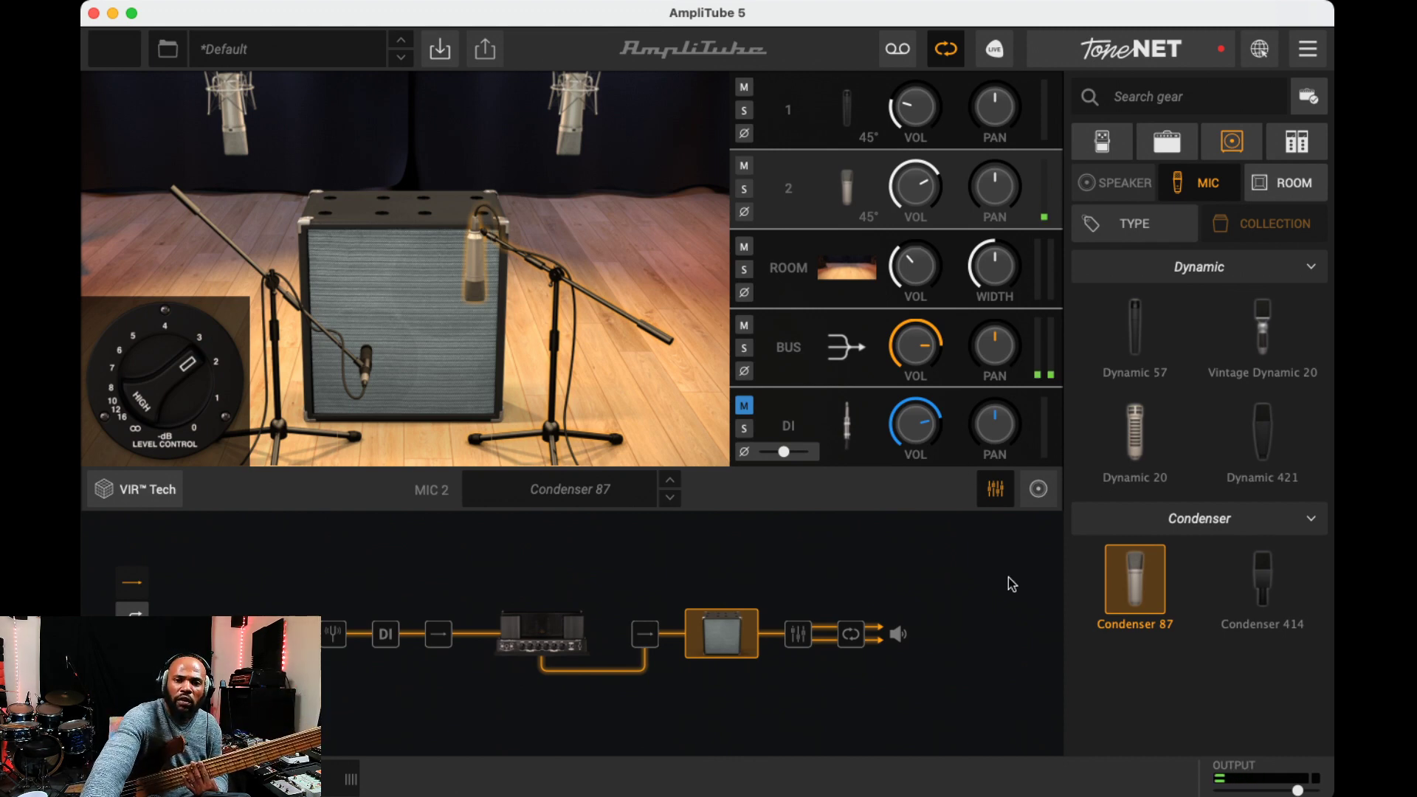
# Add a TONEX Stomp pedal from the AmpliTube collection to the chain ahead of the amp and display its controls
pyautogui.click(1127, 155)
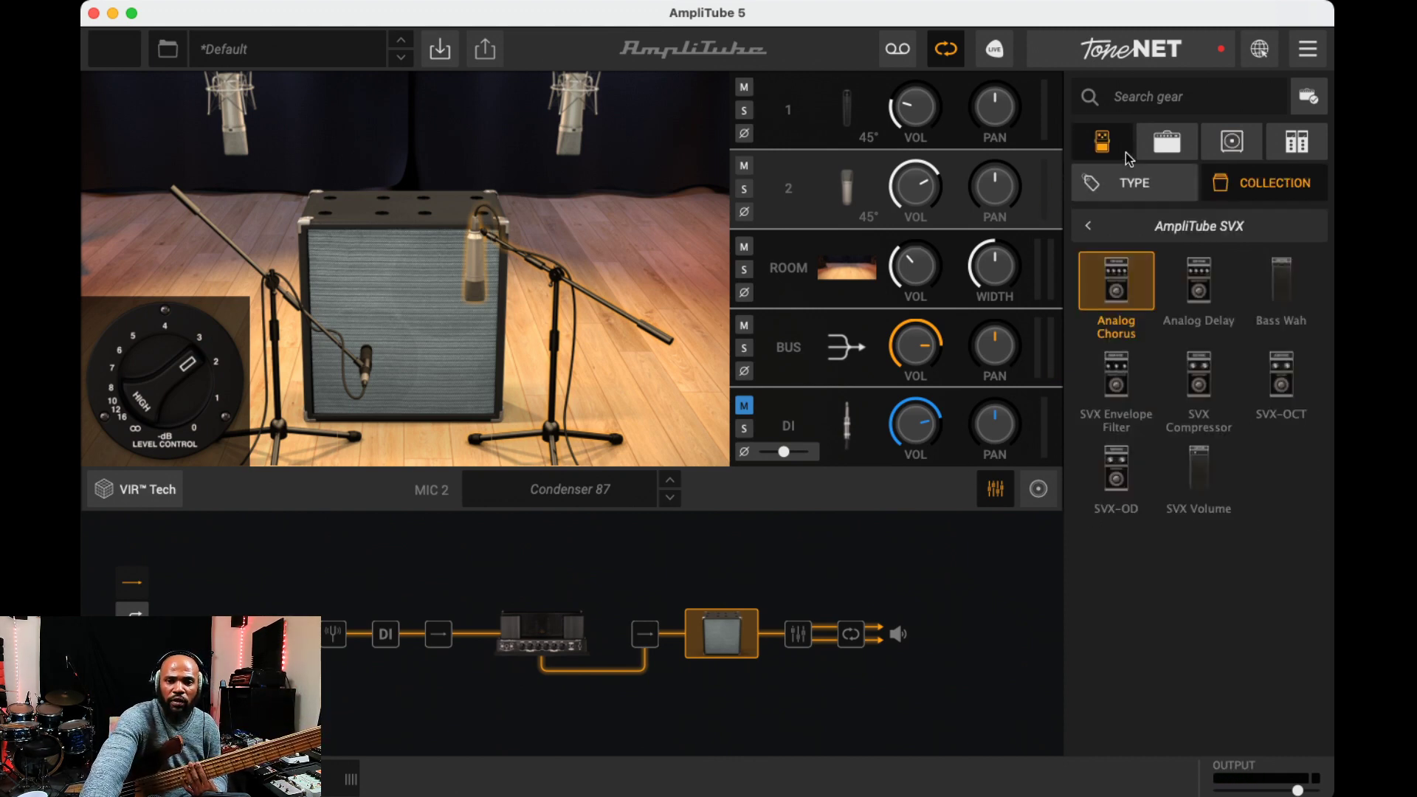
pyautogui.click(1211, 294)
pyautogui.click(1163, 144)
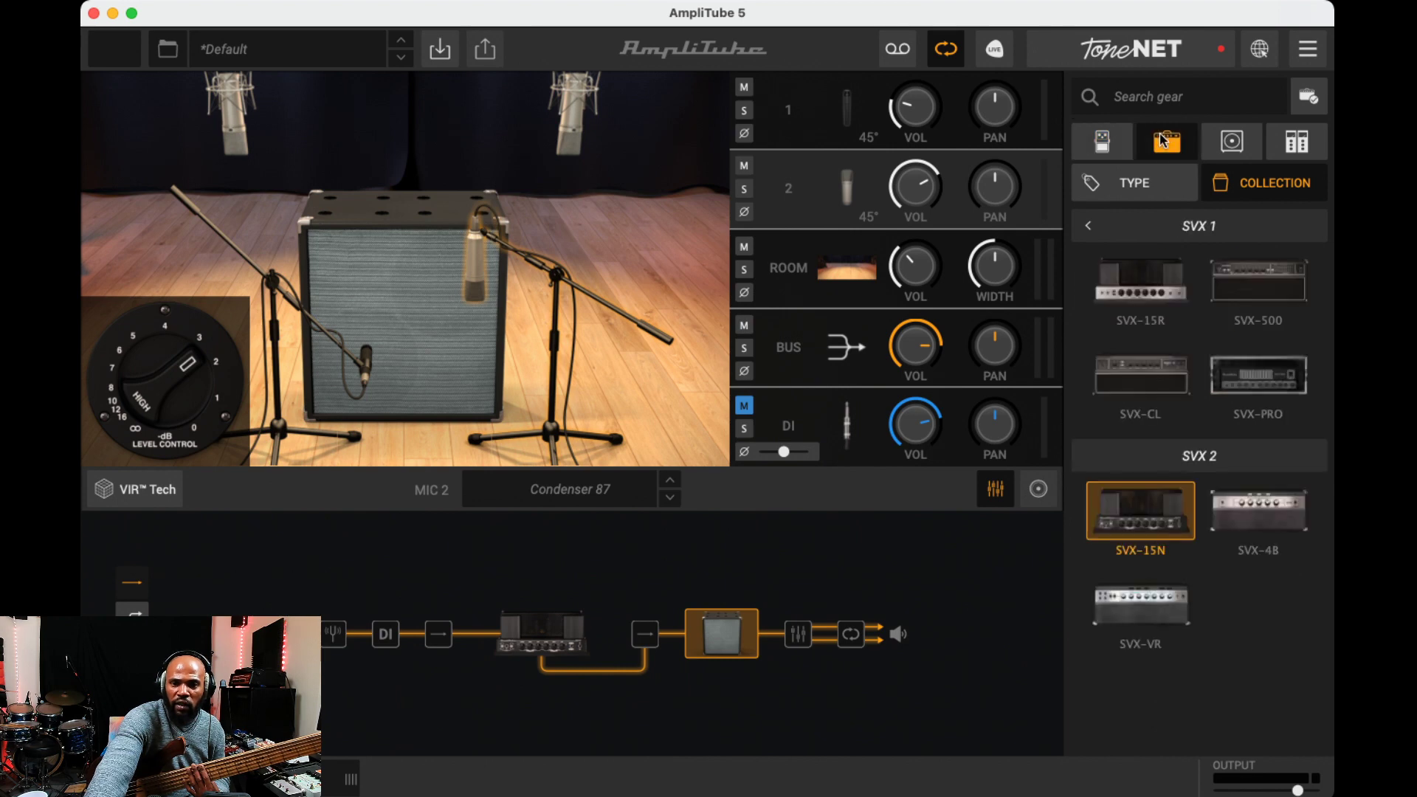
pyautogui.click(1096, 151)
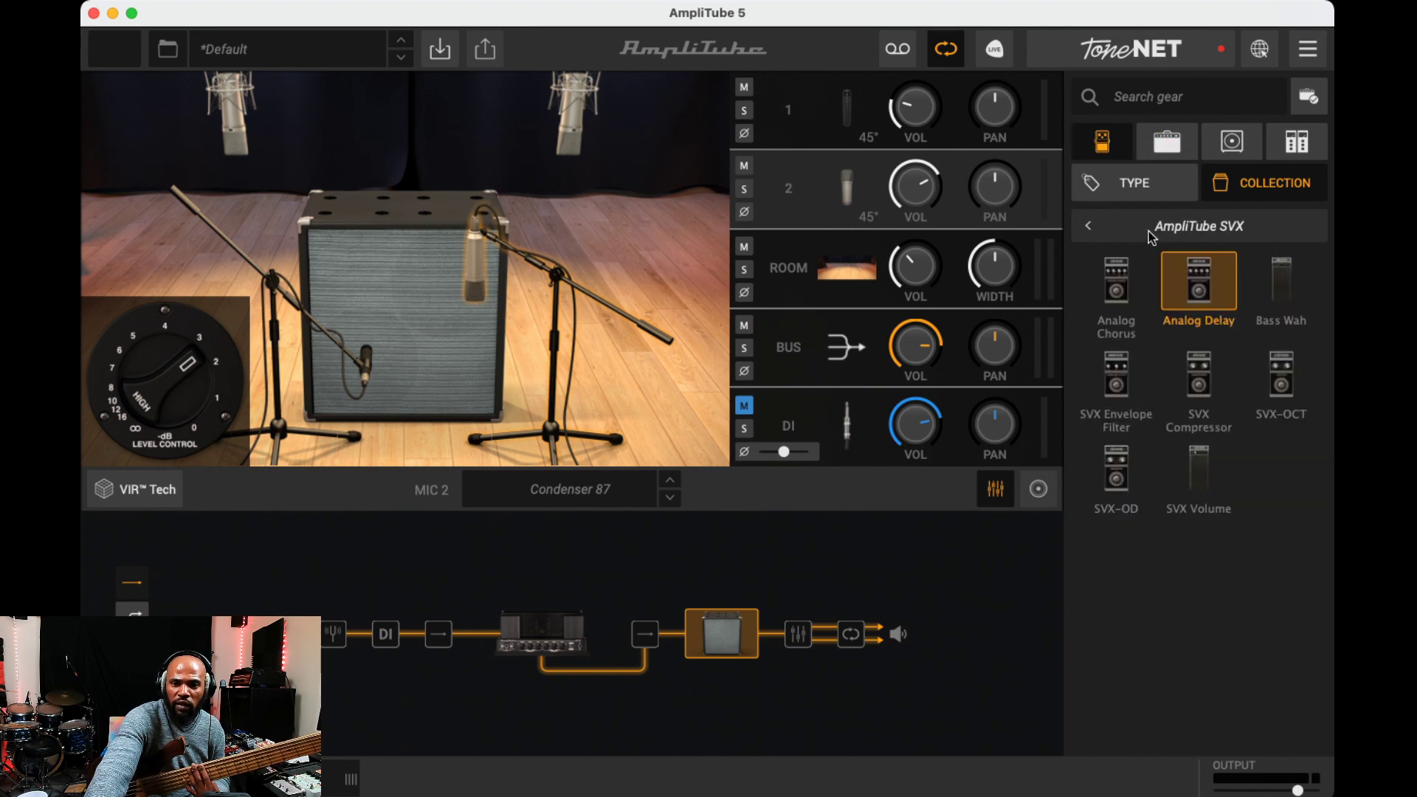
pyautogui.click(1089, 226)
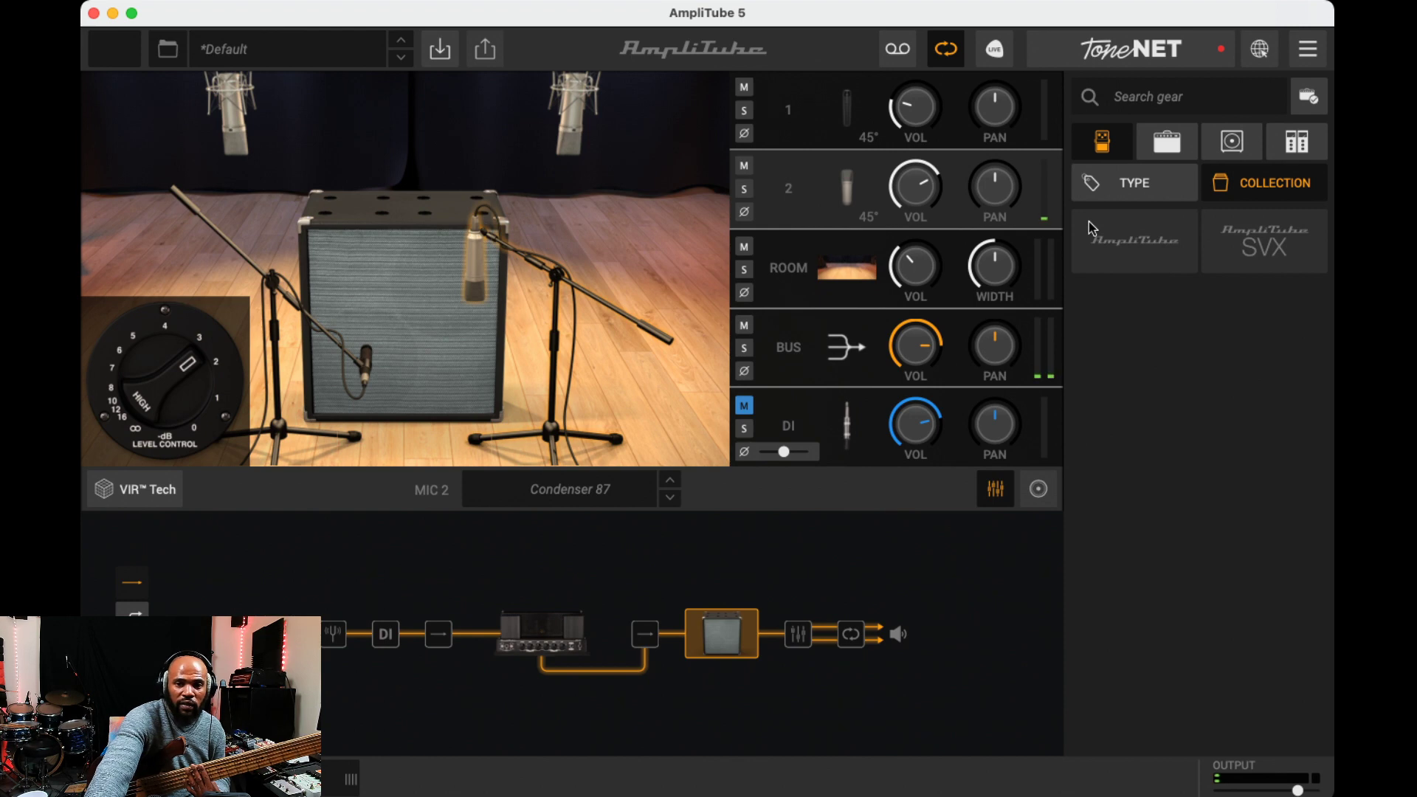
pyautogui.click(1134, 262)
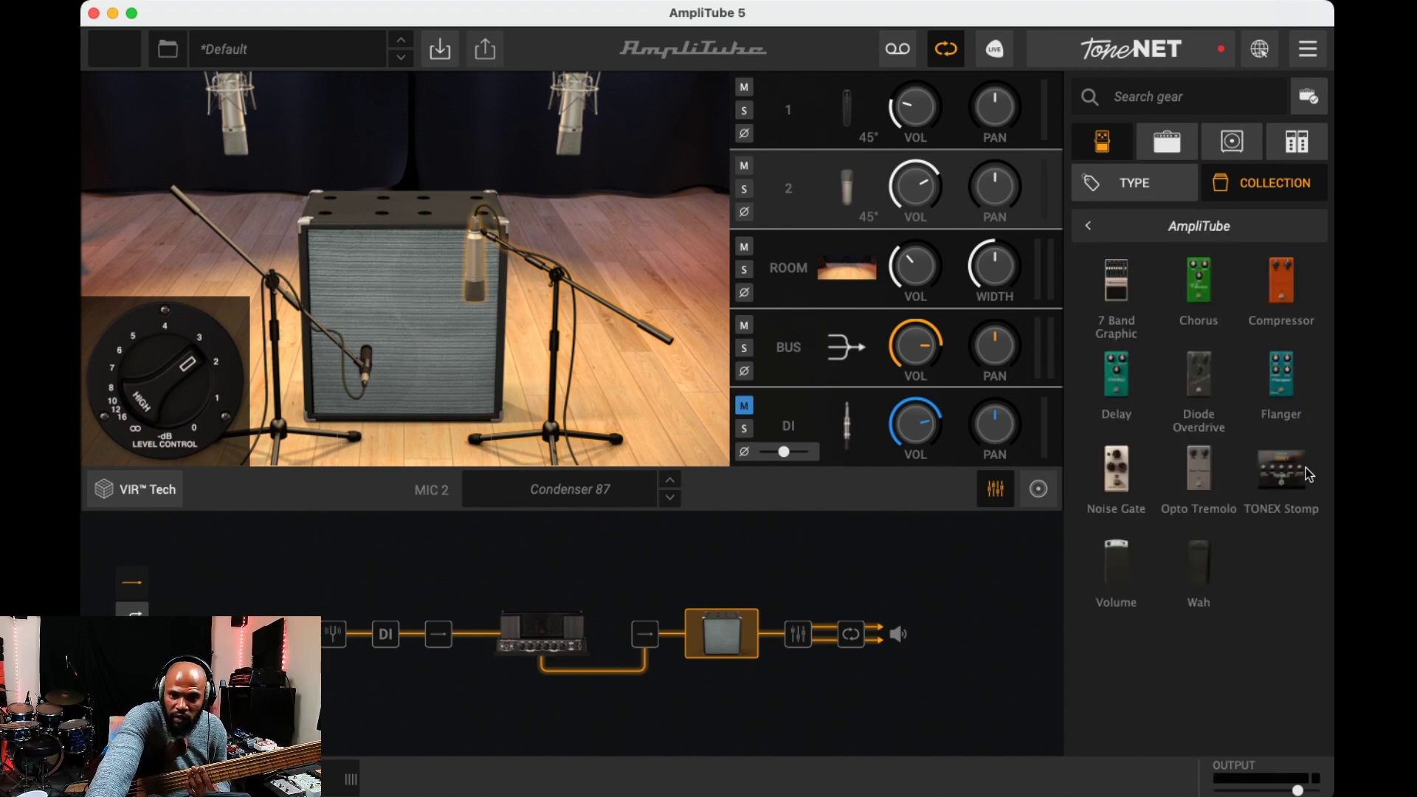
pyautogui.moveTo(1297, 480); pyautogui.dragTo(443, 653)
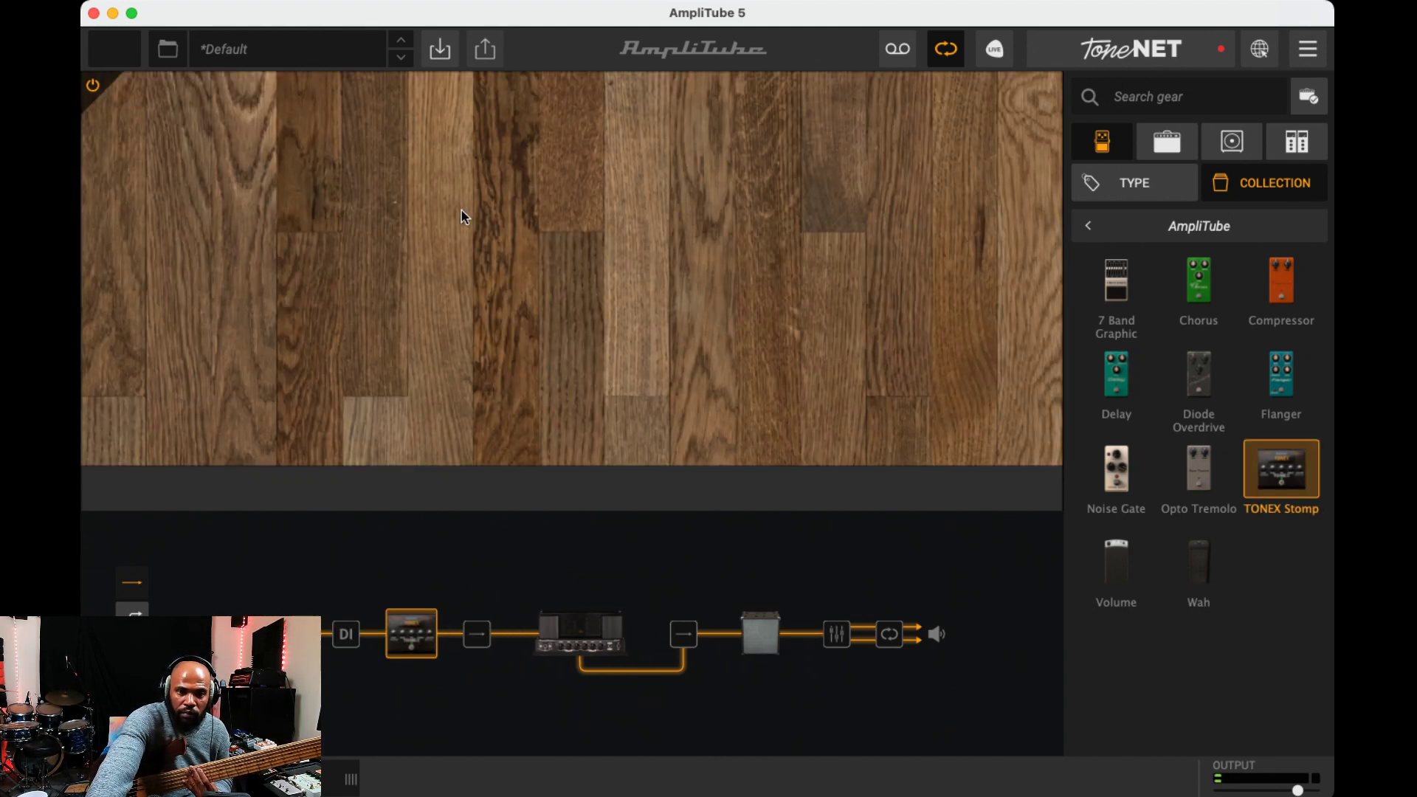
pyautogui.click(433, 626)
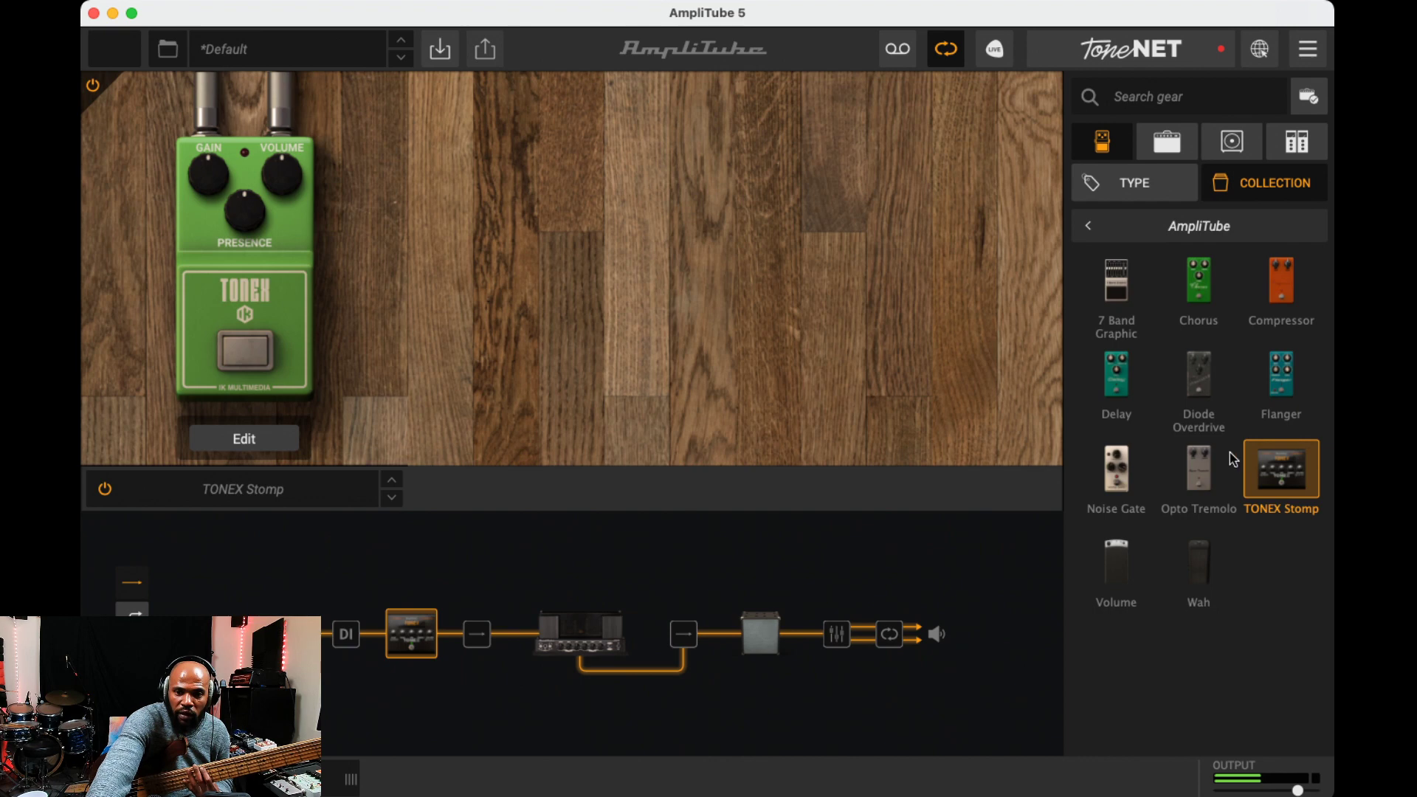
# Add an Opto Tremolo pedal after the TONEX Stomp
pyautogui.moveTo(1209, 473); pyautogui.dragTo(486, 325)
pyautogui.click(495, 374)
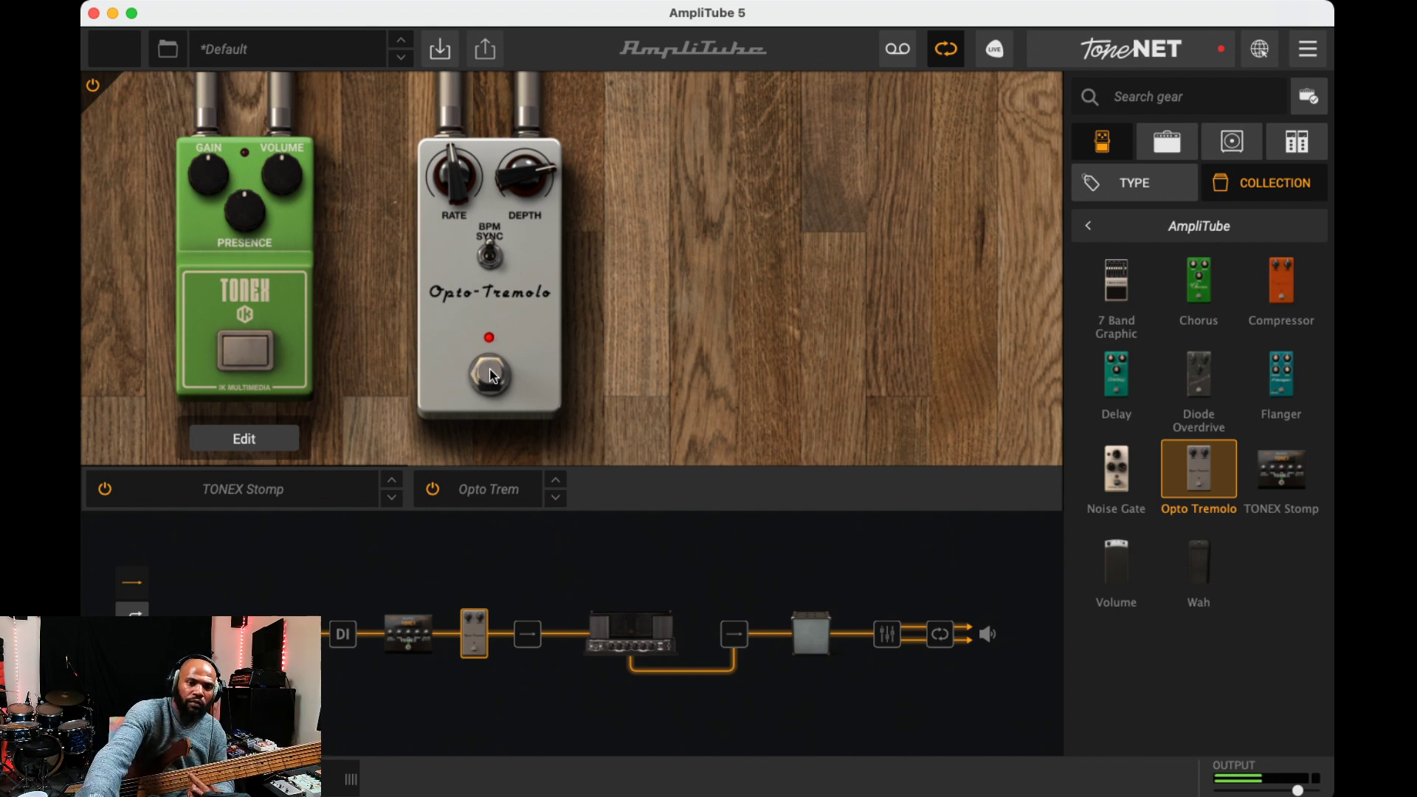
# Try different rate and depth amounts on the Opto Tremolo and flip its BPM Sync switch
pyautogui.moveTo(451, 168); pyautogui.dragTo(427, 78)
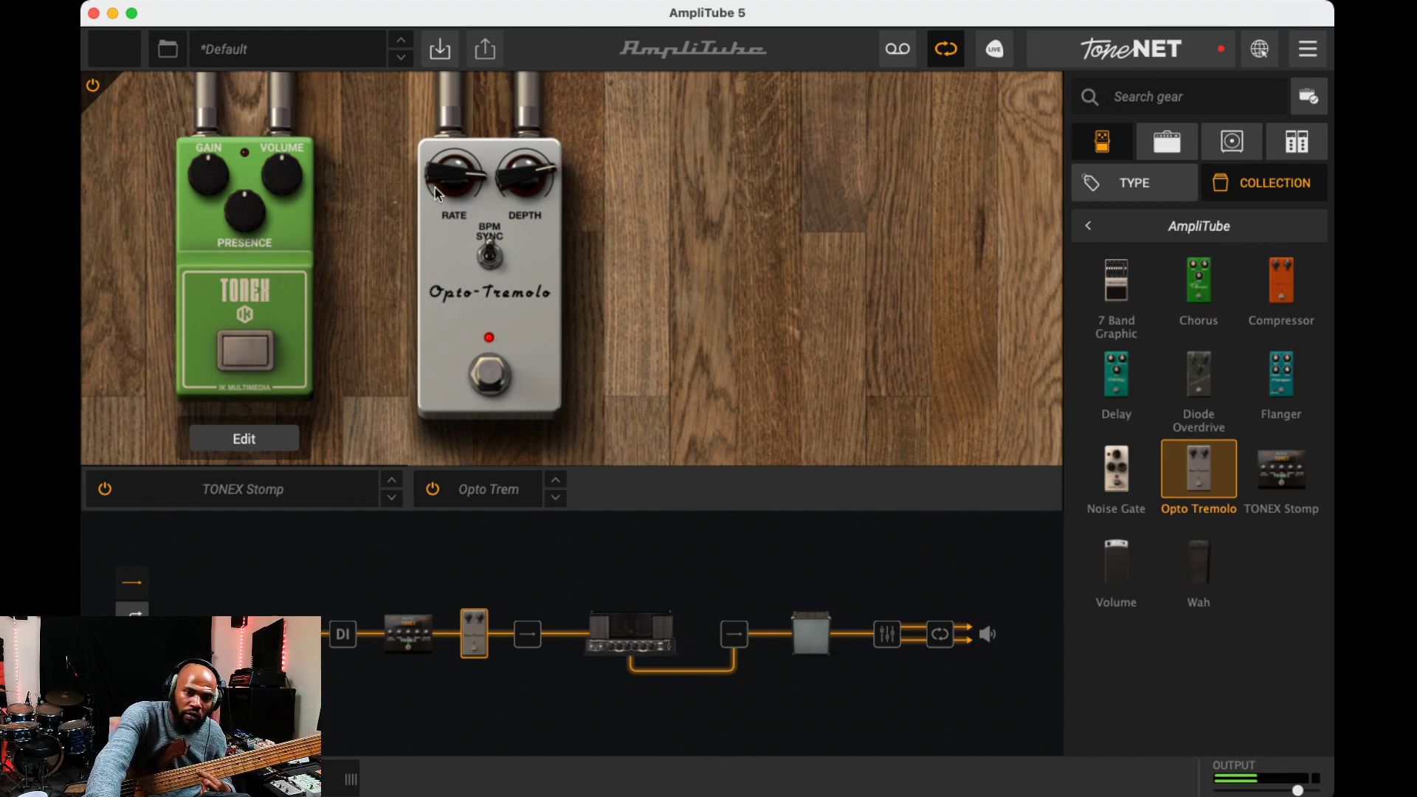
pyautogui.click(491, 255)
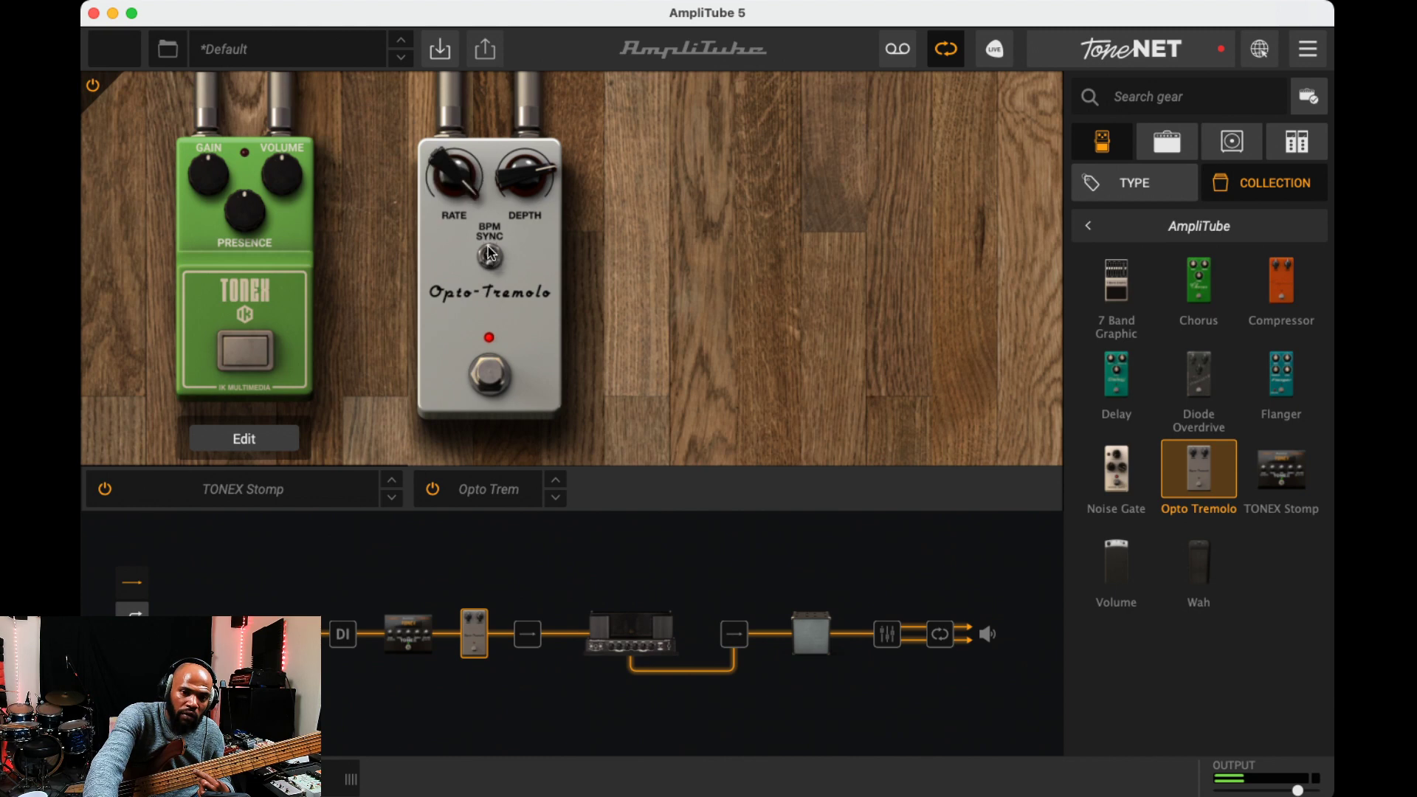
pyautogui.moveTo(445, 169); pyautogui.dragTo(479, 325)
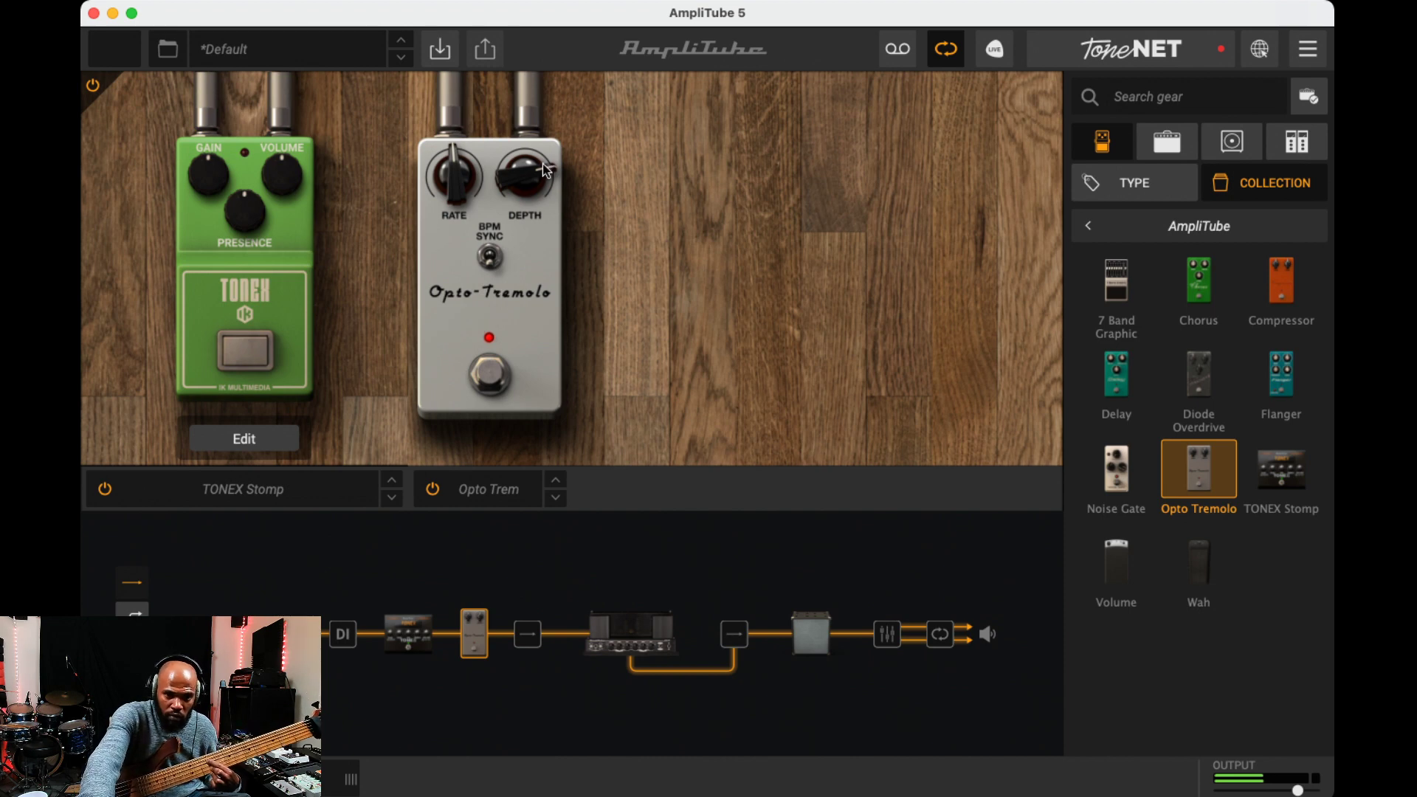
pyautogui.moveTo(532, 177); pyautogui.dragTo(566, 310)
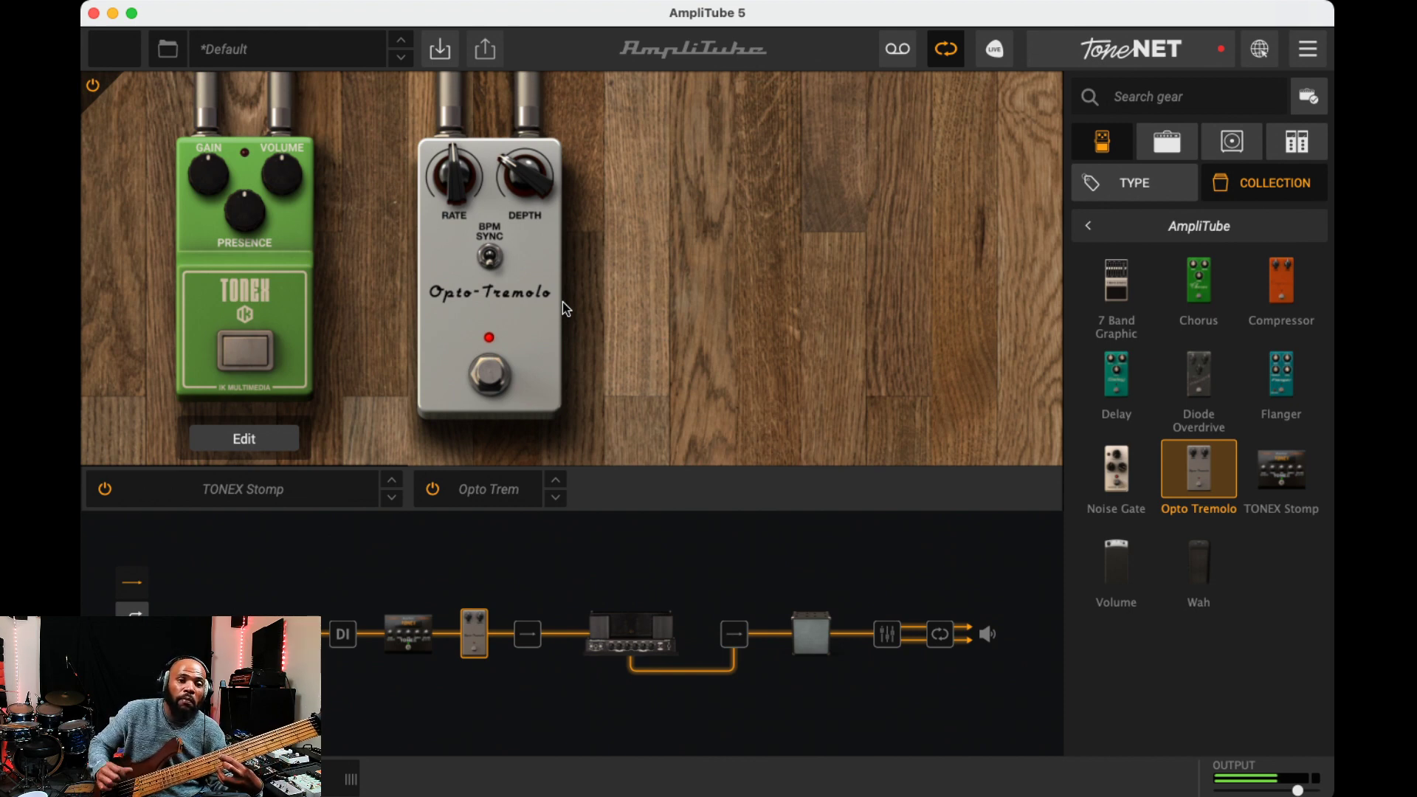
pyautogui.moveTo(529, 175); pyautogui.dragTo(532, 59)
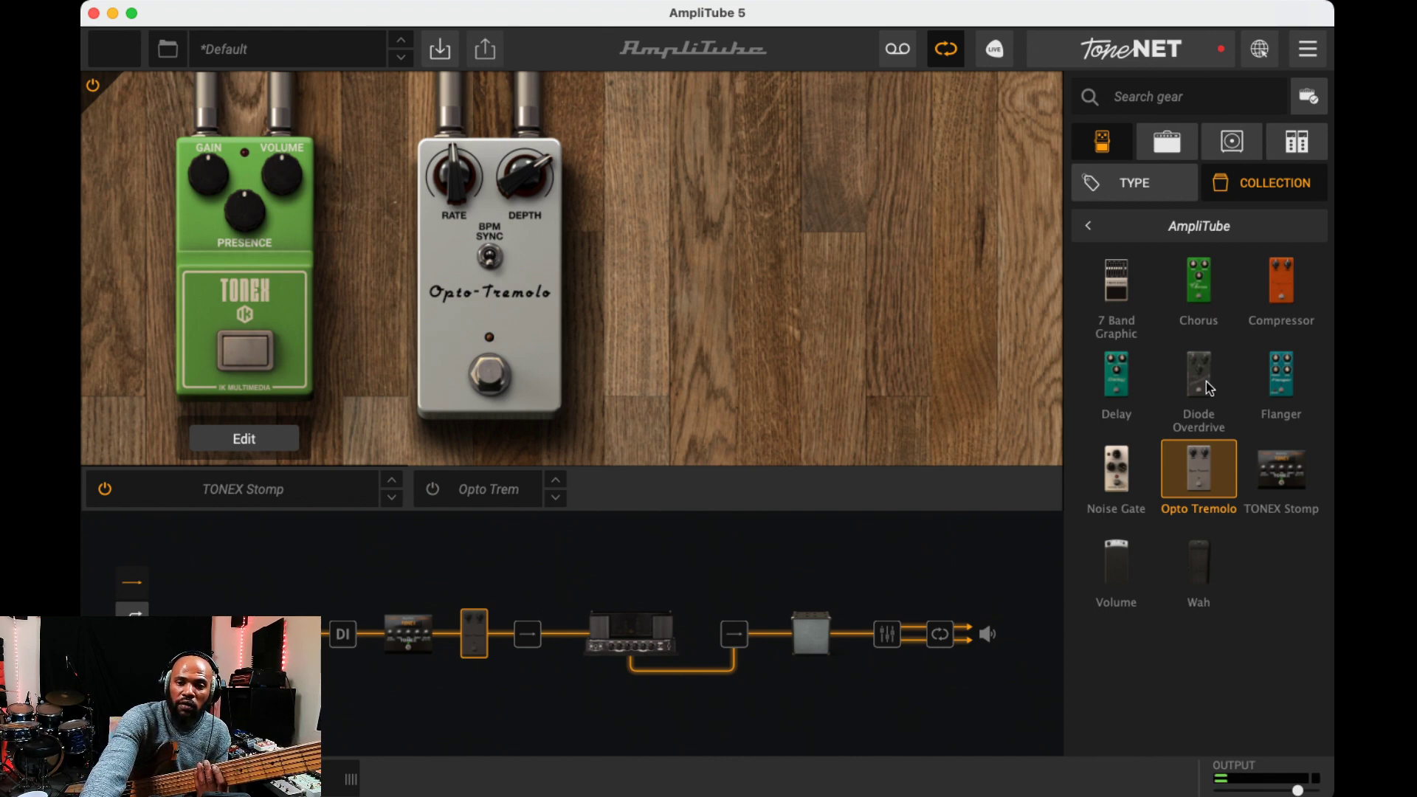
# Add a Diode Overdrive pedal after the Opto Tremolo, try a lower distortion amount, and bypass it
pyautogui.moveTo(1209, 388); pyautogui.dragTo(707, 277)
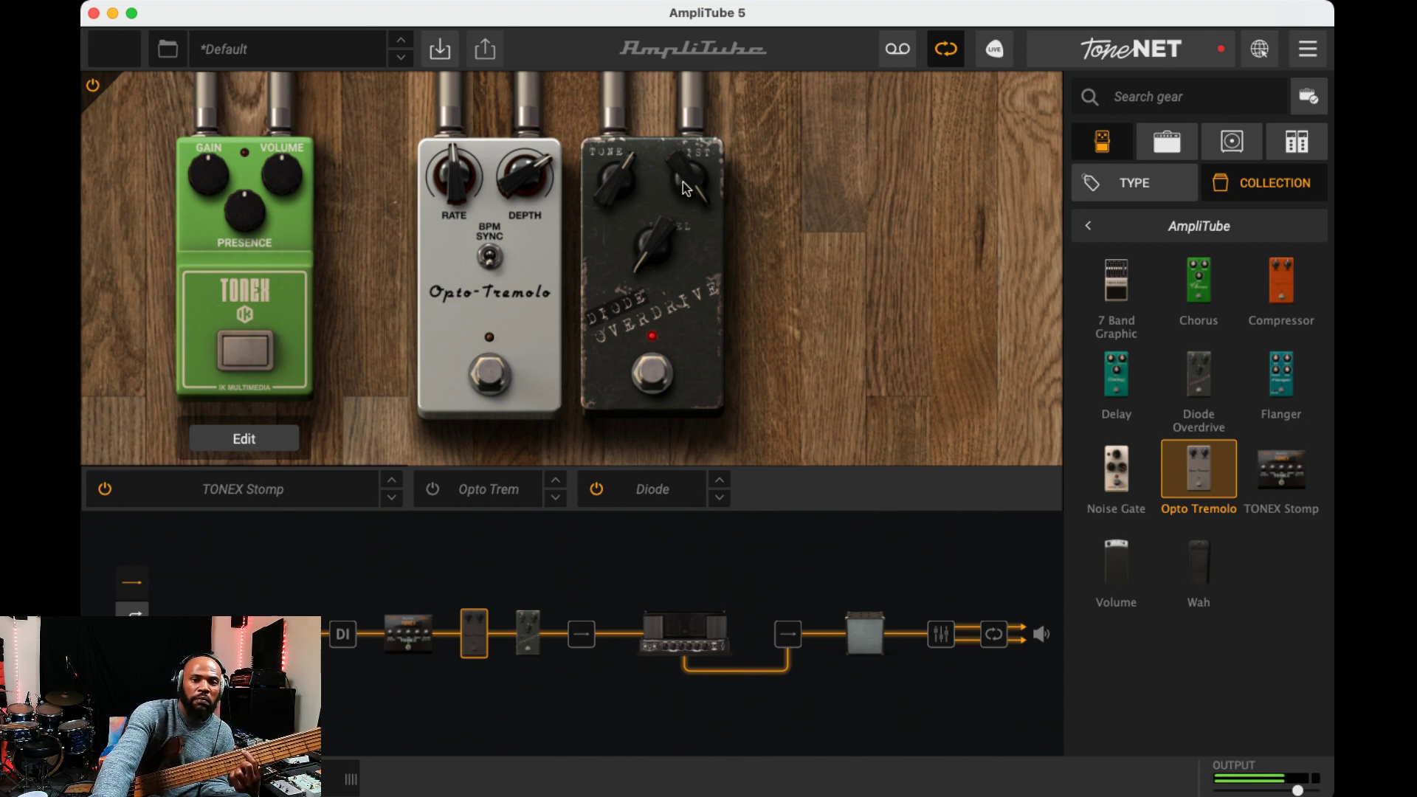
pyautogui.moveTo(690, 176); pyautogui.dragTo(710, 345)
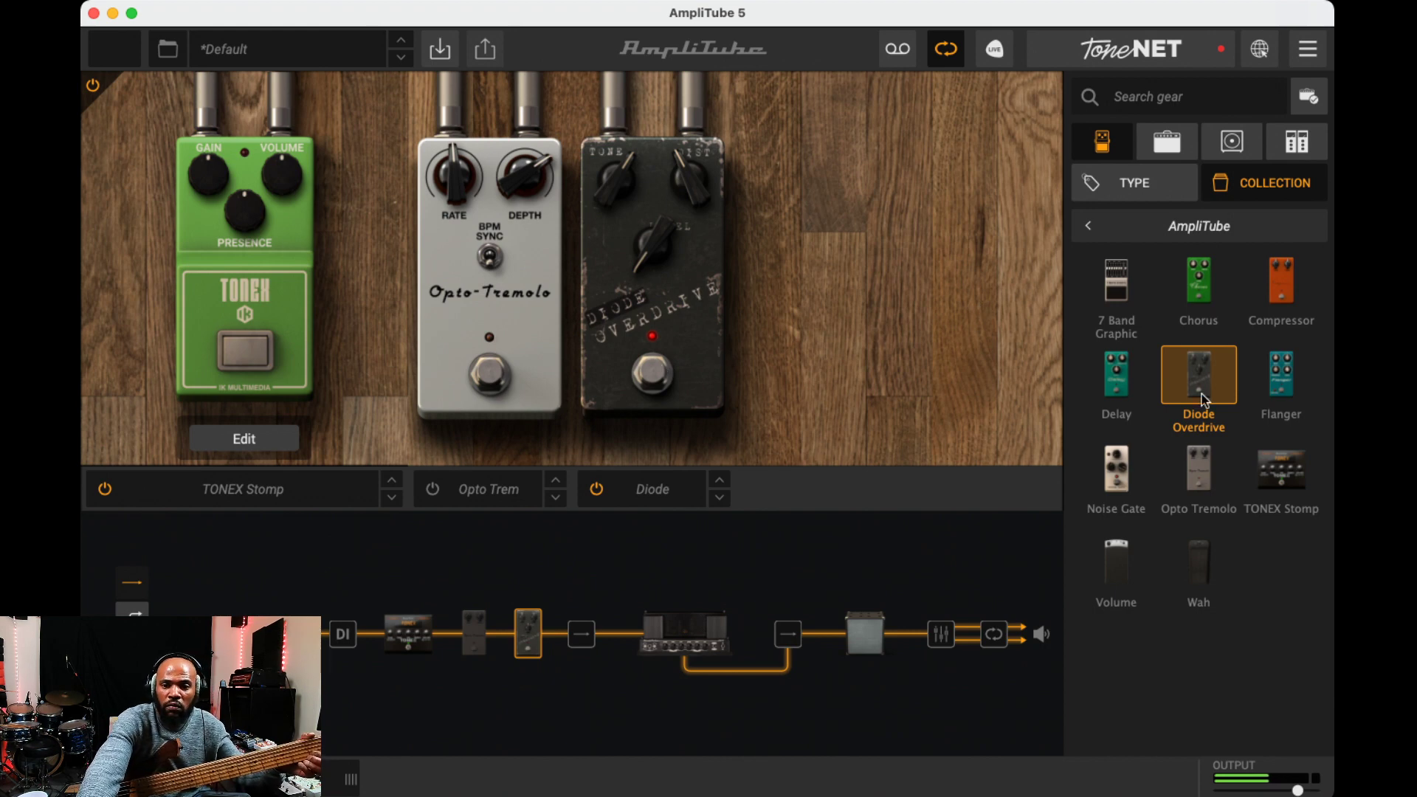
pyautogui.click(663, 379)
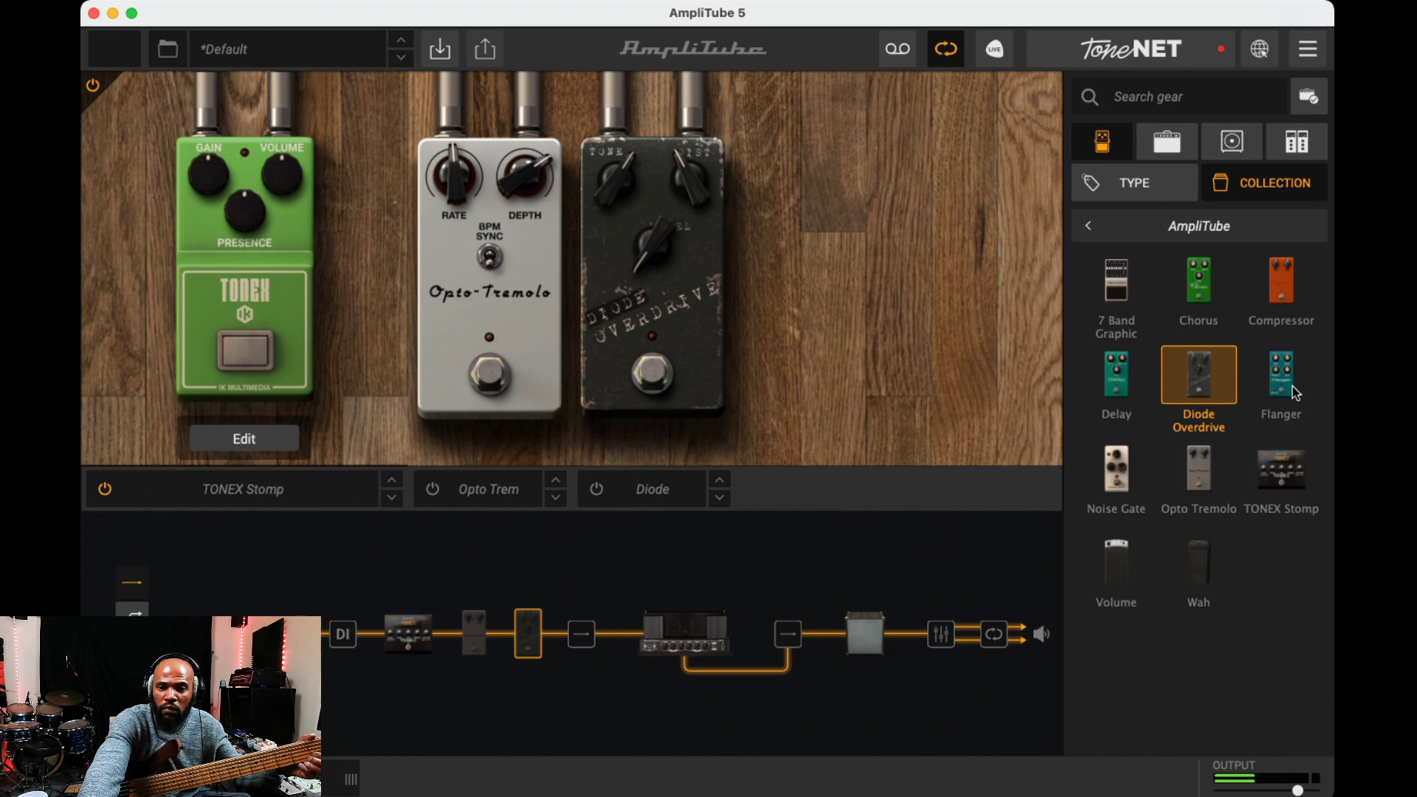
# Add a Flanger pedal after the Diode Overdrive and raise its depth
pyautogui.moveTo(1292, 387); pyautogui.dragTo(763, 419)
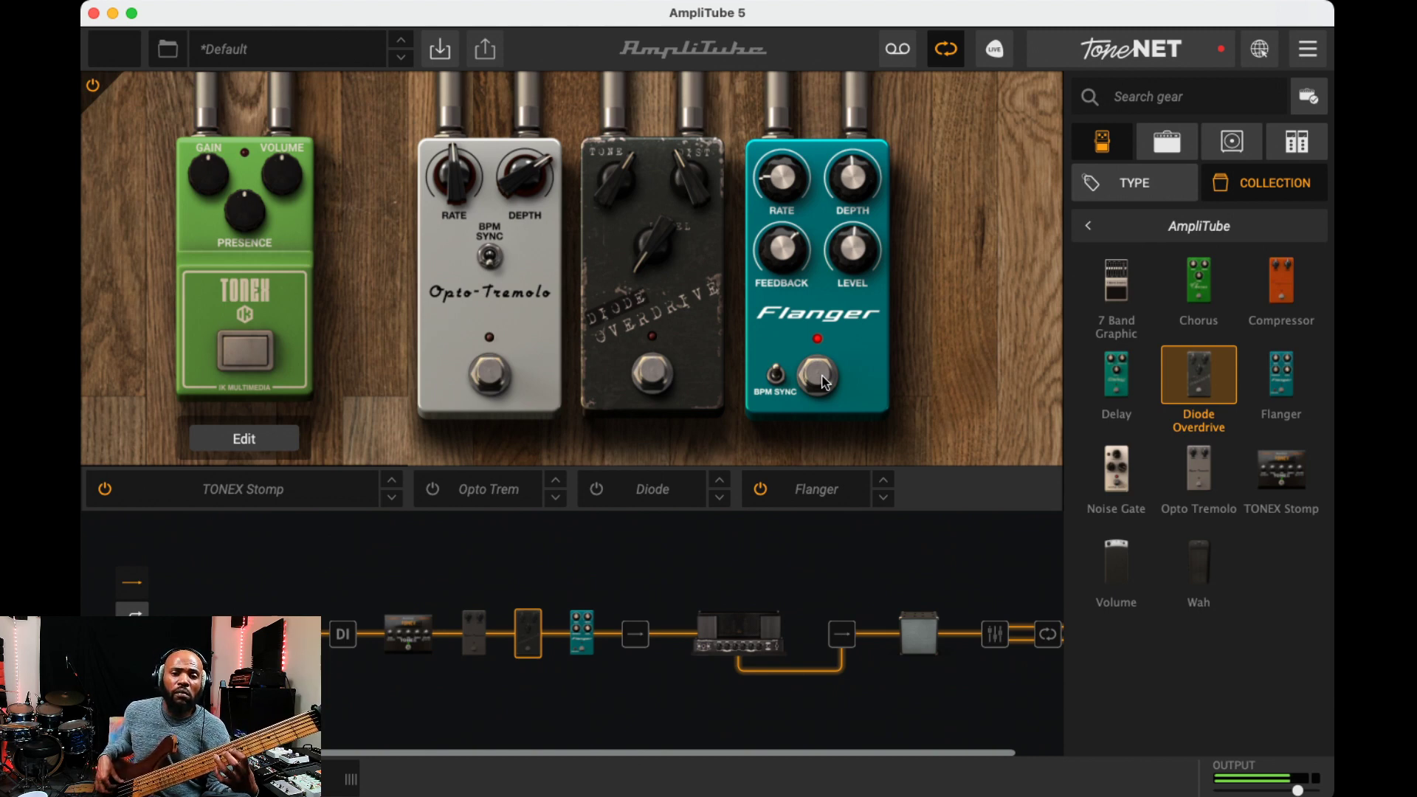
pyautogui.click(853, 186)
pyautogui.moveTo(853, 186); pyautogui.dragTo(805, 119)
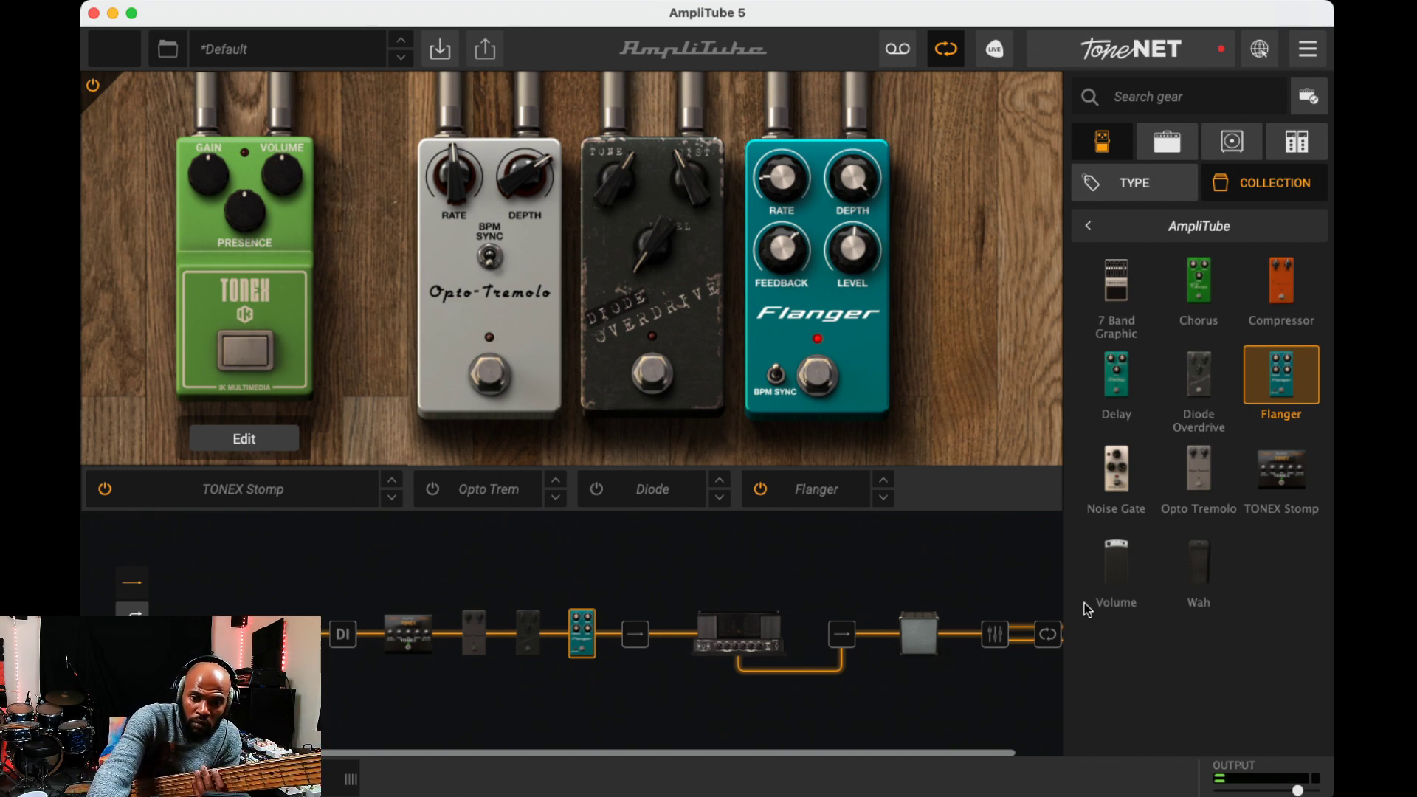
# Open the Looper and try its track 1 stop, global play and track 1 REC-OD-PLAY controls
pyautogui.click(1048, 634)
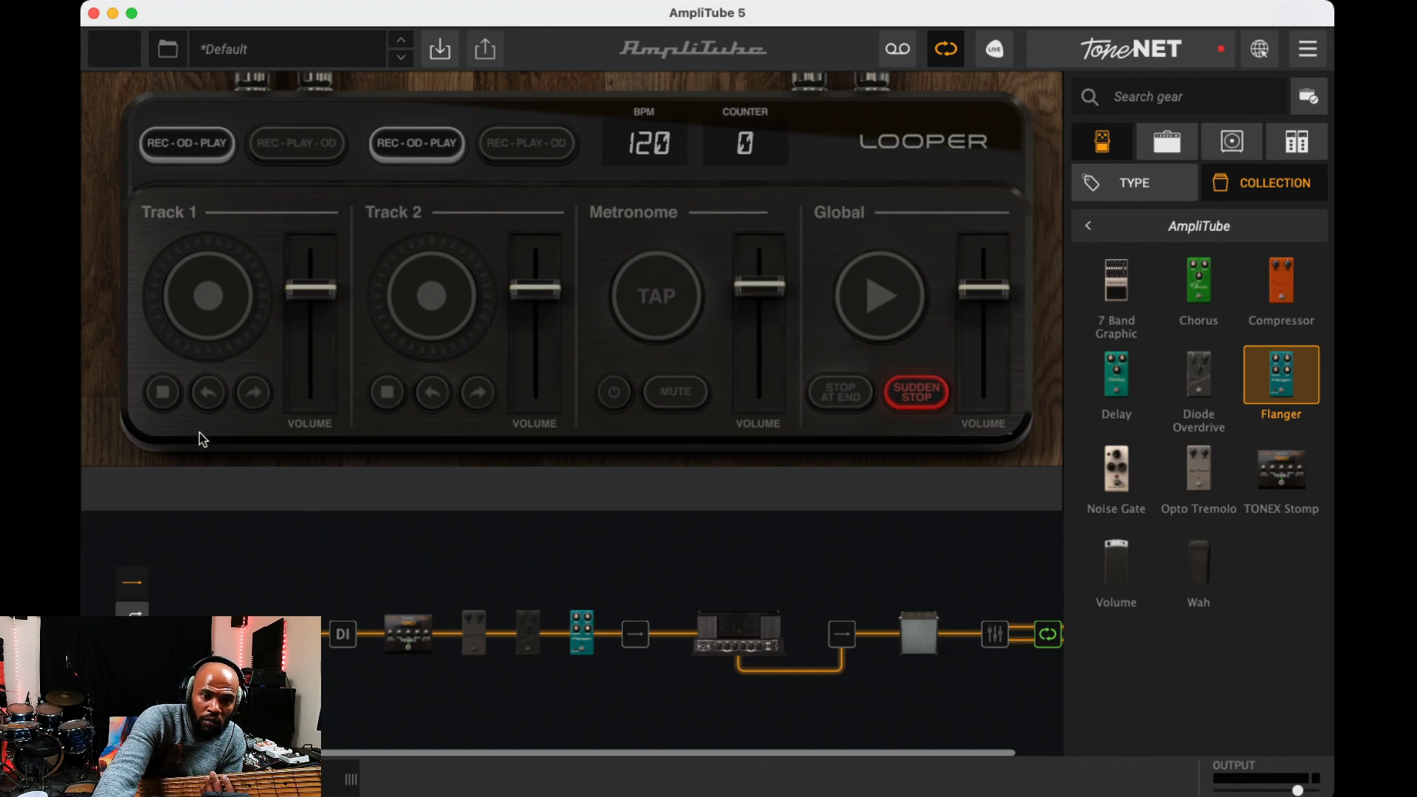
pyautogui.click(161, 393)
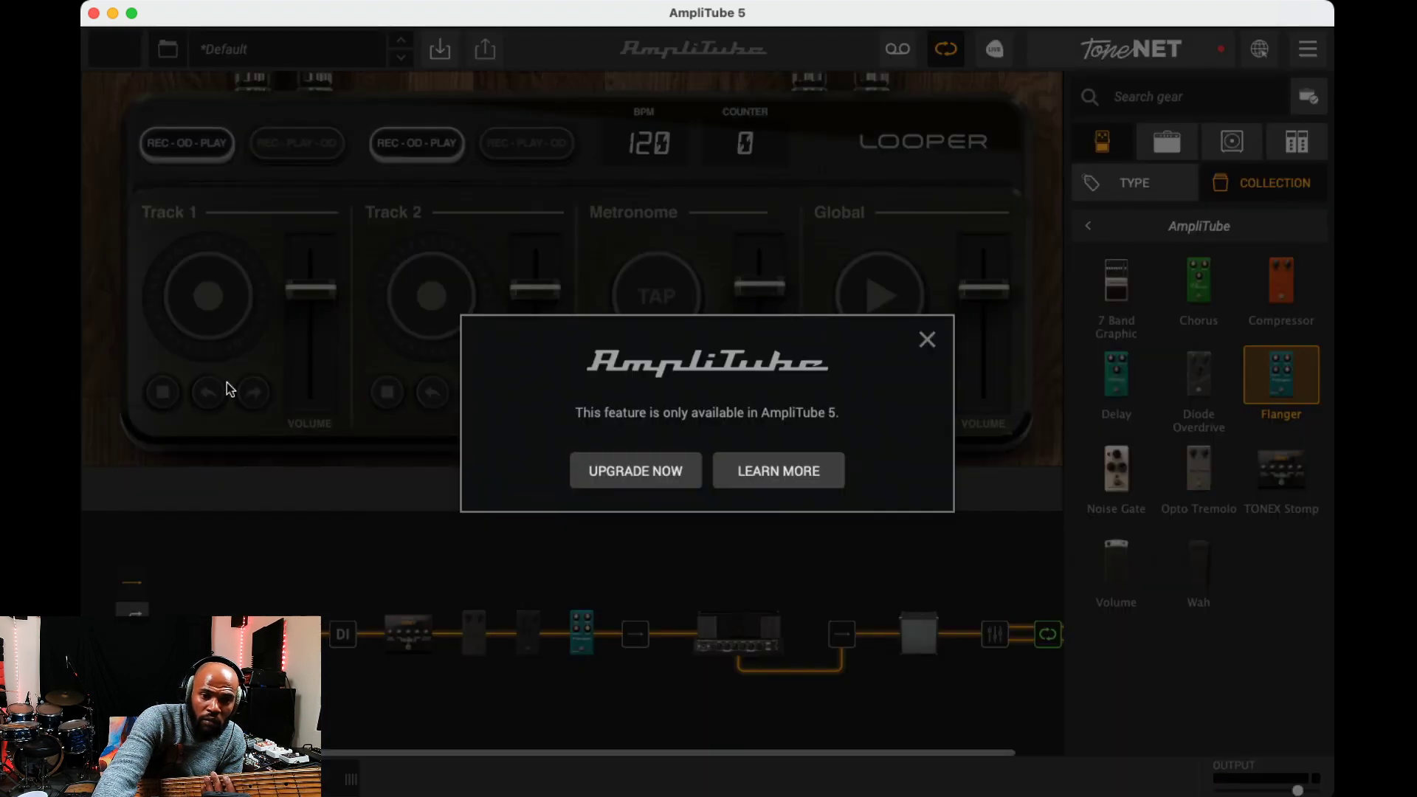
pyautogui.click(927, 340)
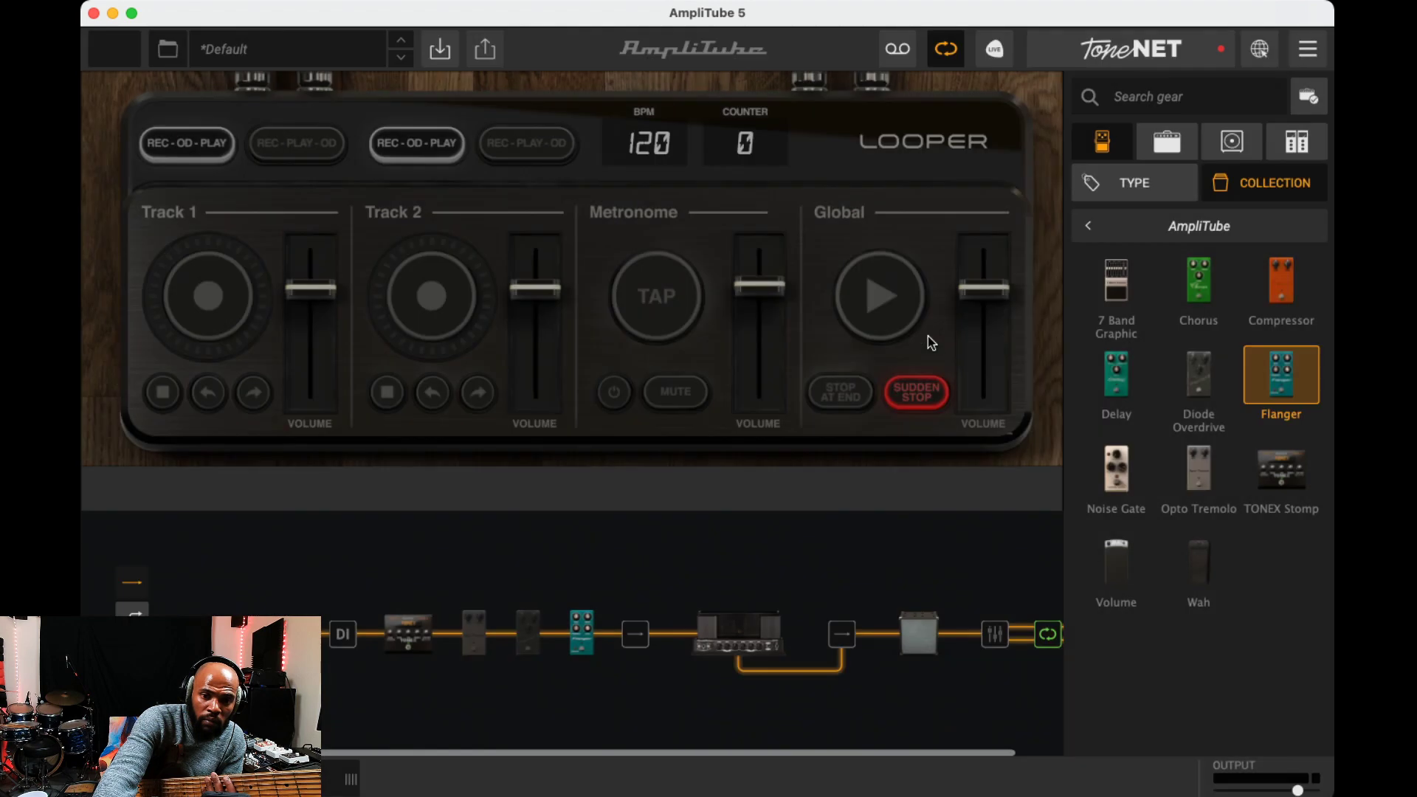
pyautogui.click(893, 296)
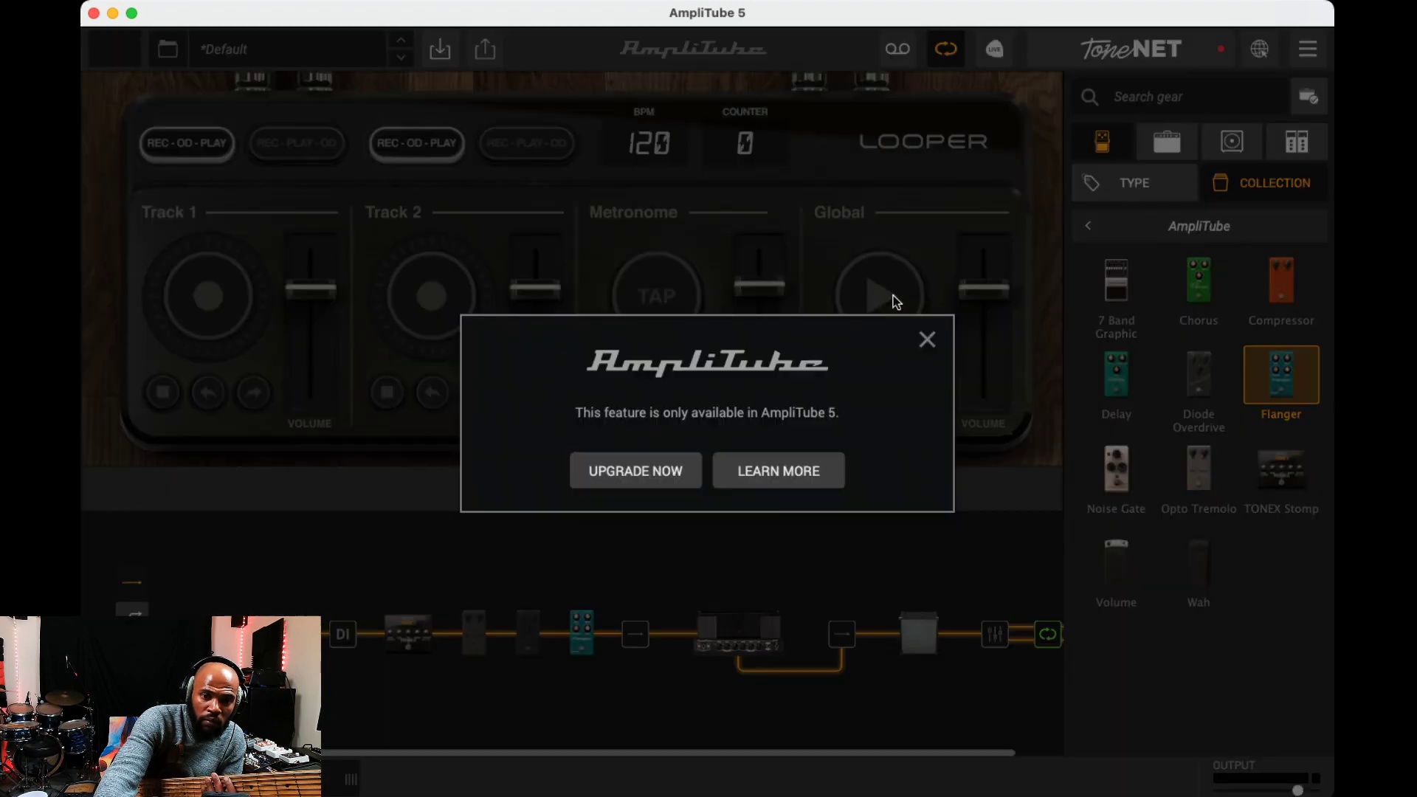
pyautogui.click(927, 339)
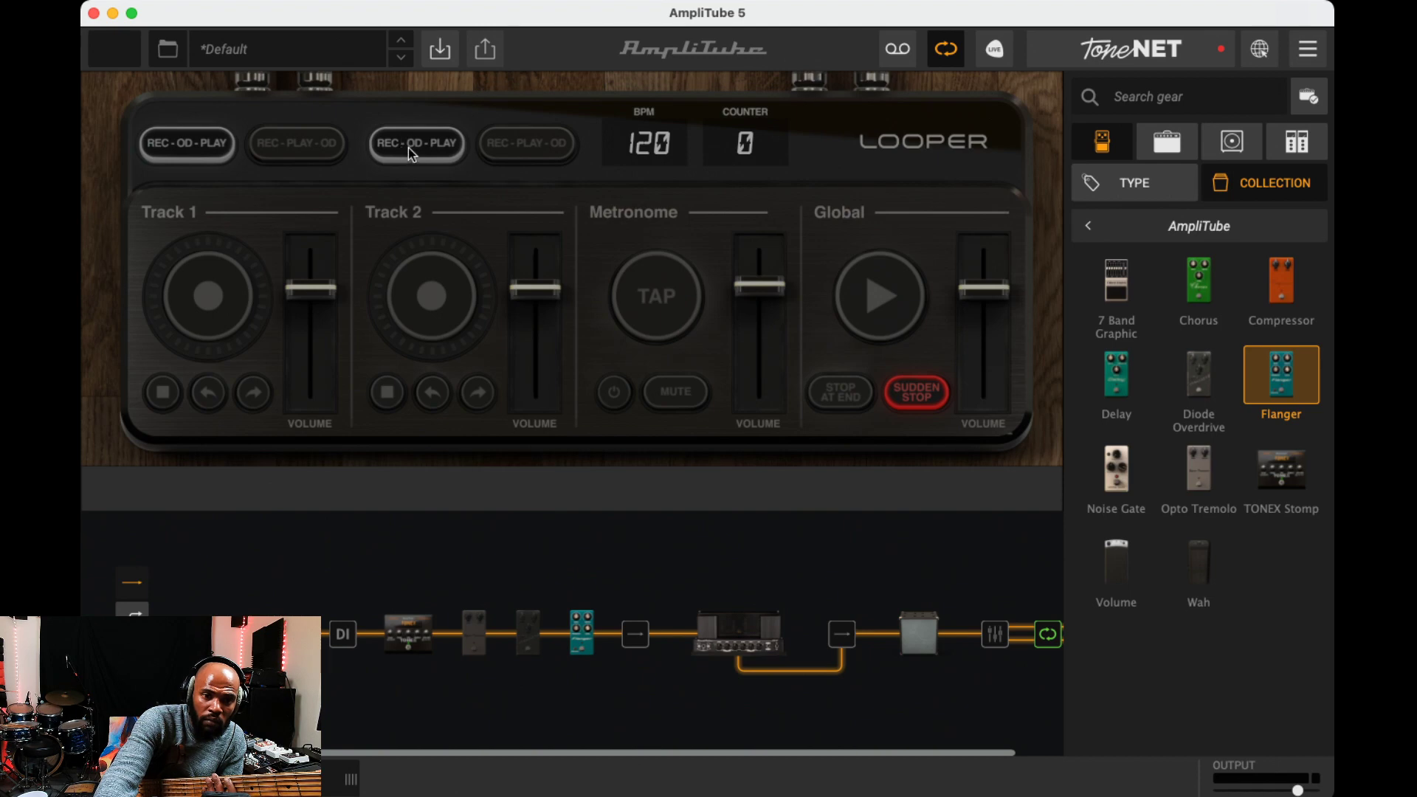
pyautogui.click(198, 143)
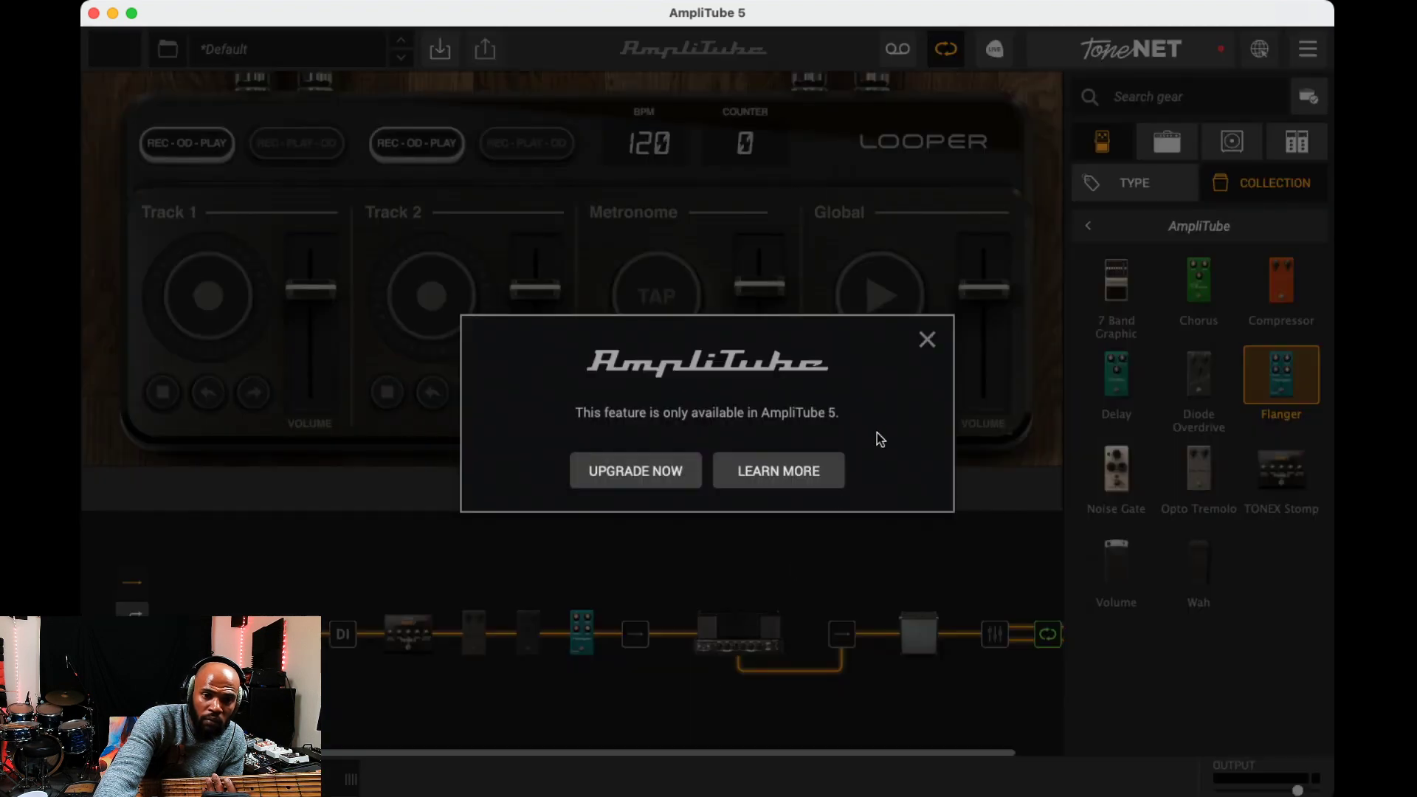
pyautogui.click(927, 339)
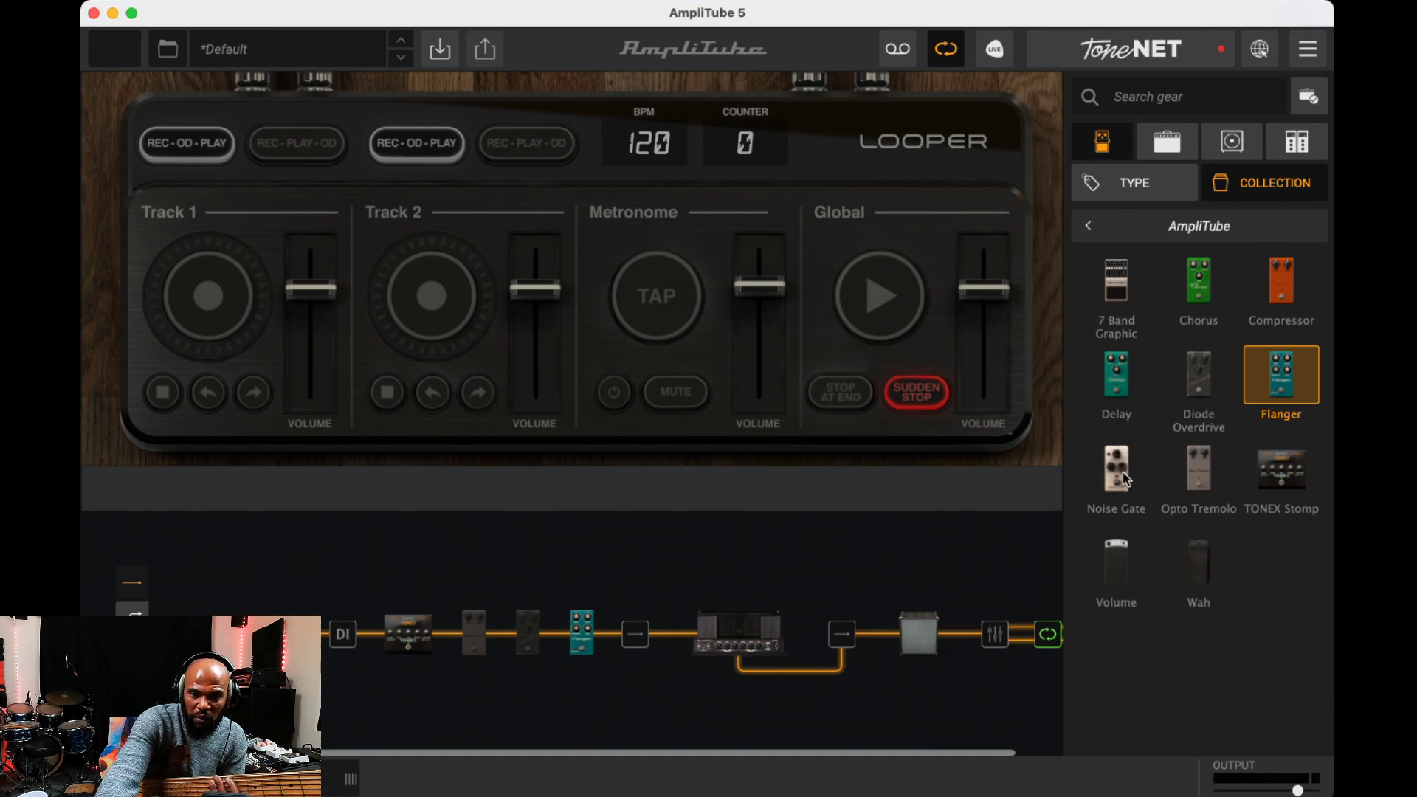
# Add a Noise Gate pedal between the Opto Tremolo and Diode Overdrive, and bypass the Flanger
pyautogui.moveTo(1126, 478); pyautogui.dragTo(550, 649)
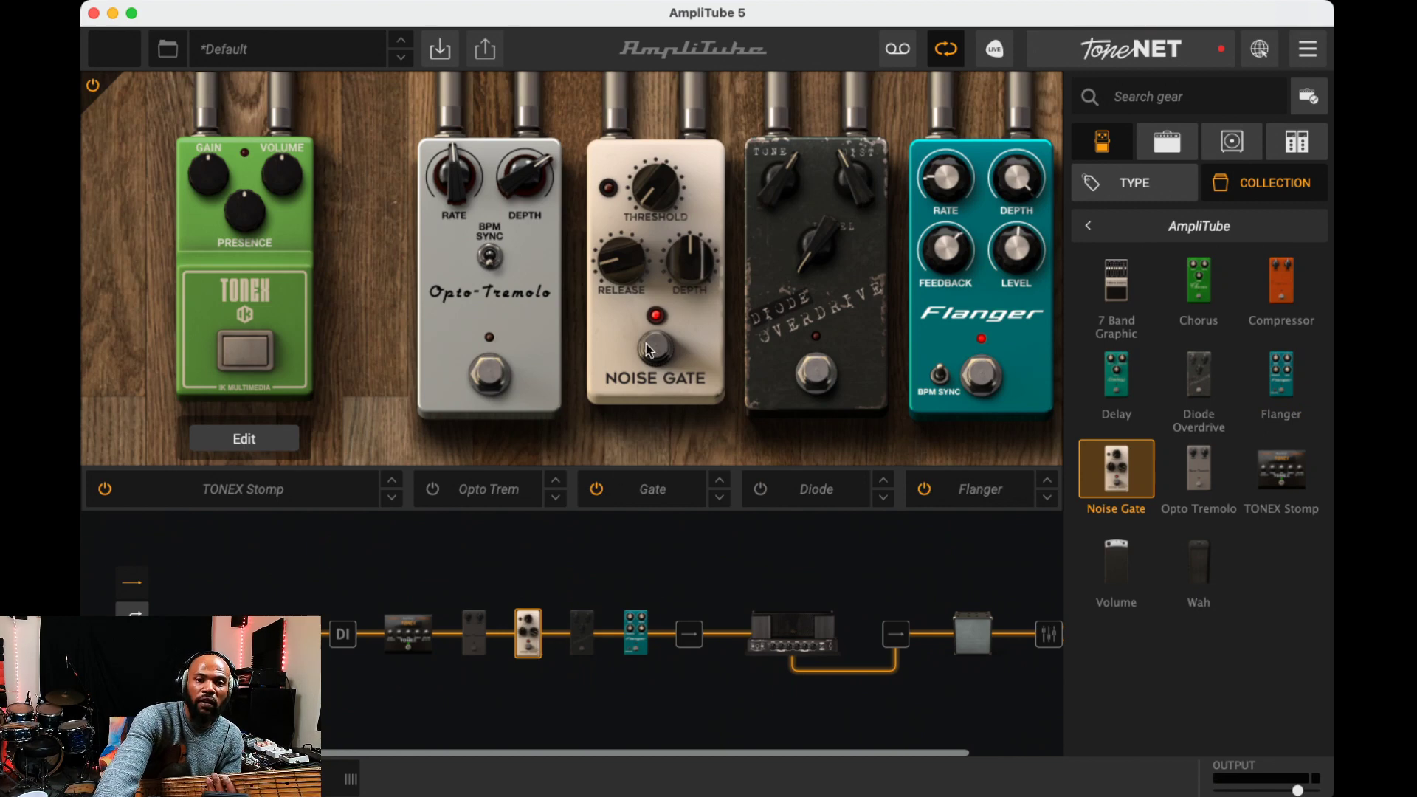
pyautogui.click(991, 367)
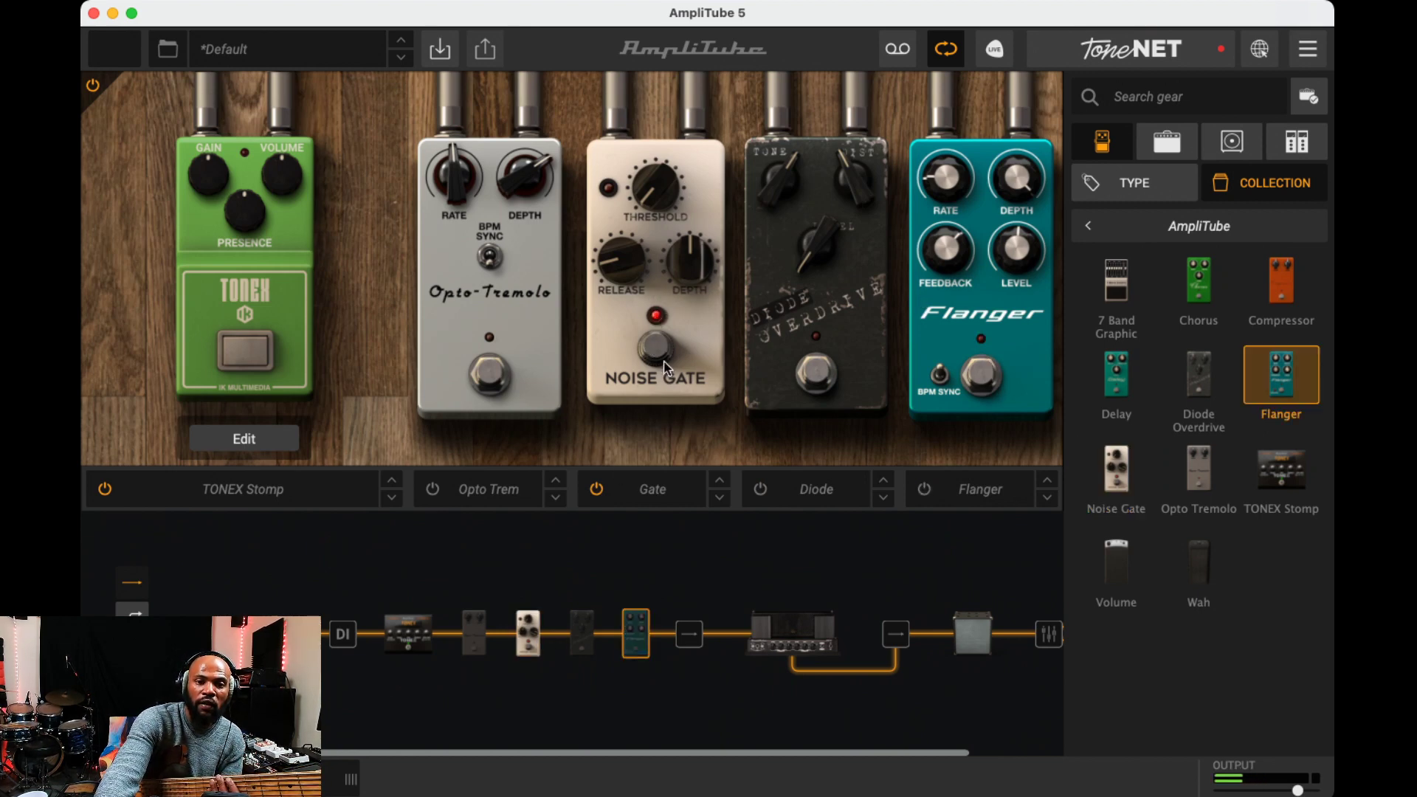
# Try different thresholds on the Noise Gate, ending at about -33.5 dB, and bypass the pedal
pyautogui.moveTo(654, 188); pyautogui.dragTo(650, 86)
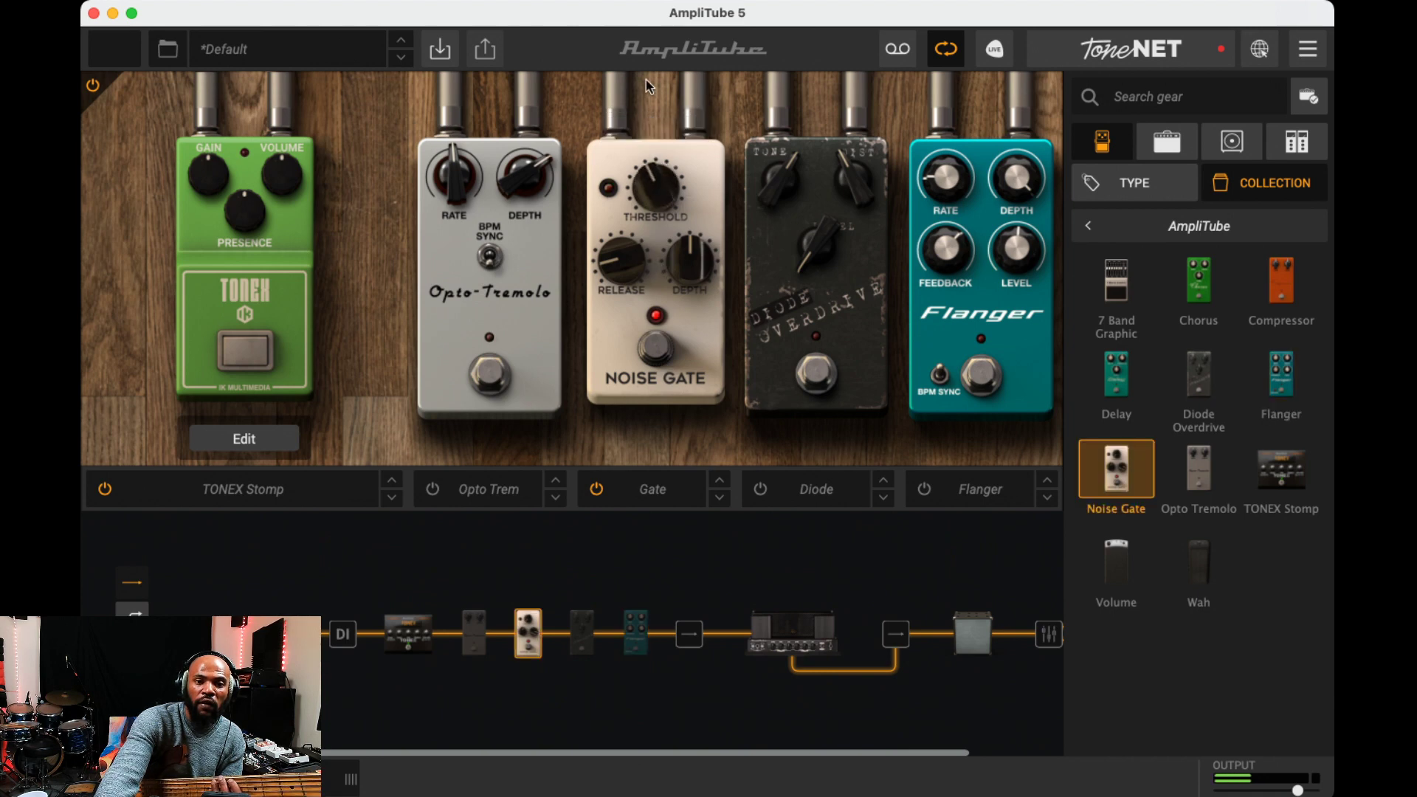
pyautogui.moveTo(650, 192); pyautogui.dragTo(649, 151)
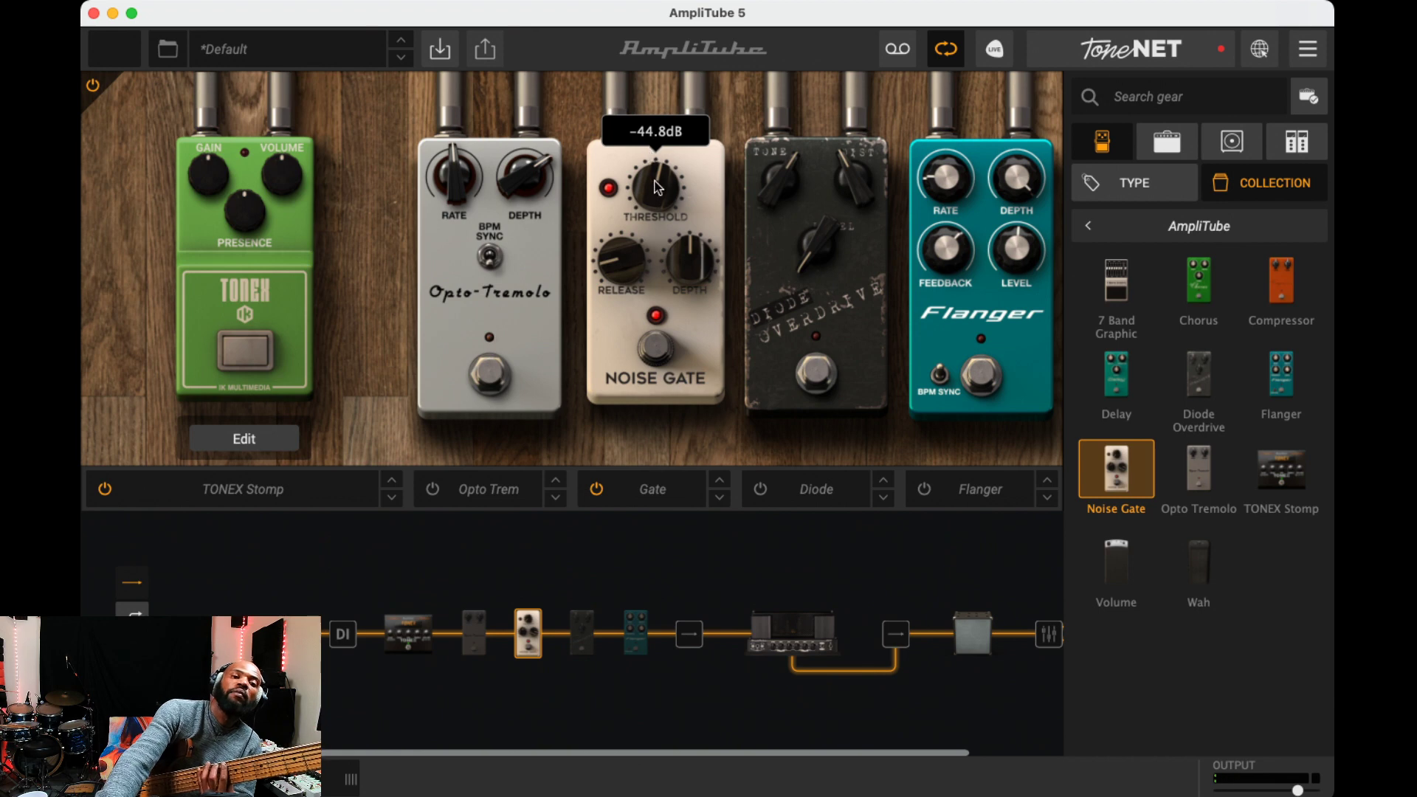
pyautogui.scroll(5, 653, 156)
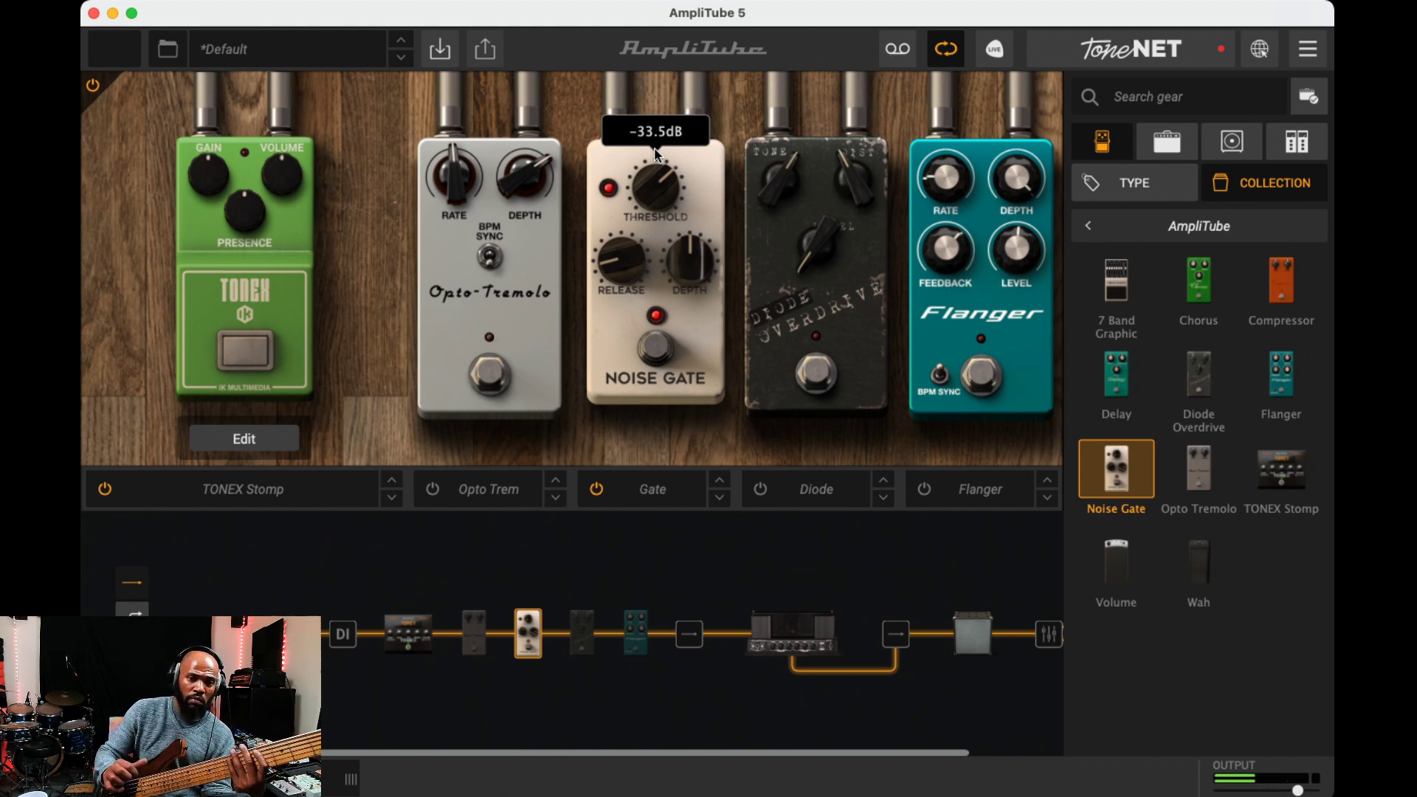
pyautogui.click(667, 355)
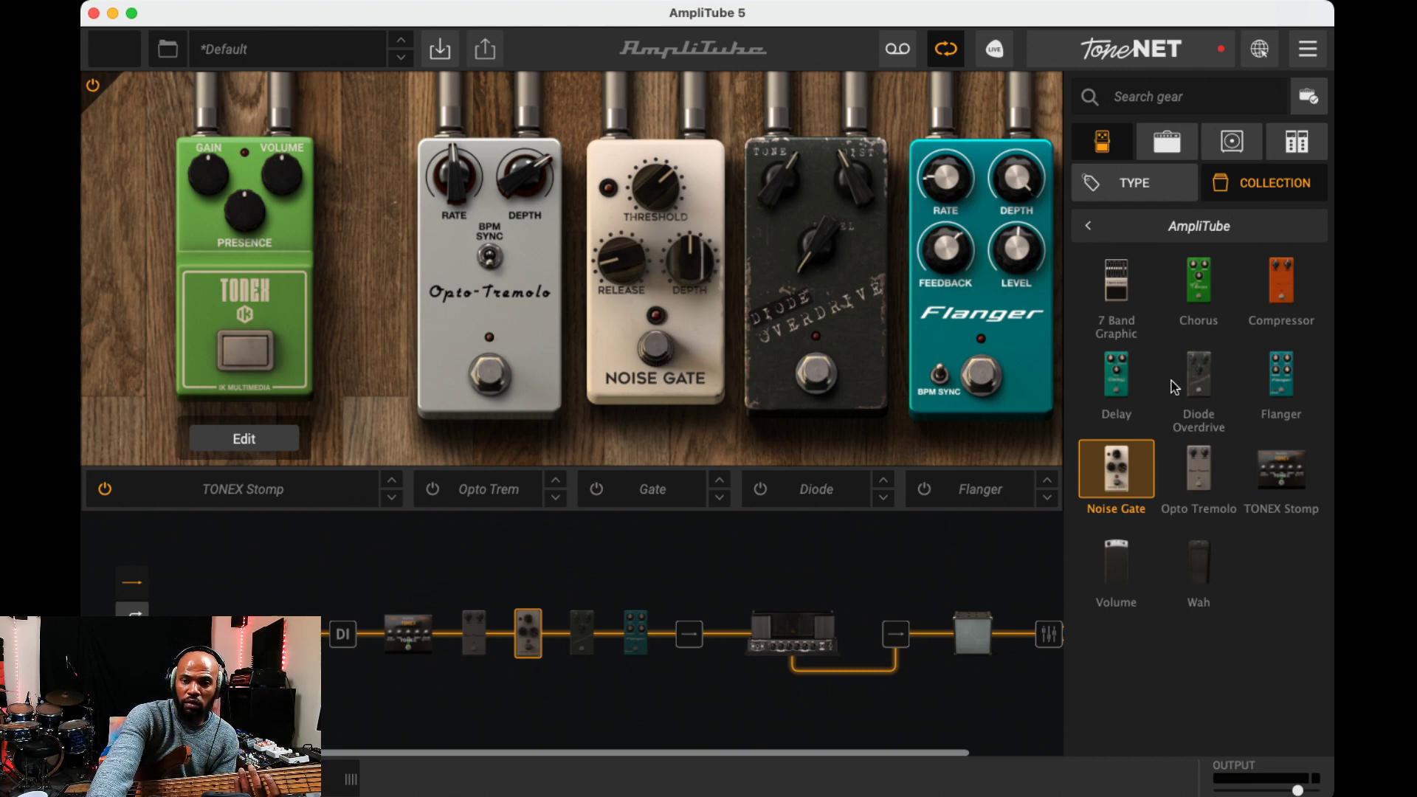
# Replace the Noise Gate with a Delay and add a second Delay after it, with its BPM Sync switch flipped and its effect bypassed
pyautogui.click(1116, 376)
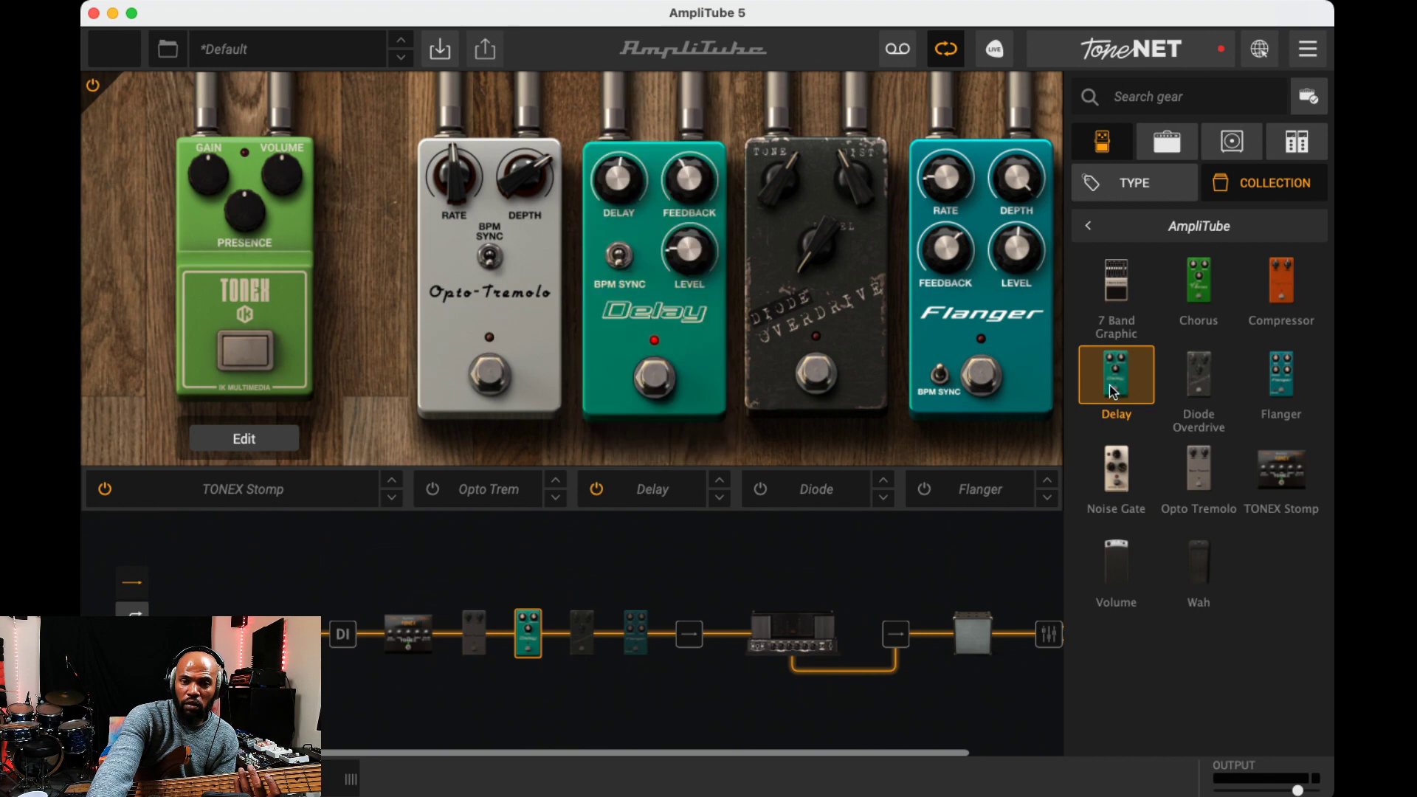
pyautogui.moveTo(1116, 376); pyautogui.dragTo(768, 341)
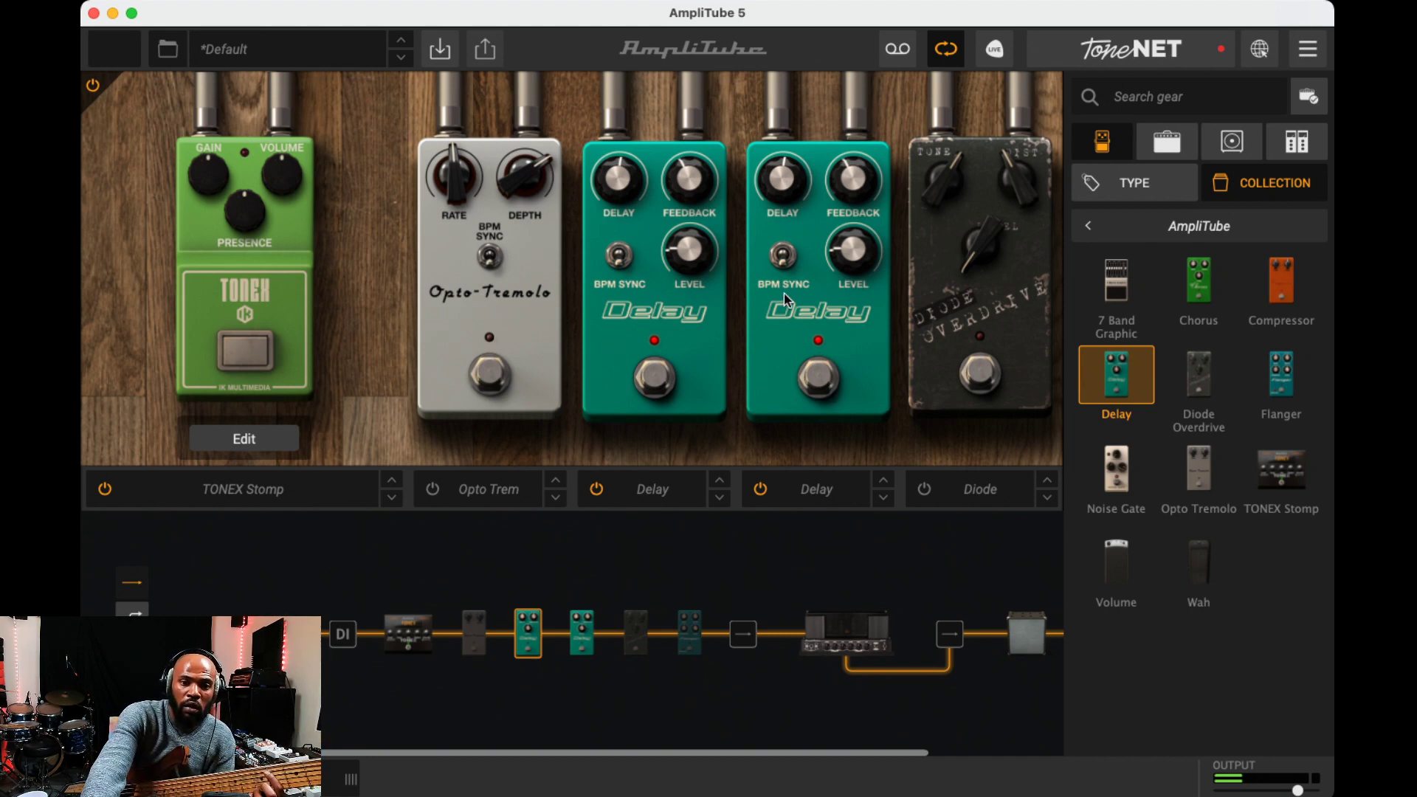
pyautogui.click(781, 259)
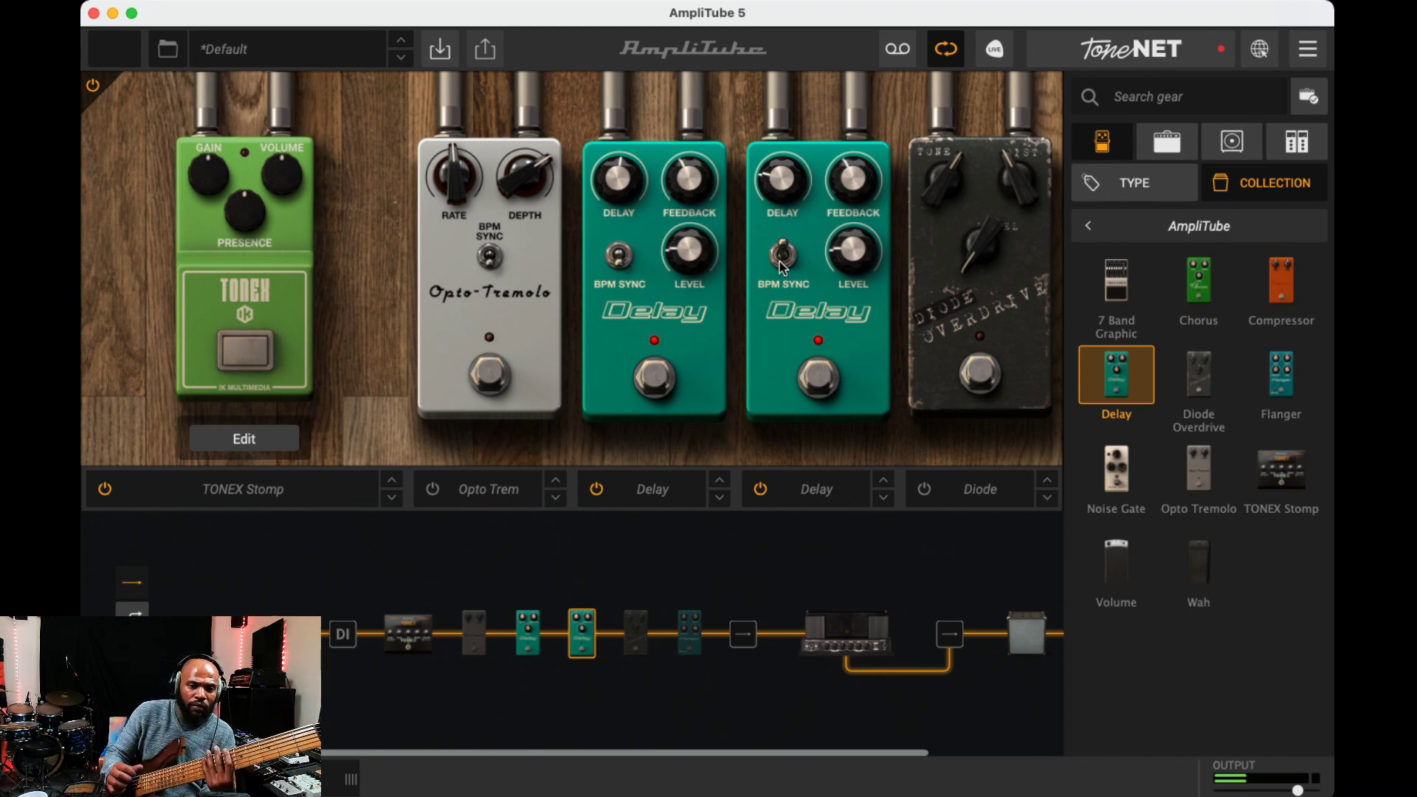
pyautogui.click(807, 369)
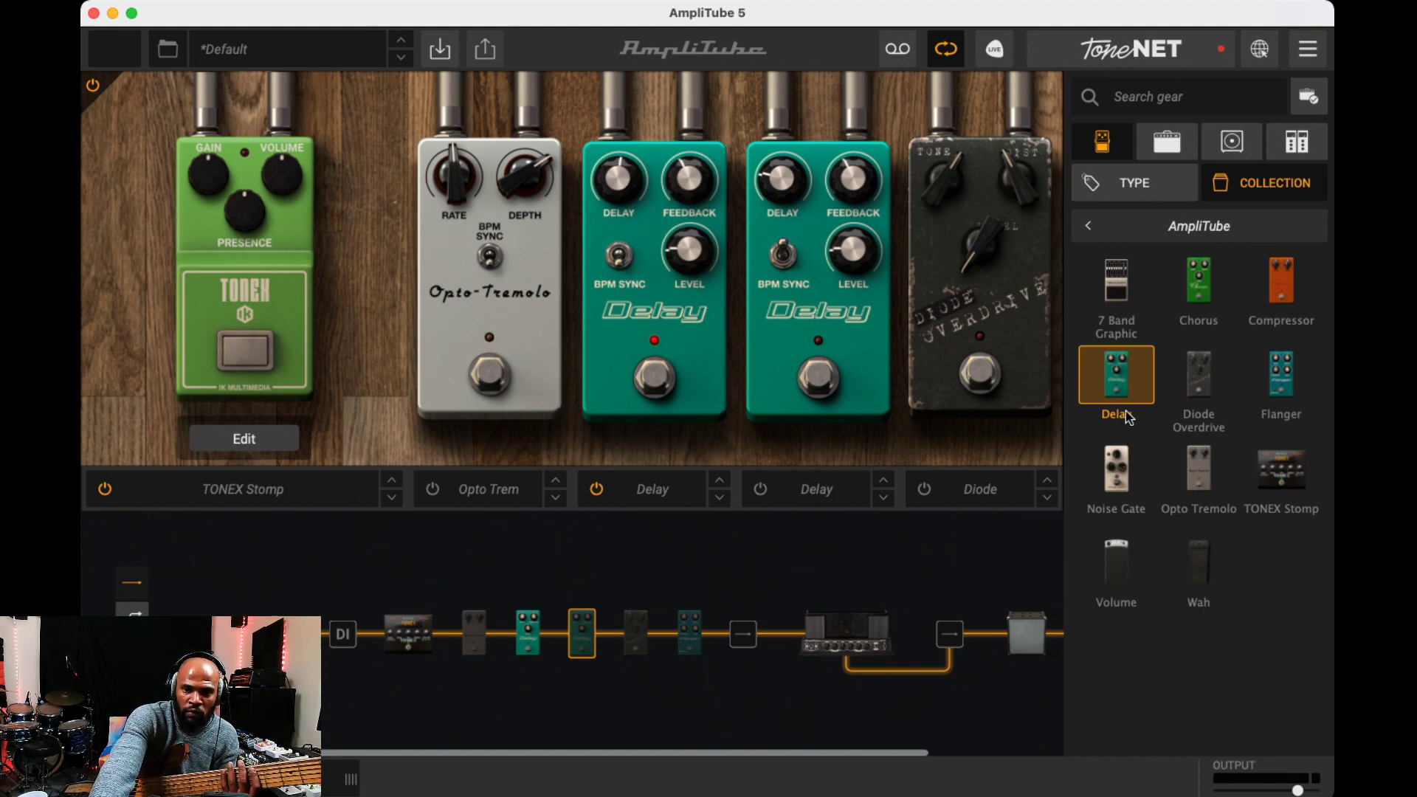
# Replace the second Delay with an SVX Envelope Filter from the AmpliTube SVX collection and set its frequency to about 268 Hz
pyautogui.click(1098, 227)
pyautogui.click(1225, 248)
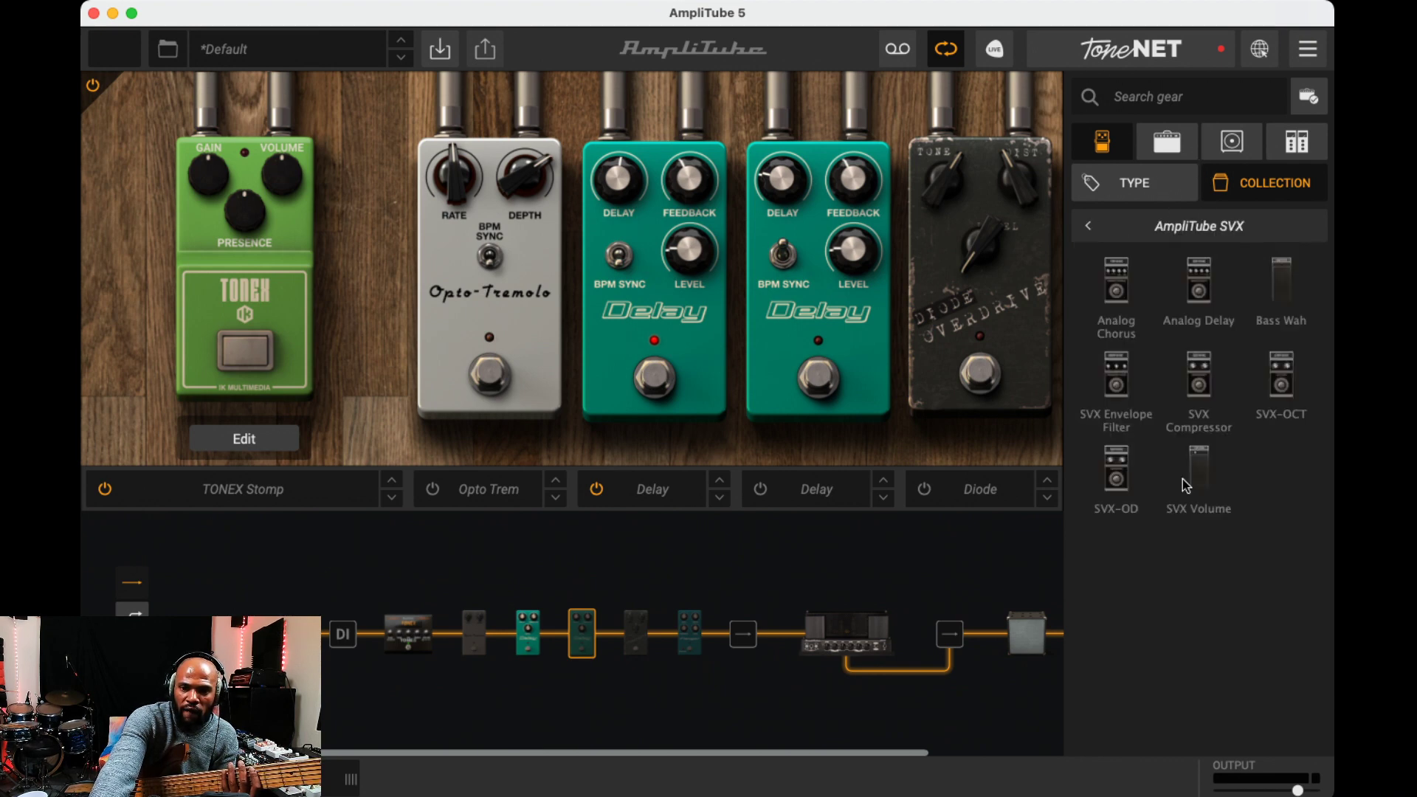
pyautogui.click(1126, 390)
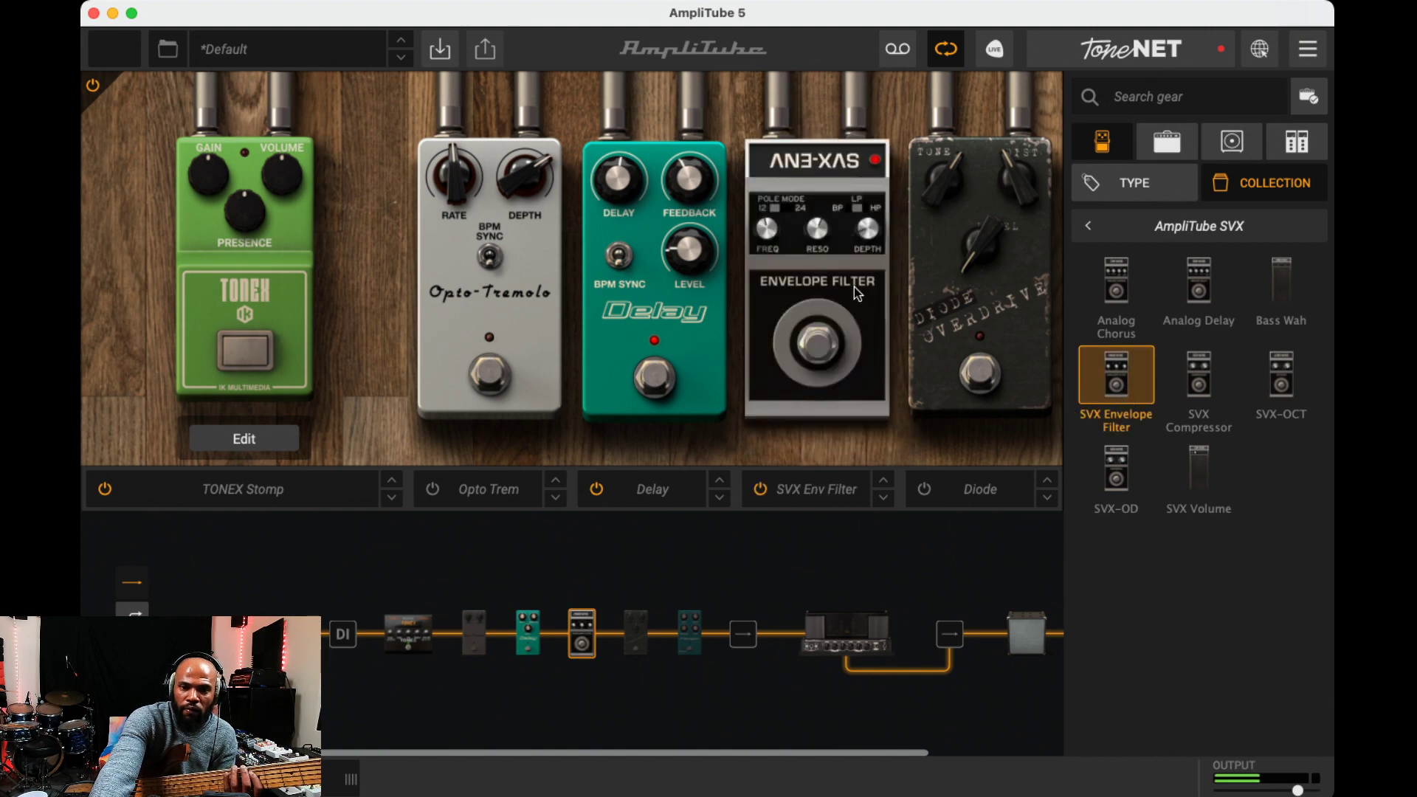
pyautogui.moveTo(755, 223); pyautogui.dragTo(801, 275)
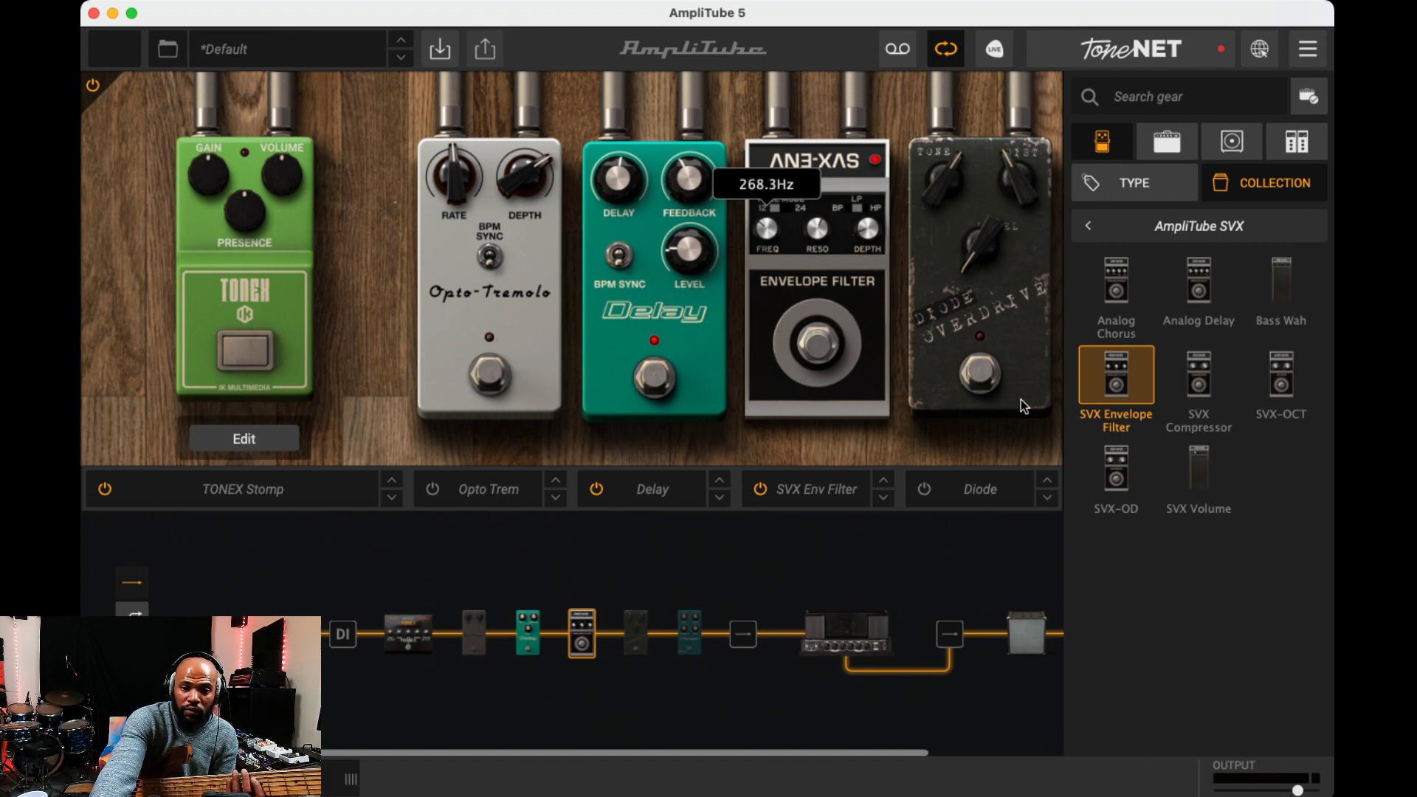
# Replace the SVX Envelope Filter with an SVX Compressor, lower its output to about -12.5 dB and adjust its sensitivity
pyautogui.click(1206, 410)
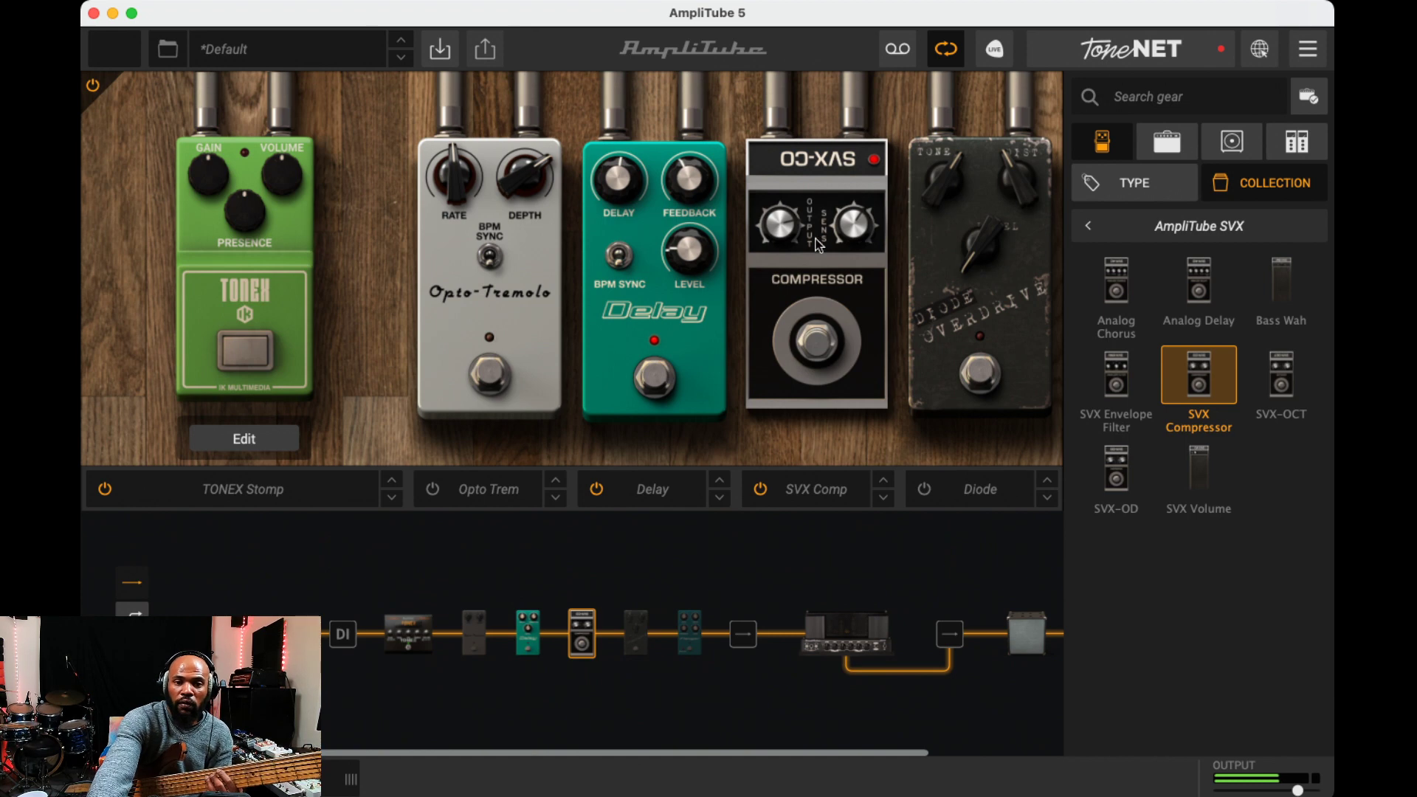
pyautogui.moveTo(788, 231); pyautogui.dragTo(781, 309)
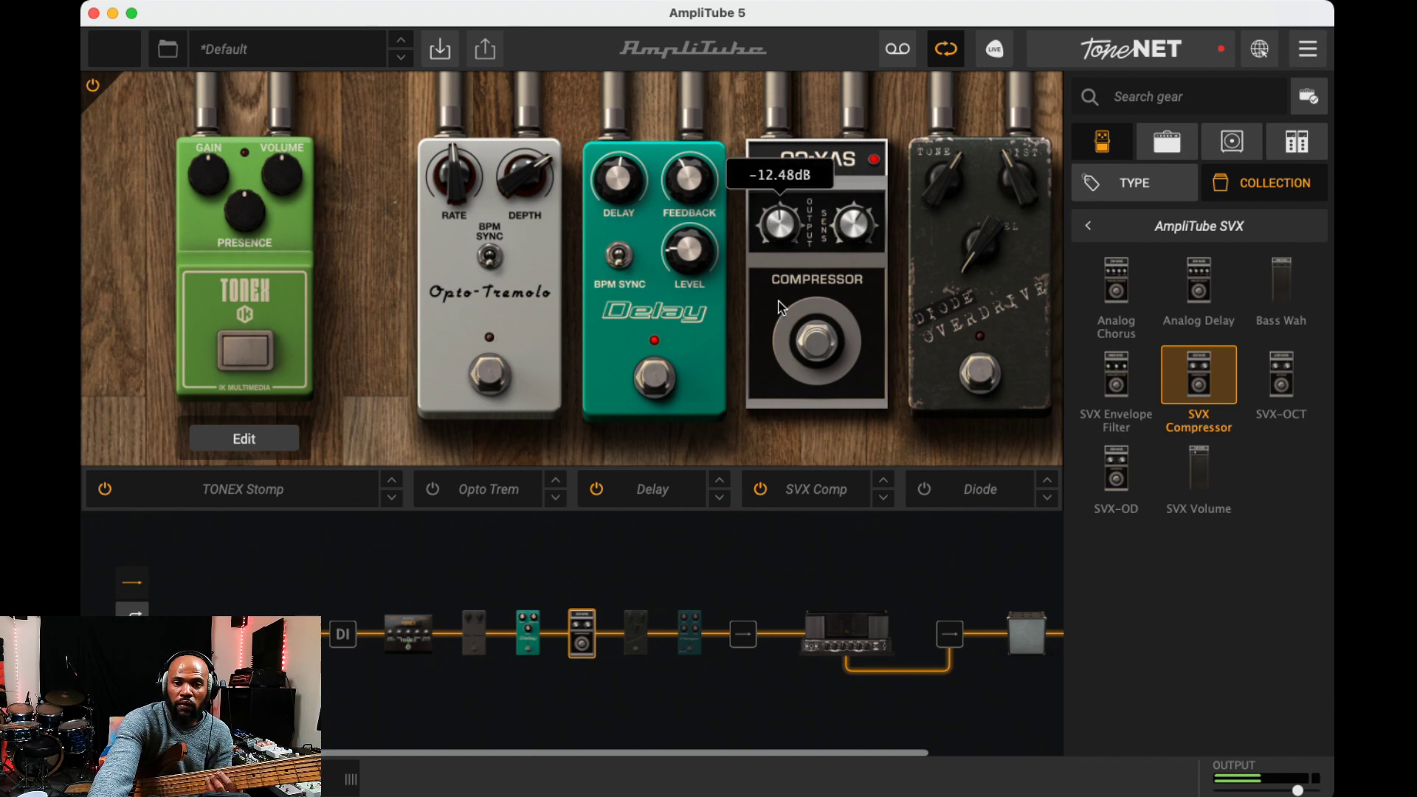
pyautogui.moveTo(844, 238); pyautogui.dragTo(845, 300)
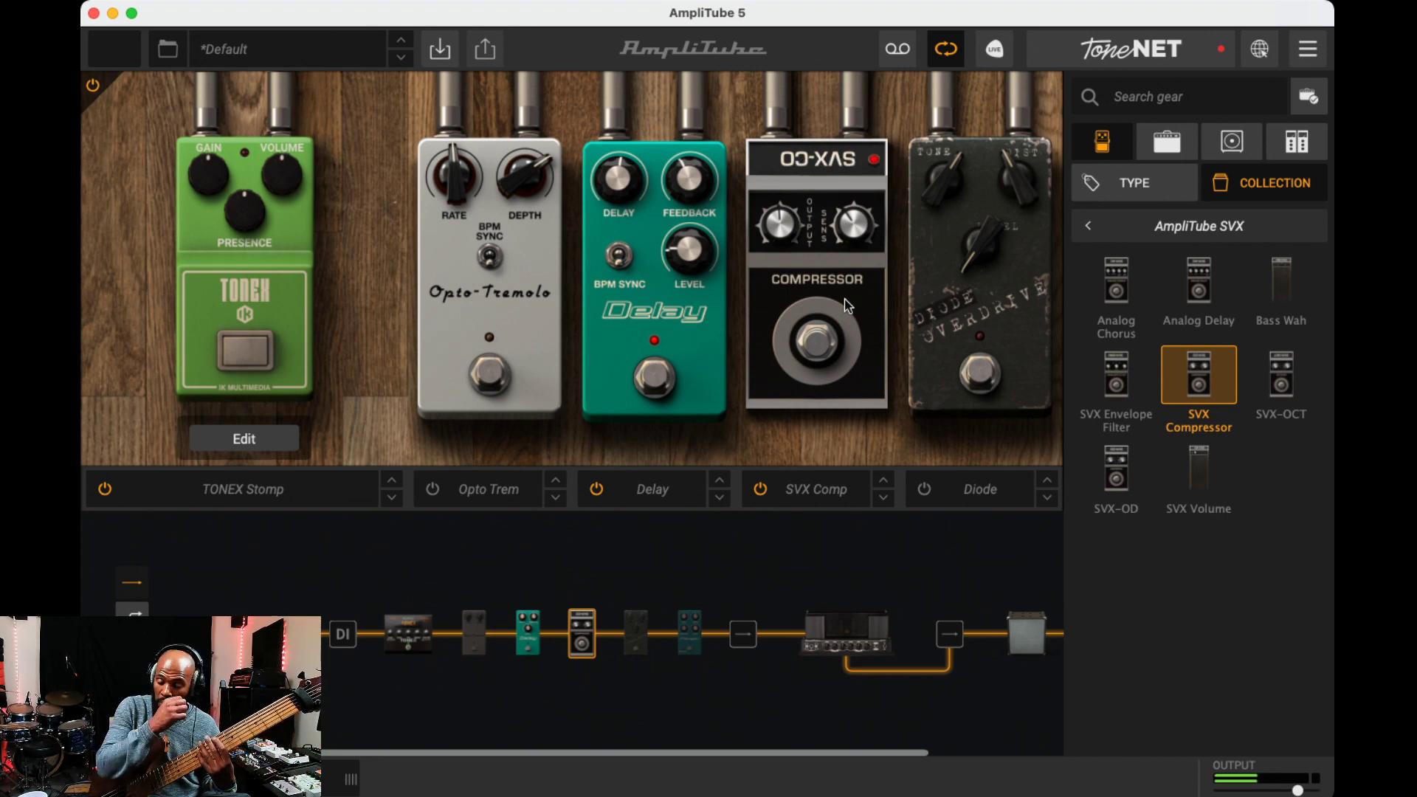
# Bypass the Delay and compare the SVX Compressor on and off while adjusting its output and sensitivity, leaving it bypassed
pyautogui.click(664, 373)
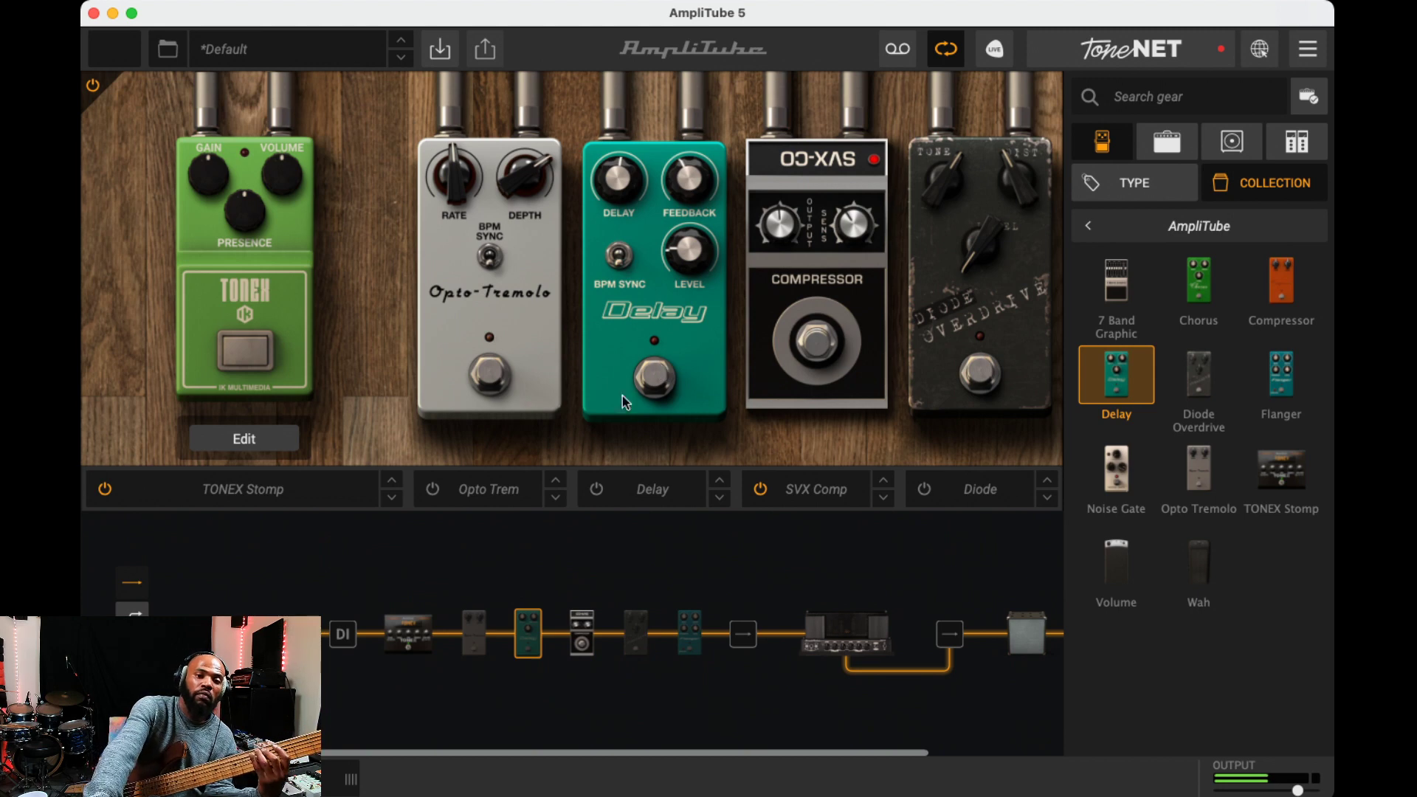
pyautogui.click(777, 497)
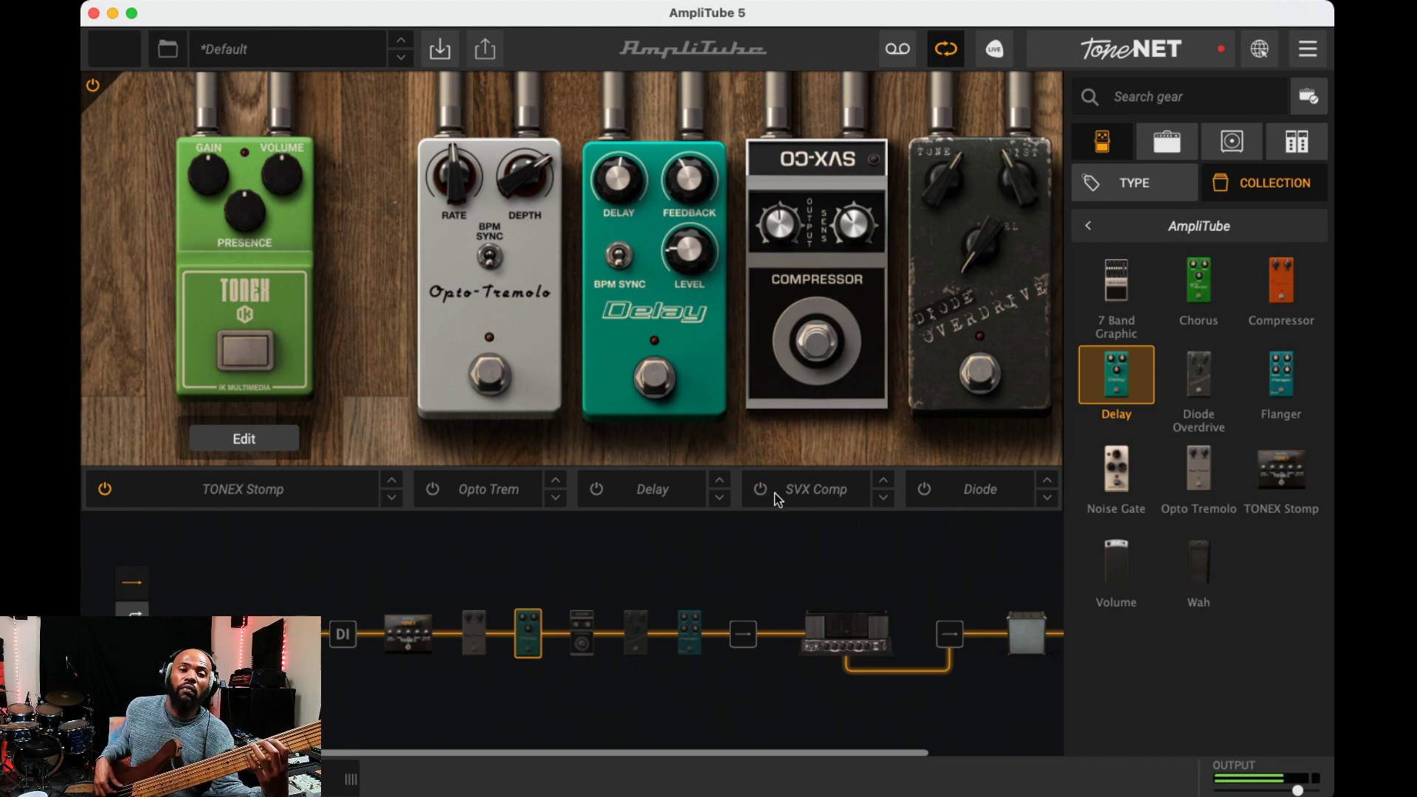
pyautogui.moveTo(779, 225); pyautogui.dragTo(773, 192)
pyautogui.click(767, 492)
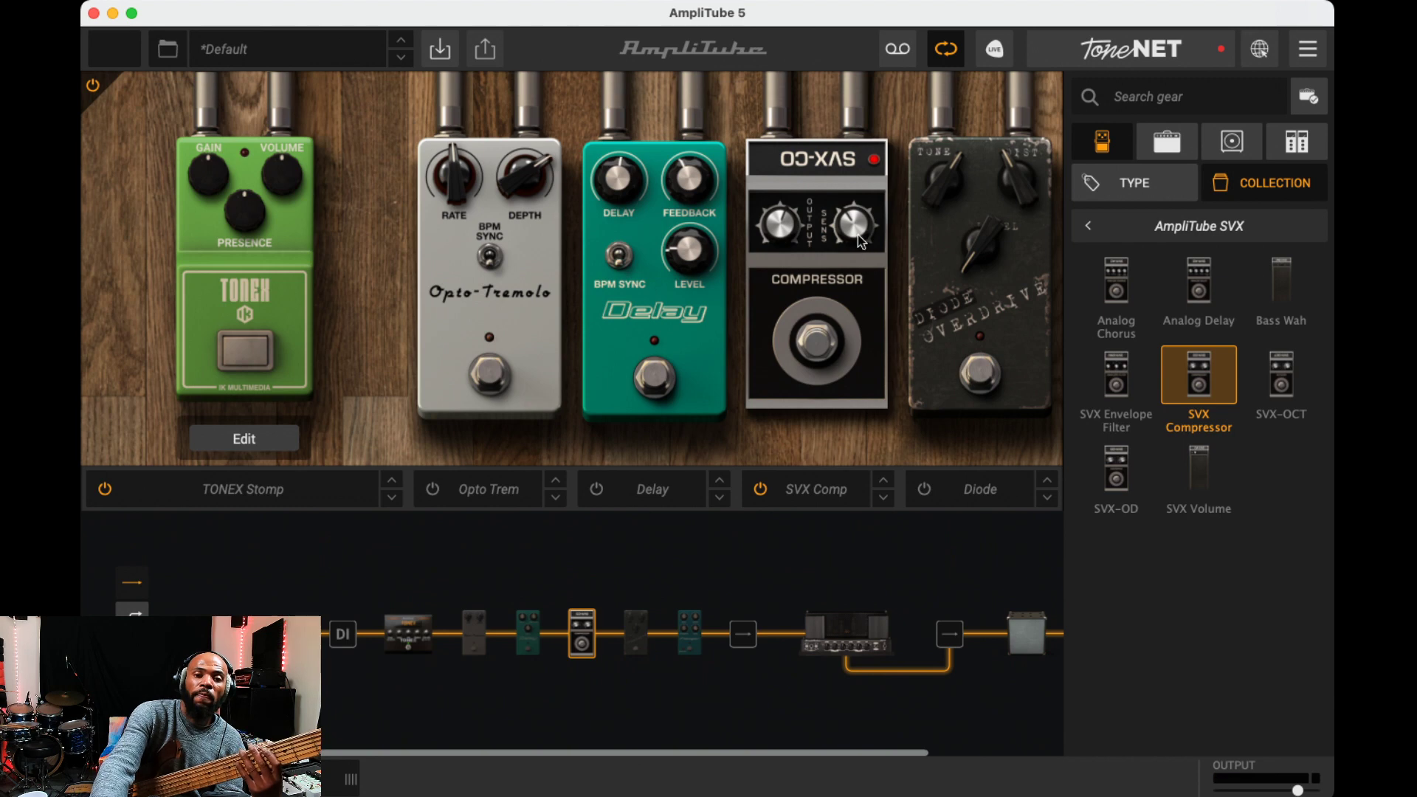
pyautogui.moveTo(858, 235); pyautogui.dragTo(838, 278)
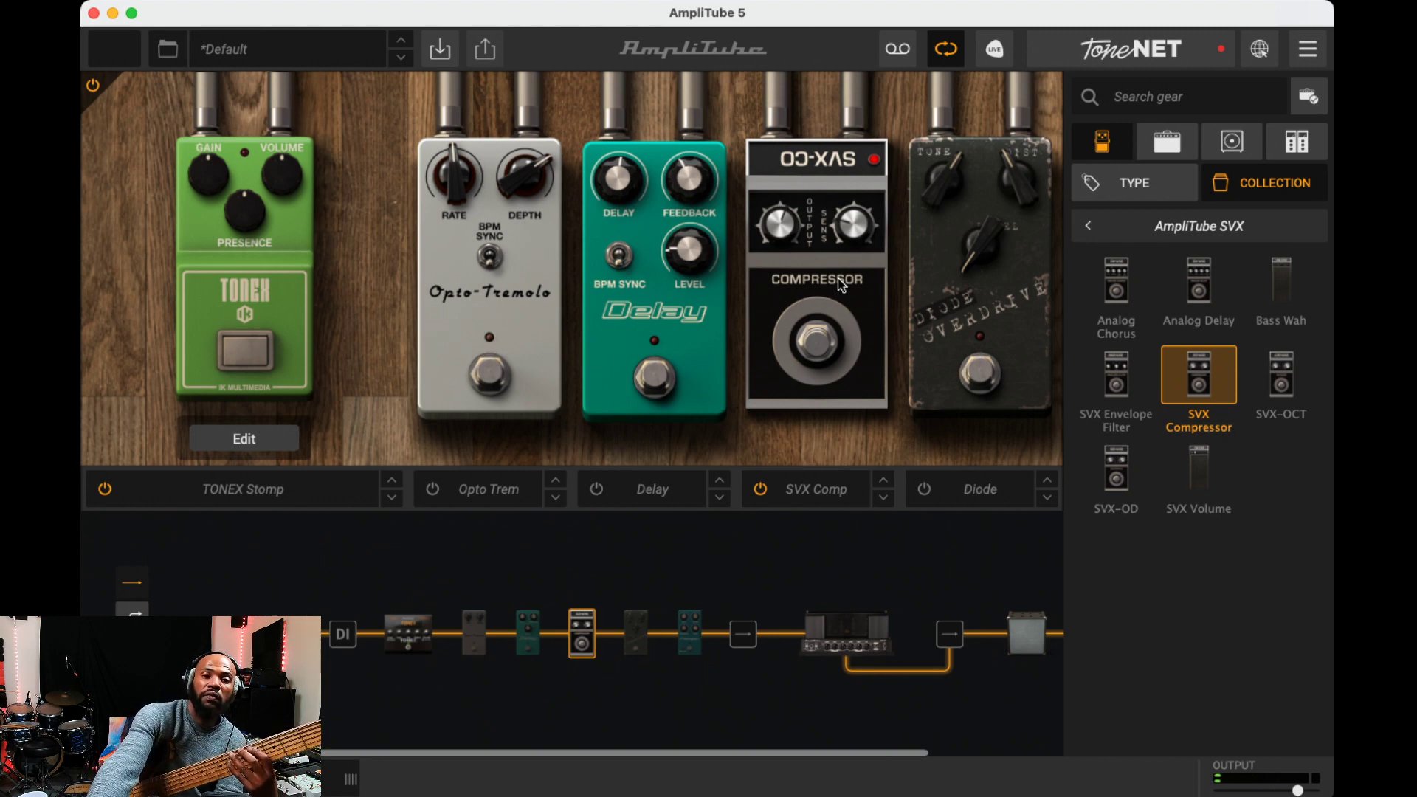
pyautogui.click(825, 349)
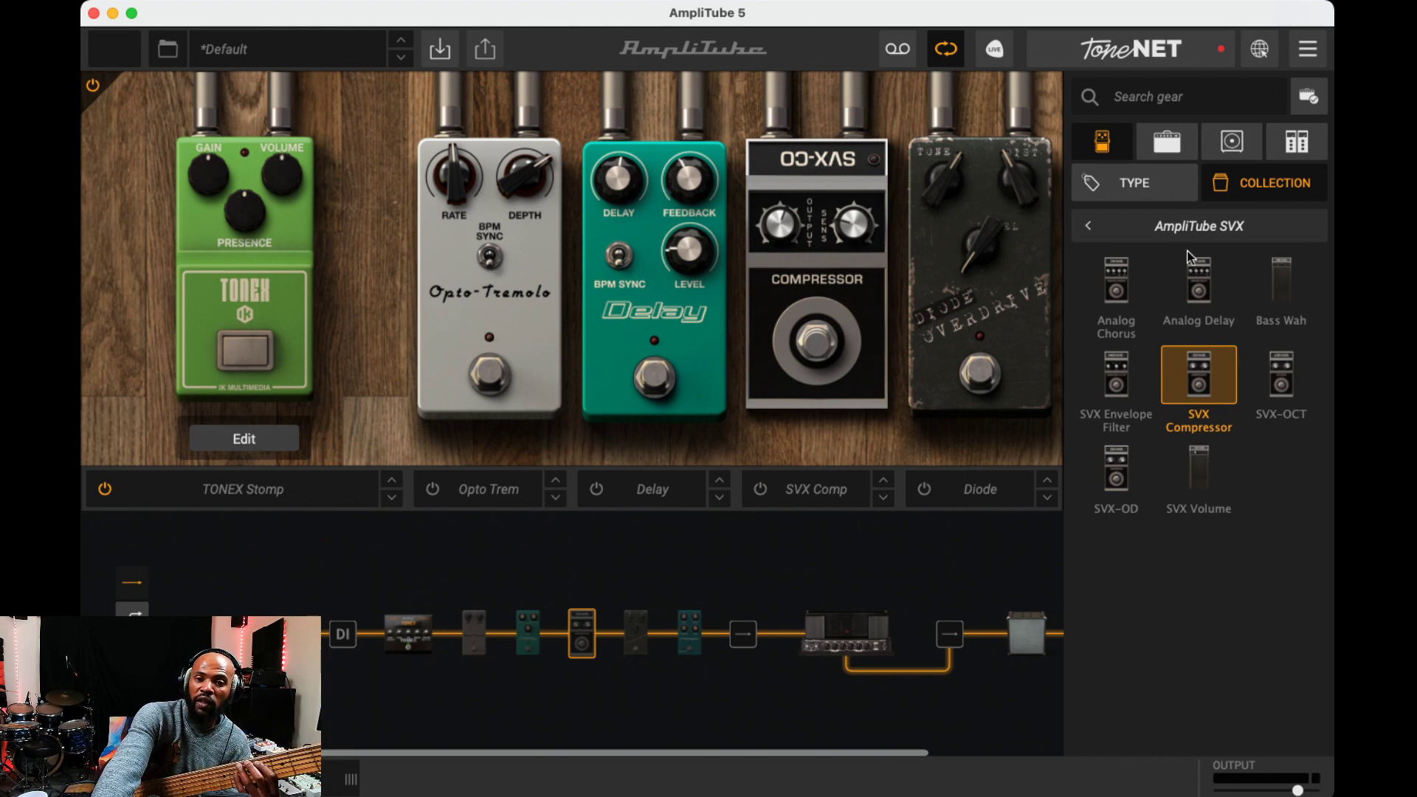
pyautogui.click(1300, 140)
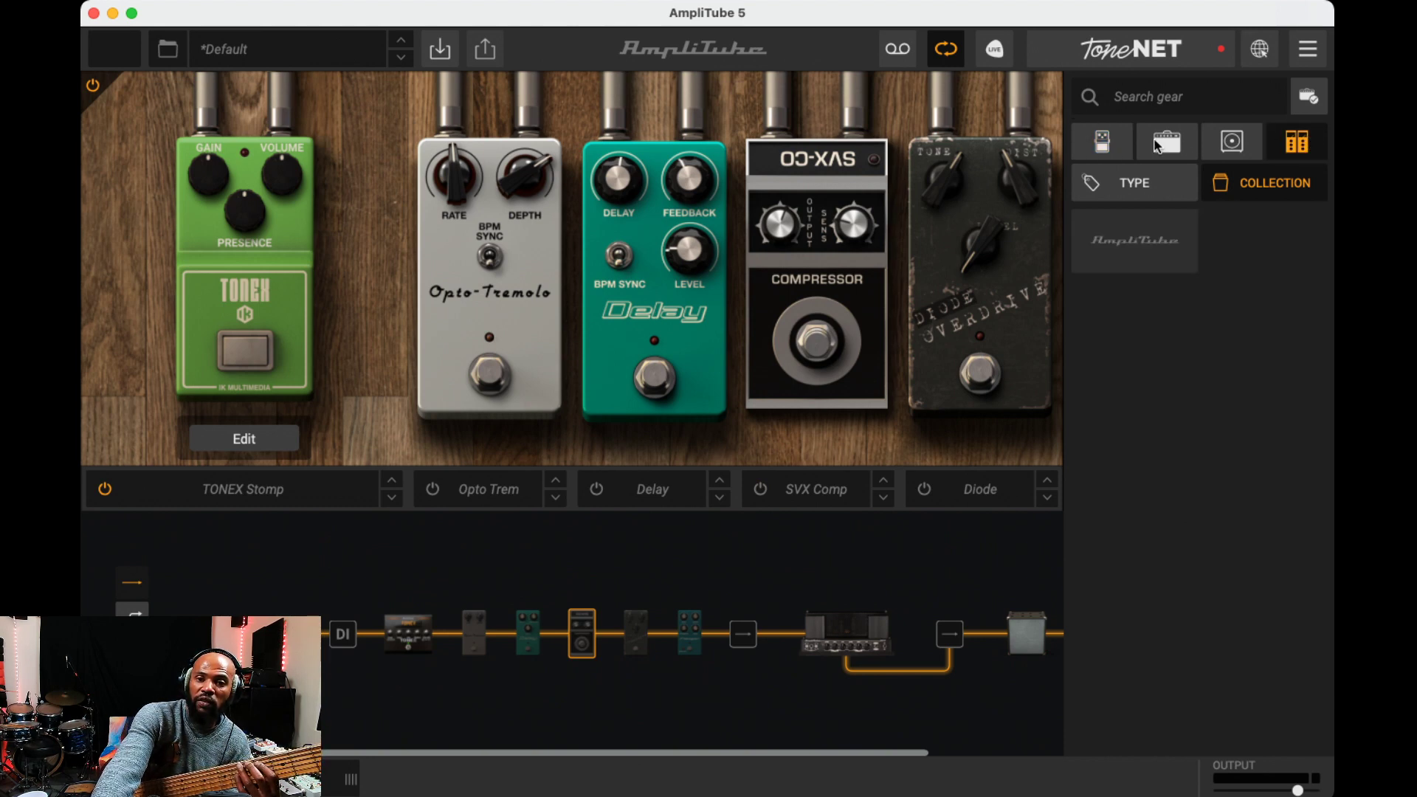
pyautogui.click(1115, 144)
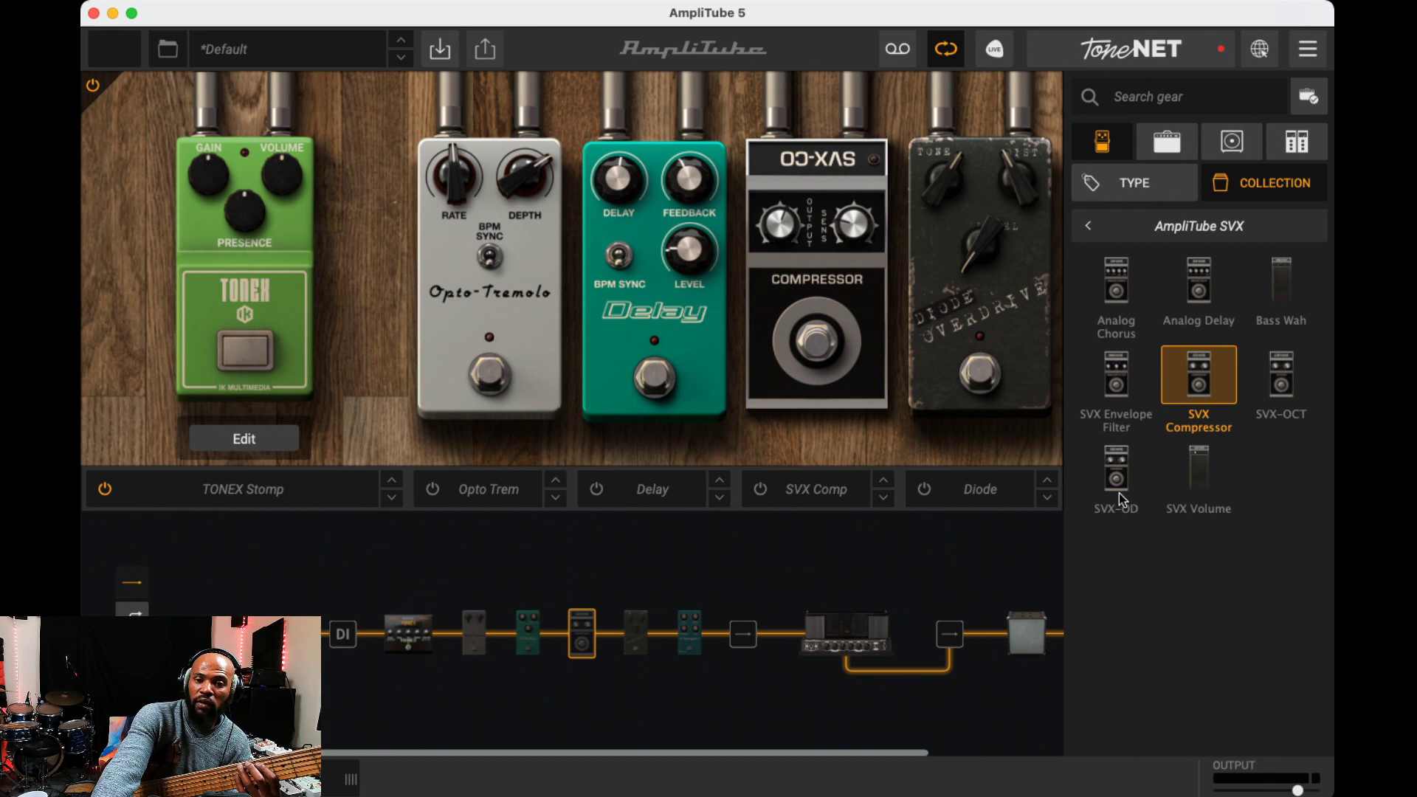
# Replace the SVX Compressor with an SVX-OD overdrive, audition it with its texture and balance controls, and bypass it
pyautogui.click(1117, 464)
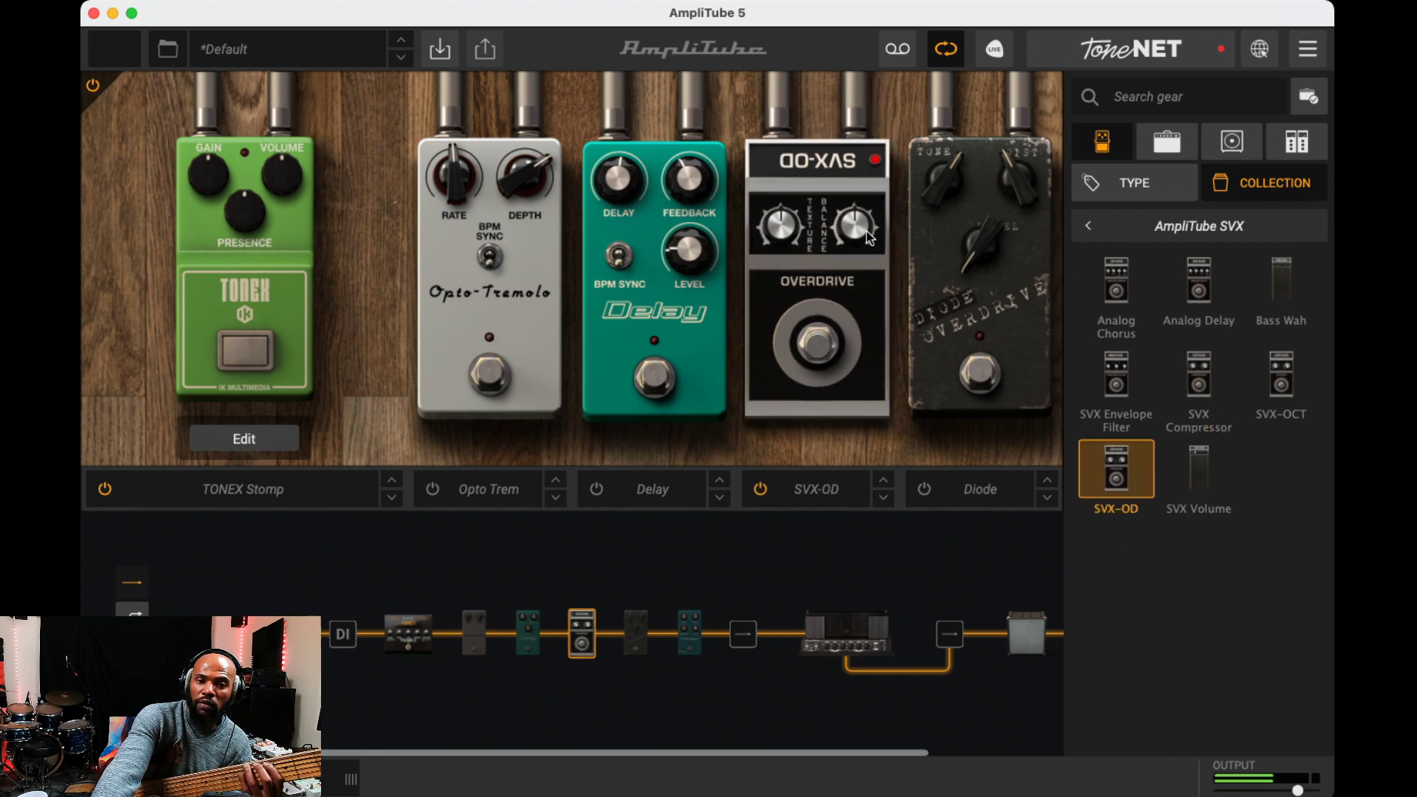
pyautogui.moveTo(867, 231); pyautogui.dragTo(853, 557)
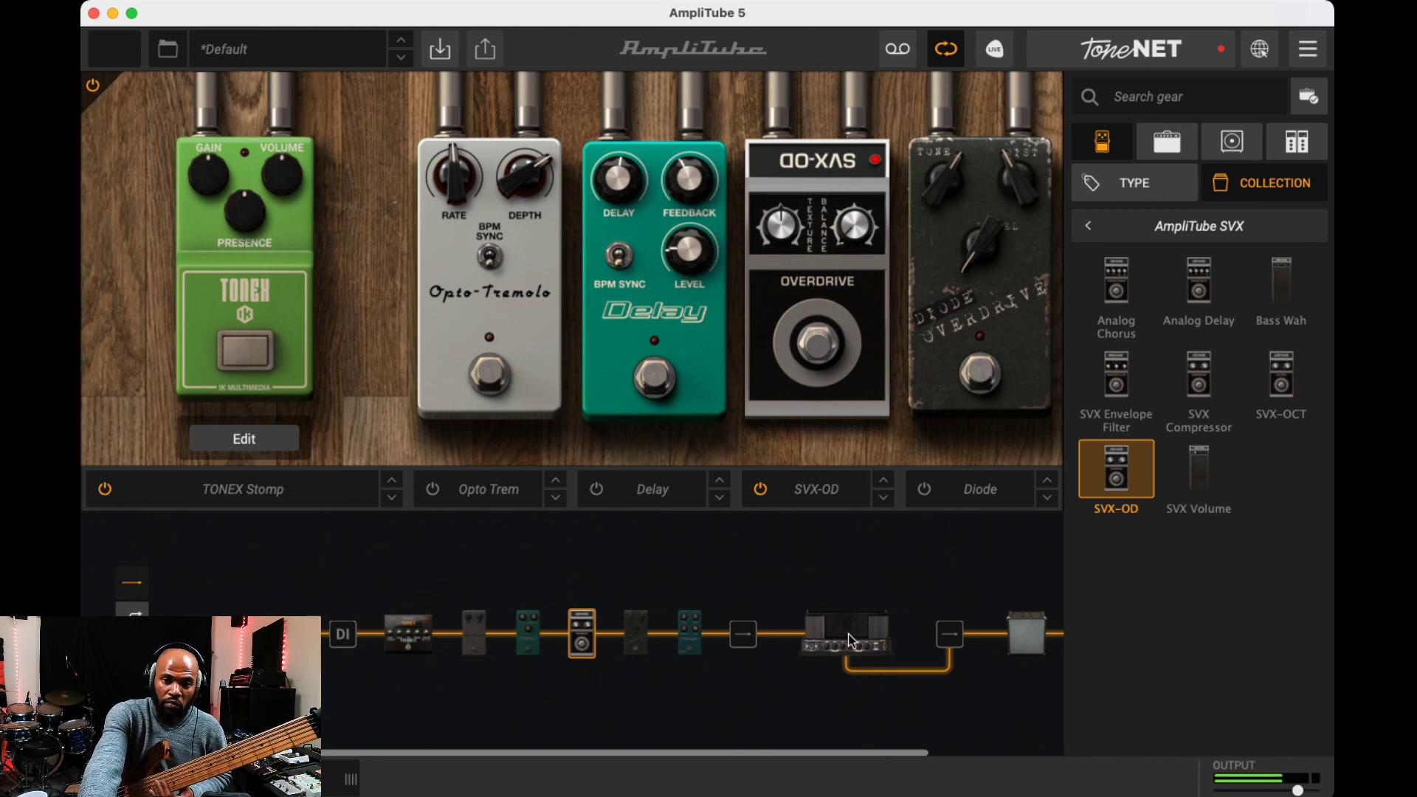
pyautogui.moveTo(881, 282); pyautogui.dragTo(763, 234)
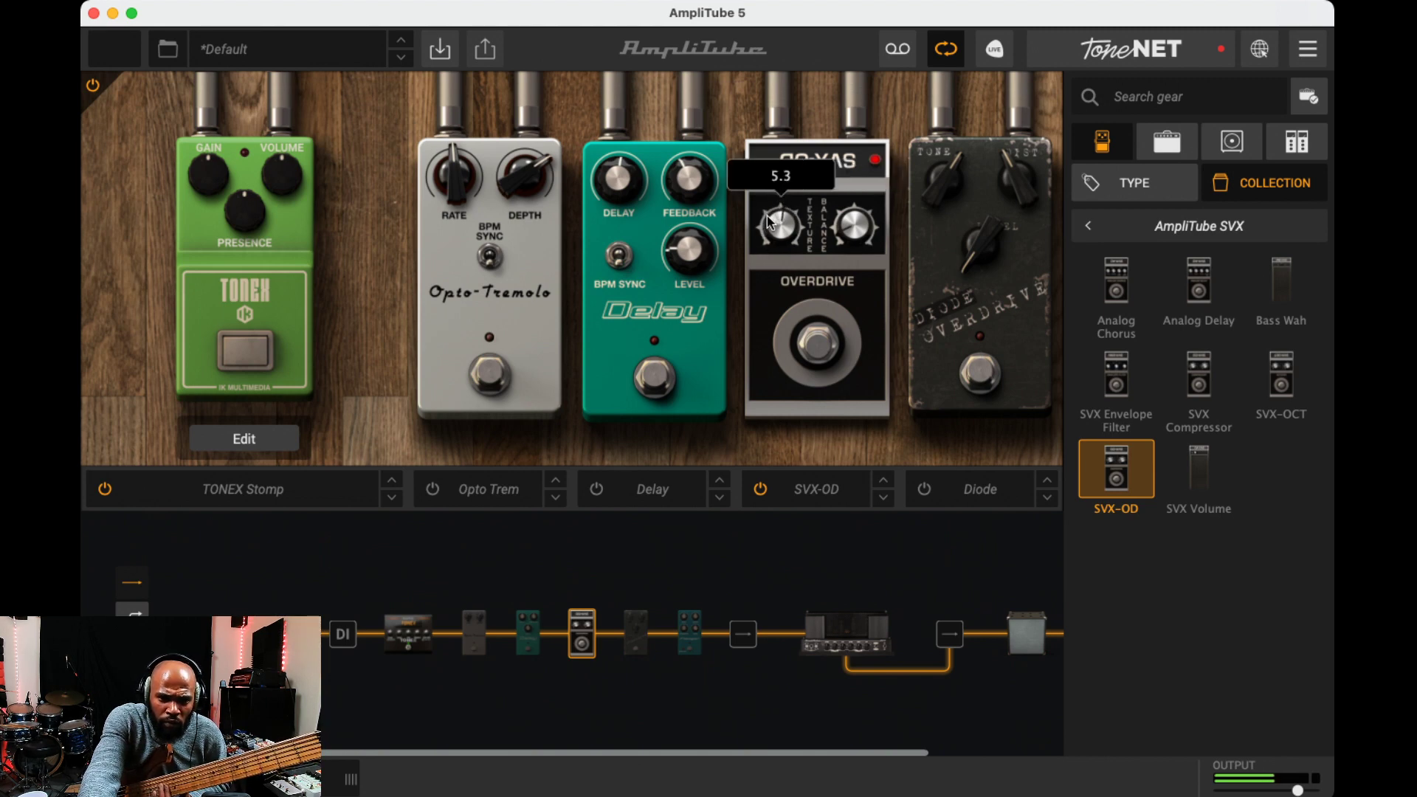
pyautogui.moveTo(790, 152); pyautogui.dragTo(854, 222)
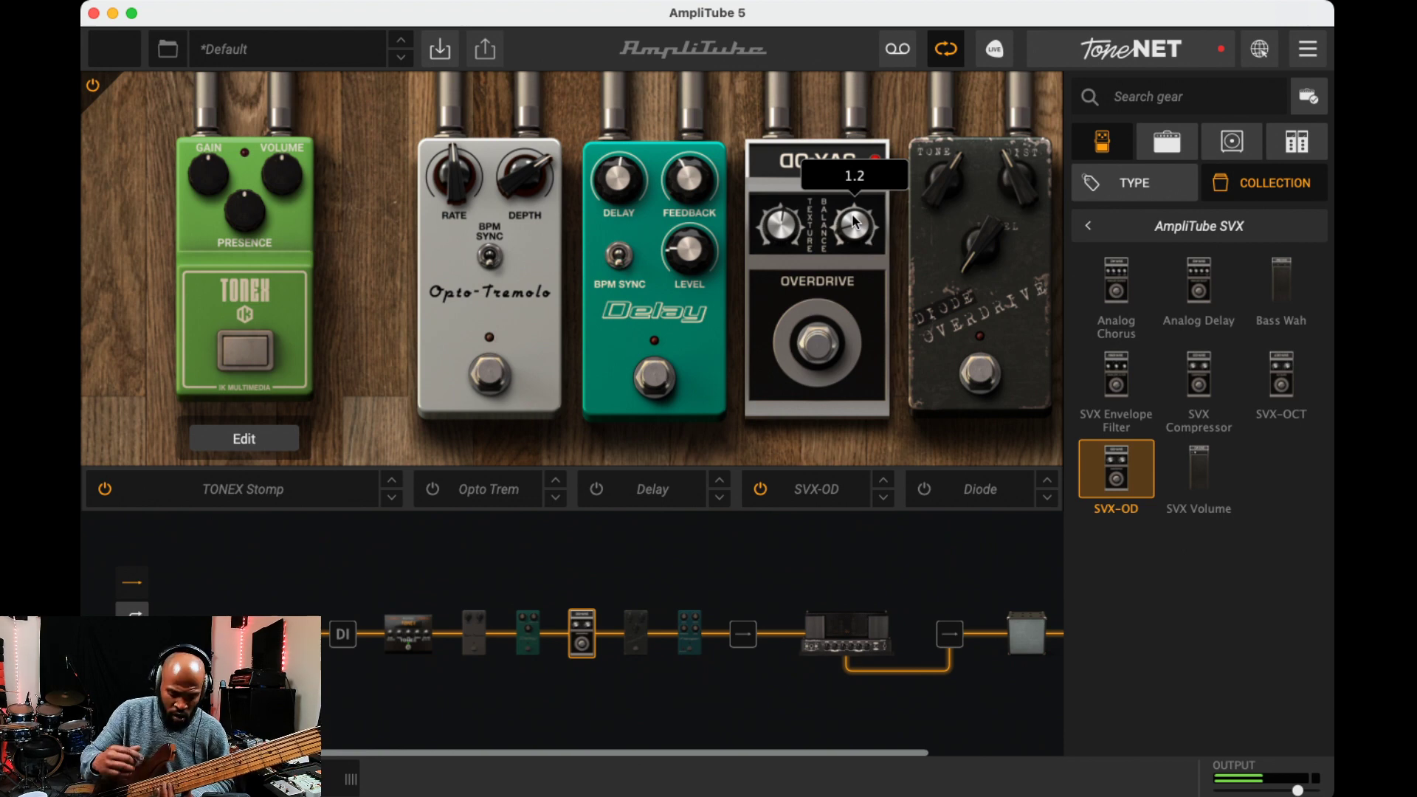
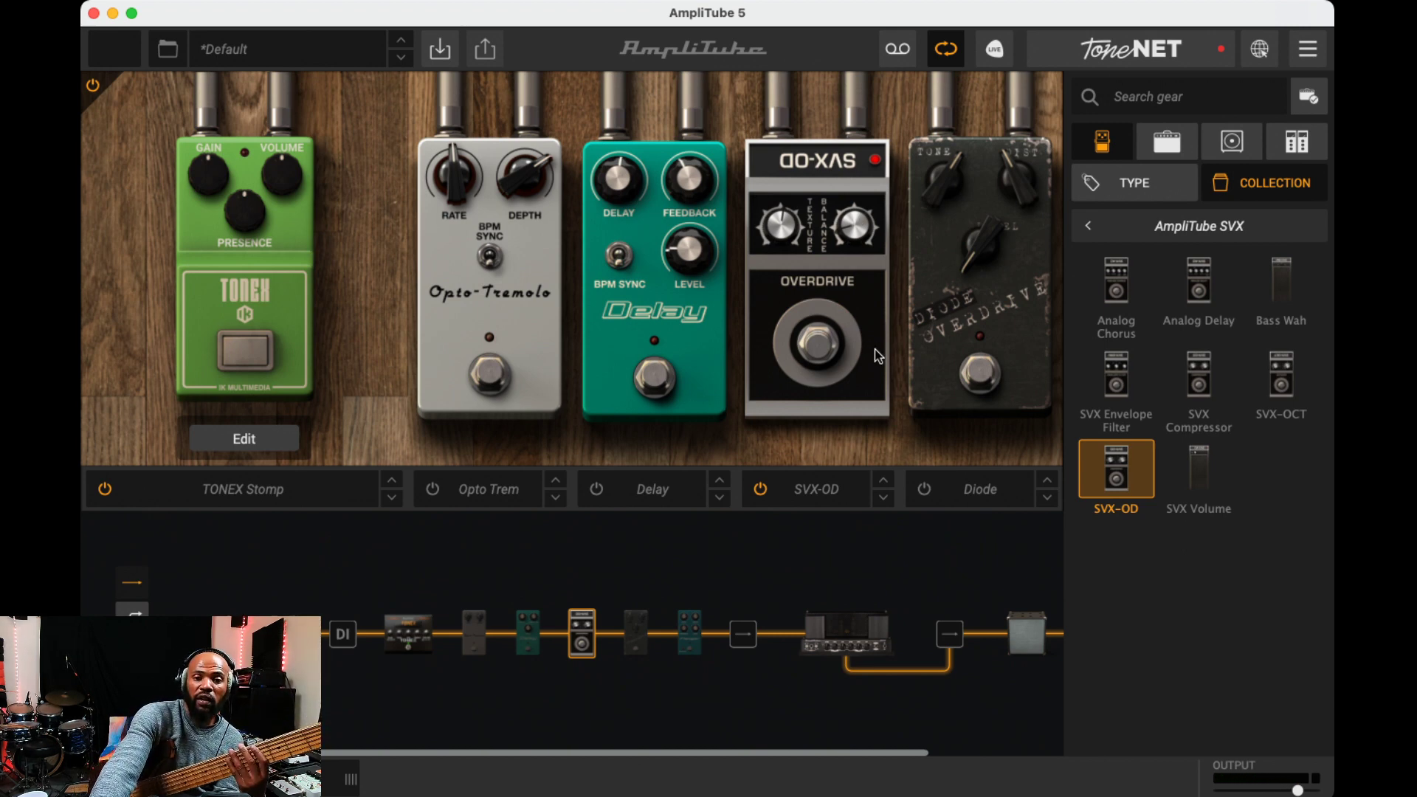
pyautogui.click(836, 347)
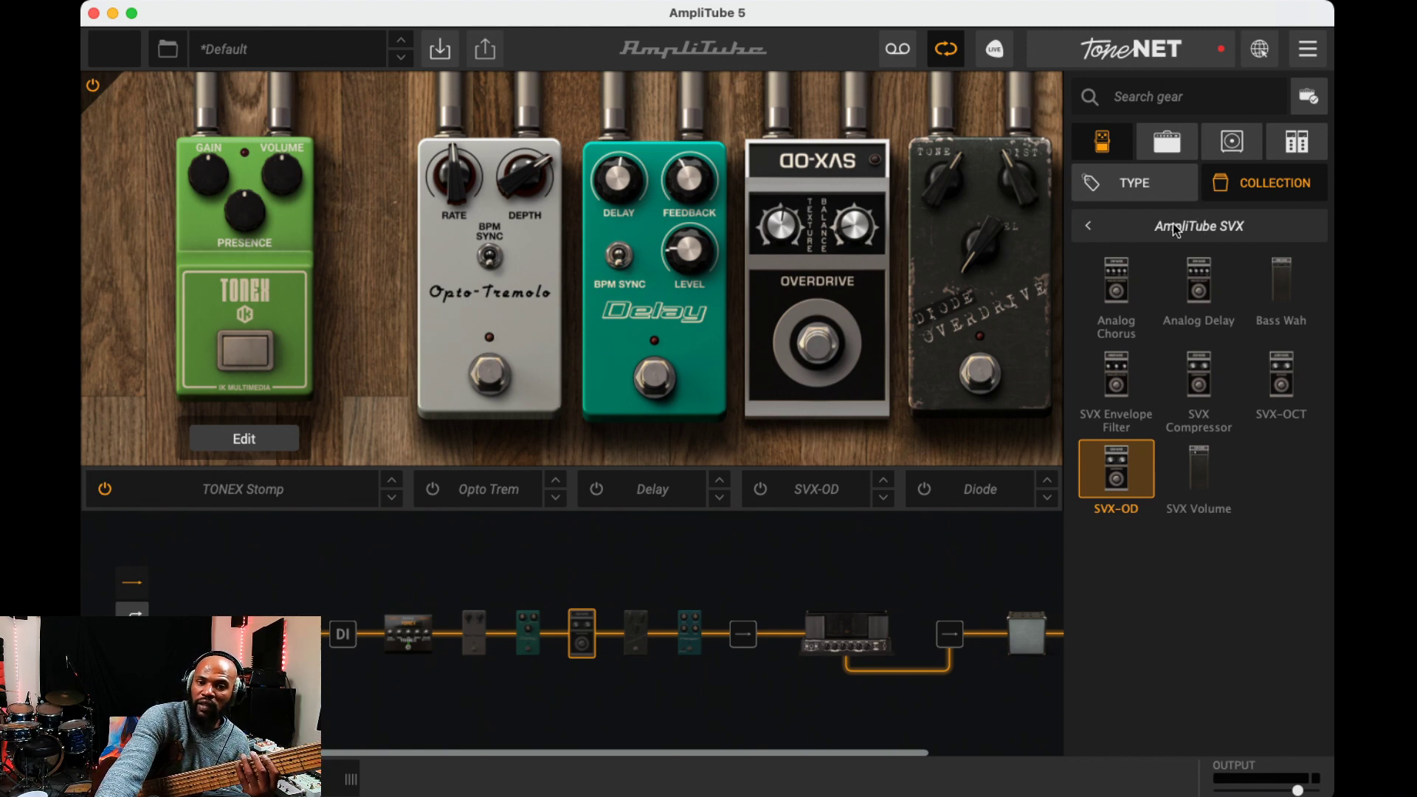
# Look through the stomp pedals offered in the AmpliTube and AmpliTube SVX collections
pyautogui.click(1088, 226)
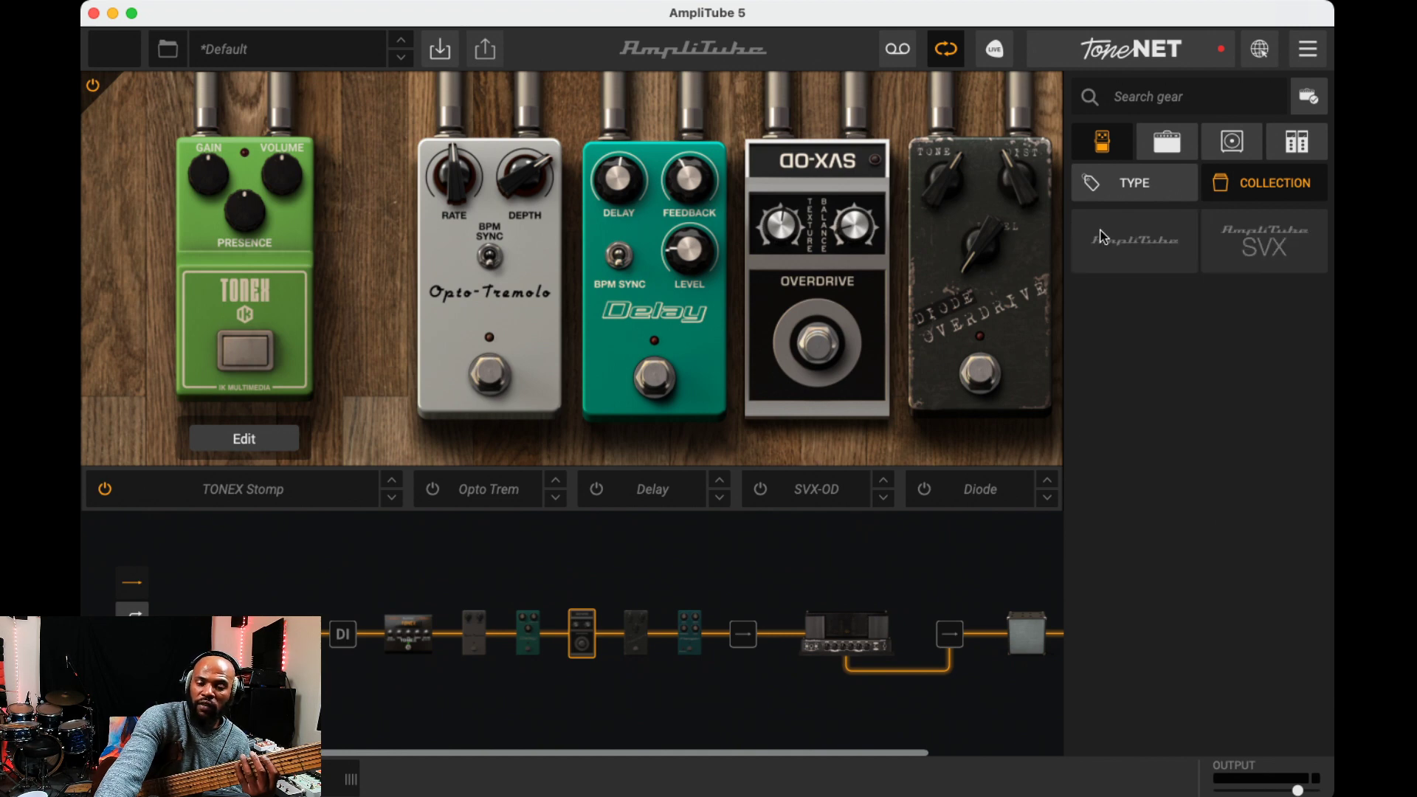
pyautogui.click(1140, 251)
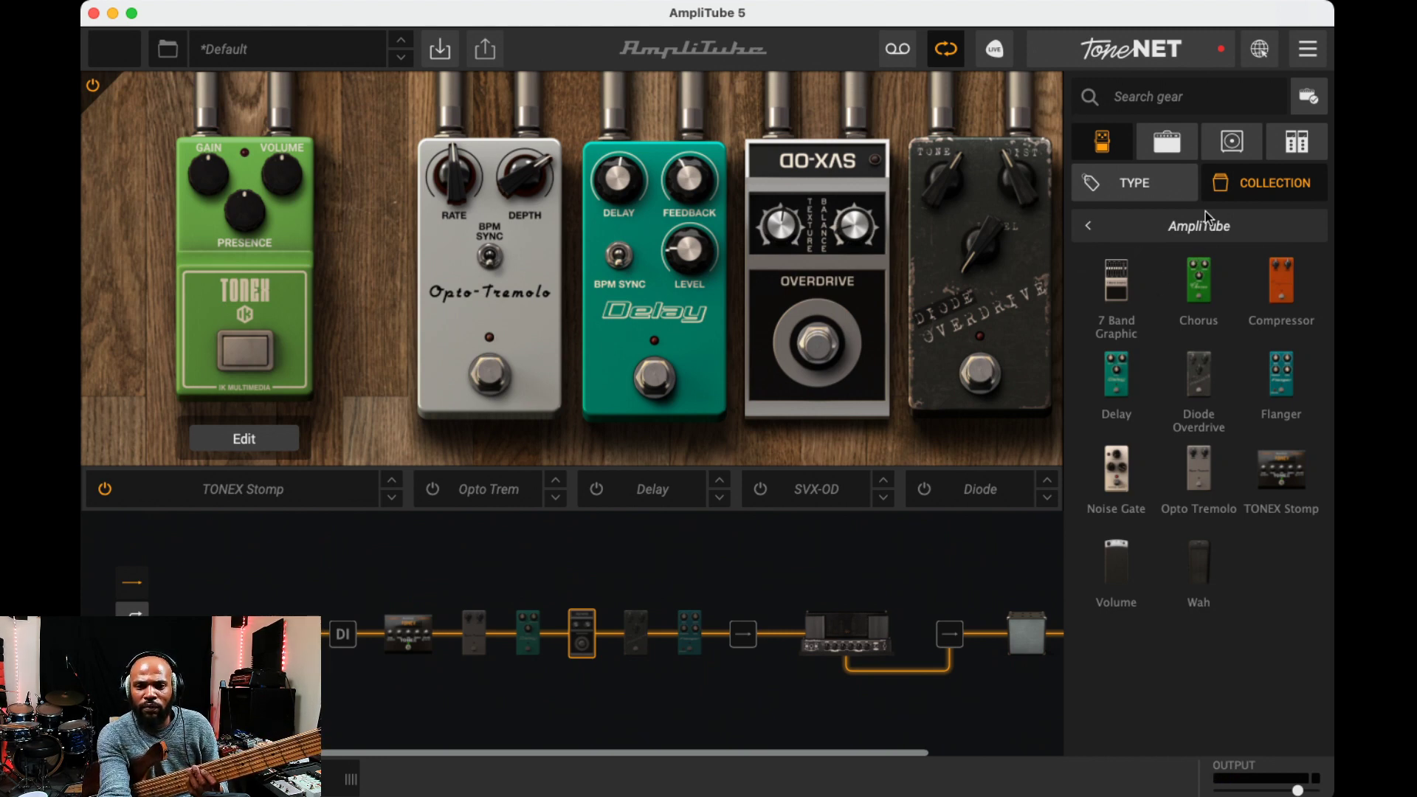
pyautogui.click(1091, 225)
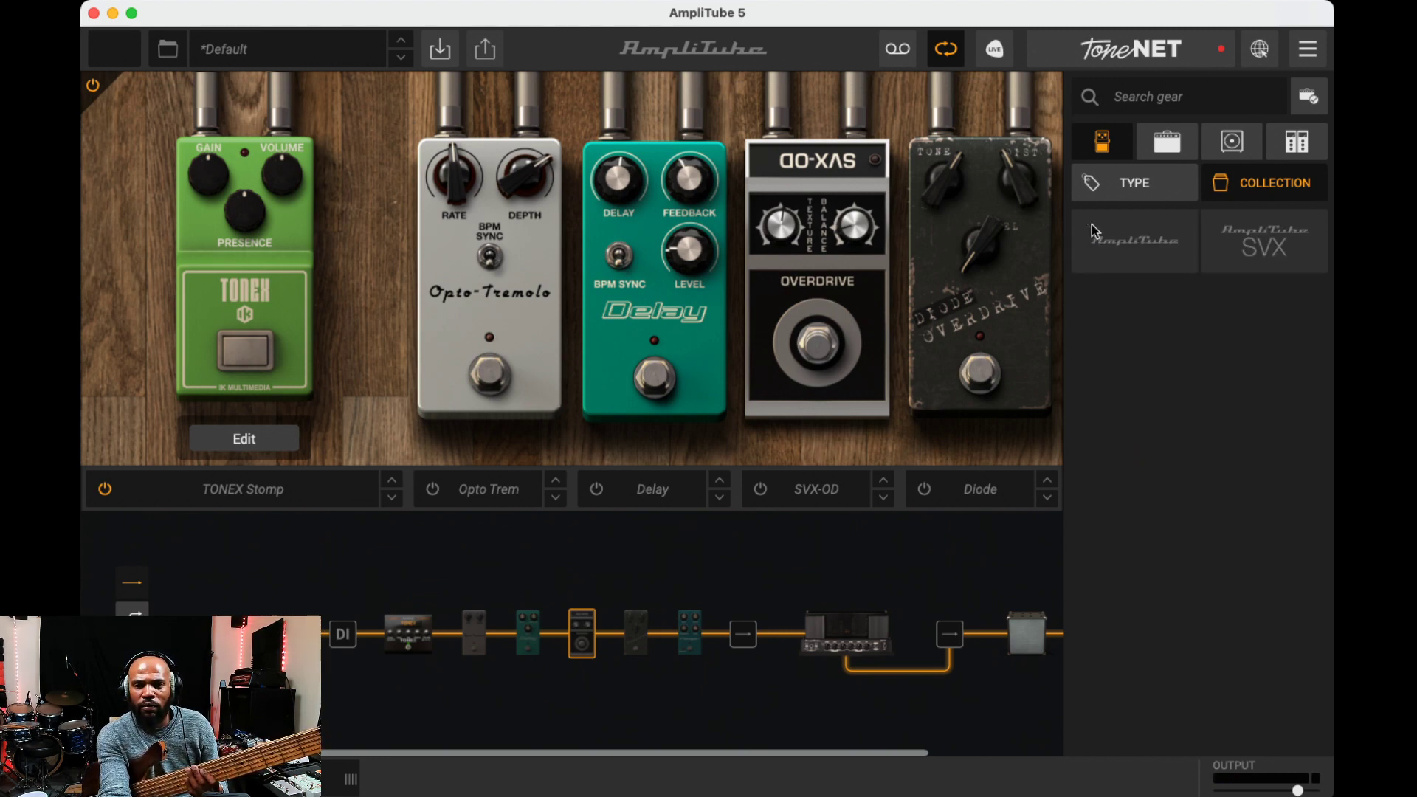
pyautogui.click(1277, 225)
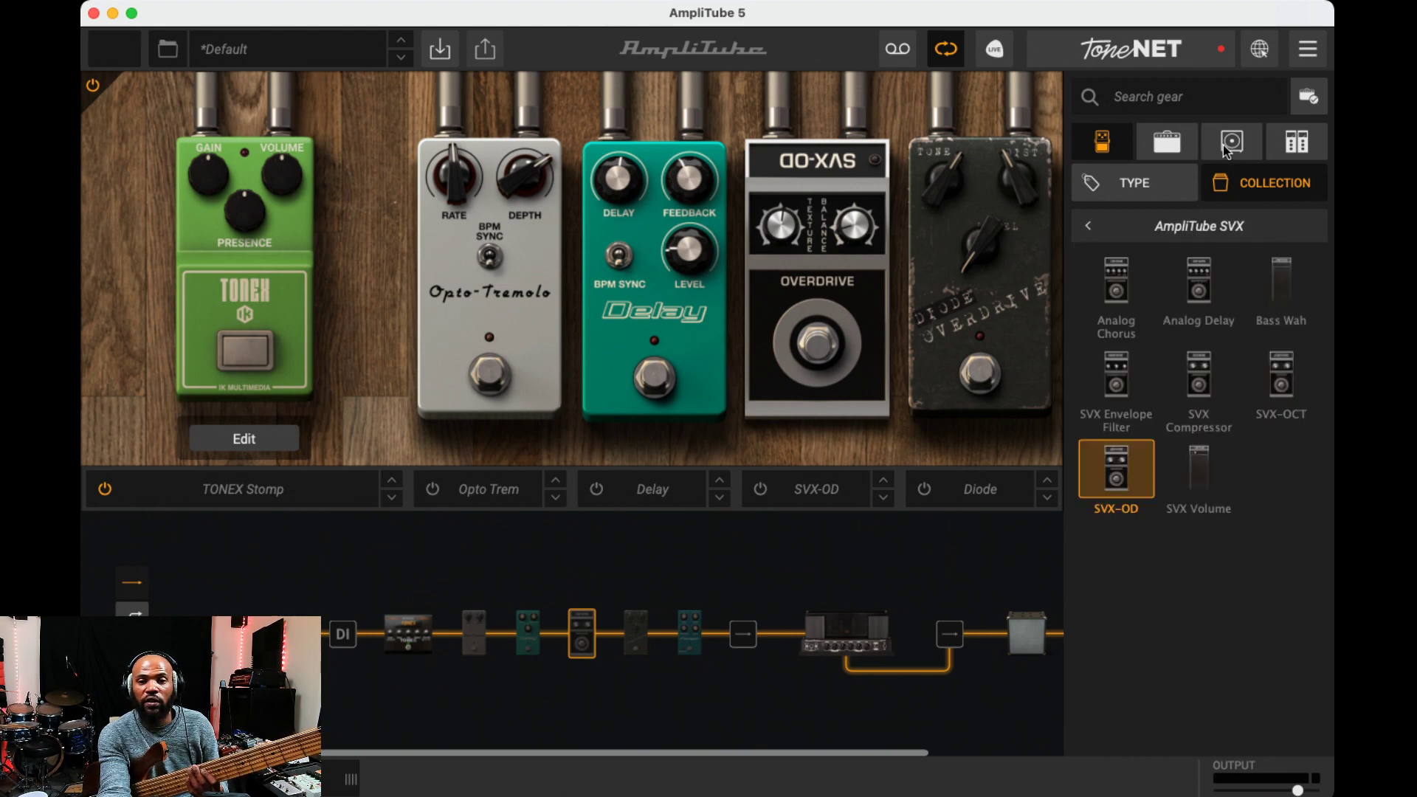
# Replace the SVX-OD with the Parametric EQ 3 rack effect from the AmpliTube collection and open its controls
pyautogui.click(1271, 146)
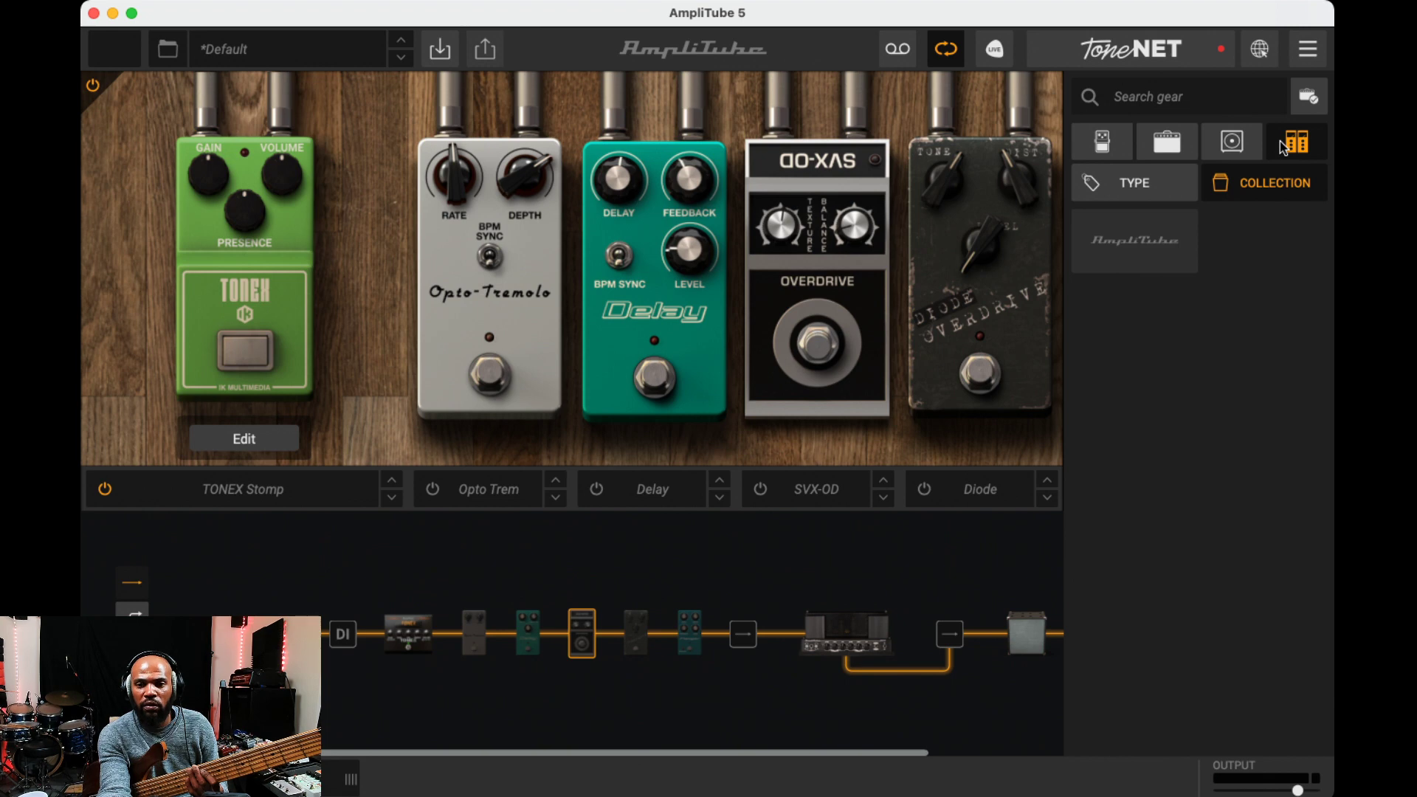
pyautogui.click(1158, 231)
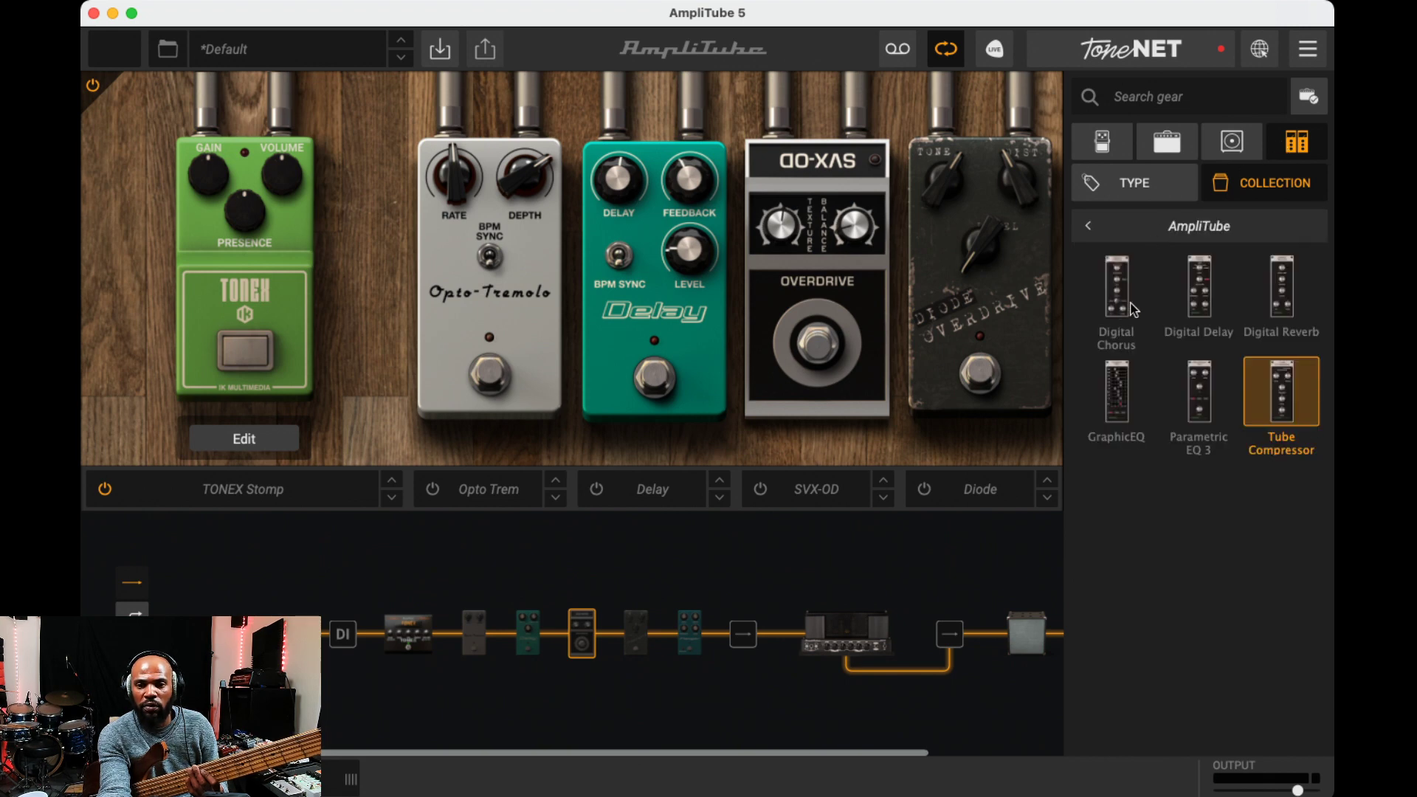
pyautogui.click(1195, 414)
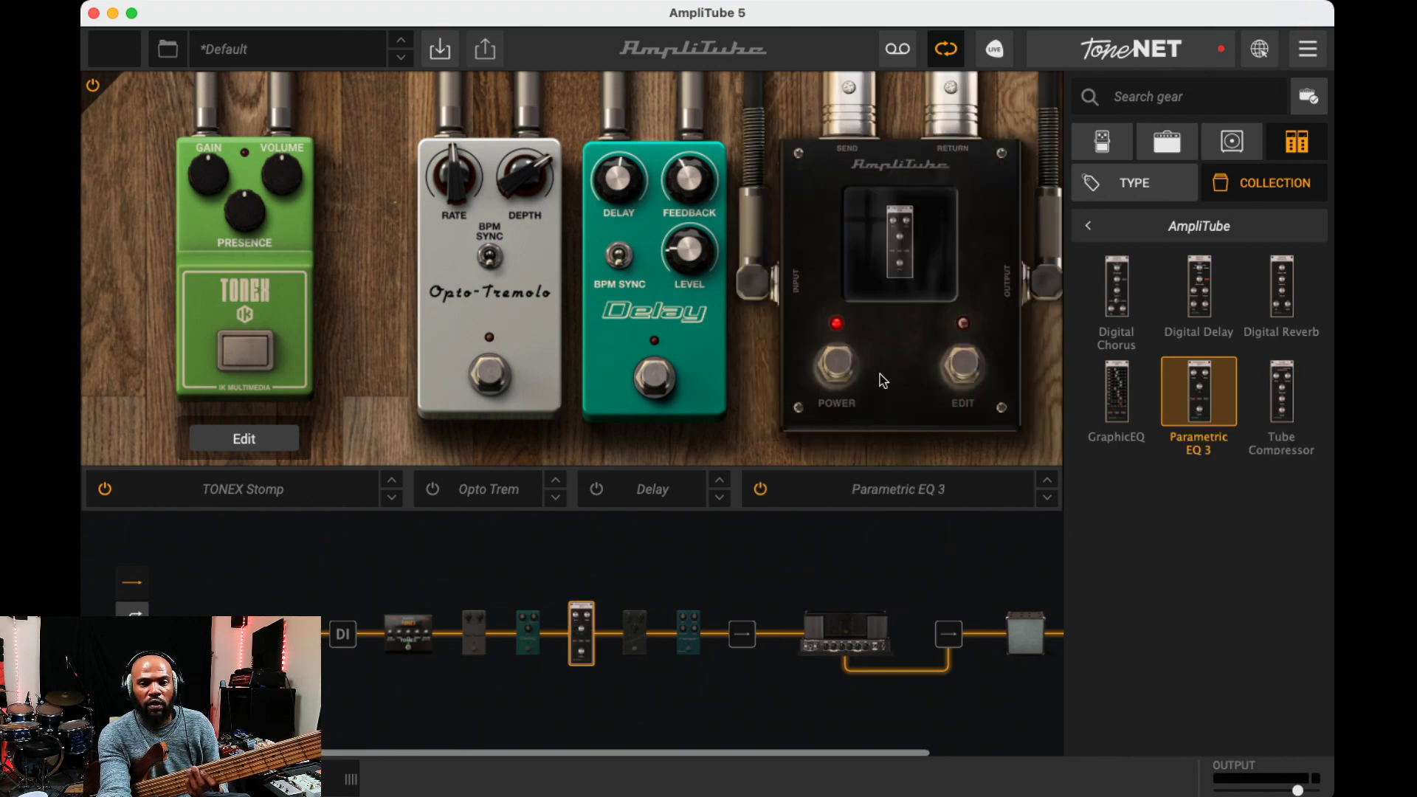
pyautogui.click(974, 376)
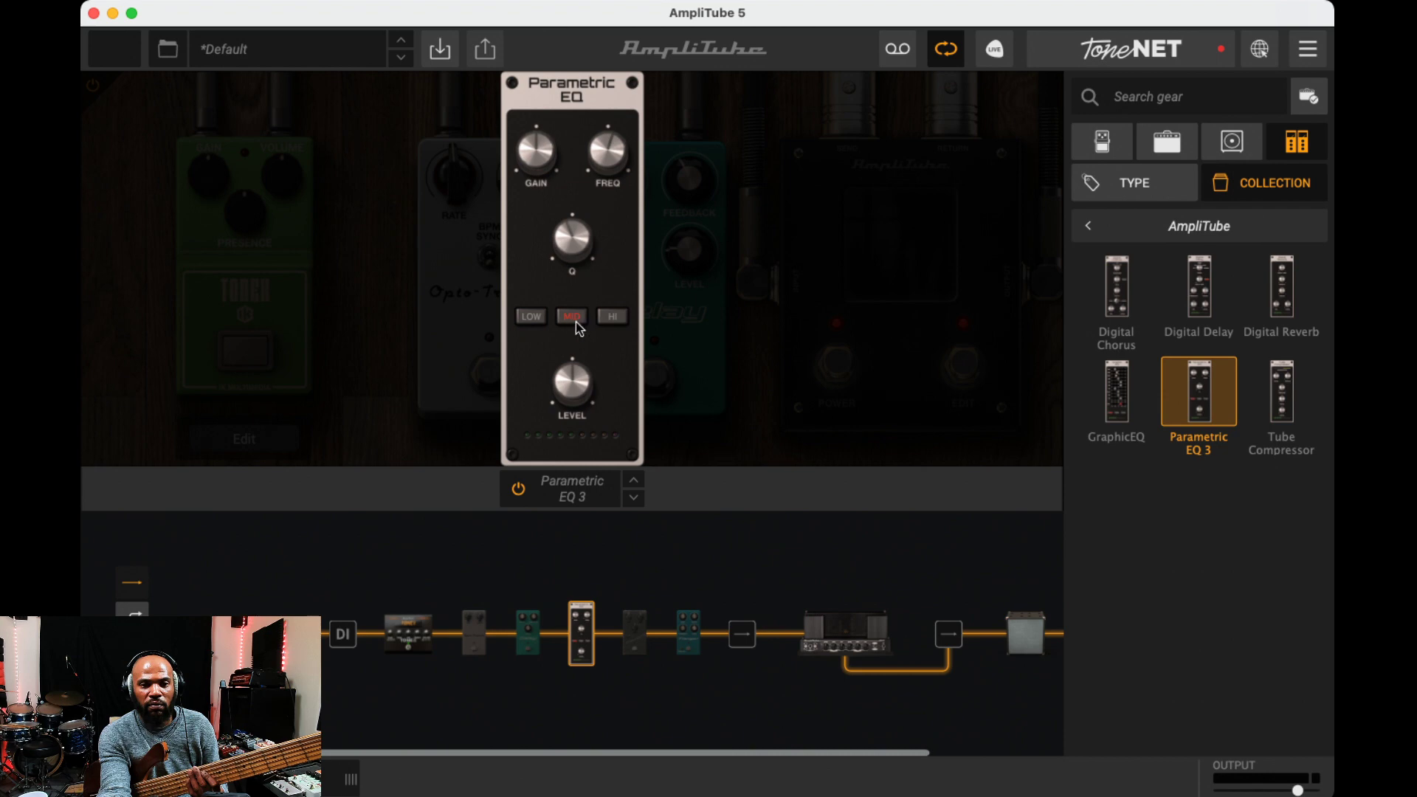
# Switch the Parametric EQ between its low, mid and high bands, leaving the high band selected
pyautogui.click(544, 317)
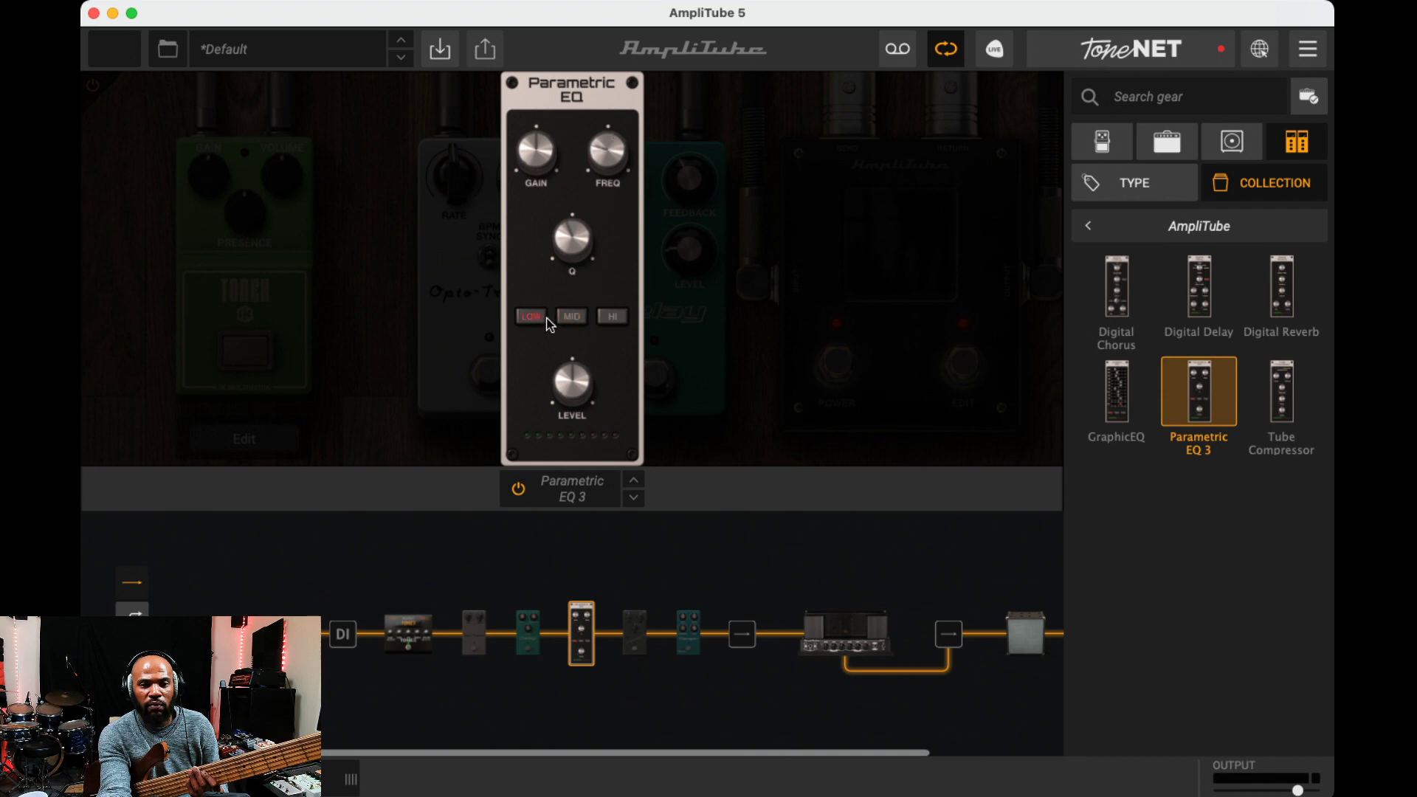
pyautogui.click(611, 315)
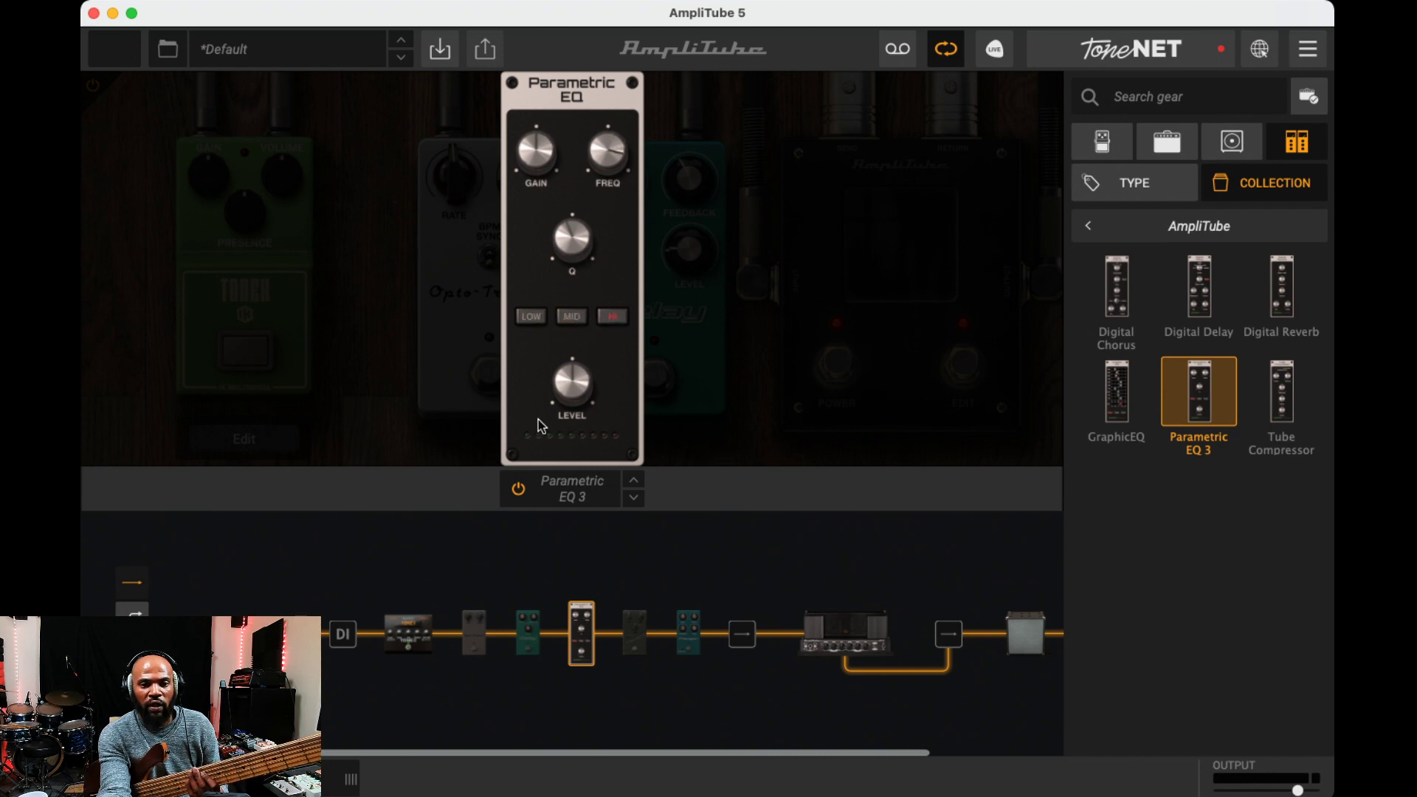
pyautogui.click(569, 319)
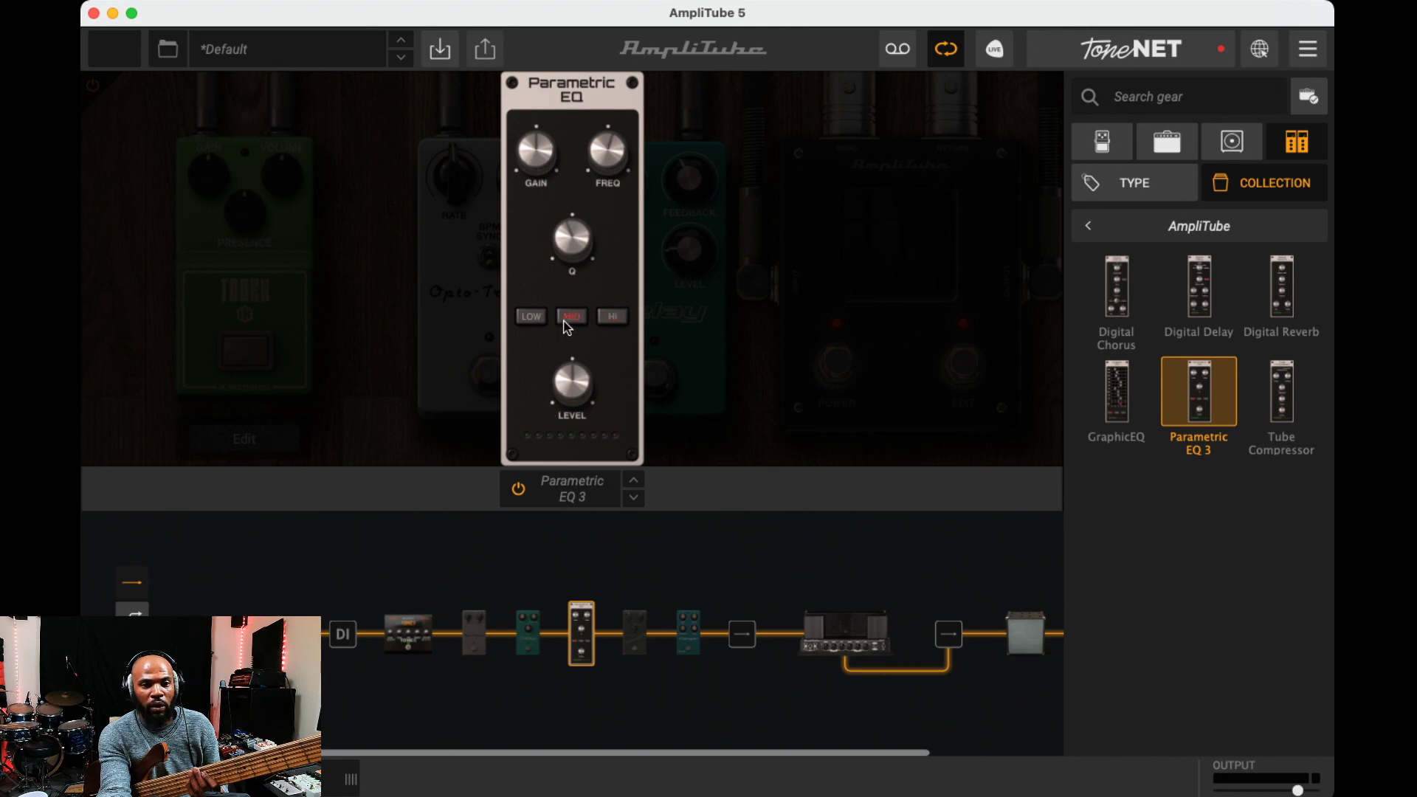
pyautogui.click(540, 319)
pyautogui.click(583, 316)
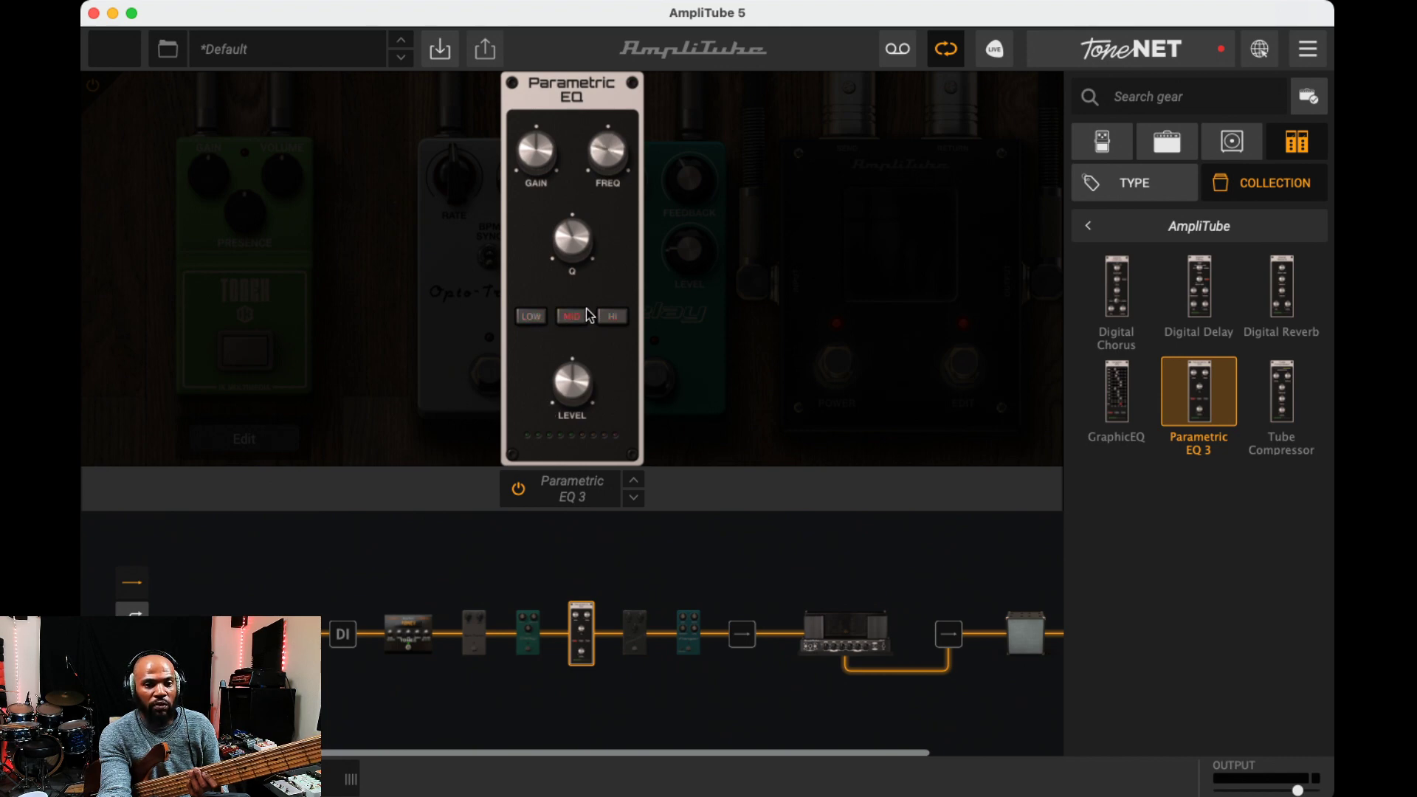
pyautogui.click(605, 315)
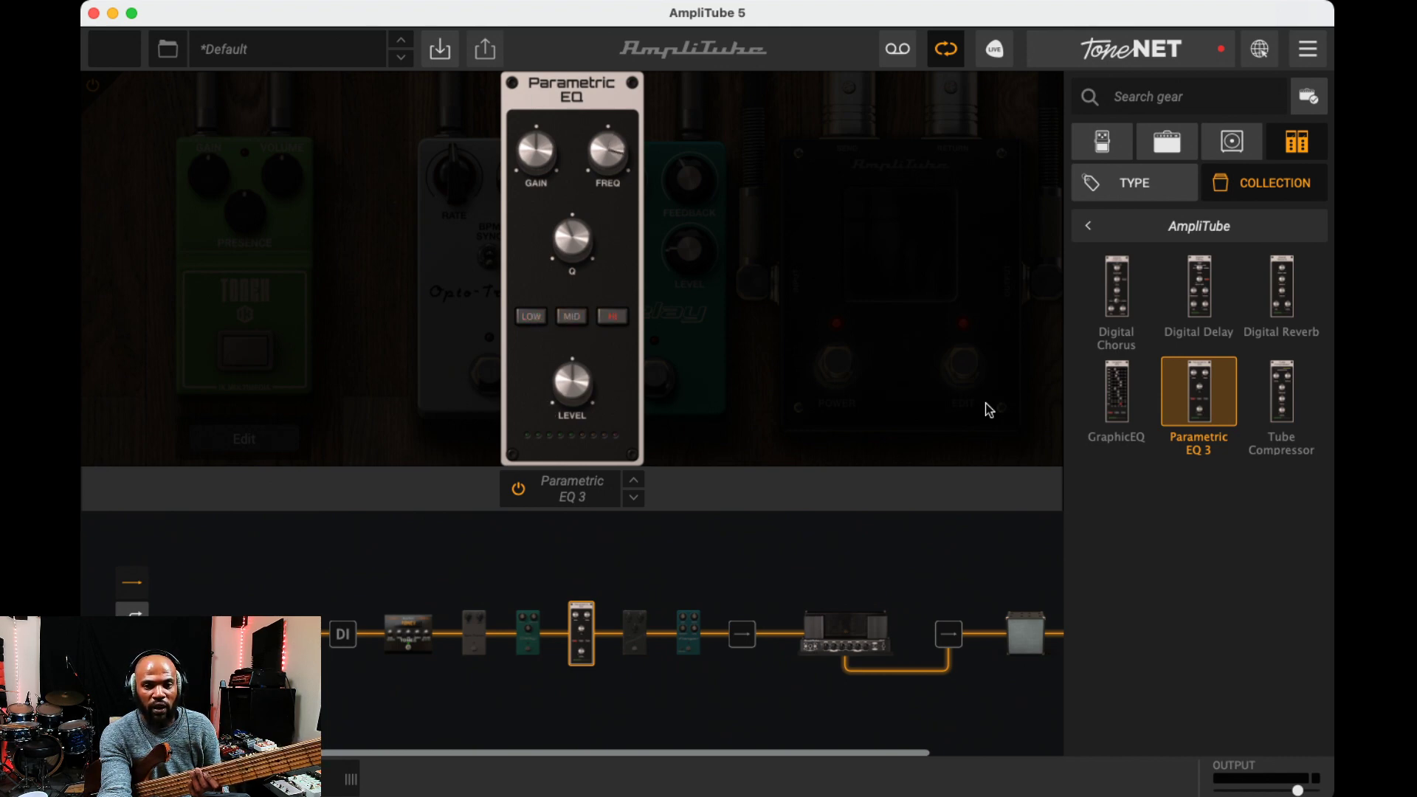
# Replace the Parametric EQ 3 with a GraphicEQ and view its low, mid and high band sliders, ending on the low band
pyautogui.click(1118, 406)
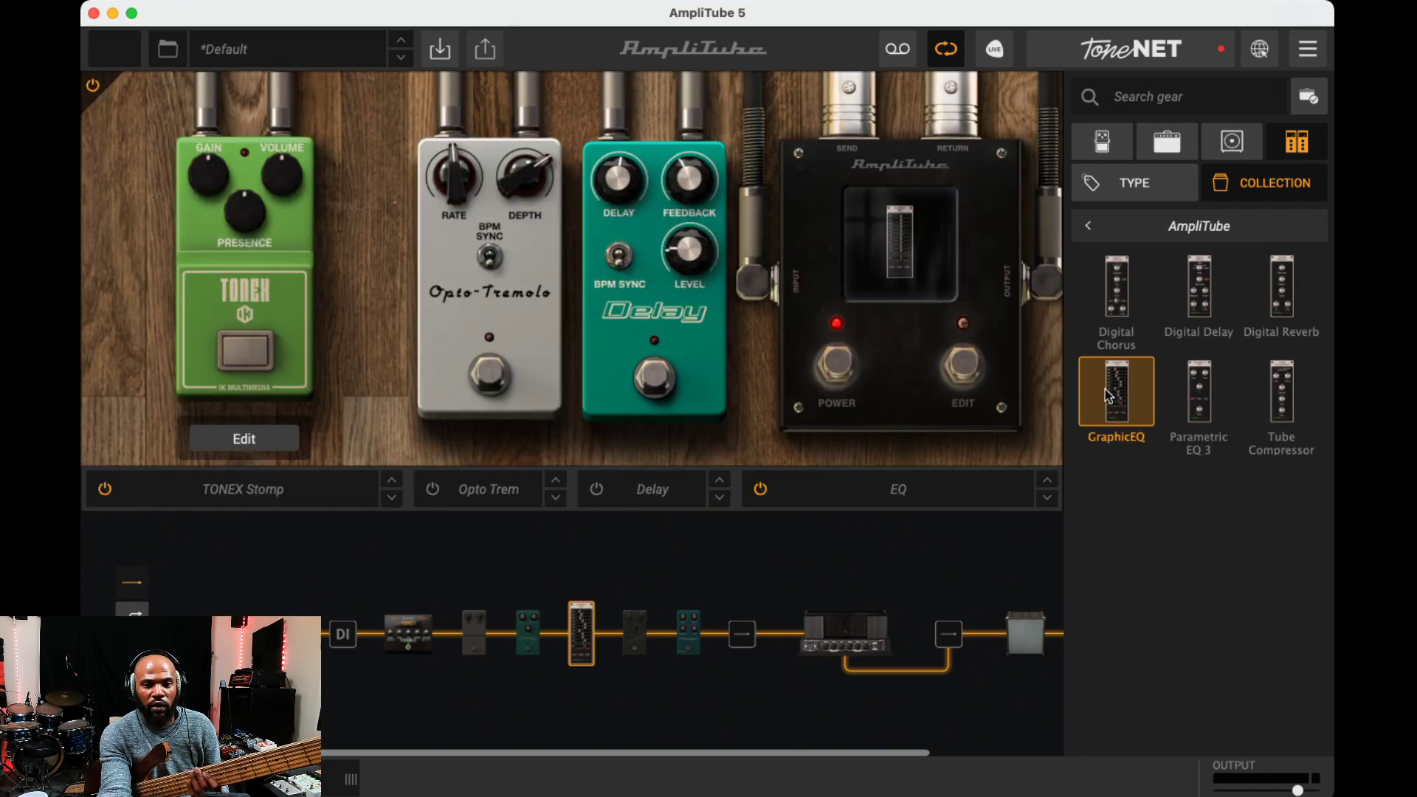
pyautogui.click(975, 366)
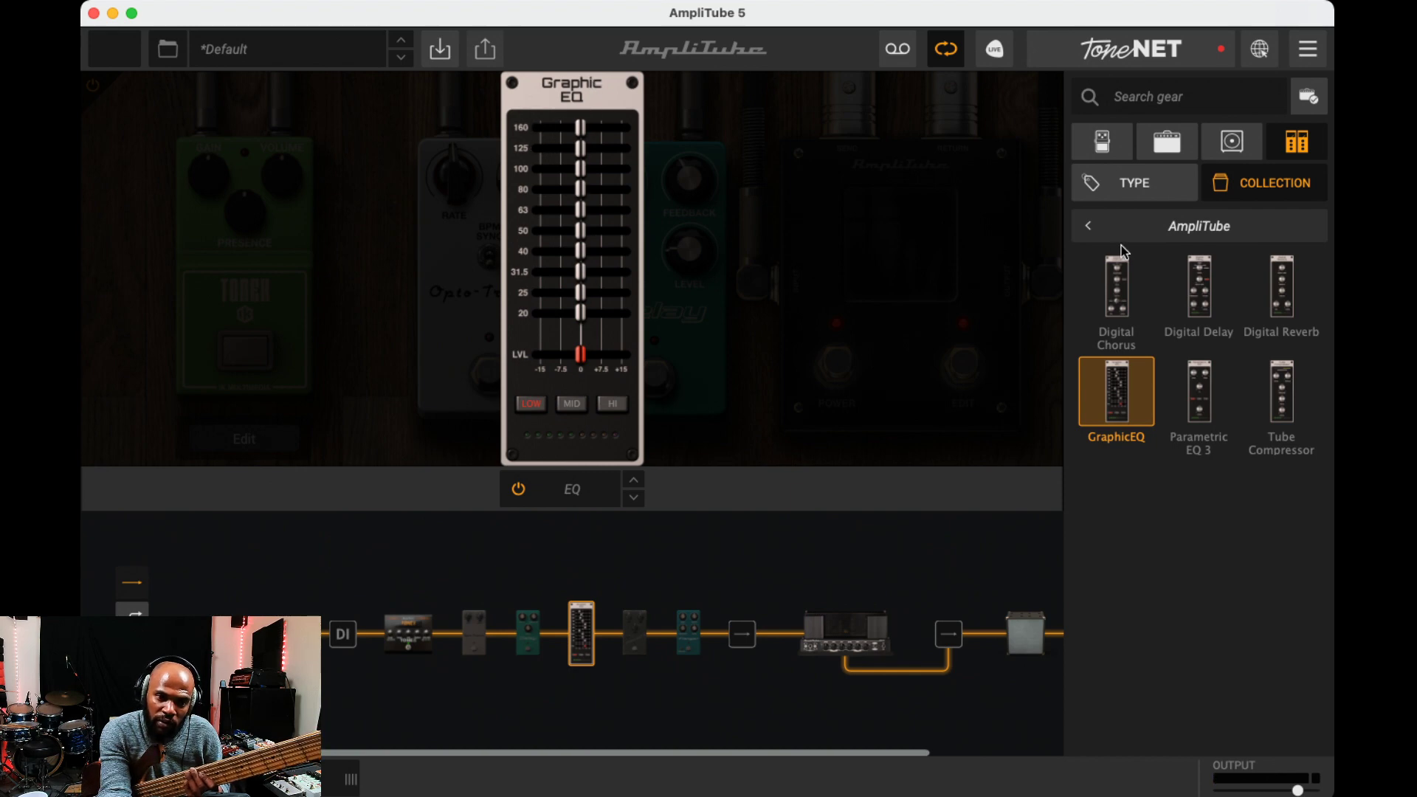
pyautogui.click(577, 406)
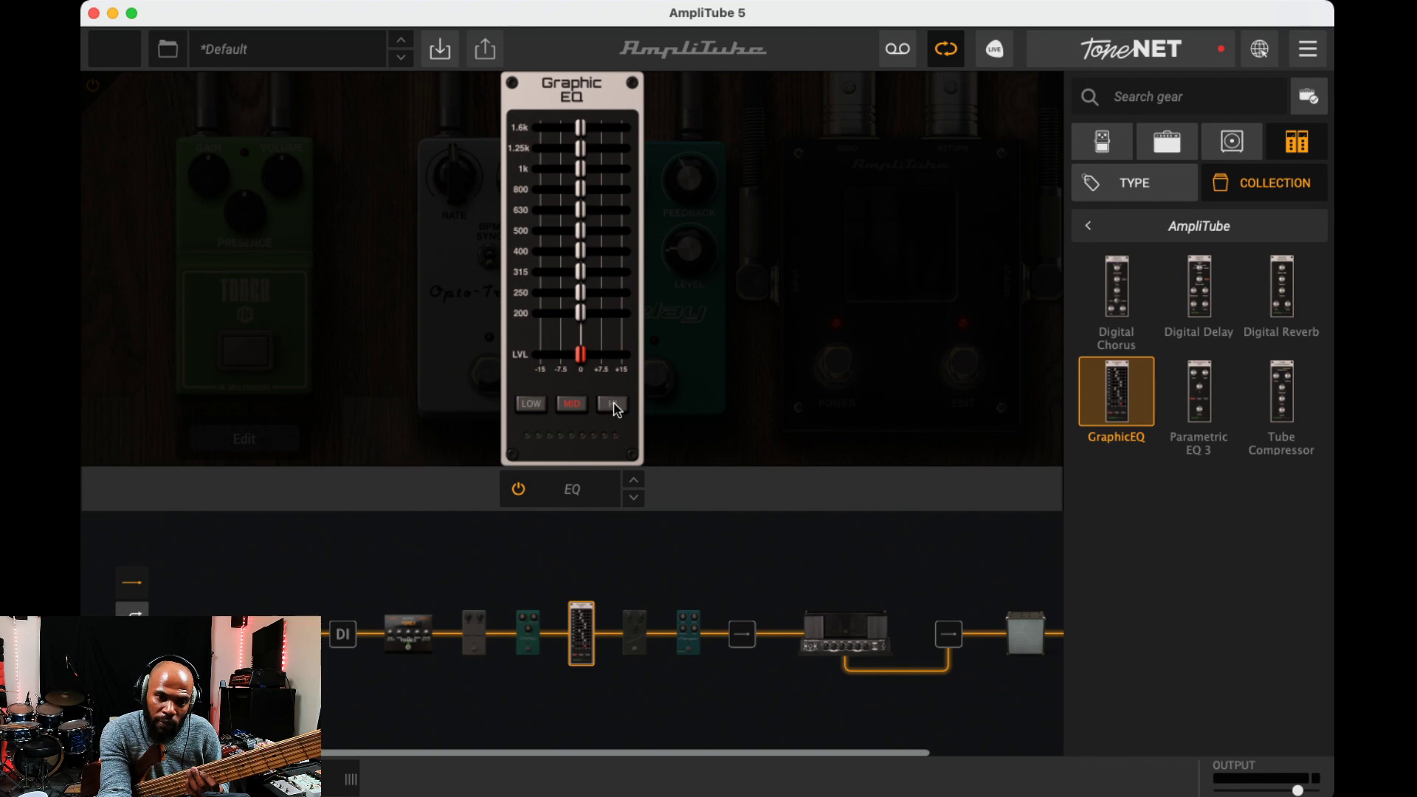
pyautogui.click(549, 407)
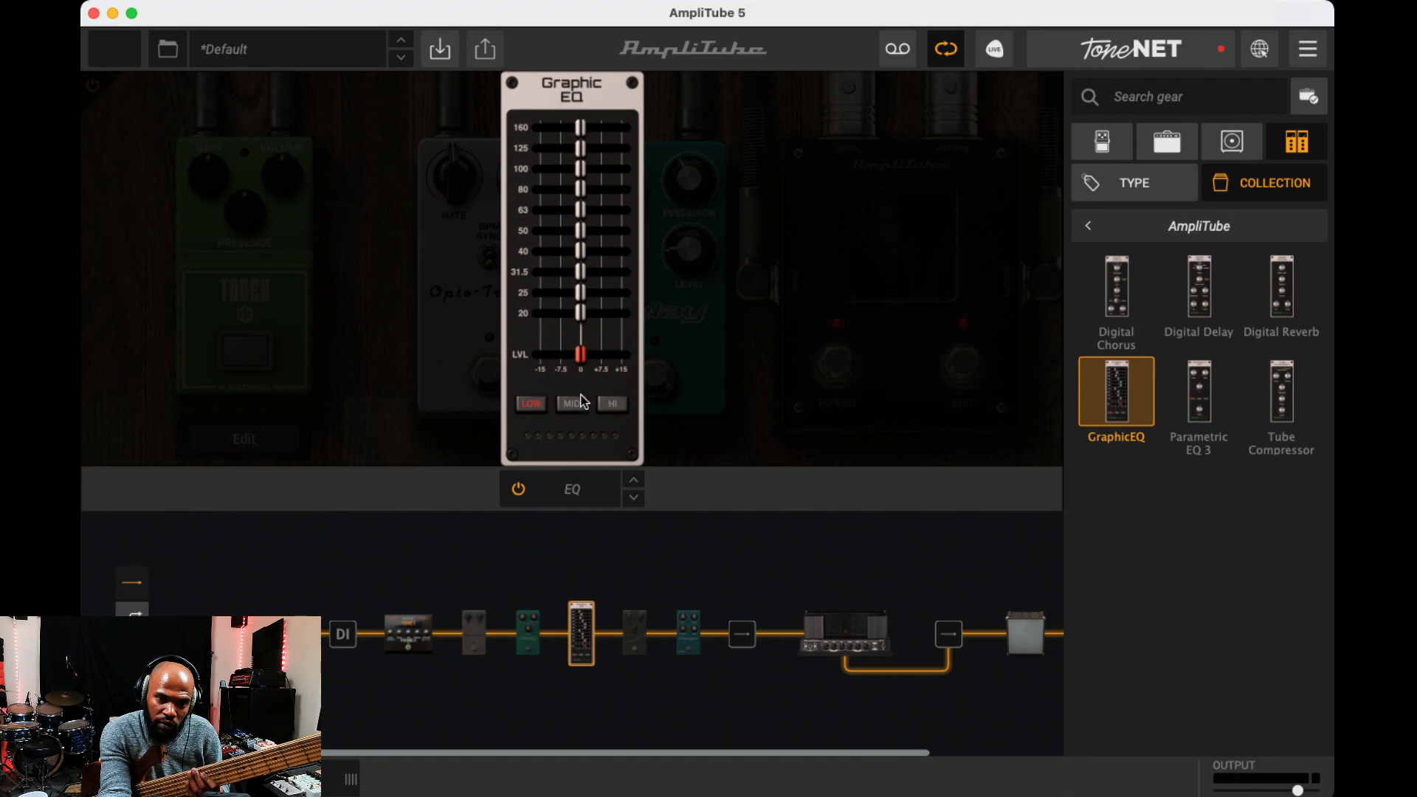
pyautogui.click(572, 404)
pyautogui.click(524, 410)
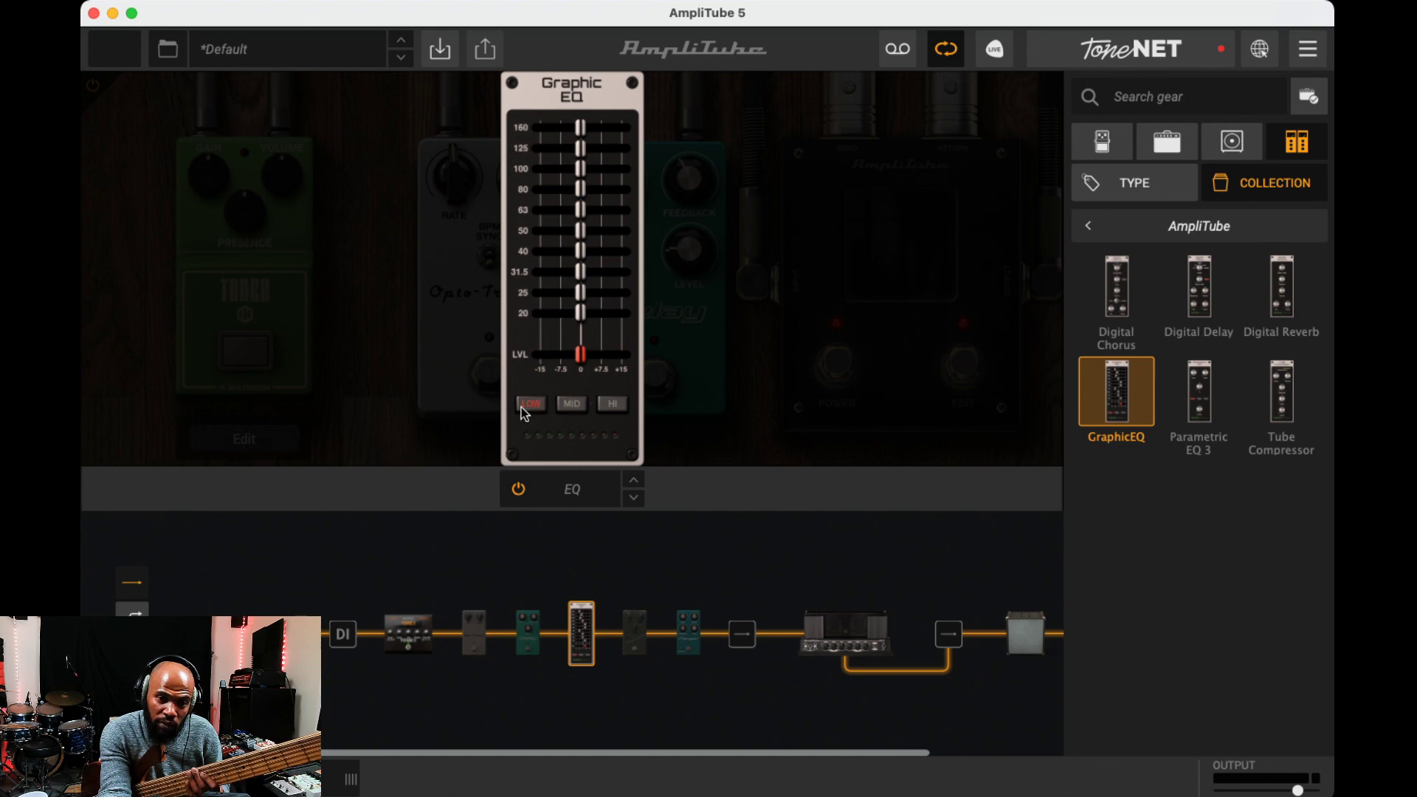
pyautogui.click(572, 404)
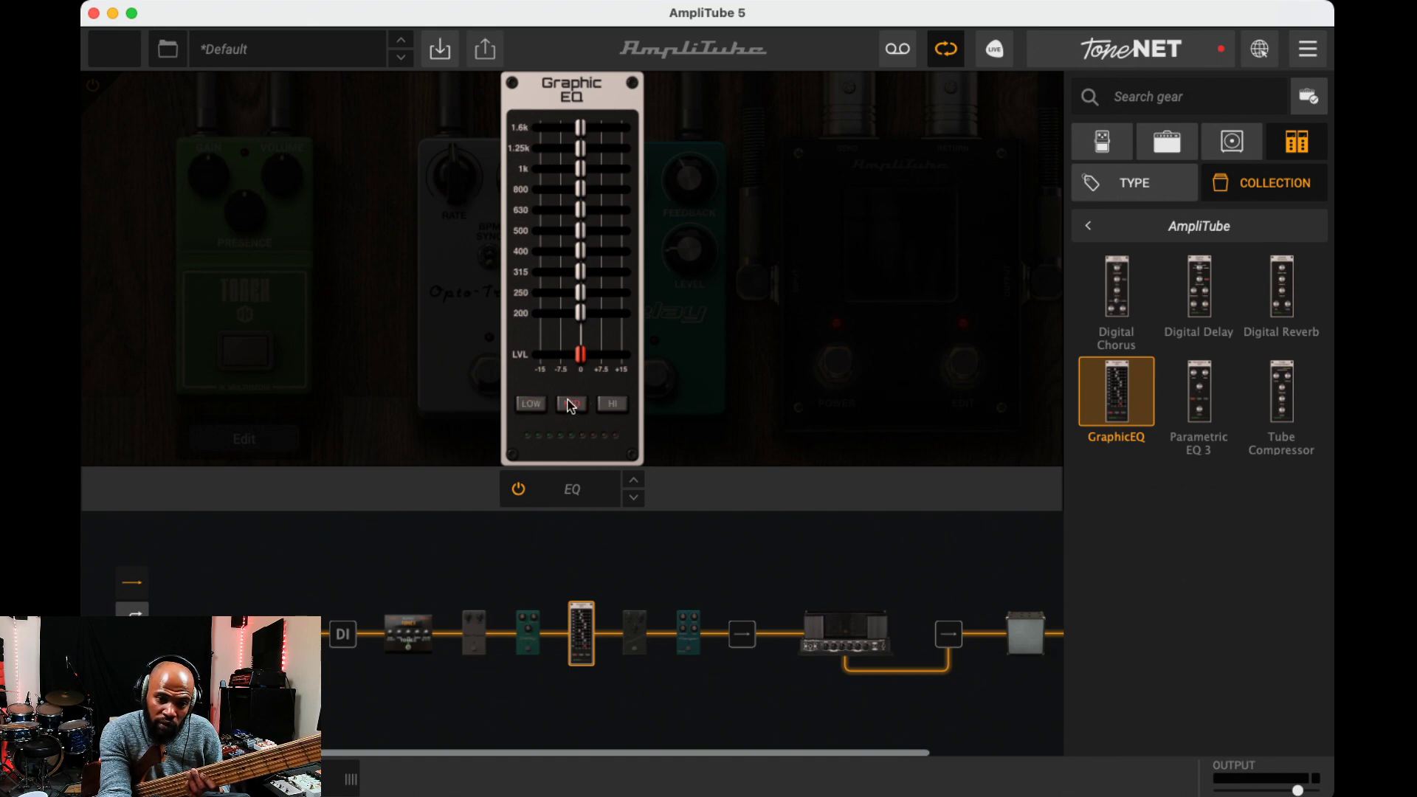
pyautogui.click(614, 406)
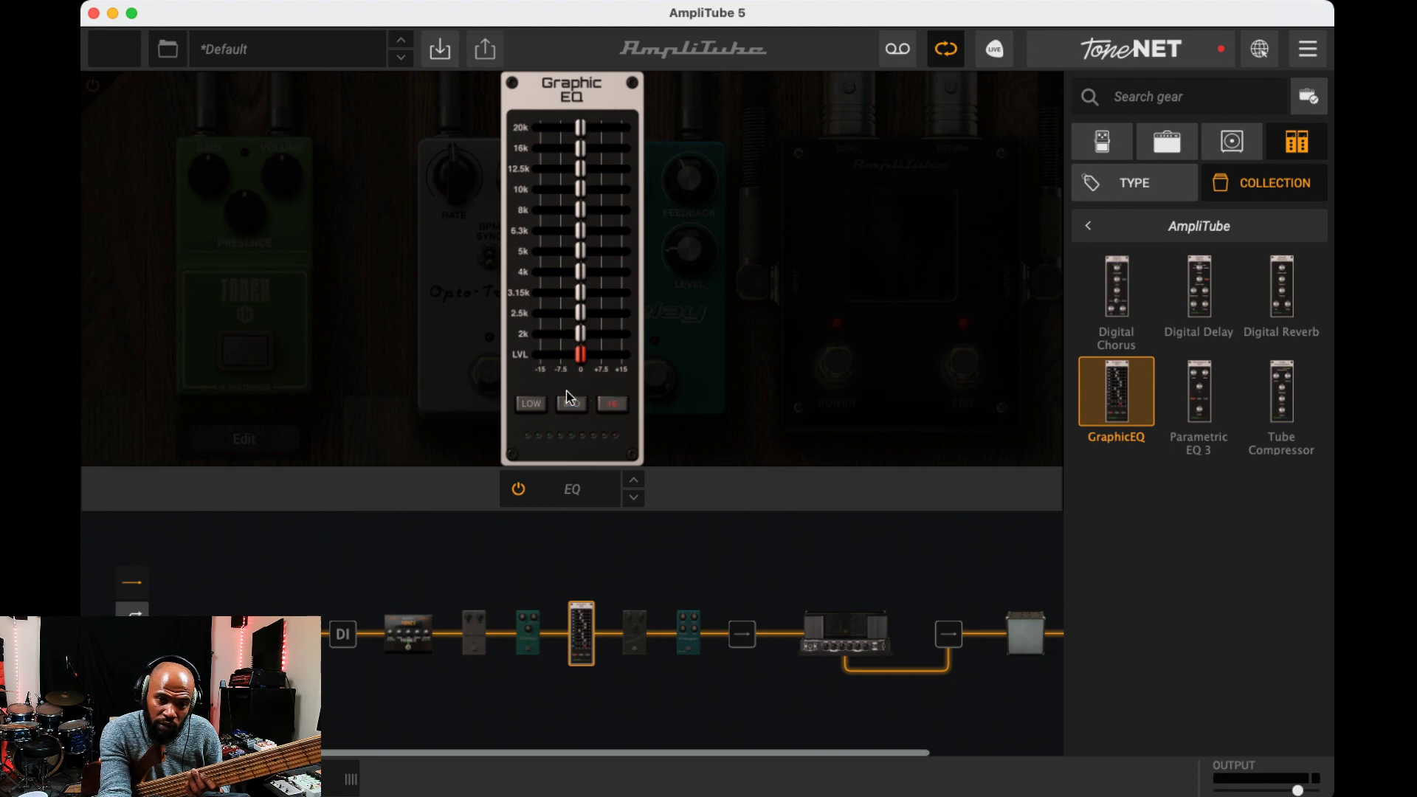
pyautogui.click(519, 405)
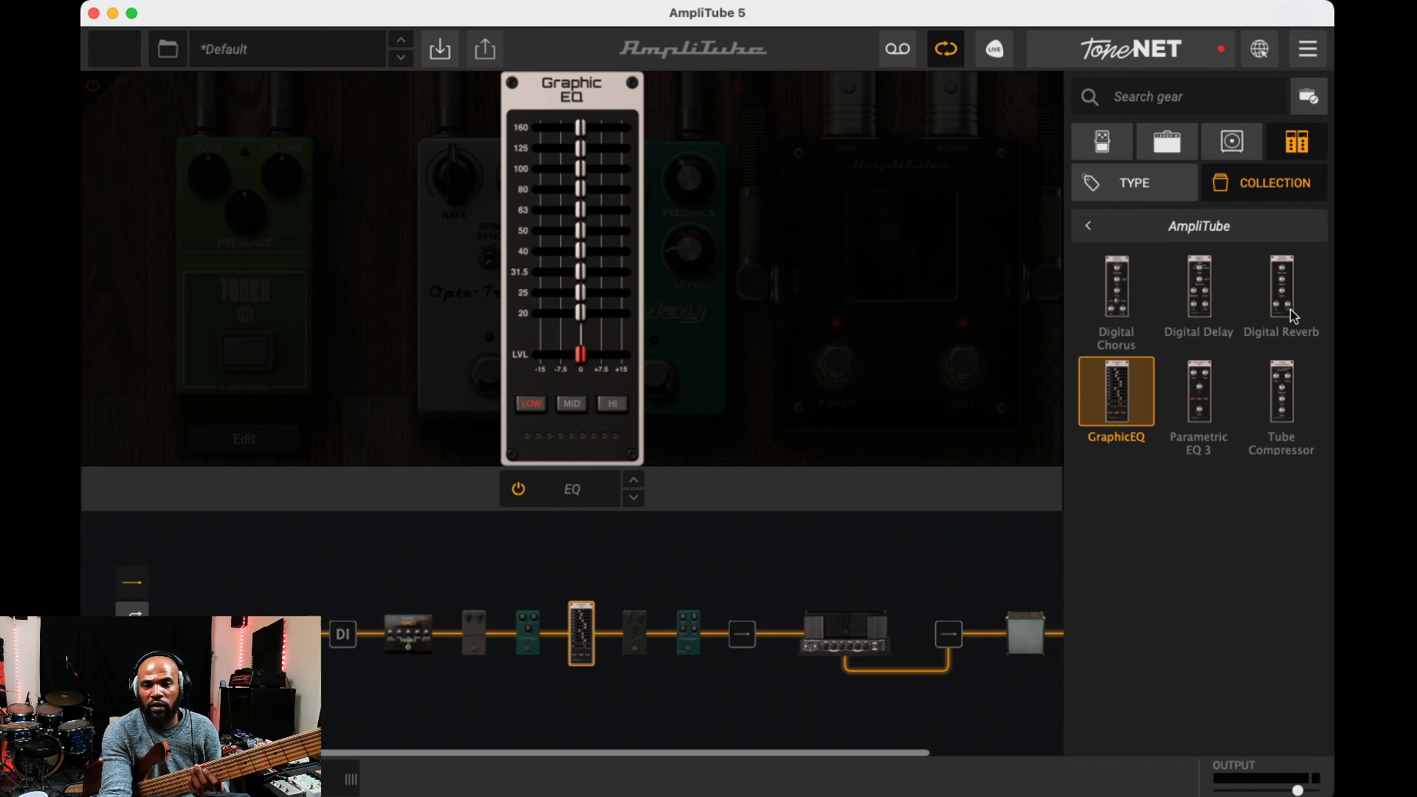
# Swap the GraphicEQ for a Digital Reverb and that for a Digital Delay, opening the controls of each
pyautogui.moveTo(1278, 310); pyautogui.dragTo(832, 340)
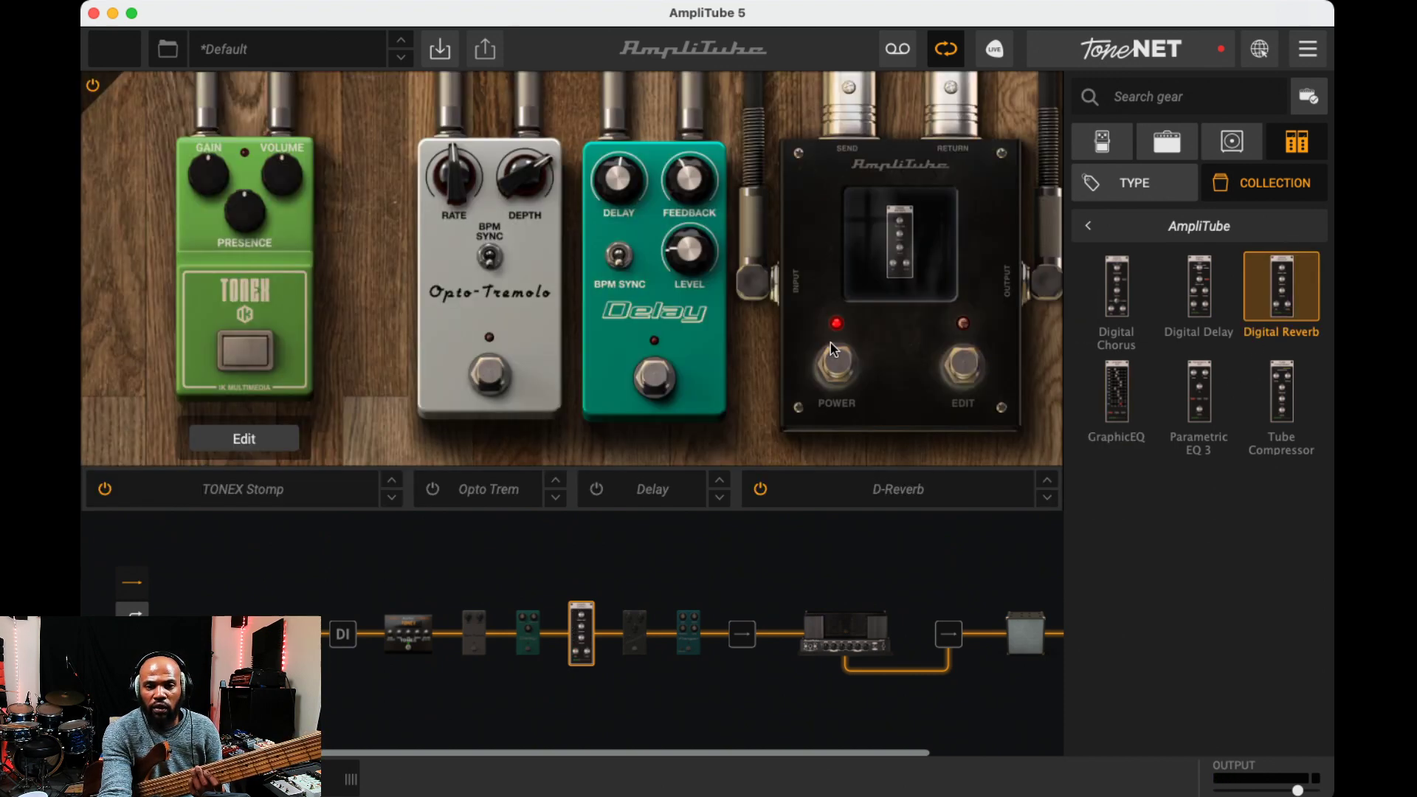
pyautogui.click(984, 357)
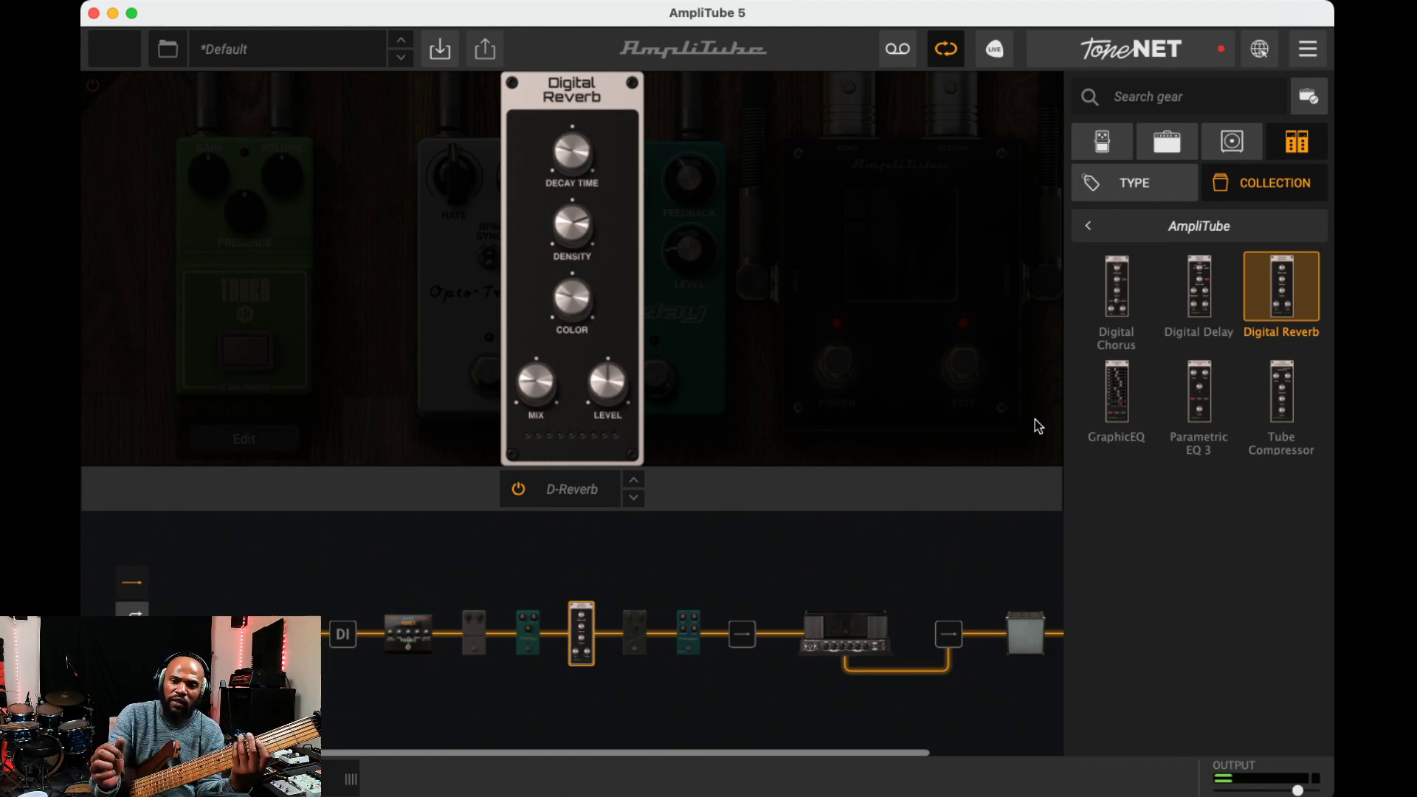
pyautogui.click(1210, 332)
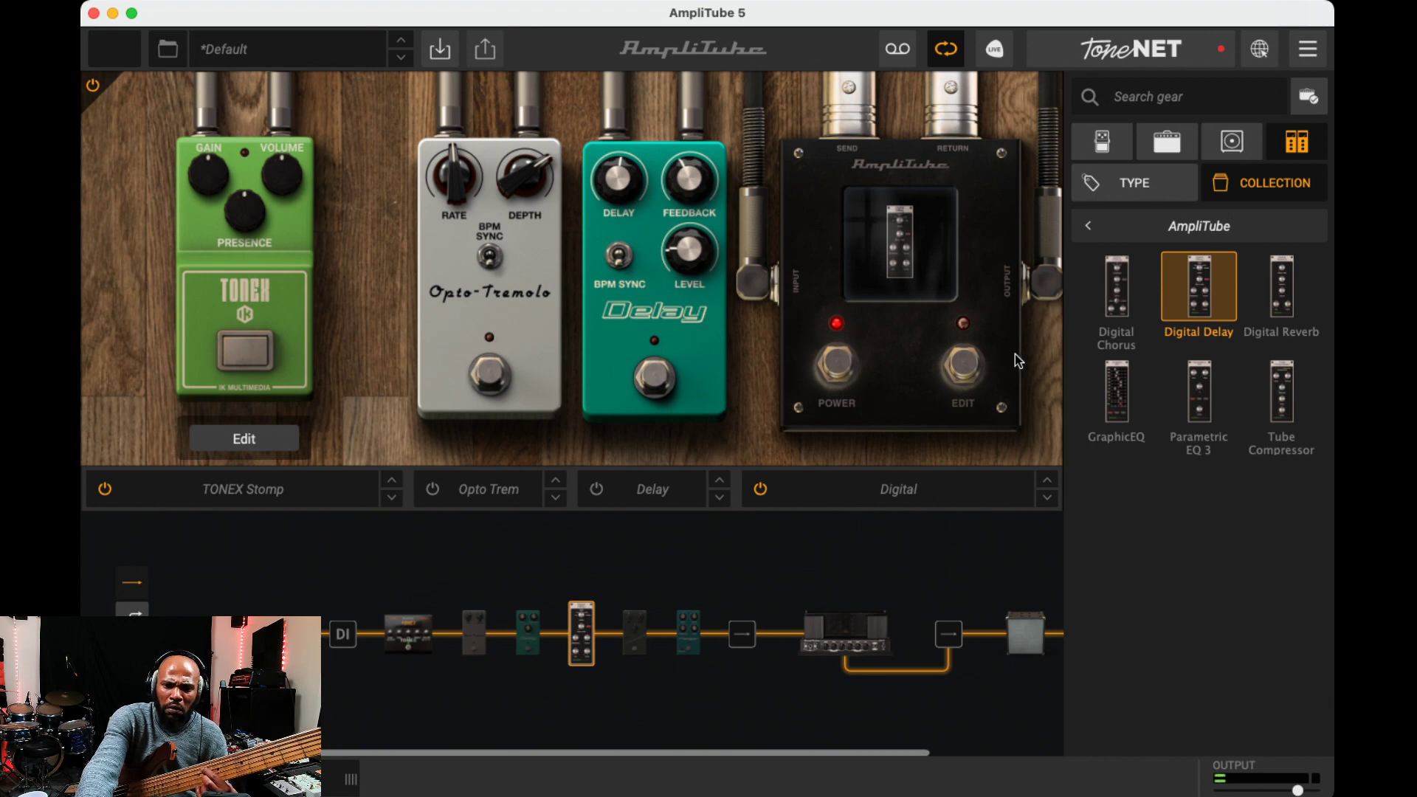
pyautogui.click(977, 362)
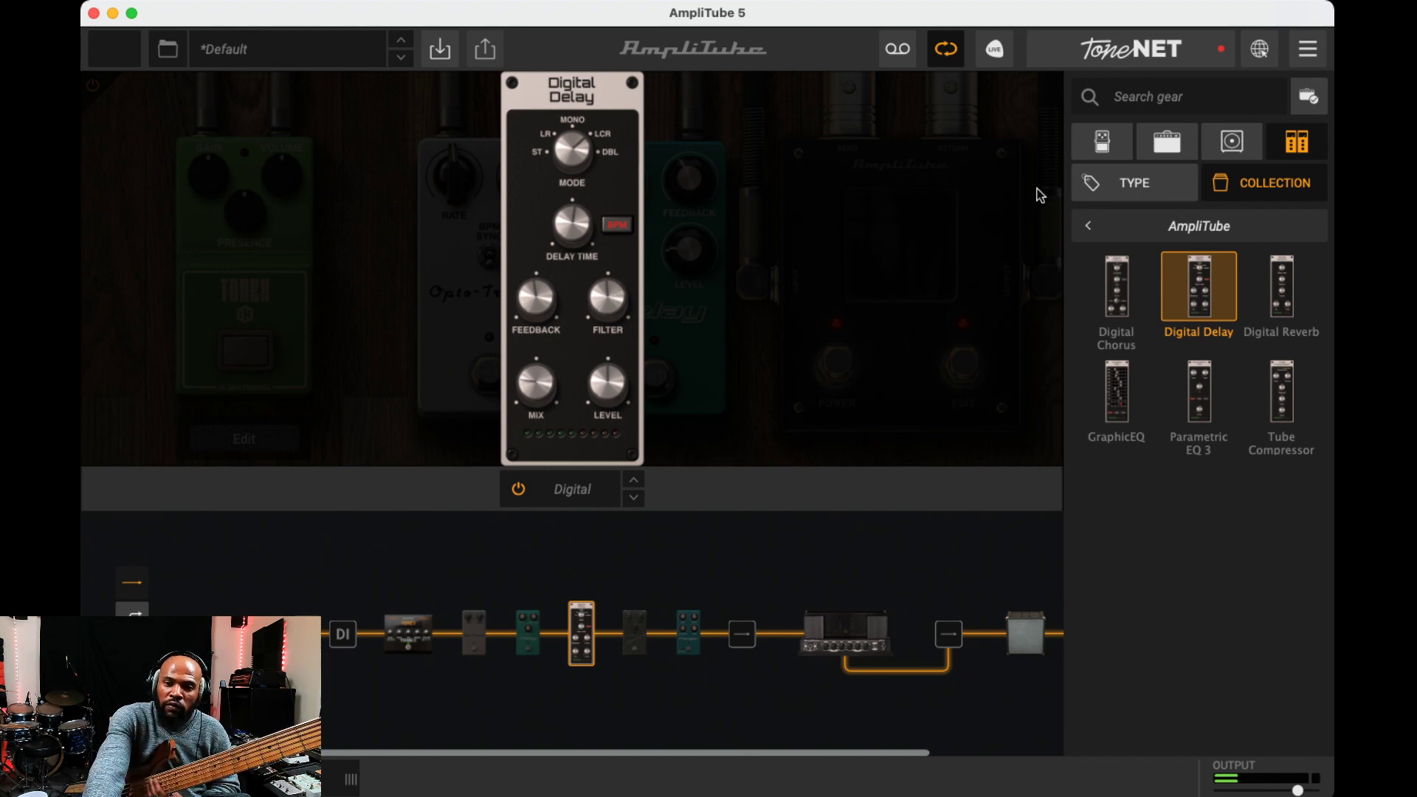
# Replace the Digital Delay rack effect with a Digital Chorus and open its controls
pyautogui.click(1133, 285)
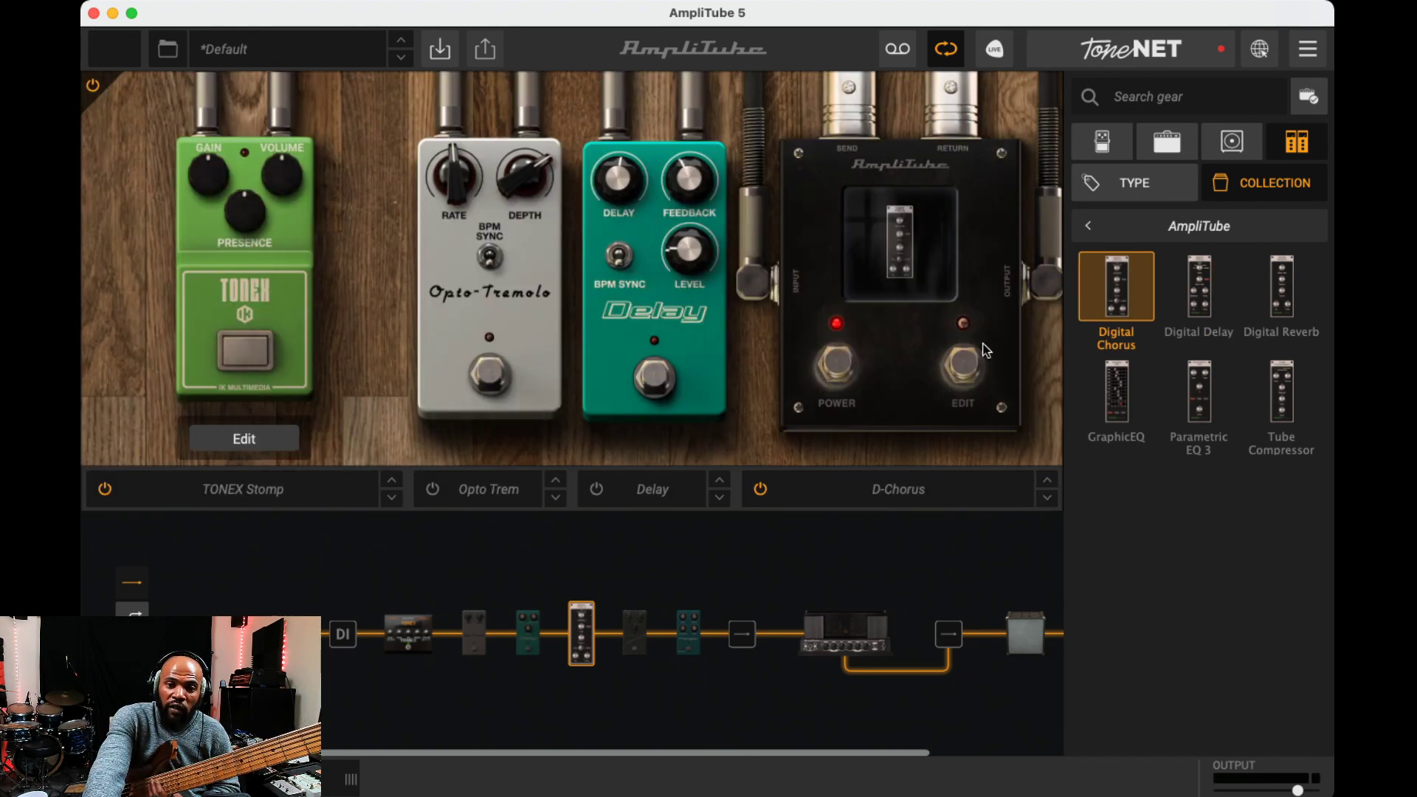
pyautogui.click(966, 360)
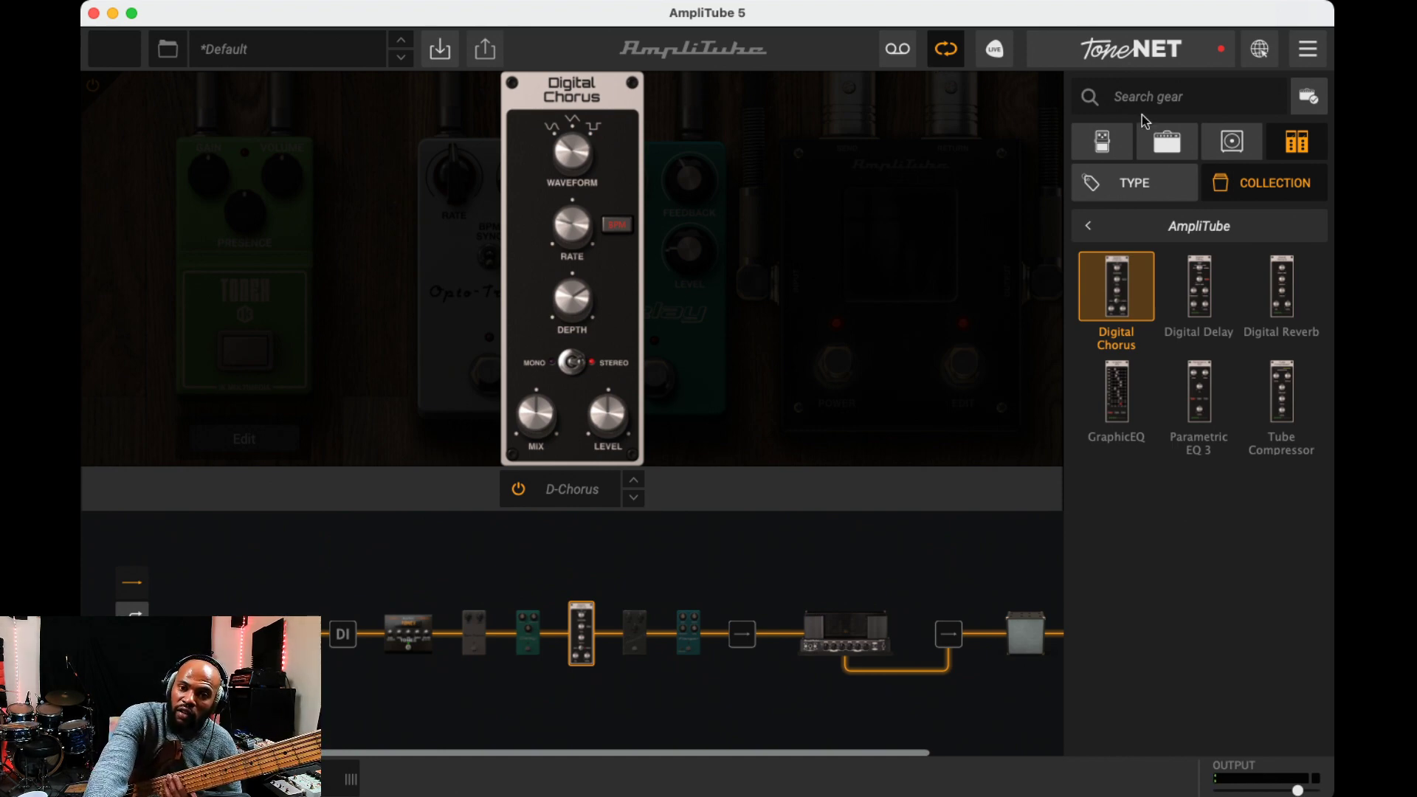
# Review the amps and cabinets available in the SVX 1 and SVX 2 collections
pyautogui.click(1167, 137)
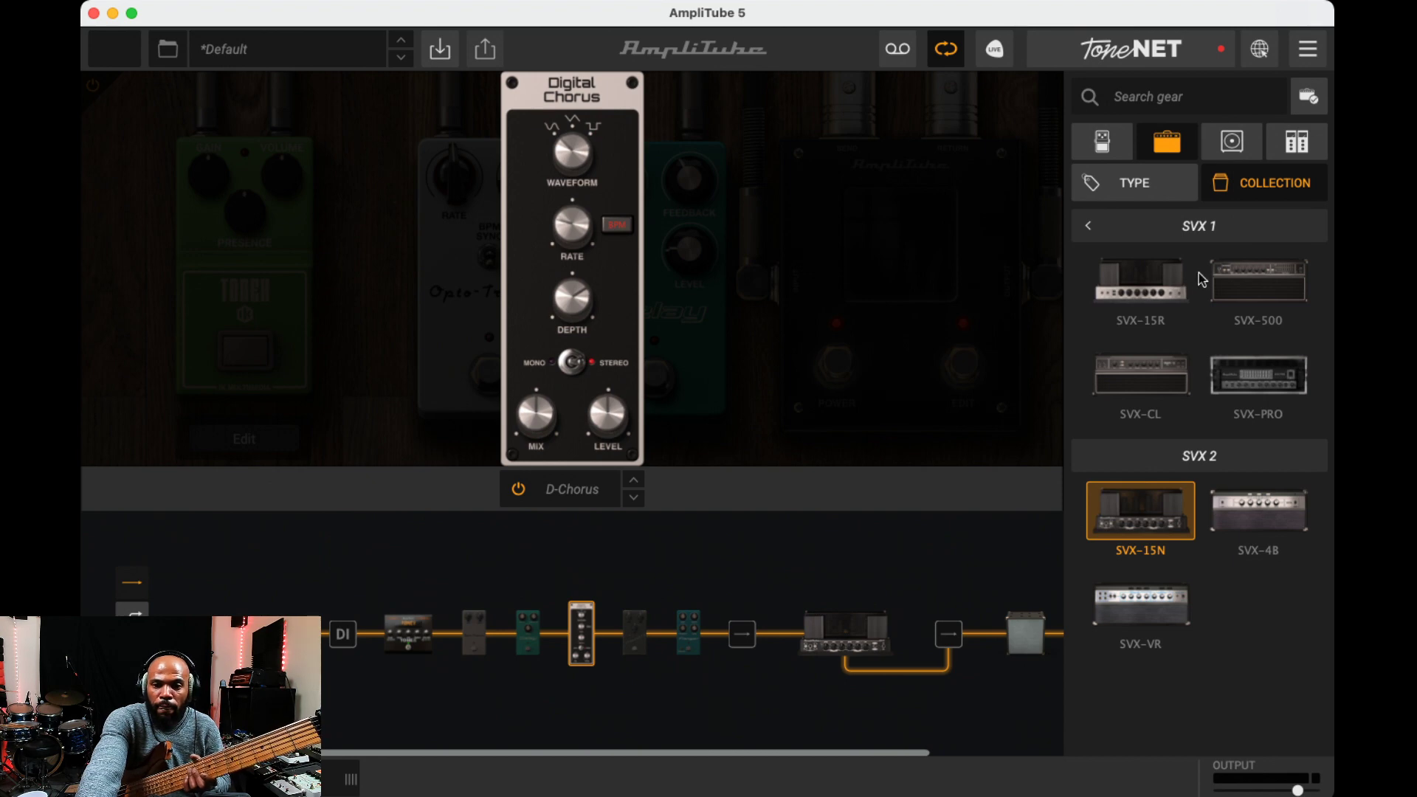
pyautogui.click(1232, 144)
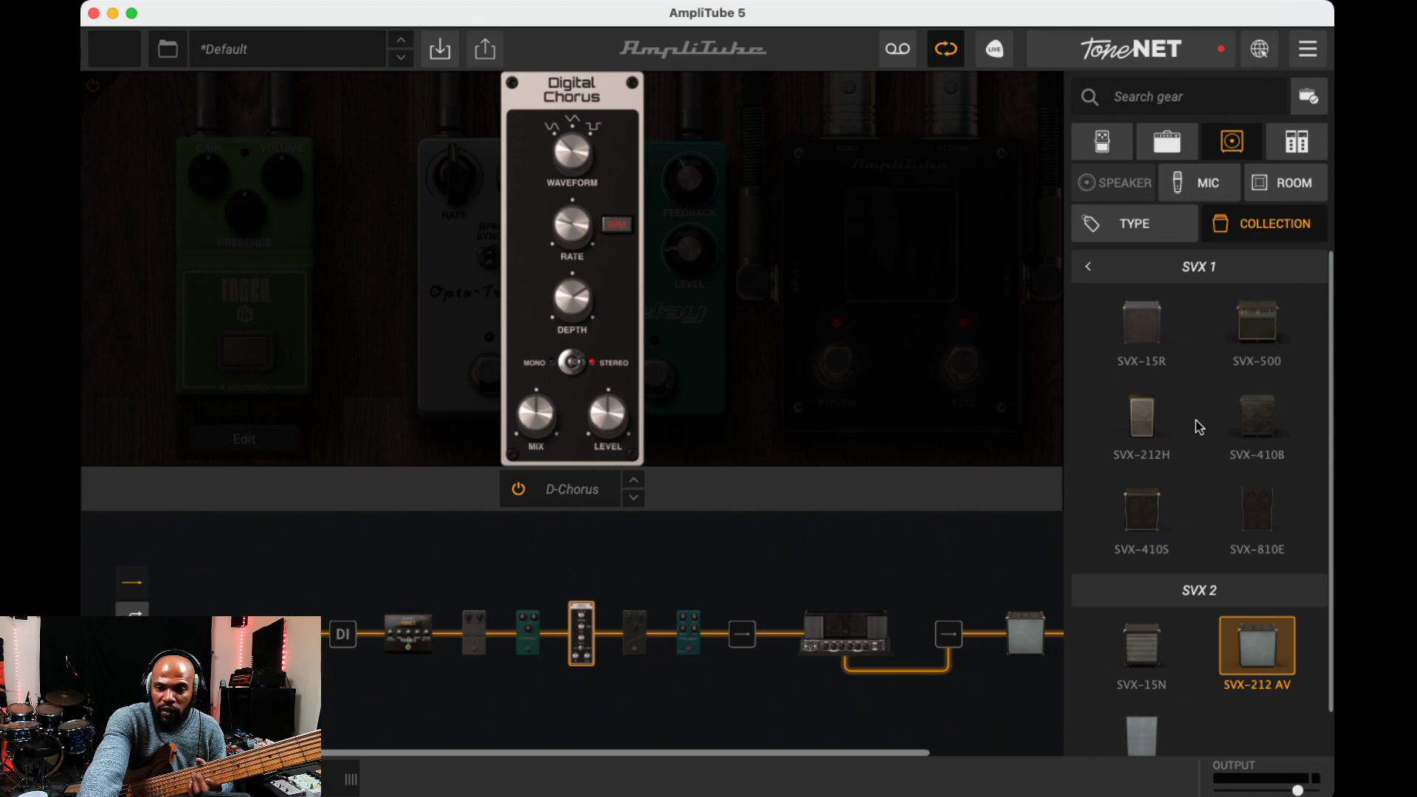
# Review the microphones, overhead pairs and room options available for the cabinet
pyautogui.click(1290, 191)
pyautogui.click(1299, 152)
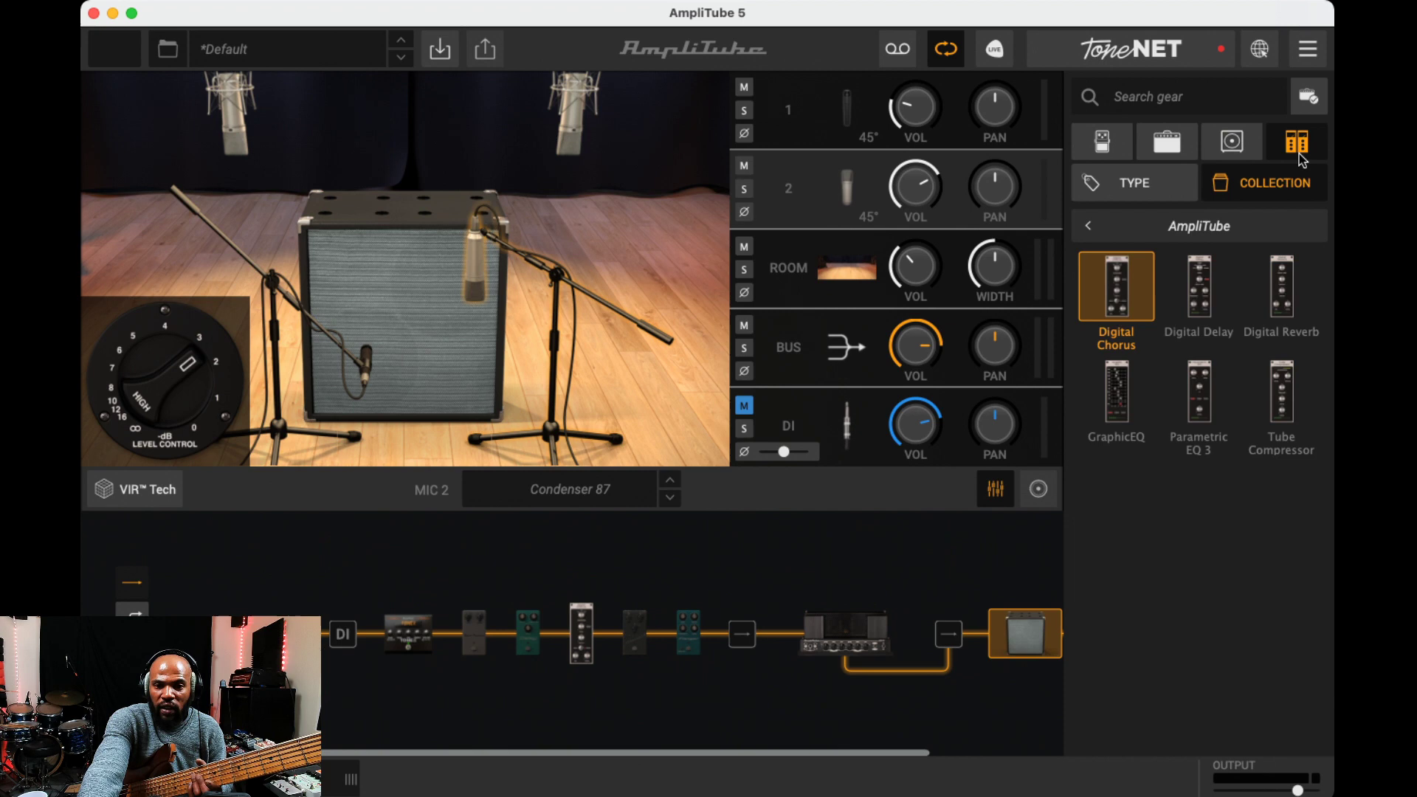
pyautogui.click(1215, 144)
pyautogui.click(1194, 187)
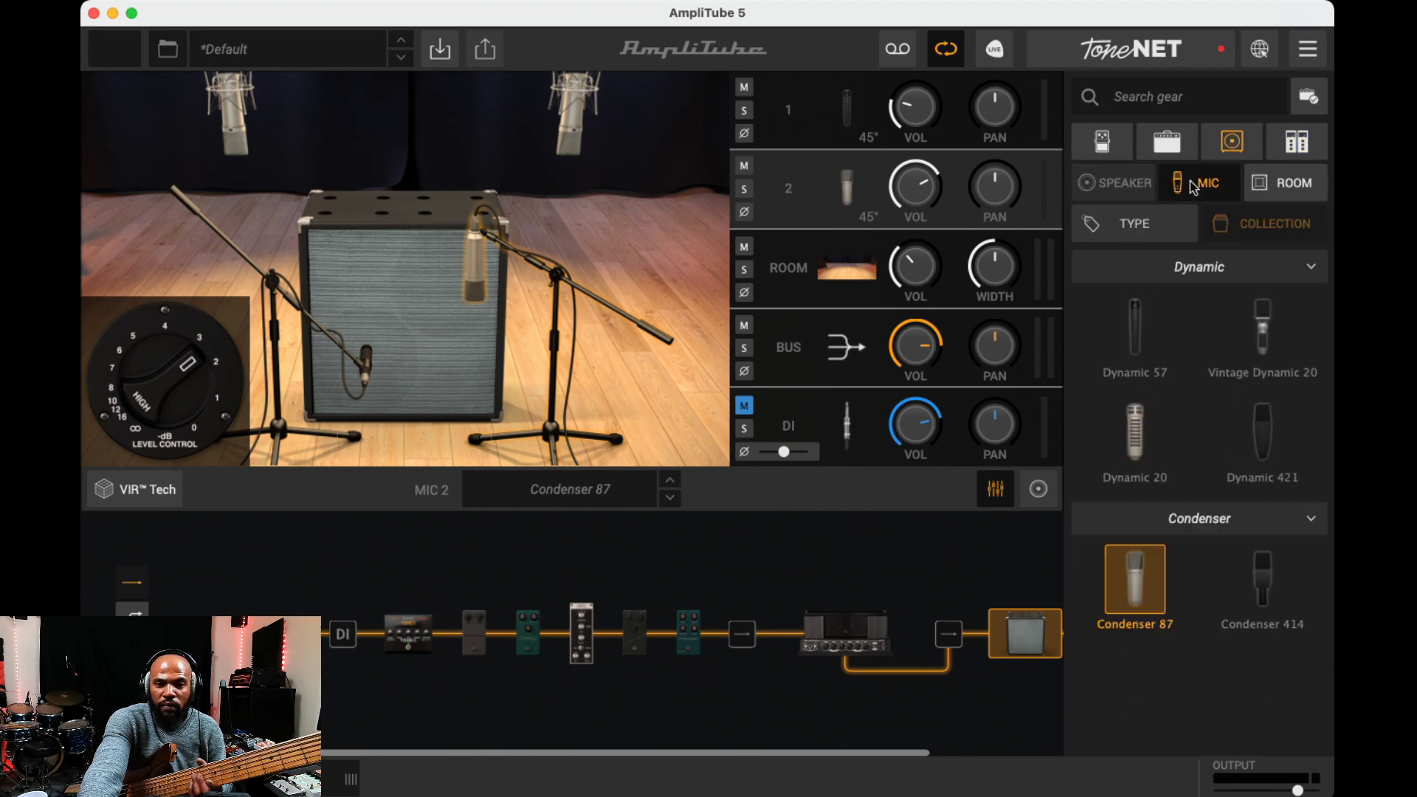
pyautogui.click(1268, 185)
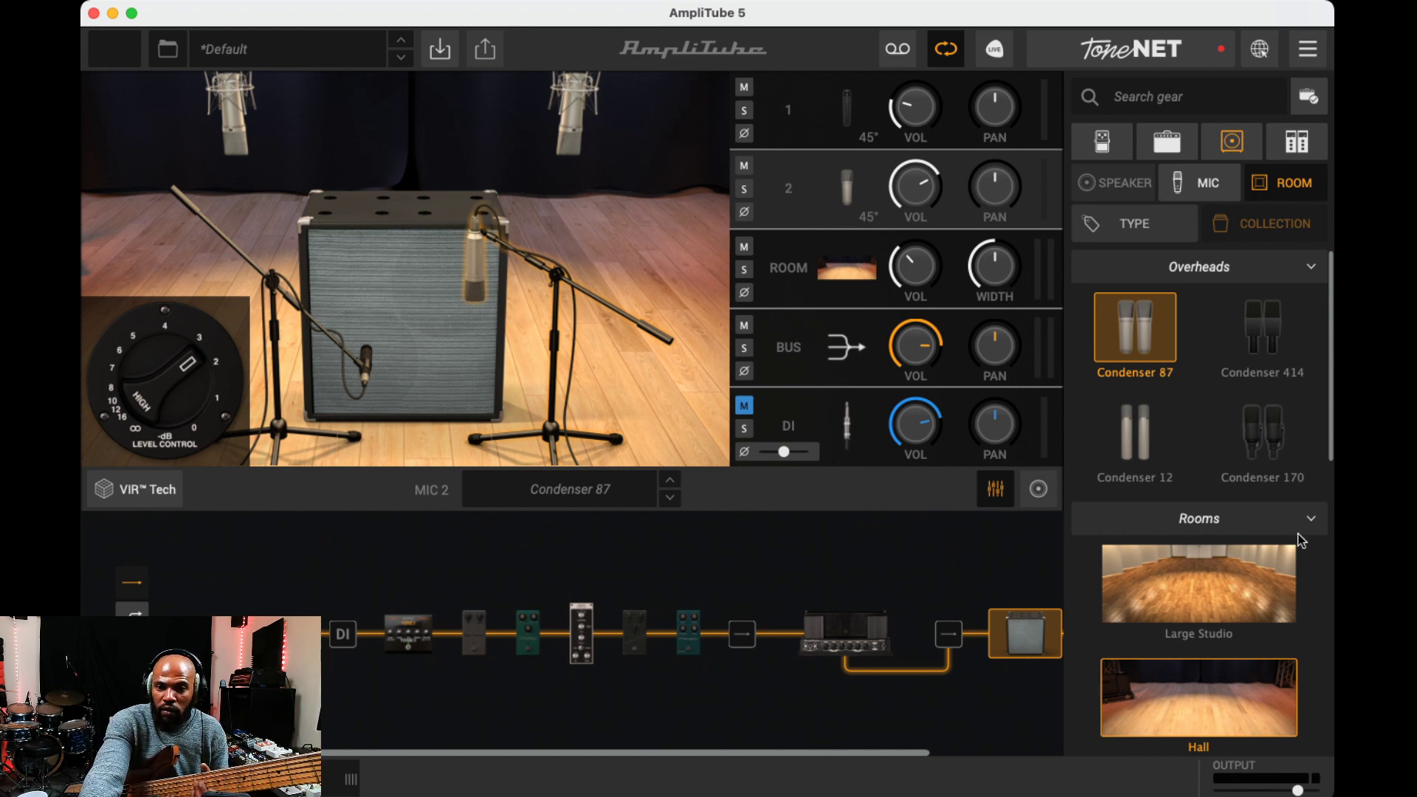
pyautogui.scroll(-5, 1250, 707)
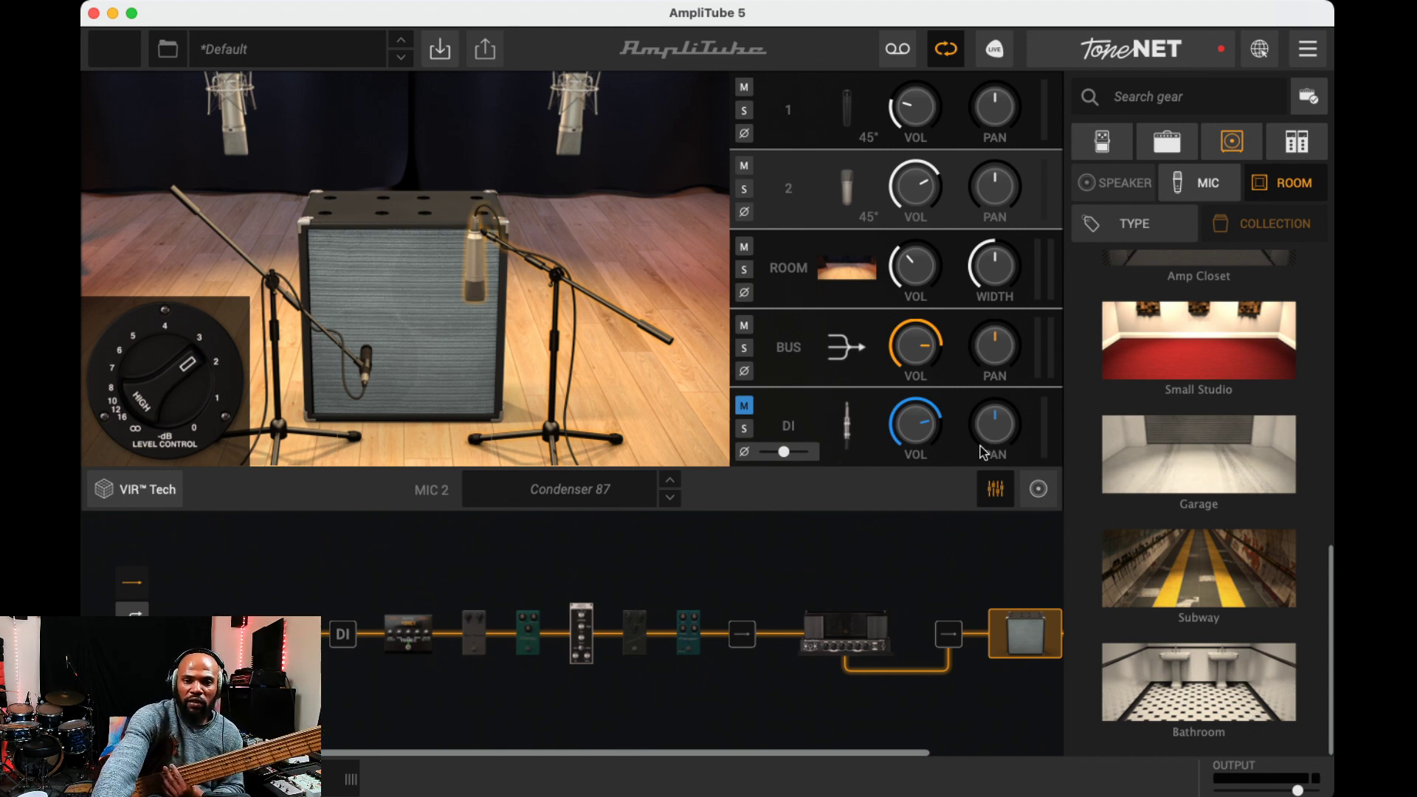
# Try the Condenser 87 on mic 1, return it to the Dynamic 57, and change mic 2 to a Dynamic 57
pyautogui.click(851, 132)
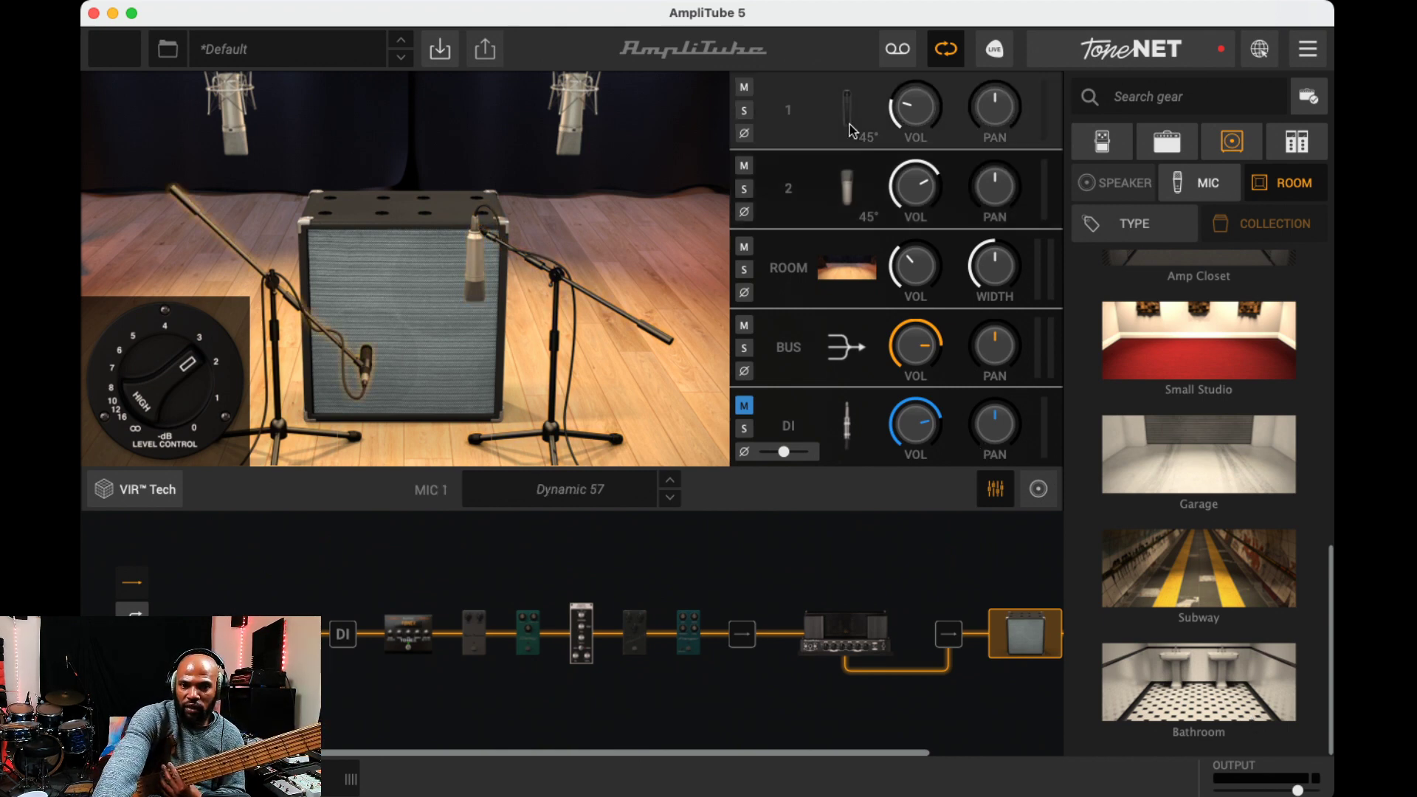
pyautogui.click(1211, 185)
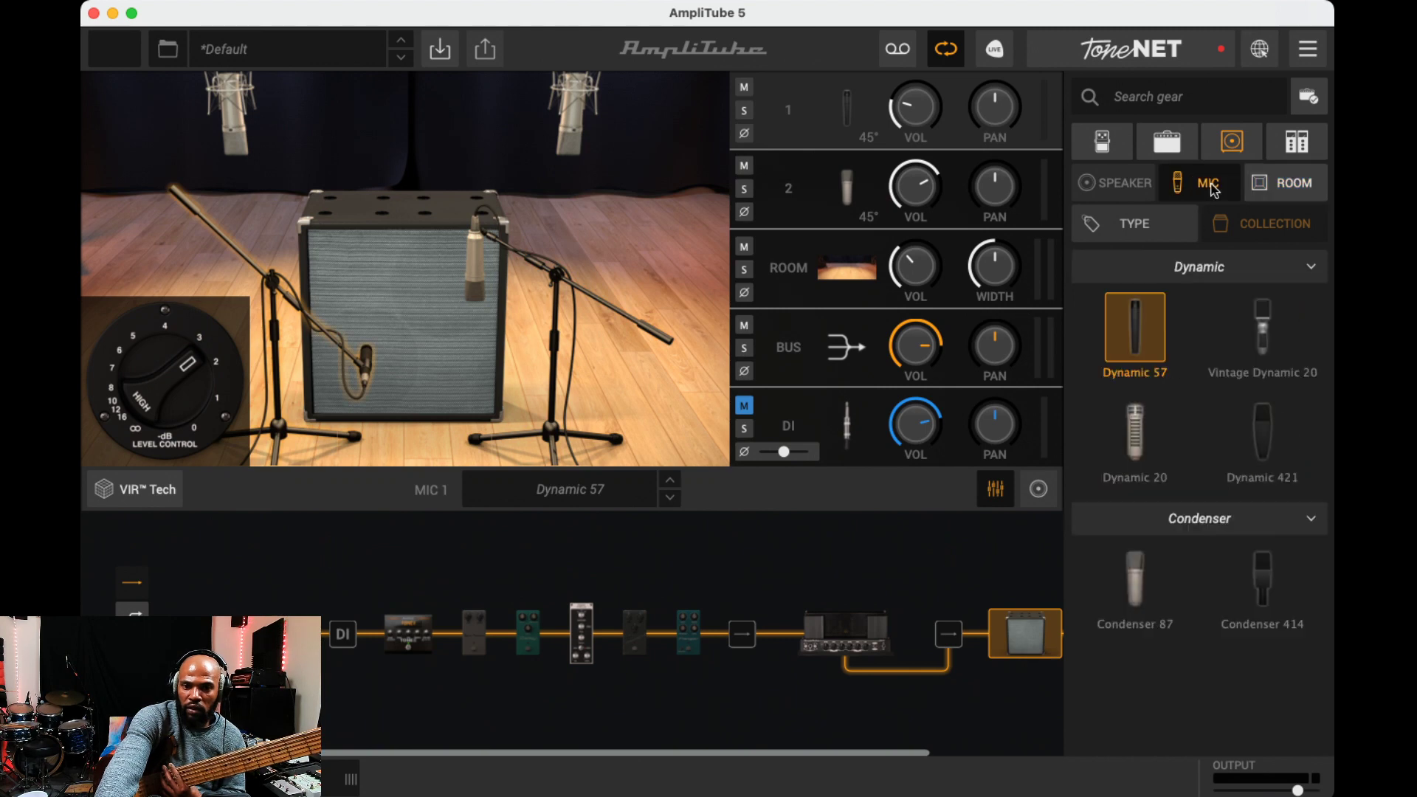
pyautogui.click(1148, 609)
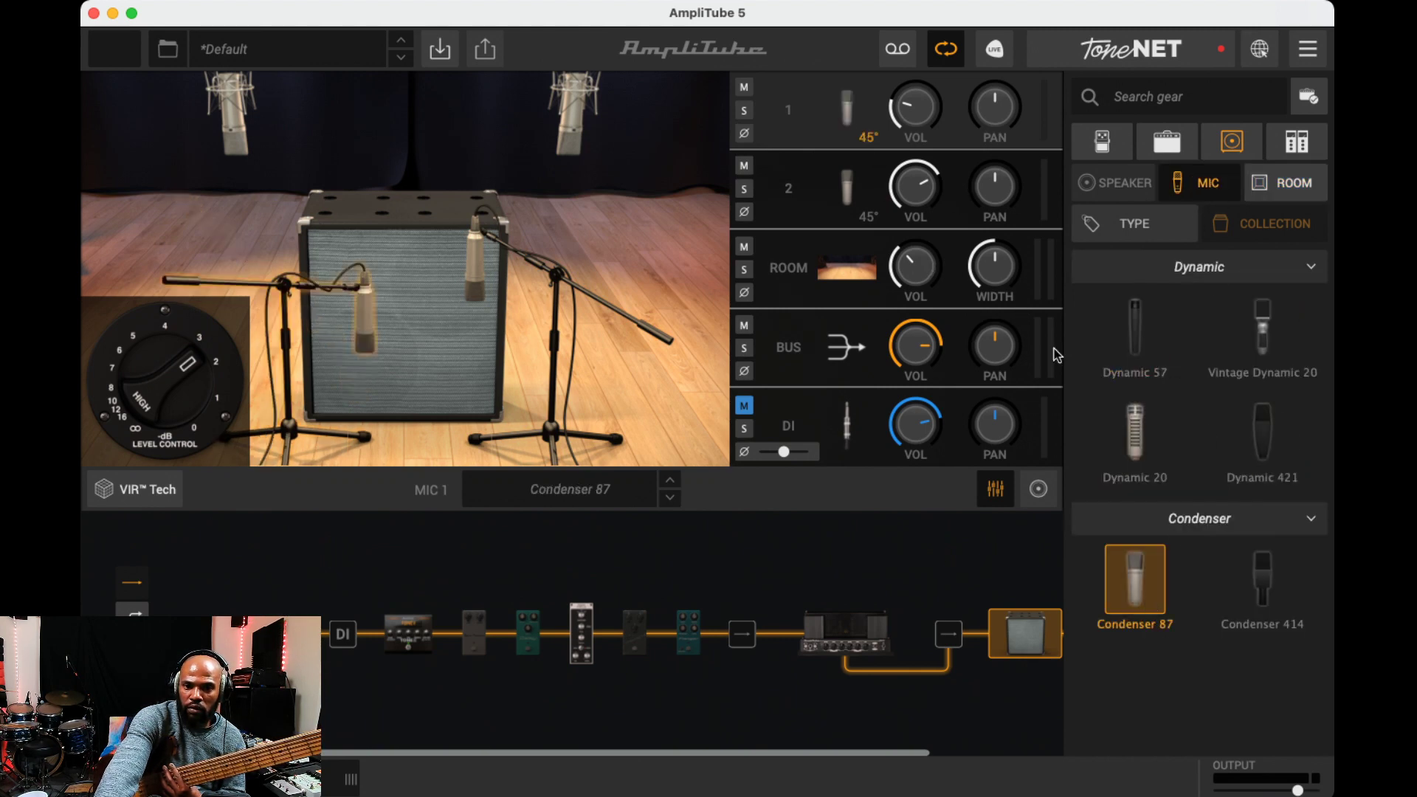
pyautogui.click(1135, 341)
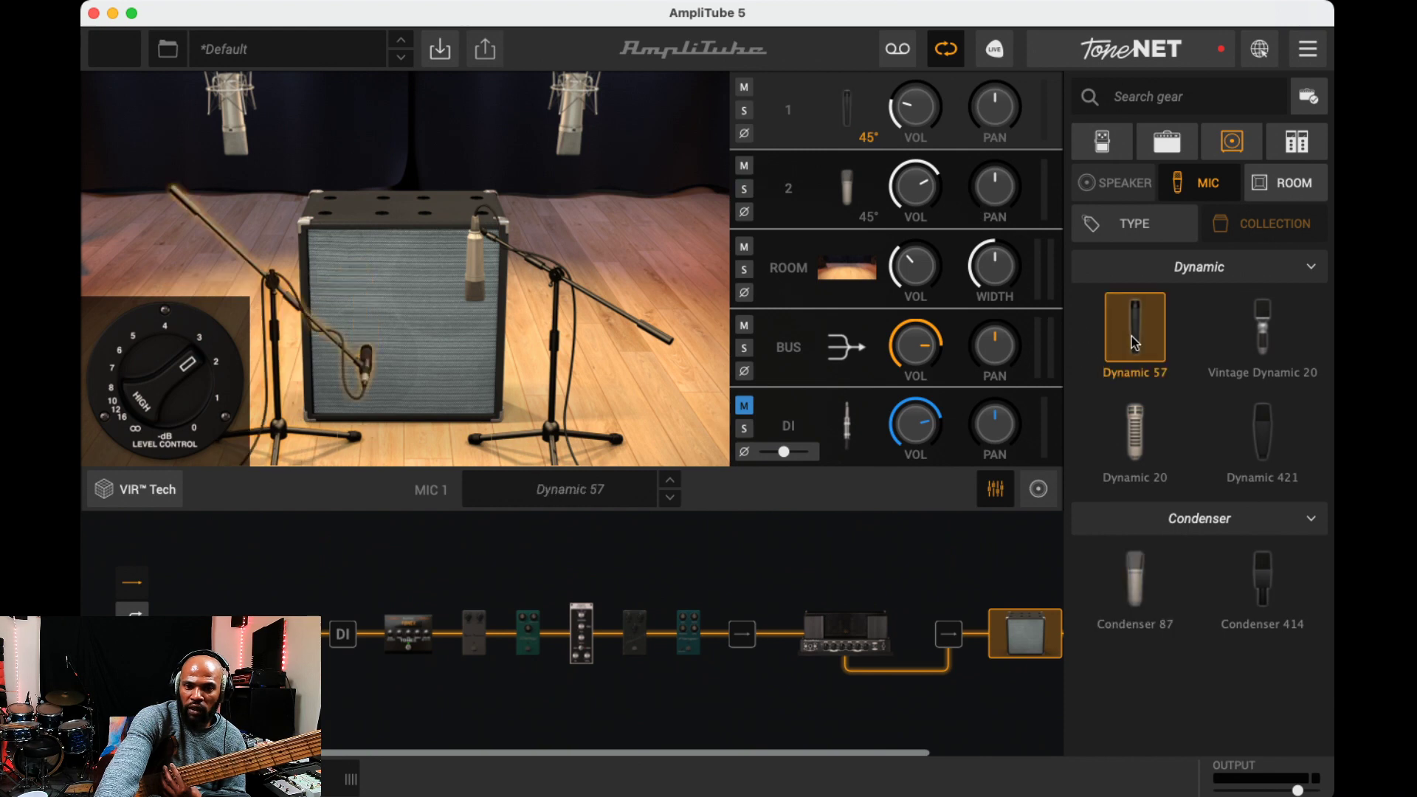
pyautogui.click(834, 207)
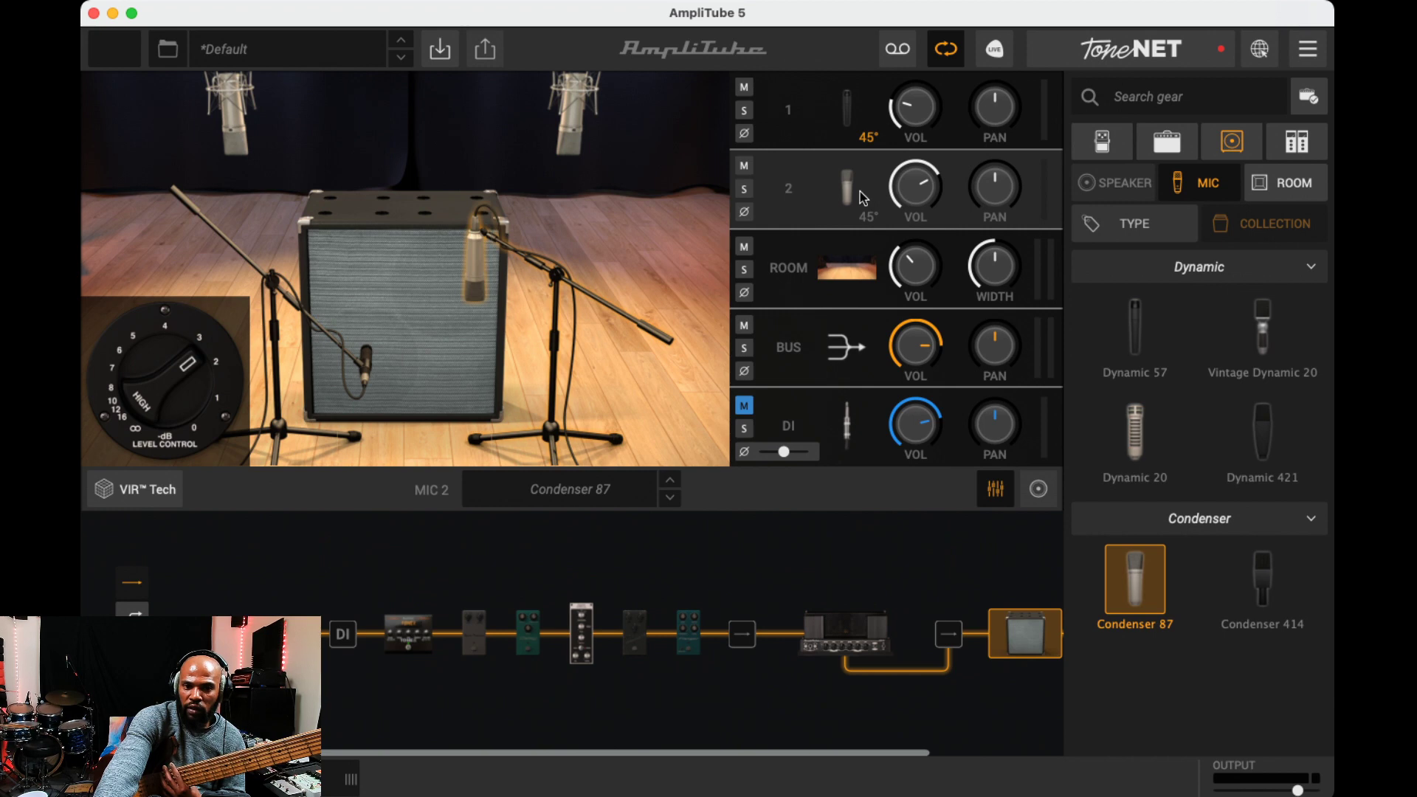
pyautogui.click(1160, 367)
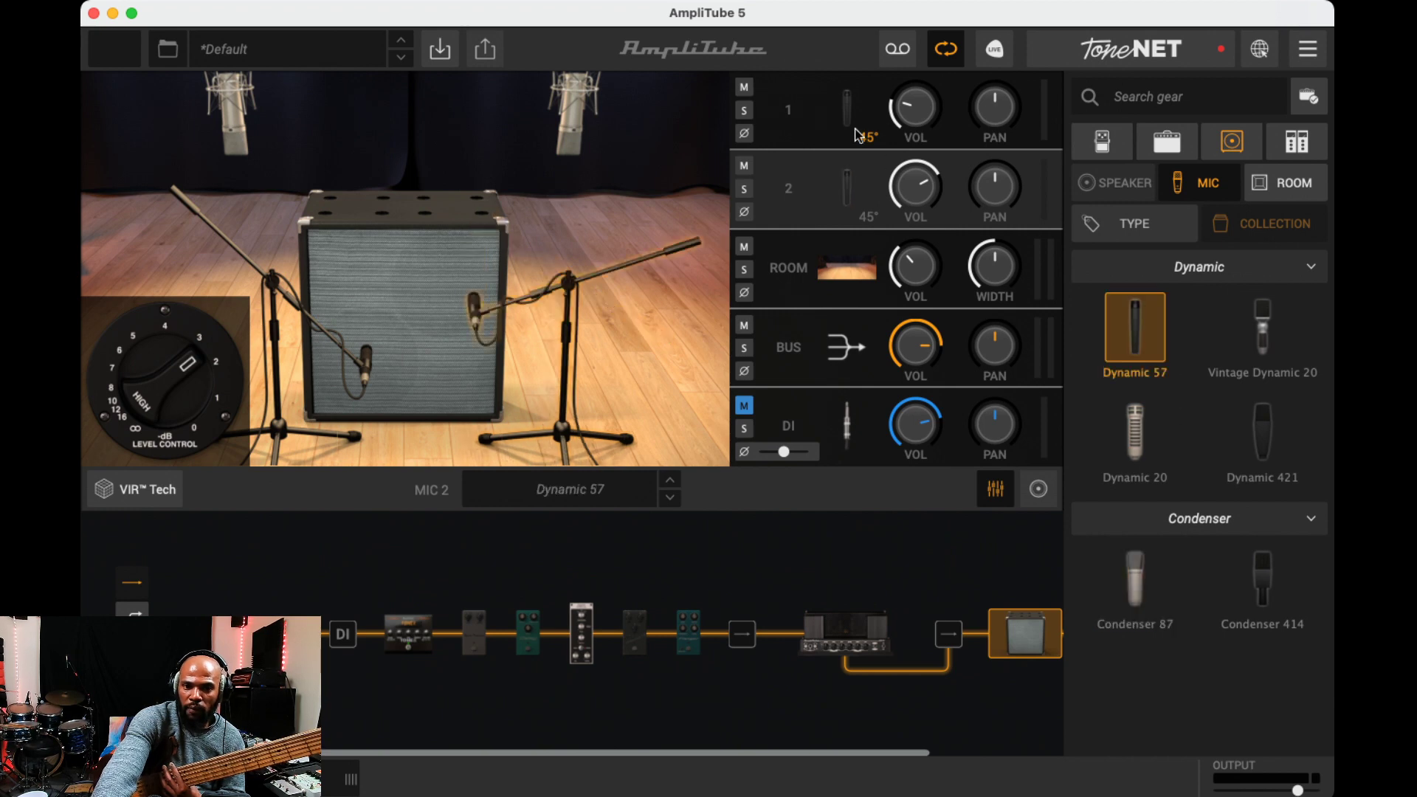
# Audition the Condenser 414 and Vintage Dynamic 20 on mic 1, ending on the Dynamic 421
pyautogui.click(783, 112)
pyautogui.click(1273, 577)
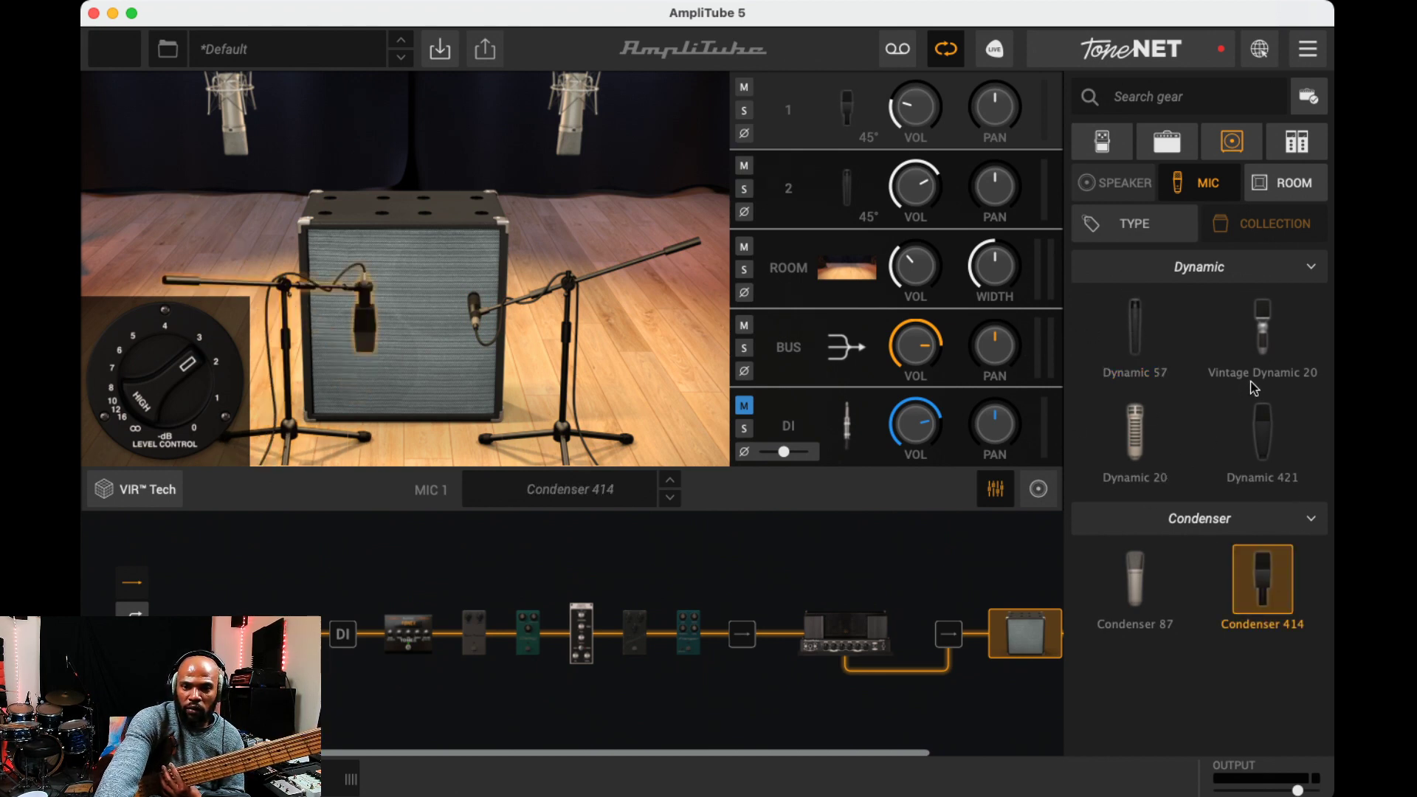
pyautogui.click(533, 295)
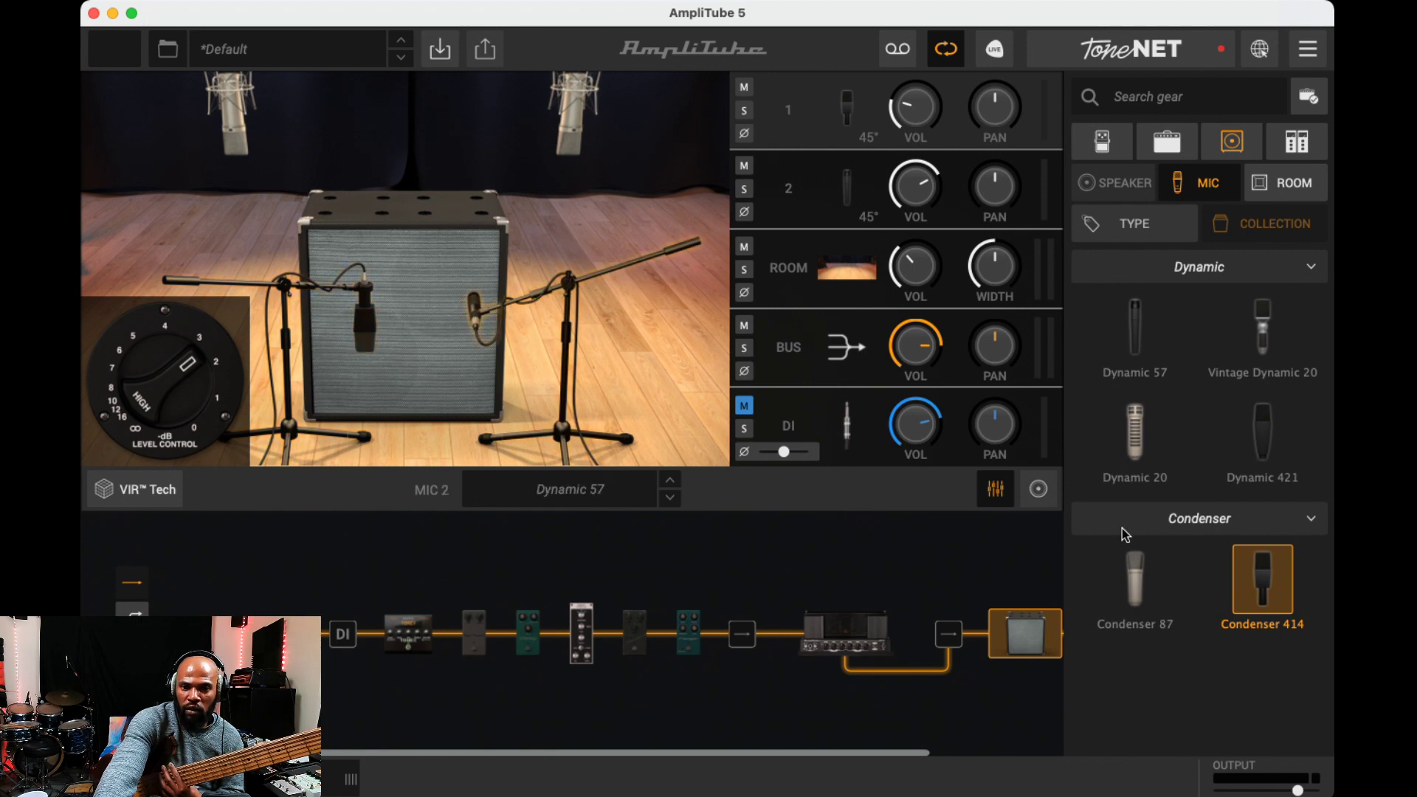
pyautogui.click(1279, 350)
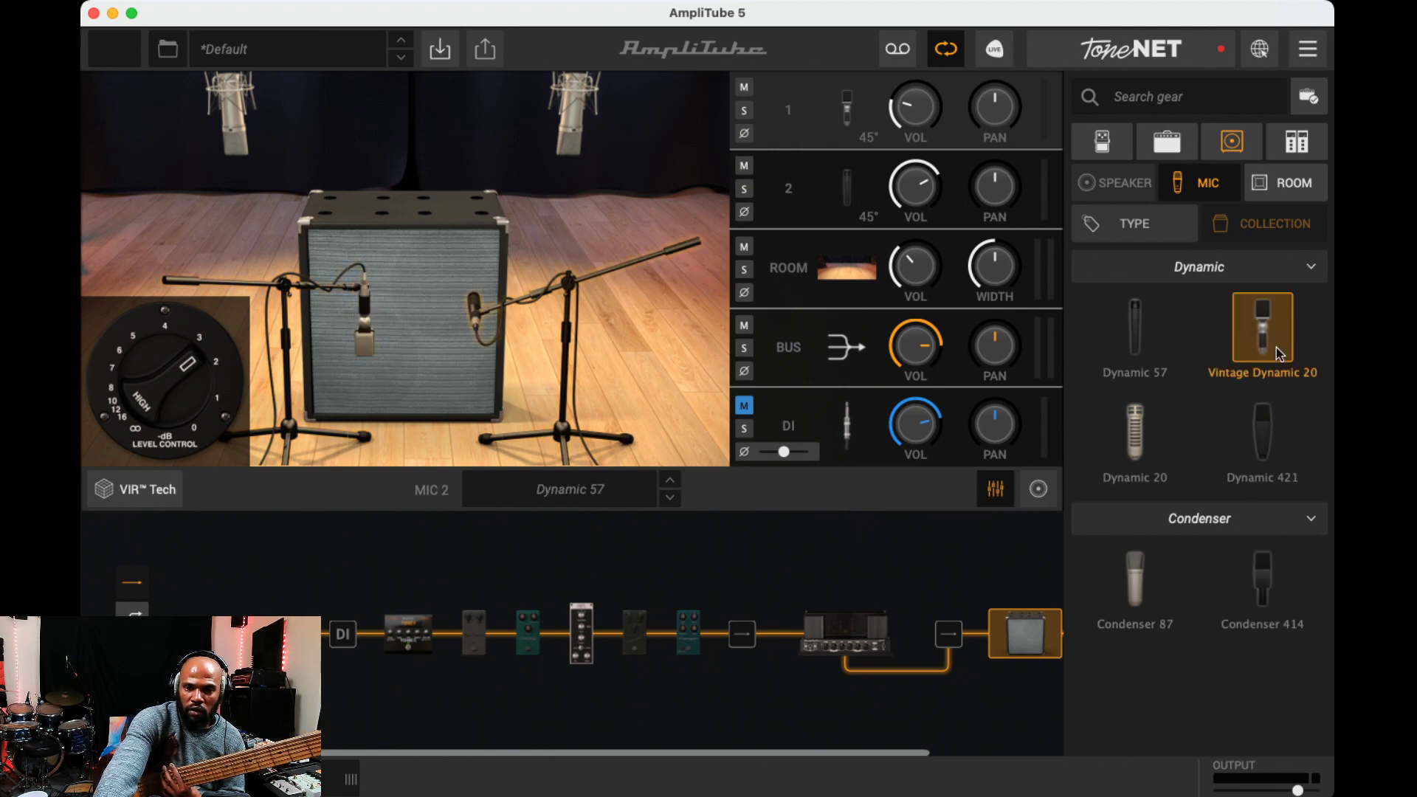
pyautogui.click(1265, 474)
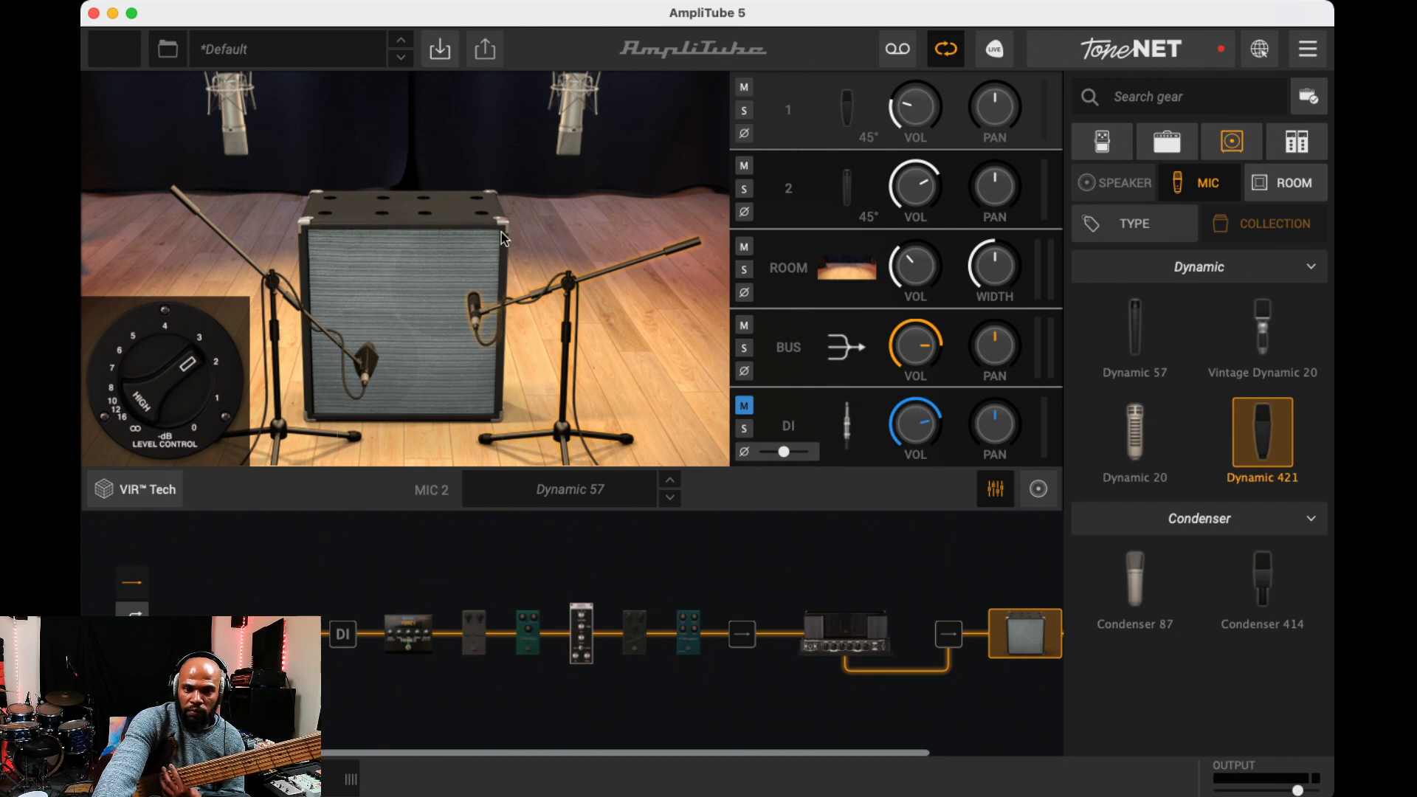
# Move mic 2 slightly inward on the cabinet and change it to the Condenser 414
pyautogui.moveTo(464, 307); pyautogui.dragTo(441, 302)
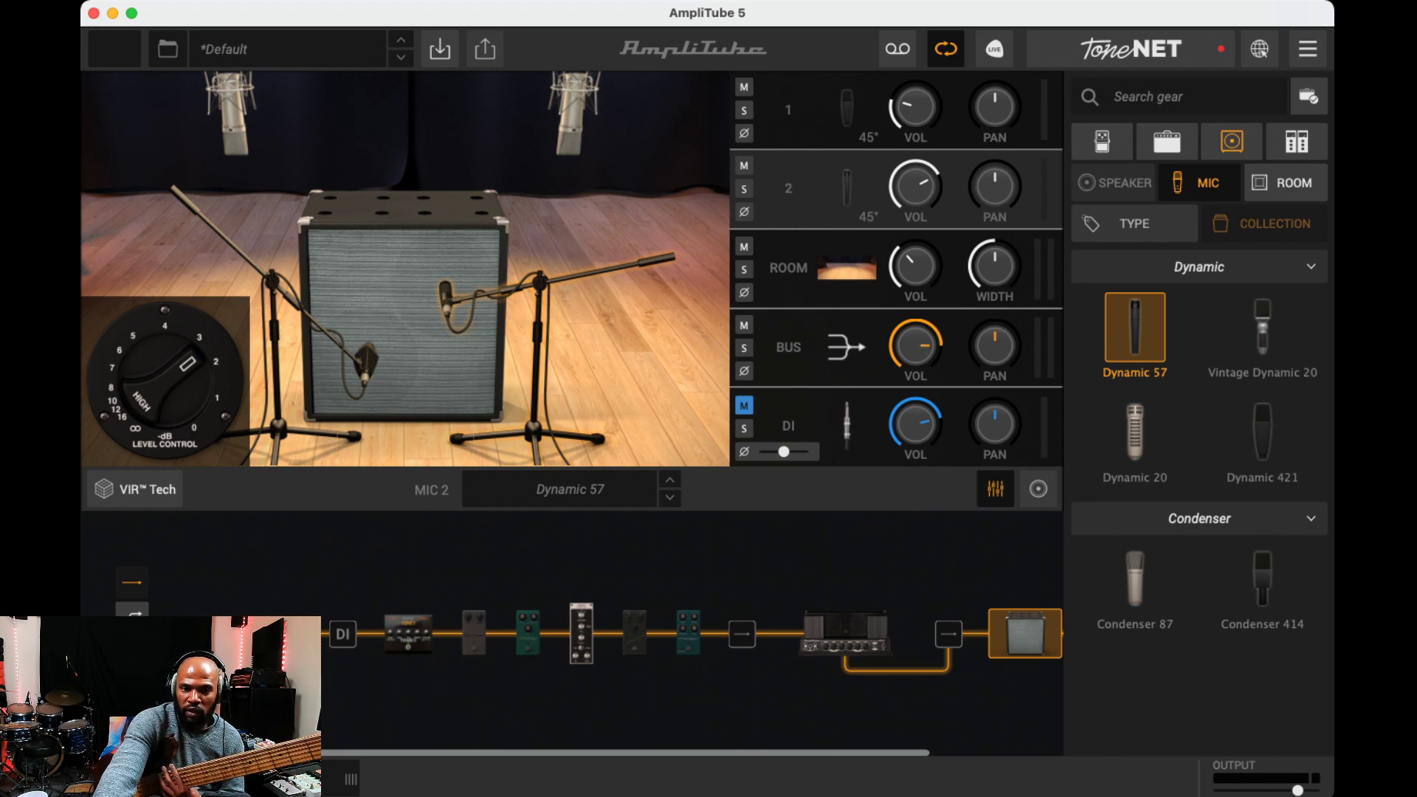
pyautogui.click(1260, 586)
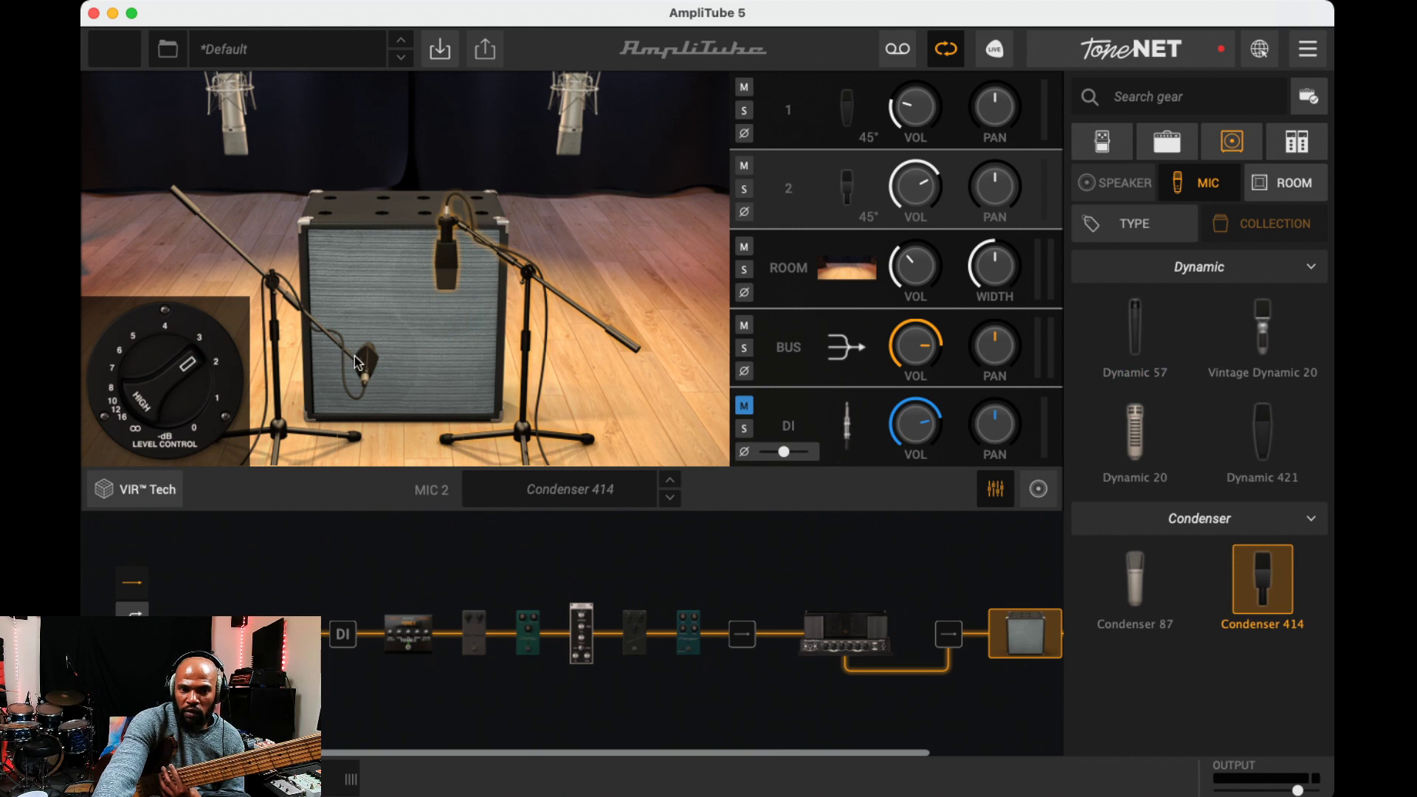
# Lower mic 1 to the cabinet's bottom edge and move mic 2 to the middle of the grille's upper area
pyautogui.moveTo(370, 358); pyautogui.dragTo(391, 435)
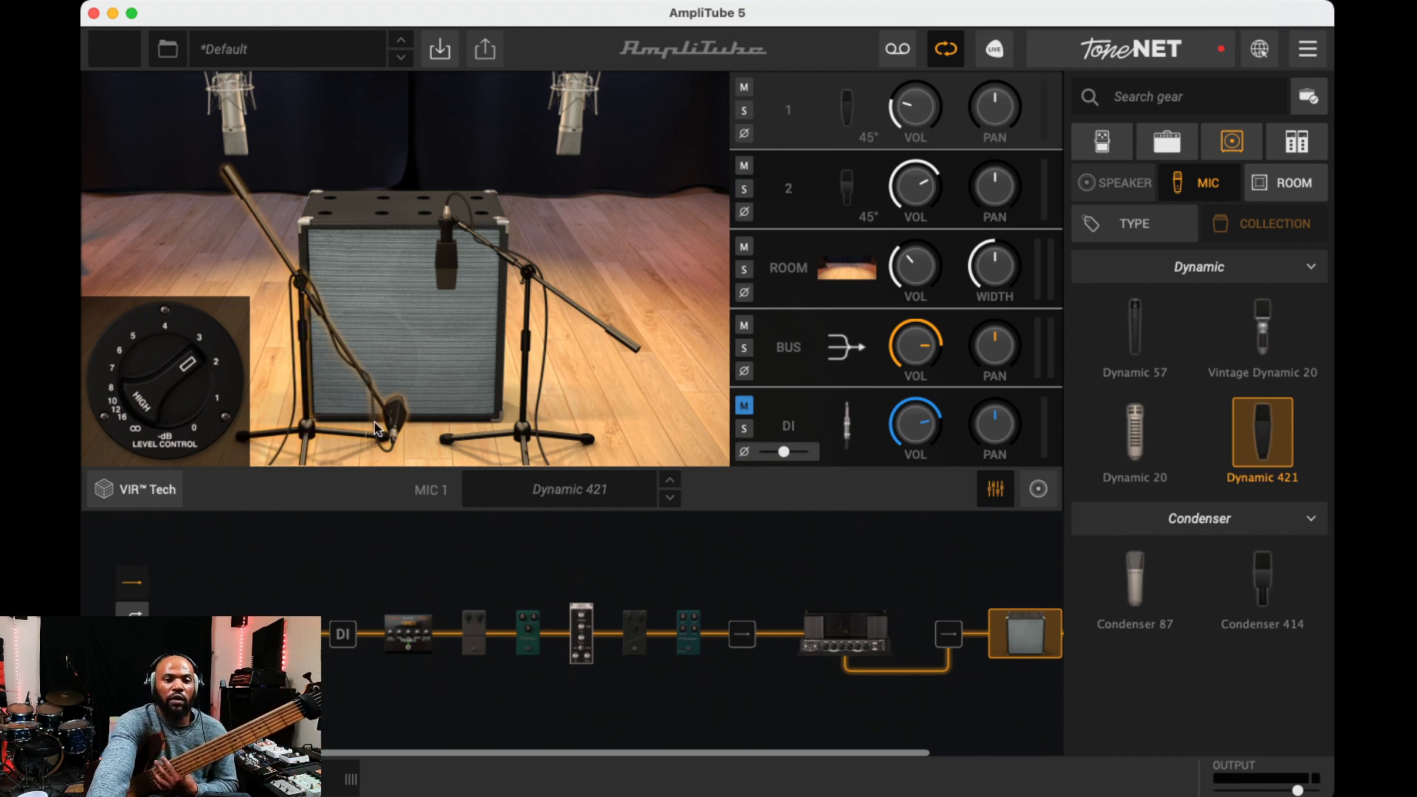
pyautogui.moveTo(313, 428); pyautogui.dragTo(317, 437)
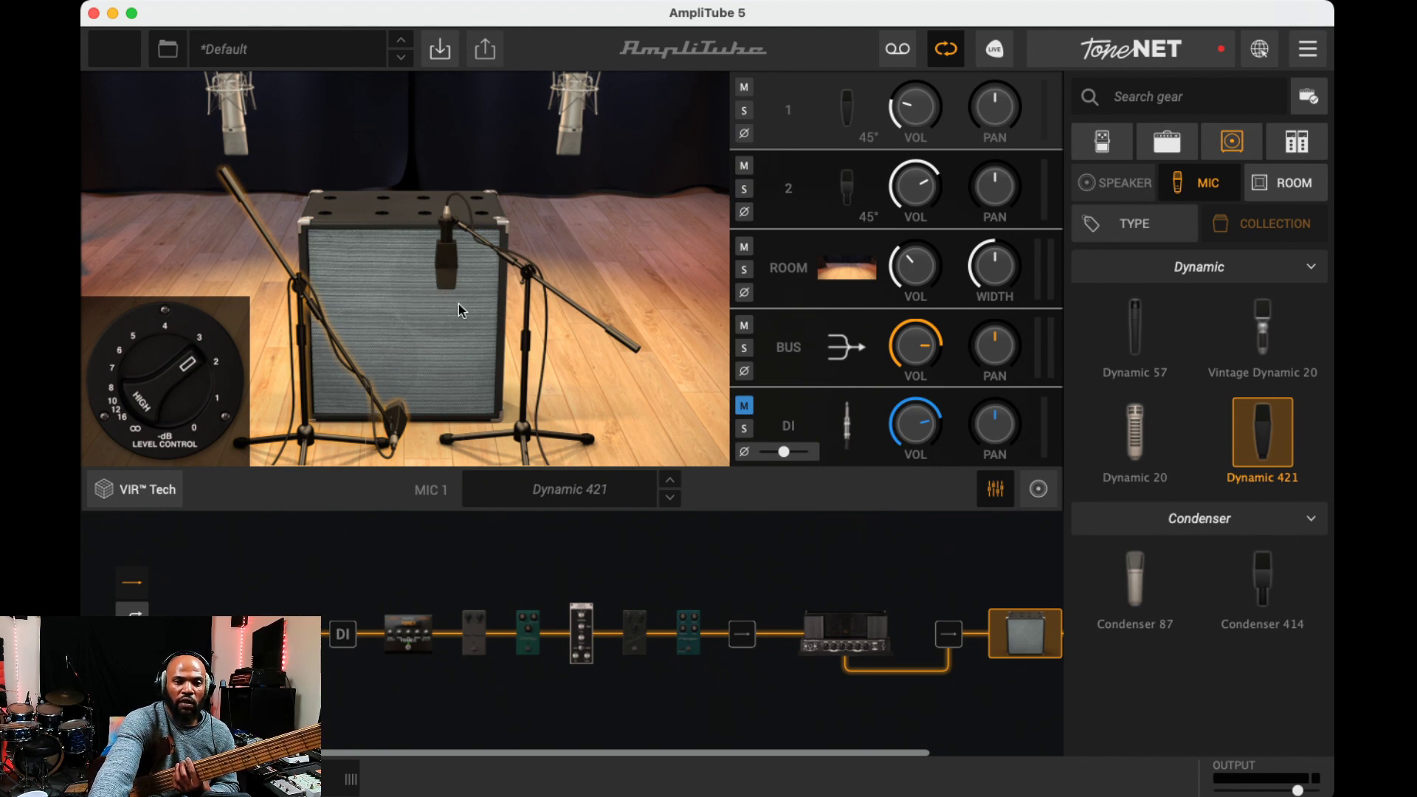
pyautogui.click(432, 272)
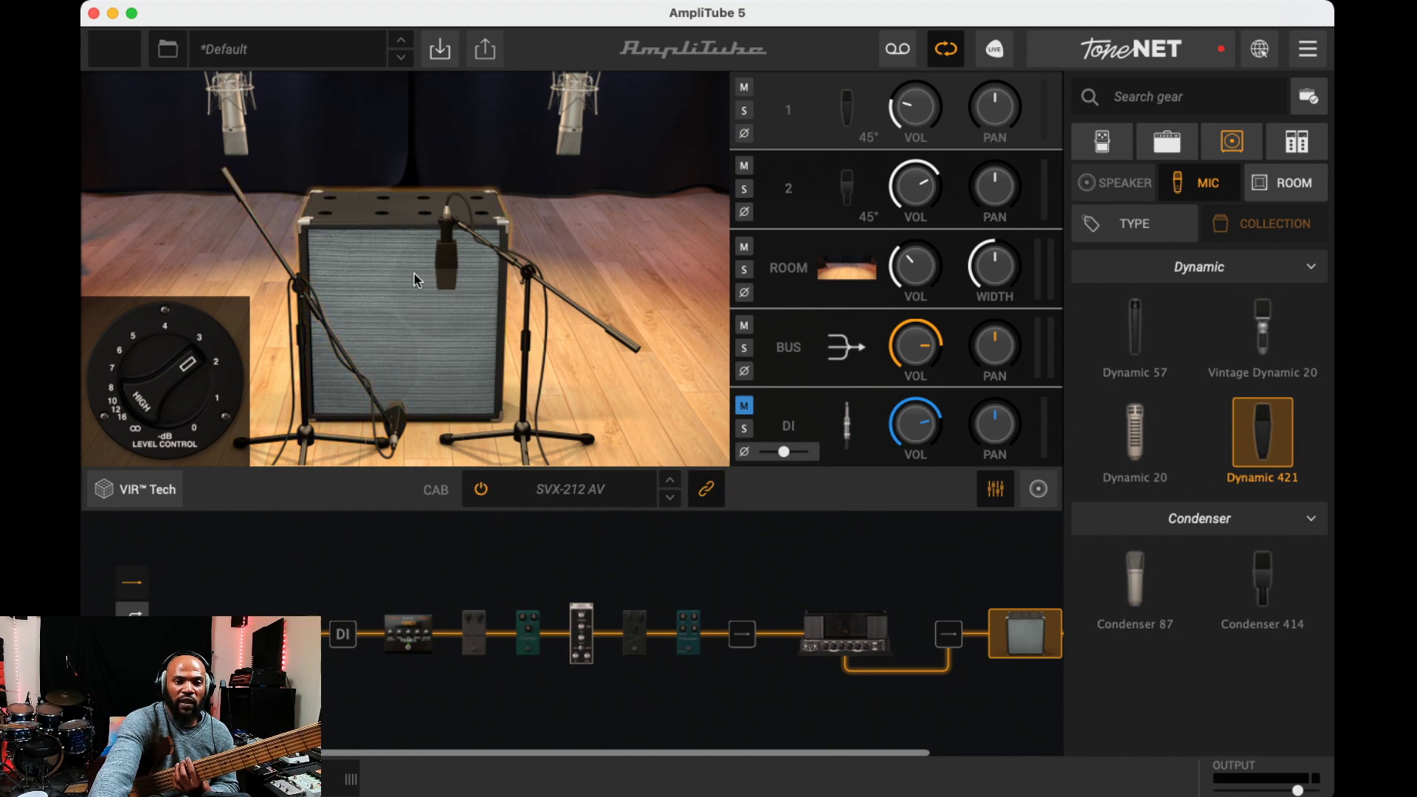
pyautogui.moveTo(441, 279); pyautogui.dragTo(399, 281)
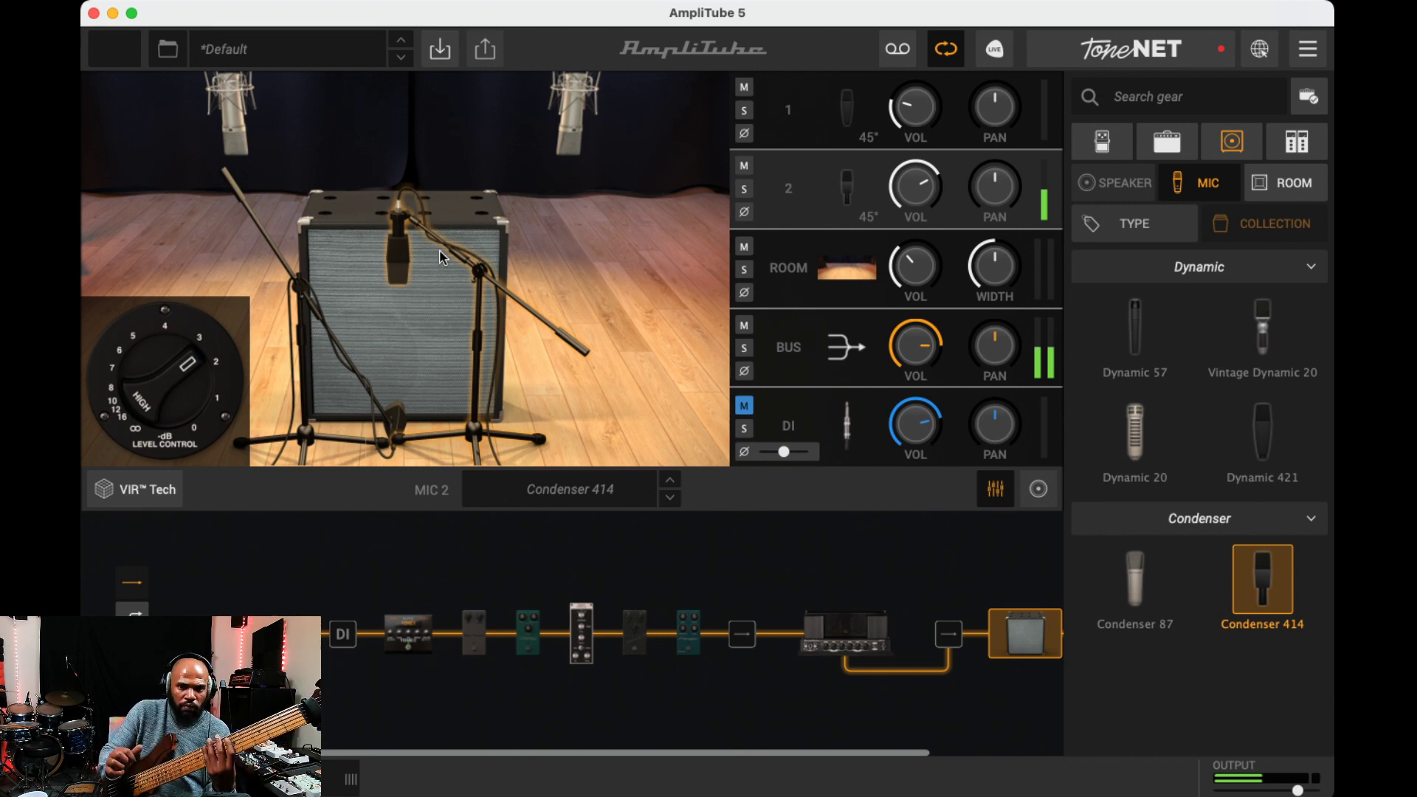
# Open the Digital Chorus rack effect in the signal chain and switch it off
pyautogui.click(1103, 148)
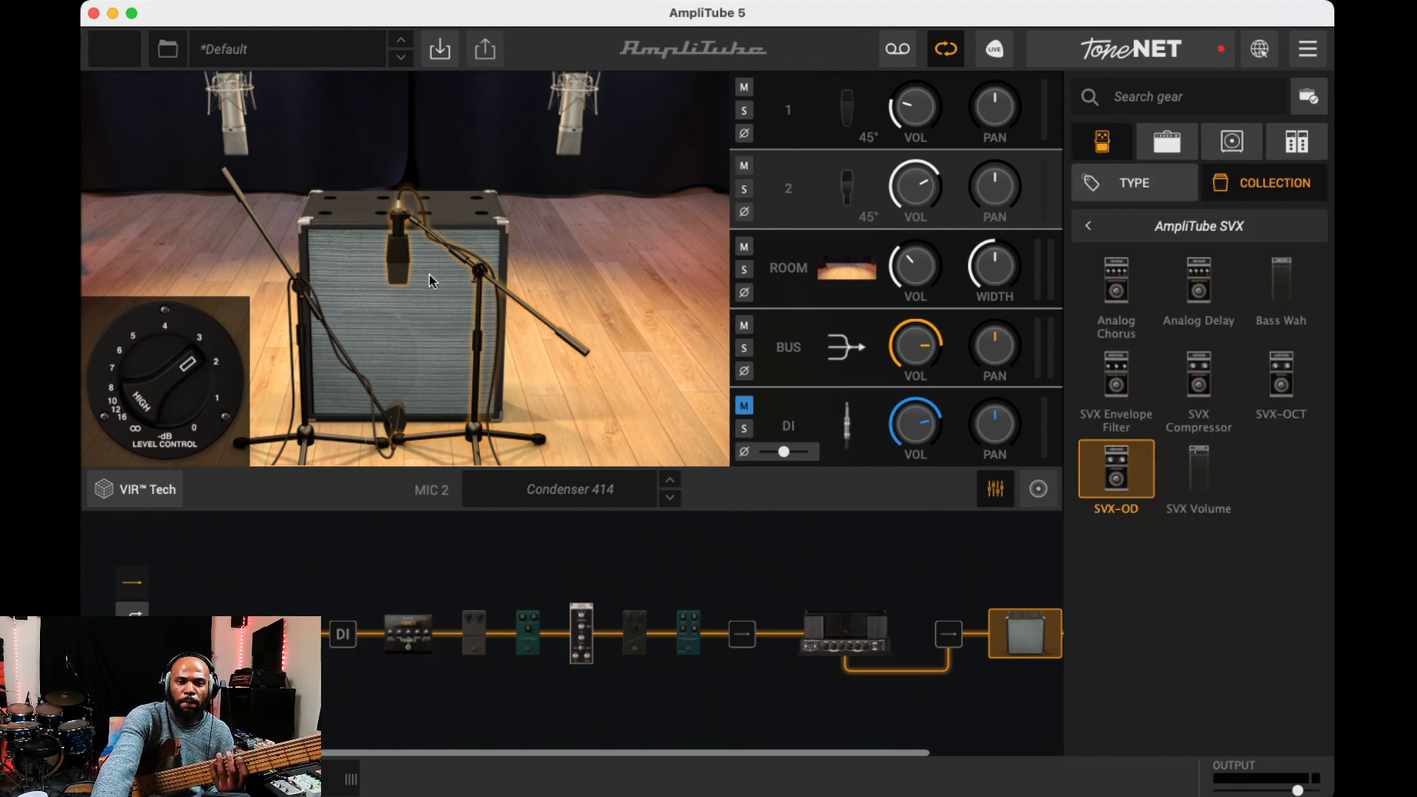
pyautogui.click(523, 653)
pyautogui.click(583, 653)
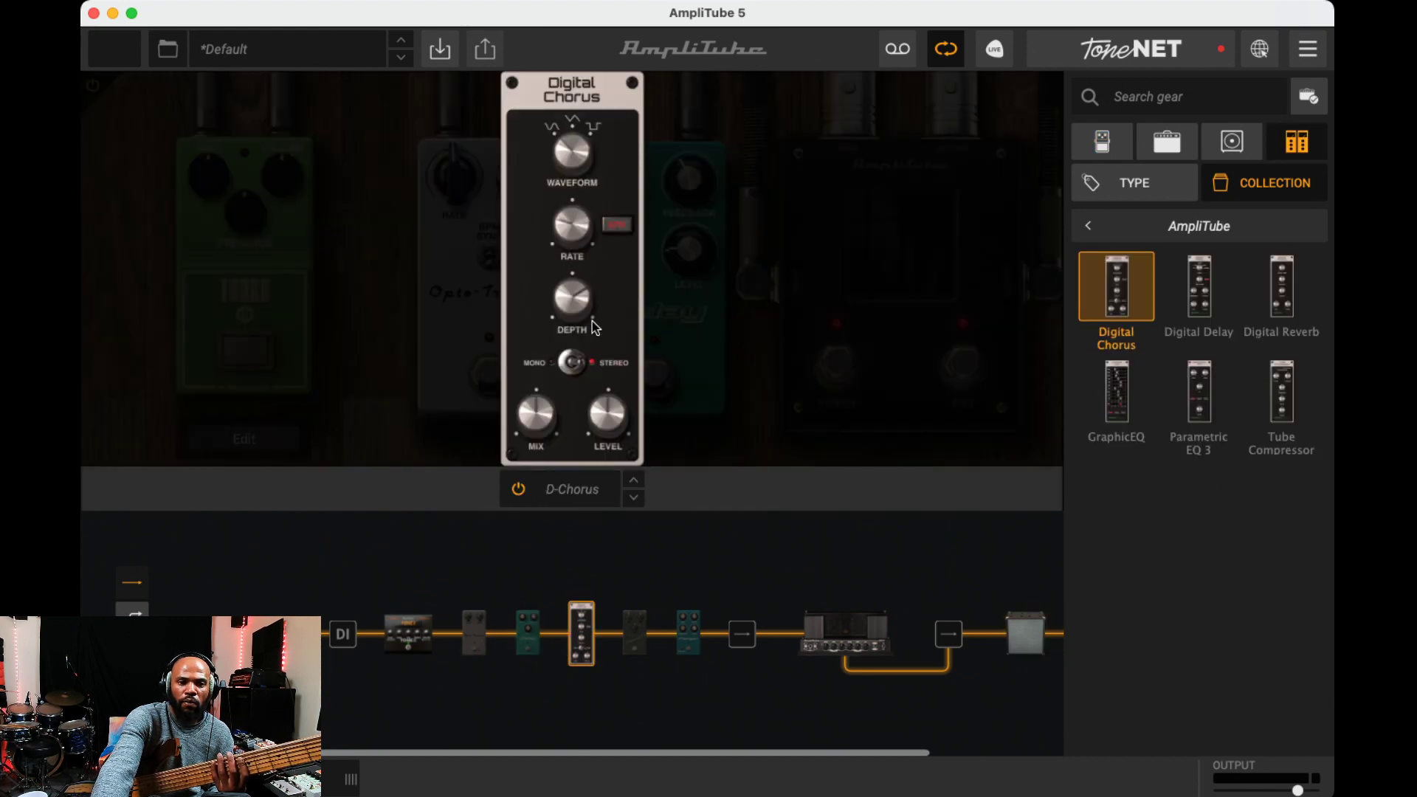
pyautogui.click(518, 490)
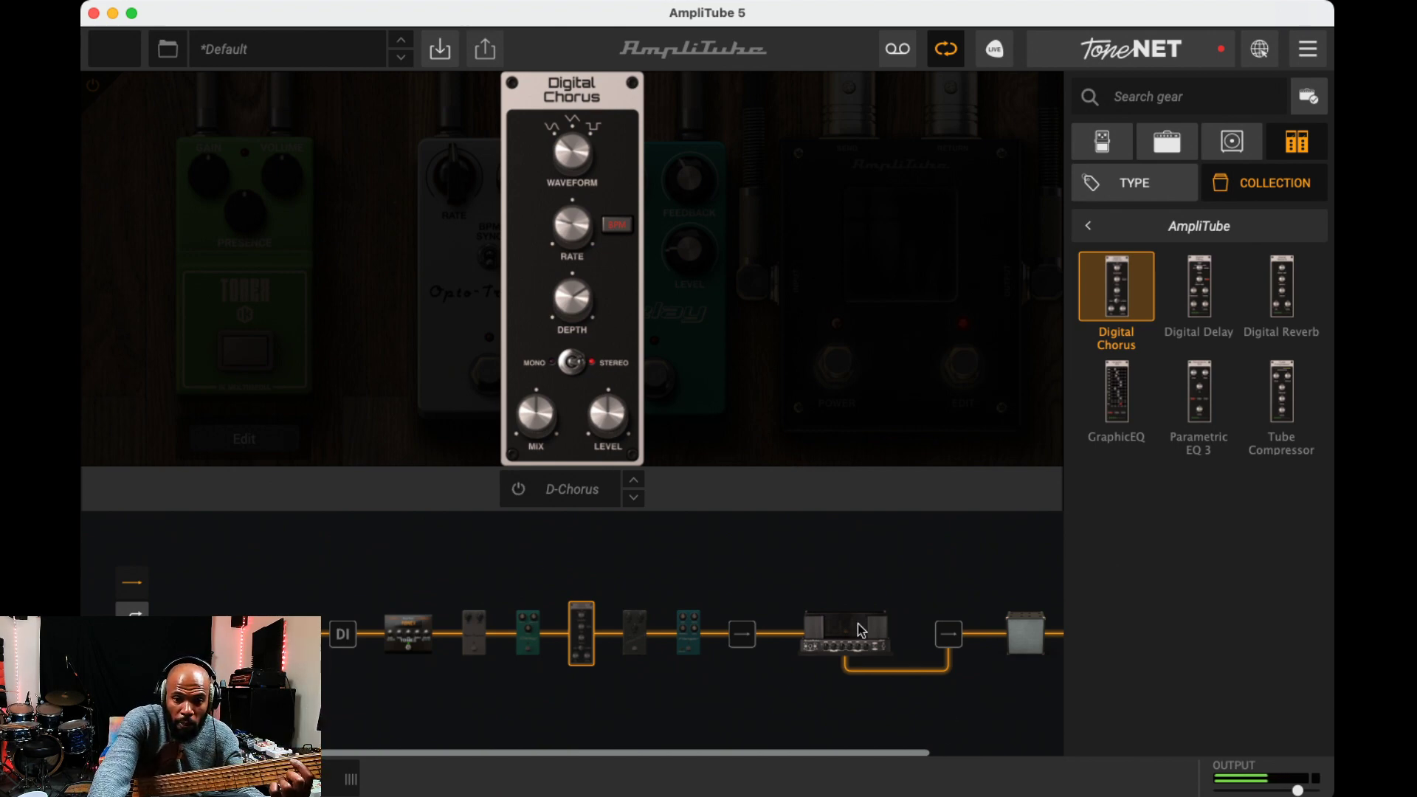
# Audition the SVX-410S and SVX-810E in place of the SVX-212 AV cabinet, ending on the SVX-410B
pyautogui.click(1028, 639)
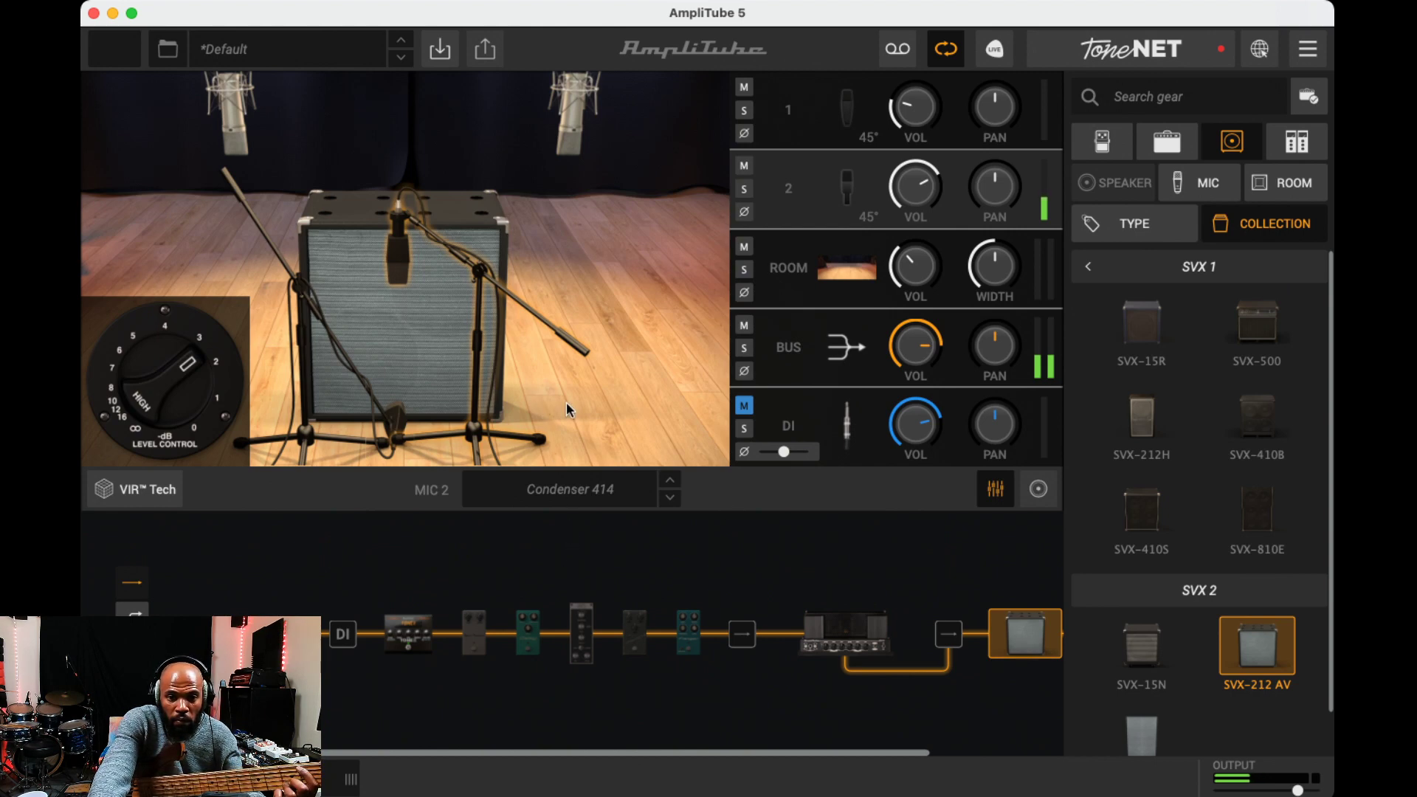
pyautogui.click(614, 440)
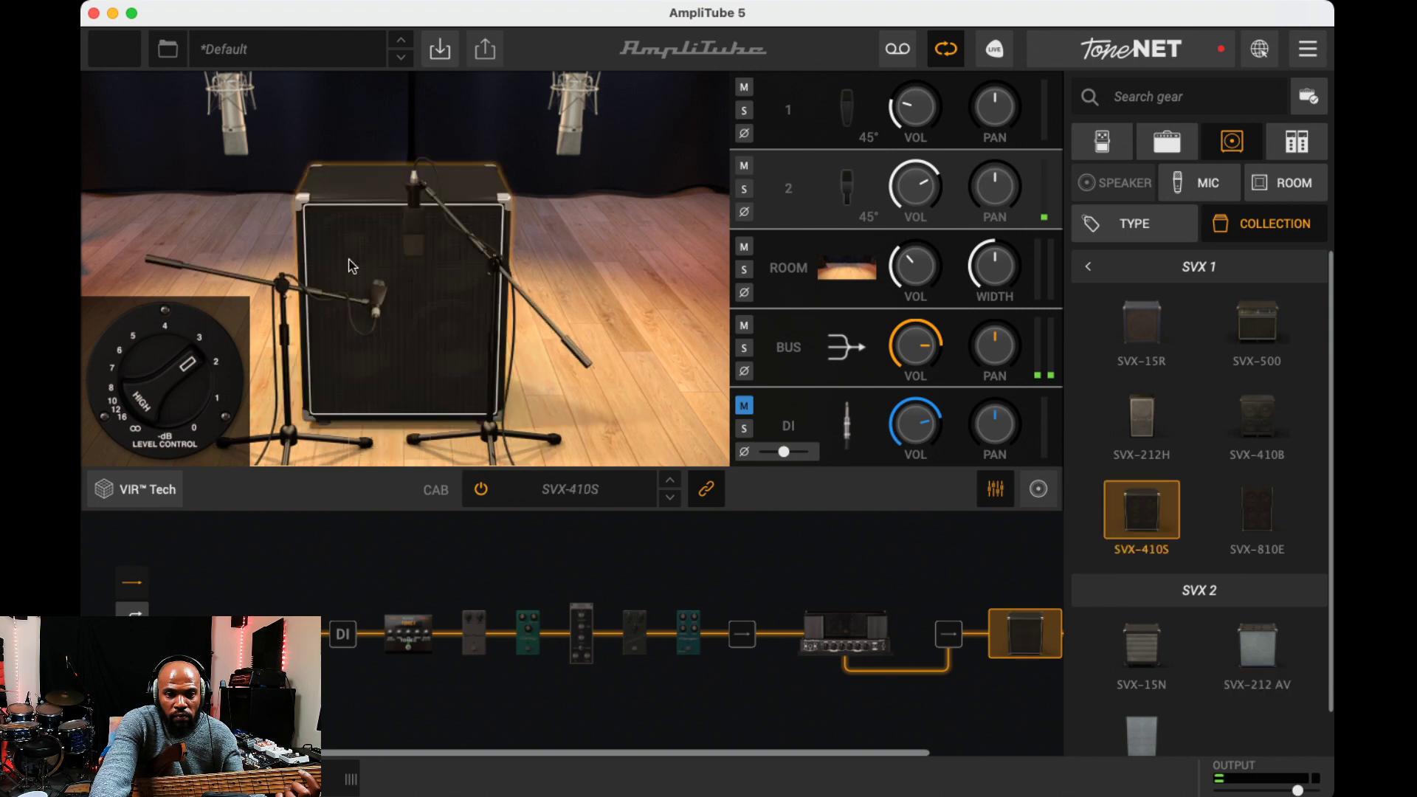
pyautogui.click(668, 500)
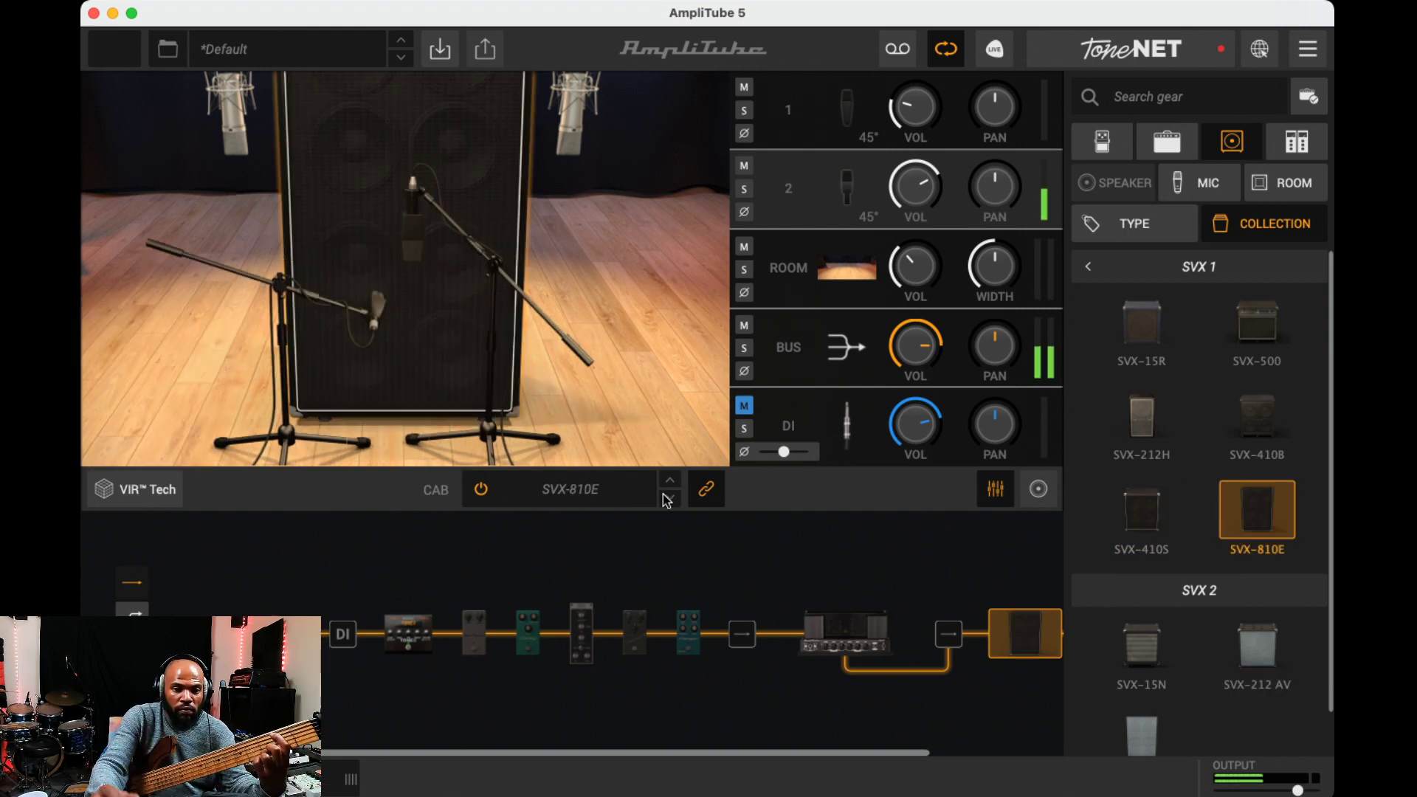
pyautogui.click(671, 481)
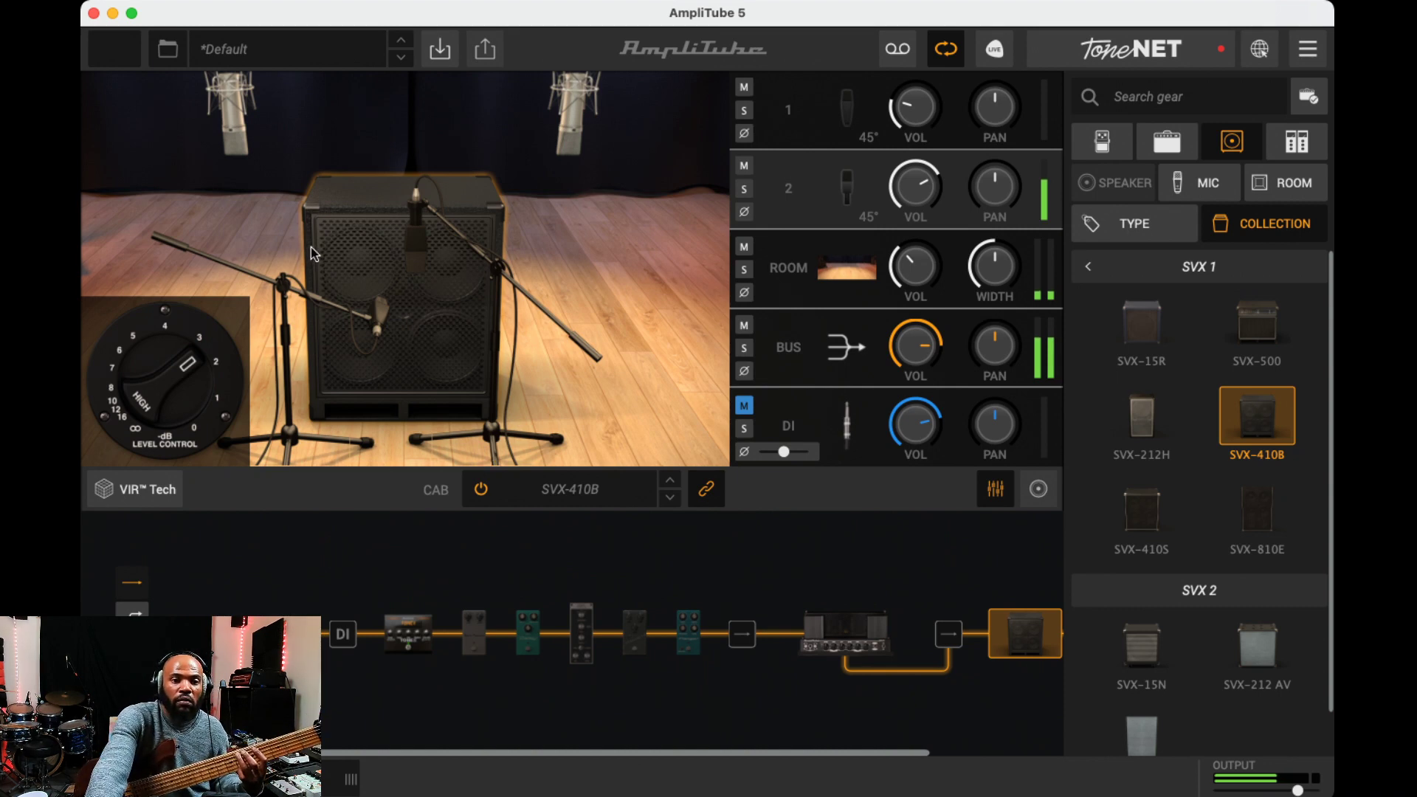
# Lower mic 1 to the bottom edge of the SVX-410B, and swap the cabinet for the SVX-15N and SVX-15R in turn
pyautogui.moveTo(373, 312); pyautogui.dragTo(355, 479)
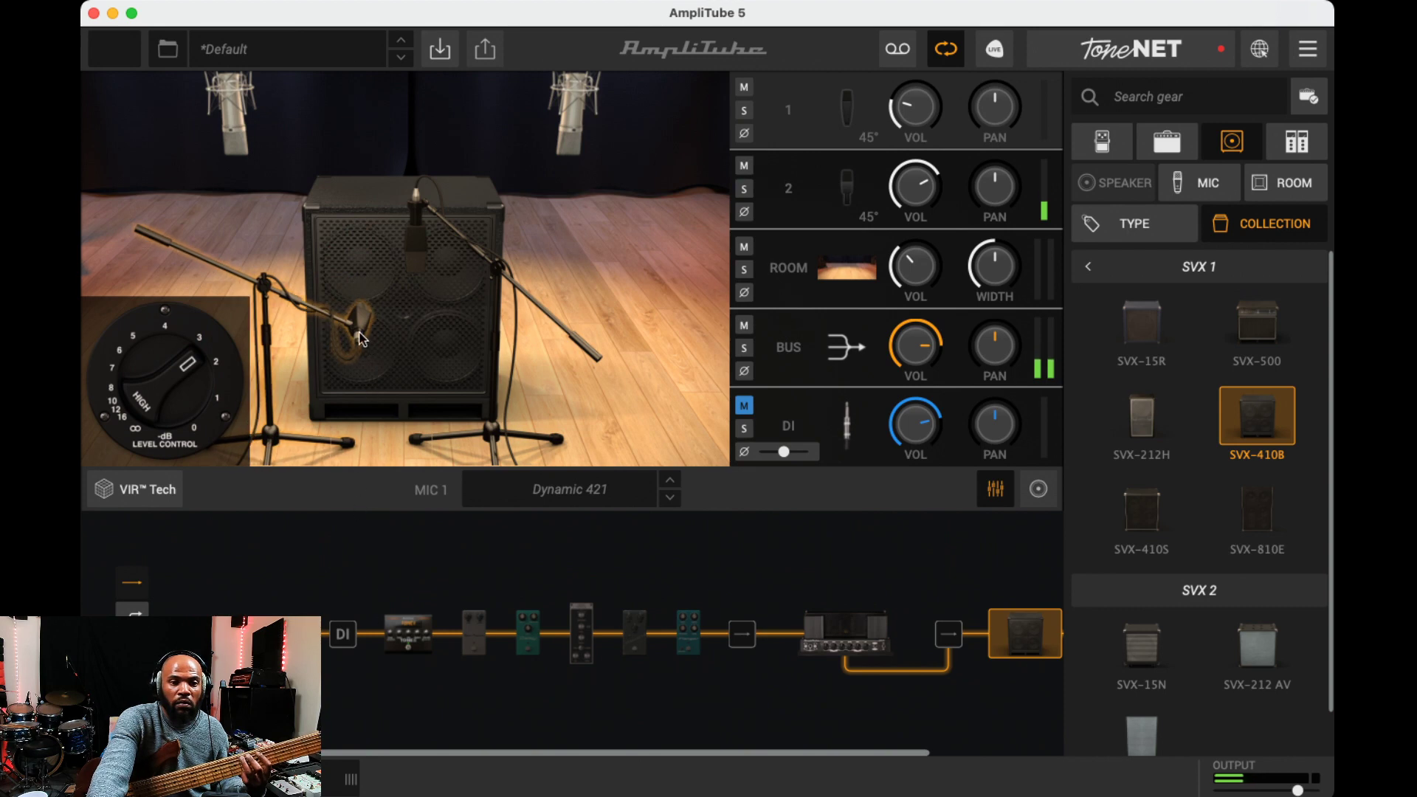
pyautogui.moveTo(358, 326); pyautogui.dragTo(392, 686)
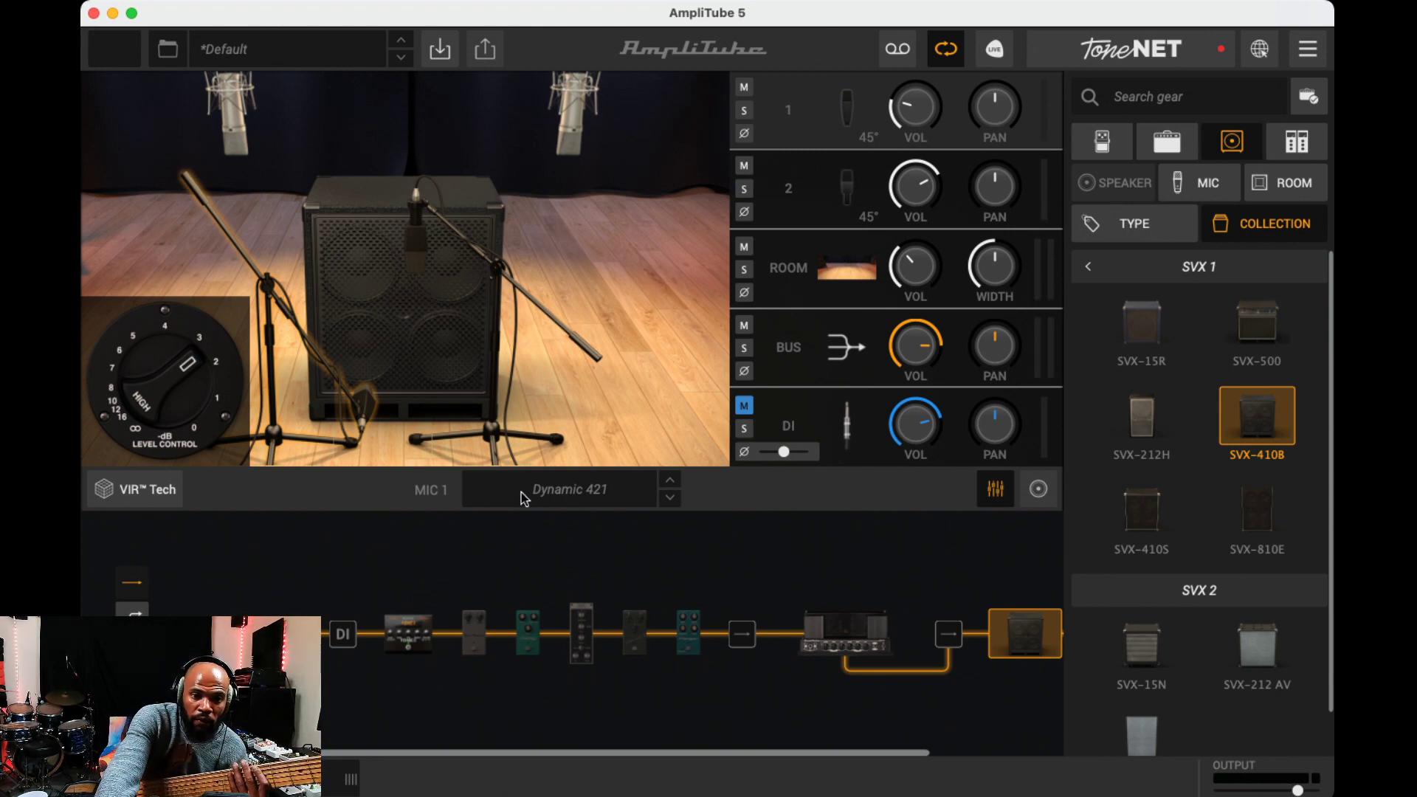
pyautogui.click(368, 303)
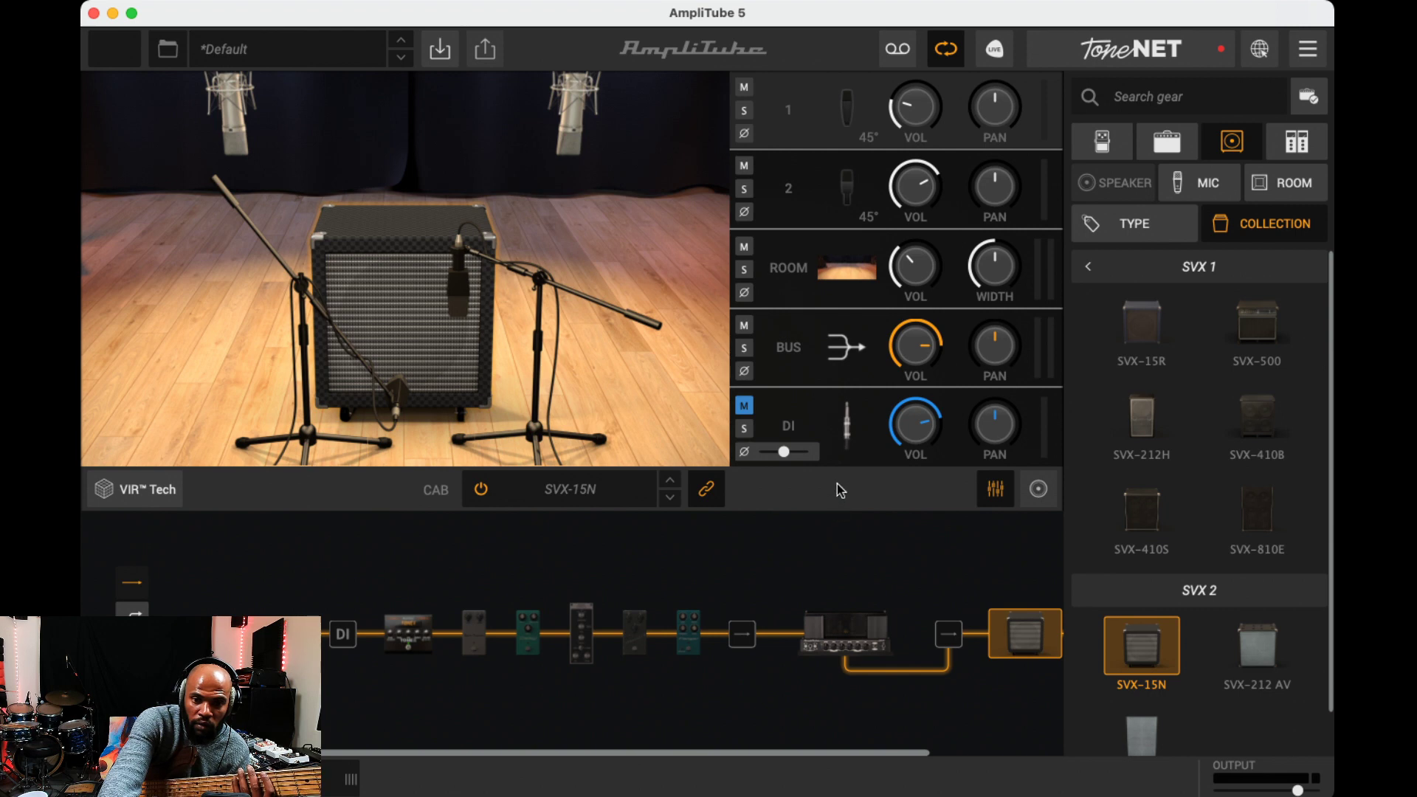
pyautogui.press('Down')
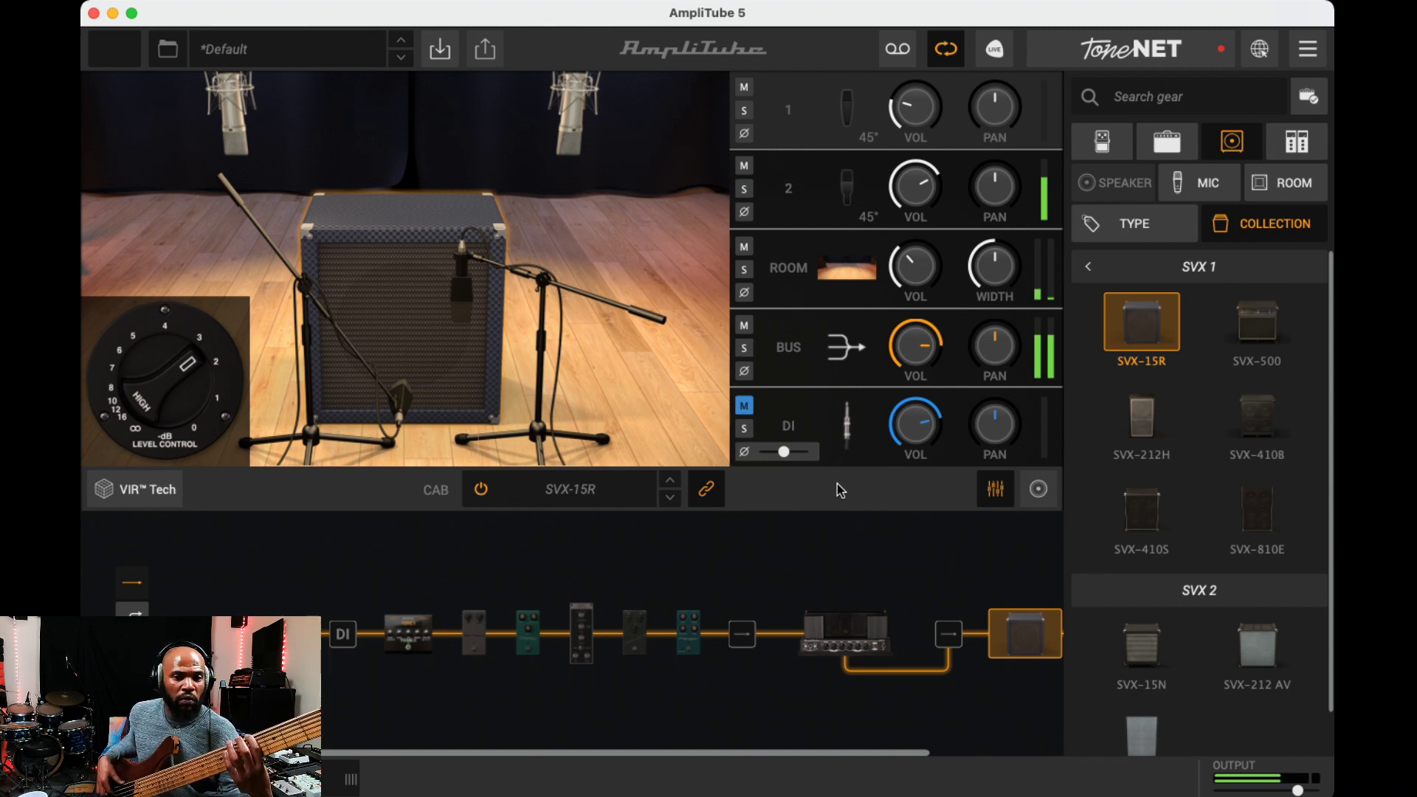
# Switch off the SVX-15N amp, replace it with the SVX-4B and that with the SVX-PRO, and power on the SVX-PRO
pyautogui.click(842, 631)
pyautogui.click(482, 490)
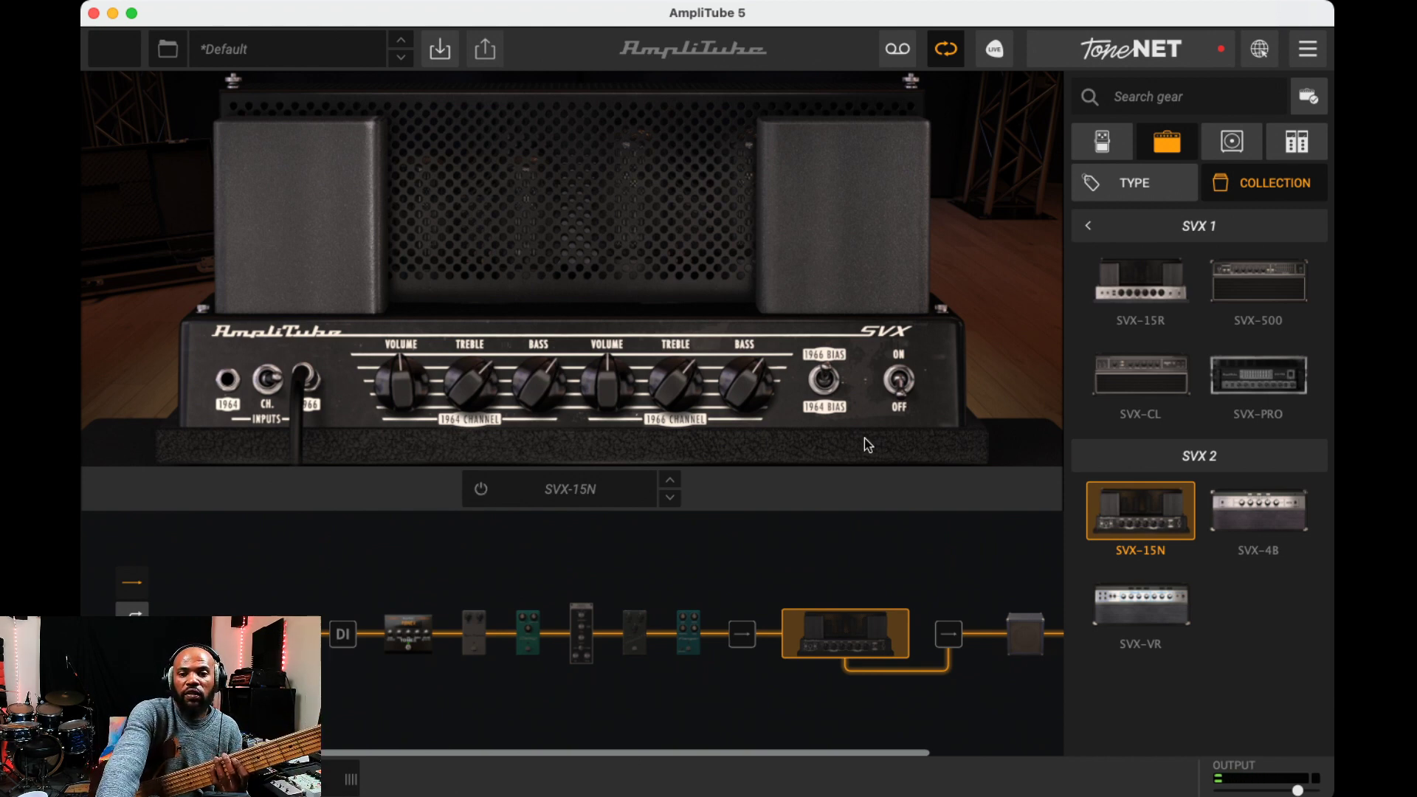
pyautogui.click(1271, 498)
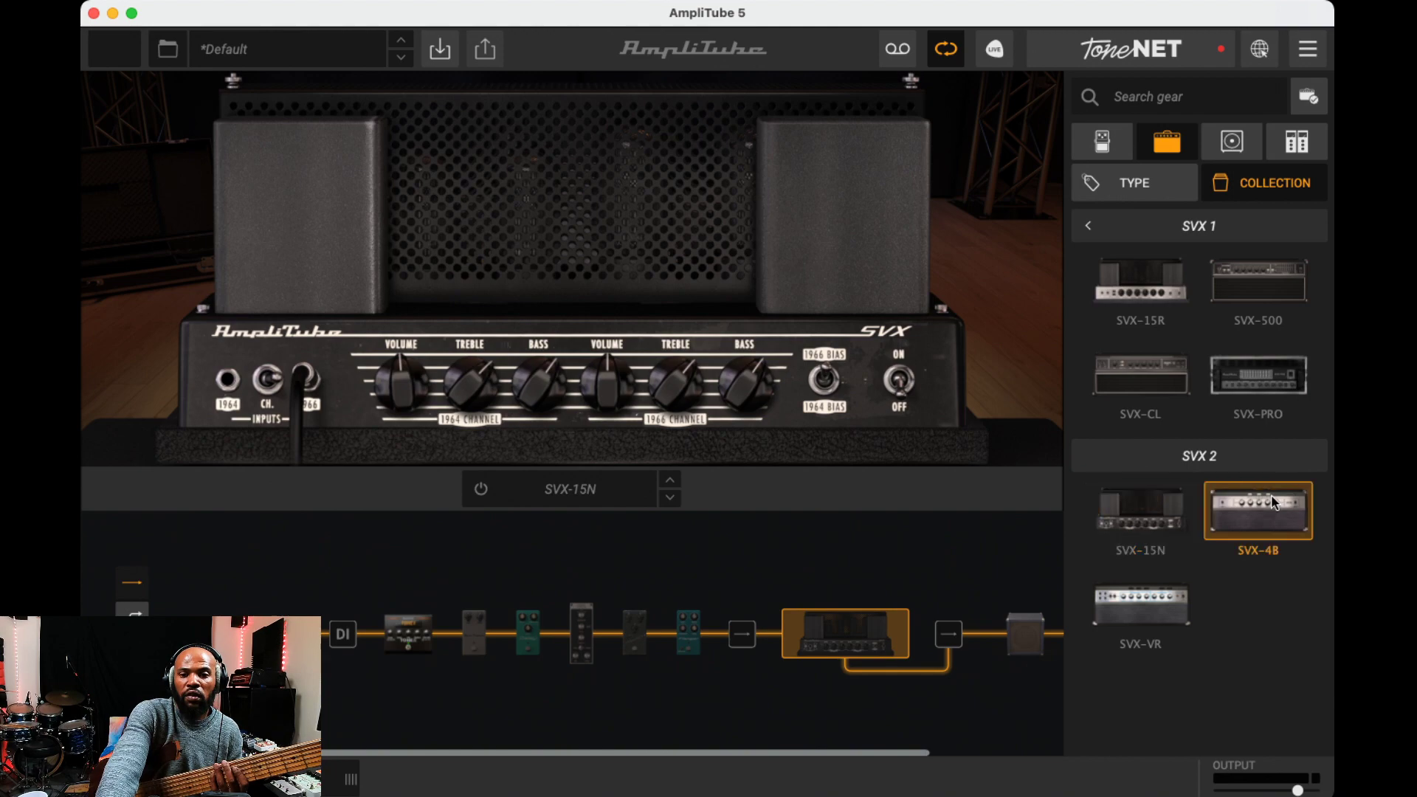
pyautogui.click(1249, 381)
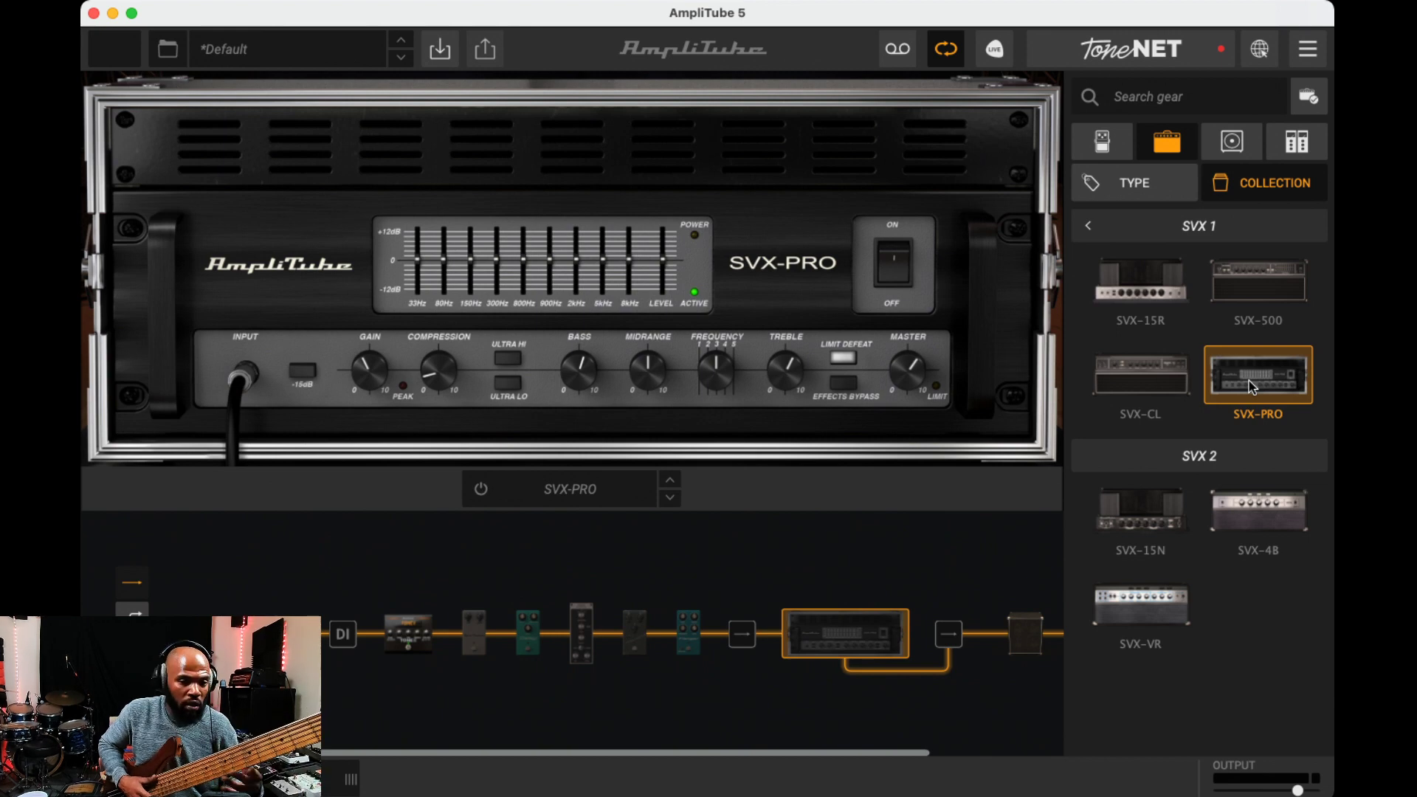
pyautogui.click(912, 268)
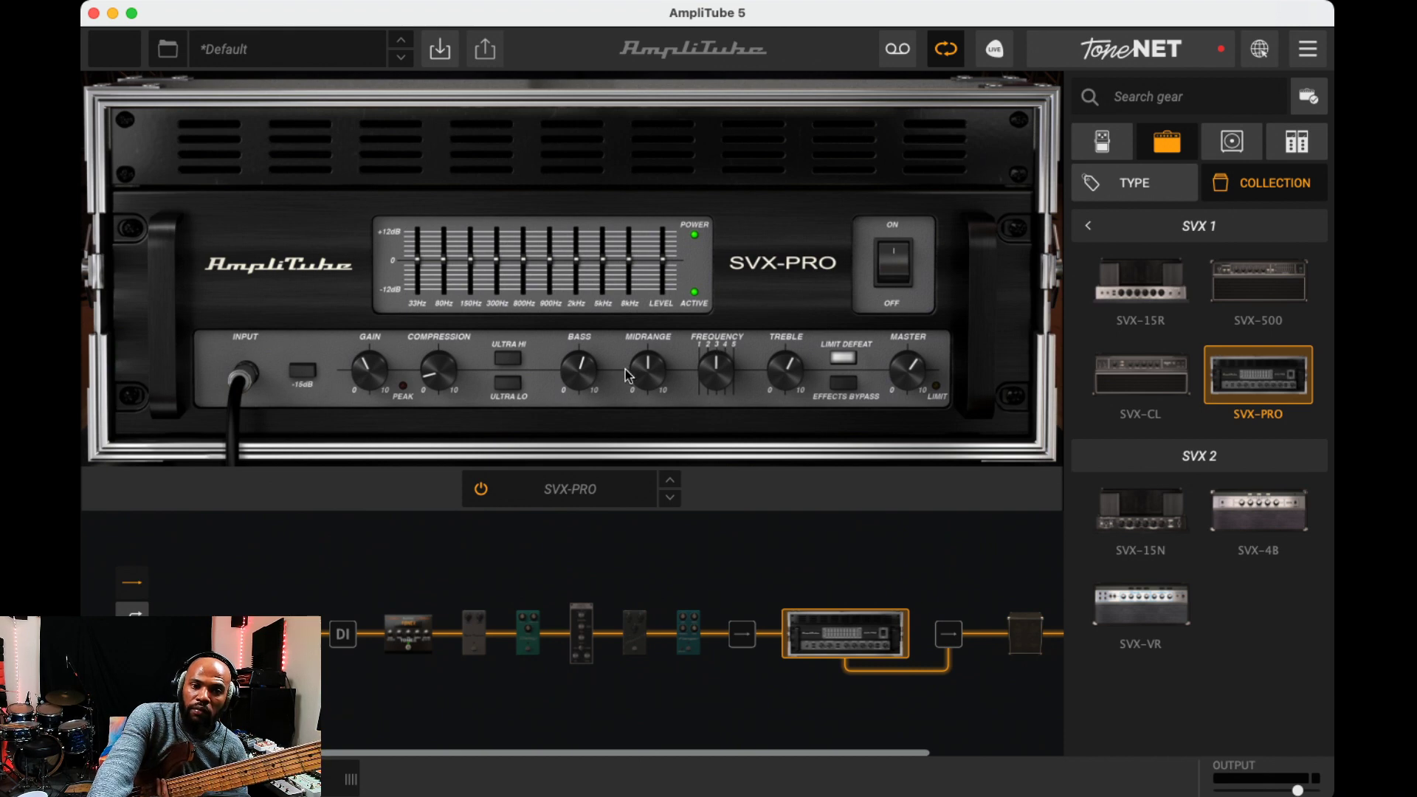
# Turn down the SVX-PRO's frequency and midrange knobs and switch the amp off
pyautogui.moveTo(713, 381); pyautogui.dragTo(709, 433)
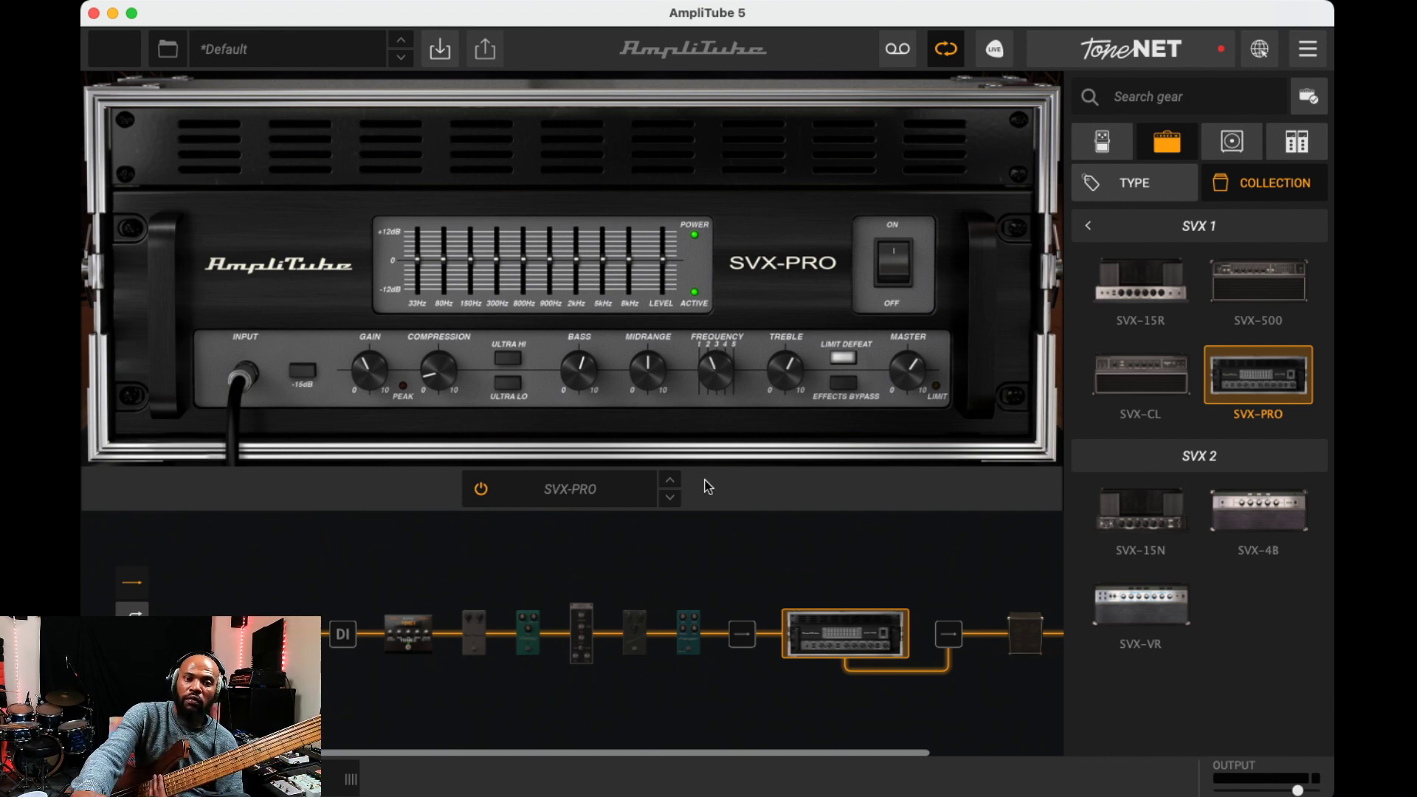
pyautogui.moveTo(722, 359); pyautogui.dragTo(626, 414)
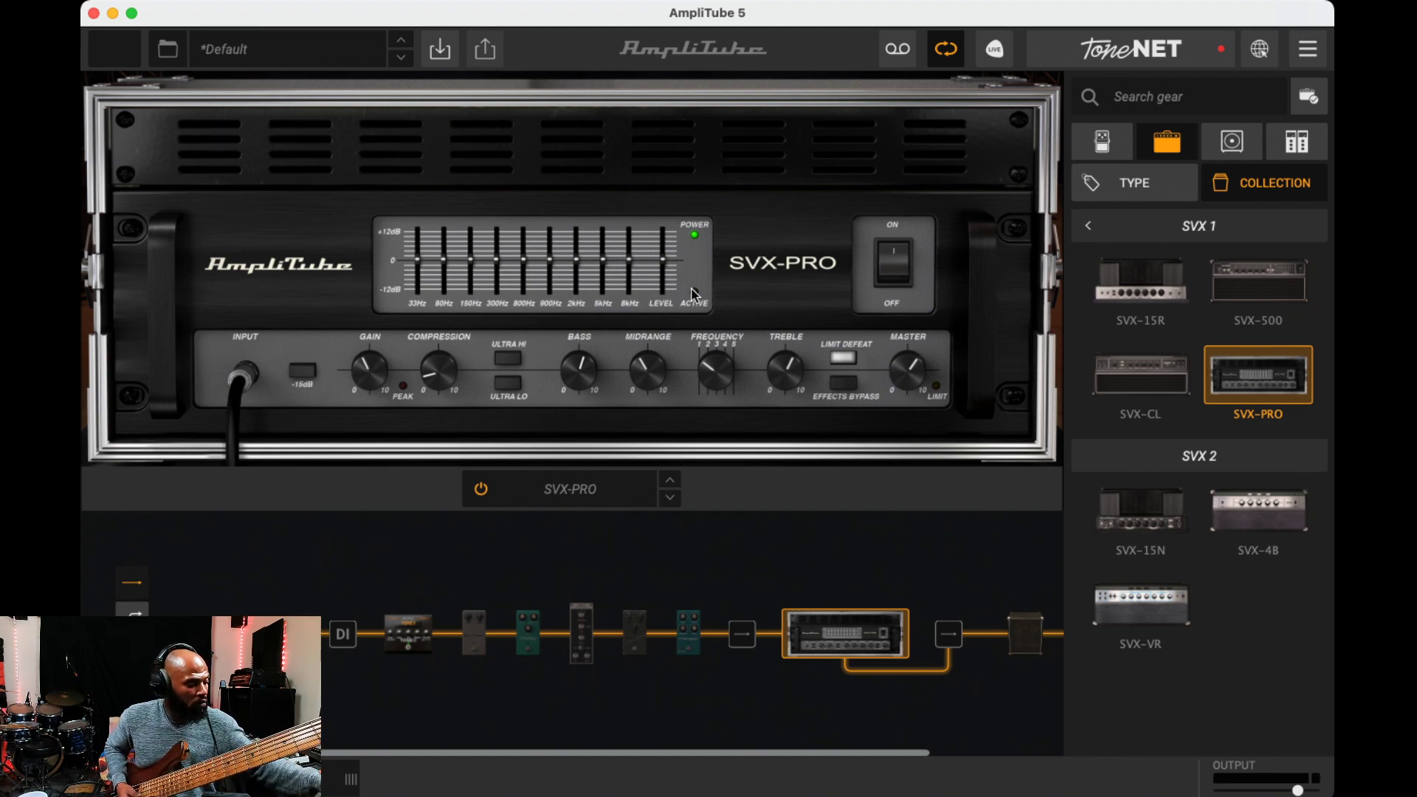
pyautogui.click(897, 270)
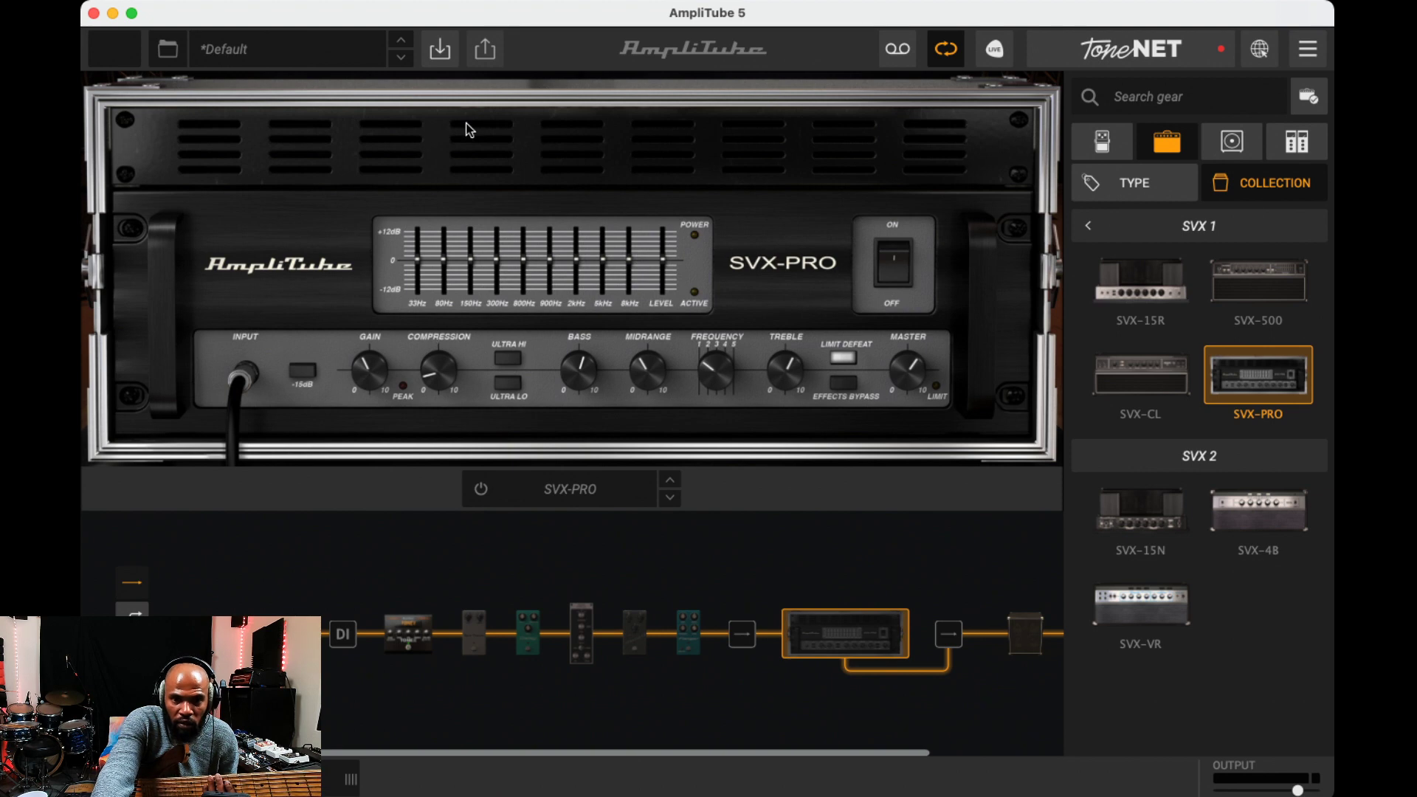
pyautogui.click(899, 49)
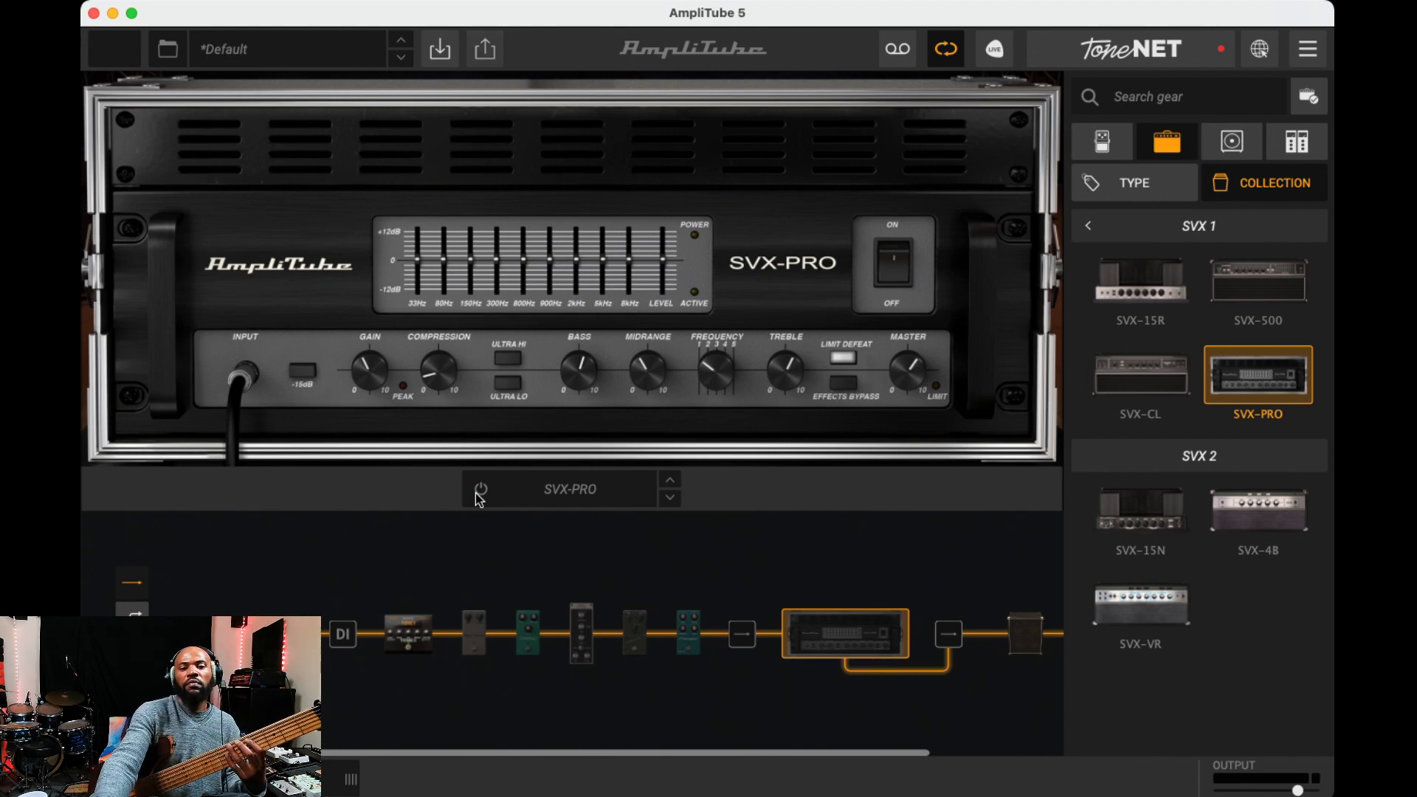
# Open the SVX-410S cabinet in the signal chain, bypass it, and switch it back on
pyautogui.click(1012, 624)
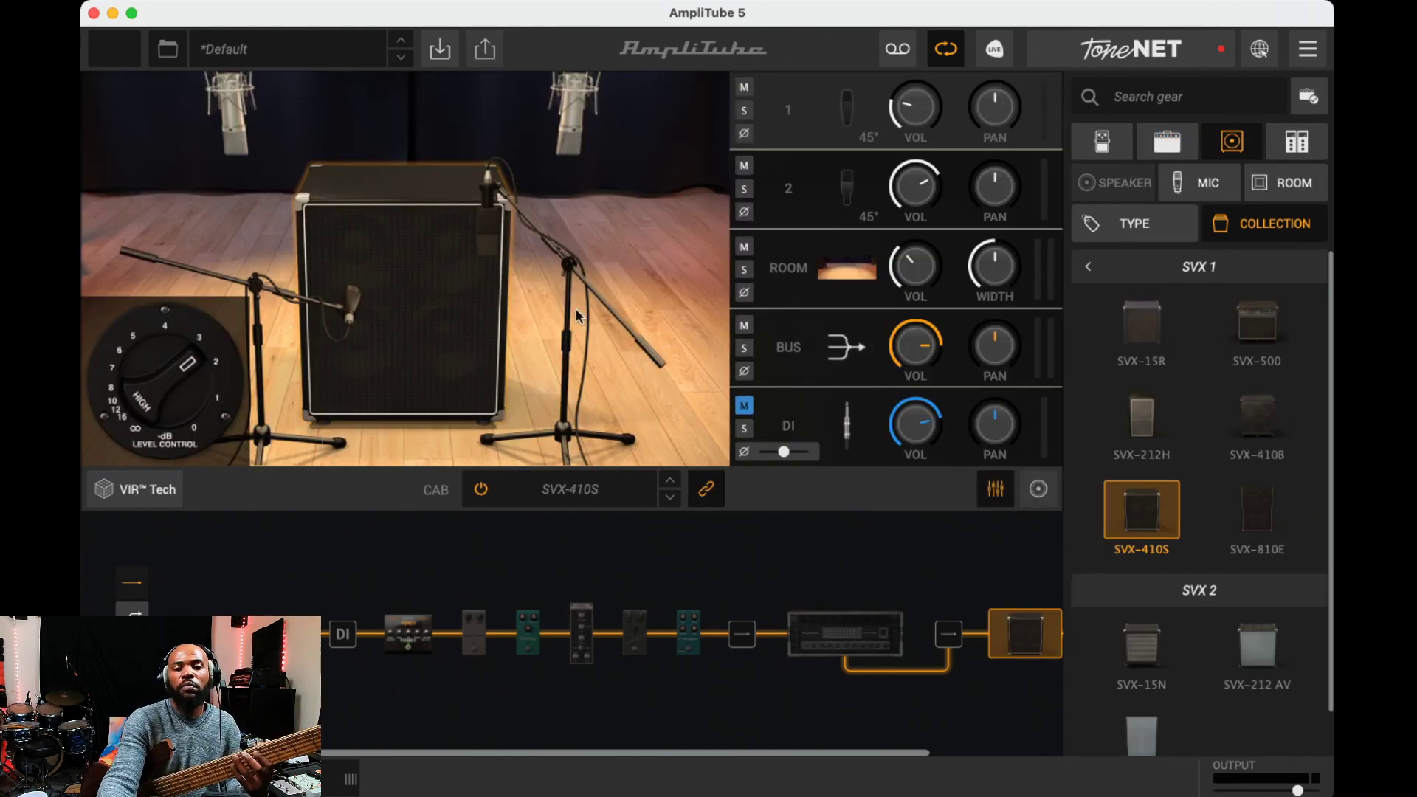
pyautogui.click(487, 491)
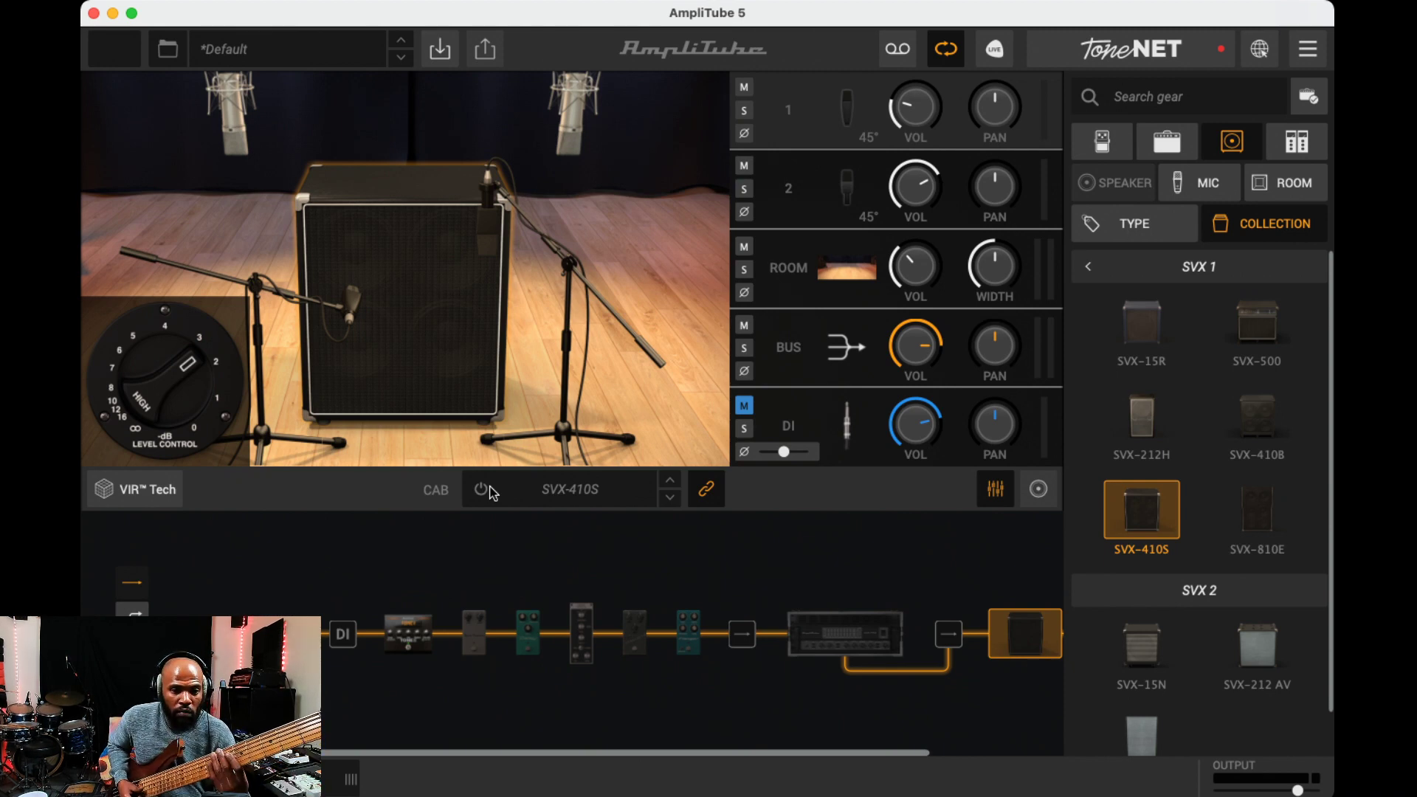
pyautogui.click(490, 492)
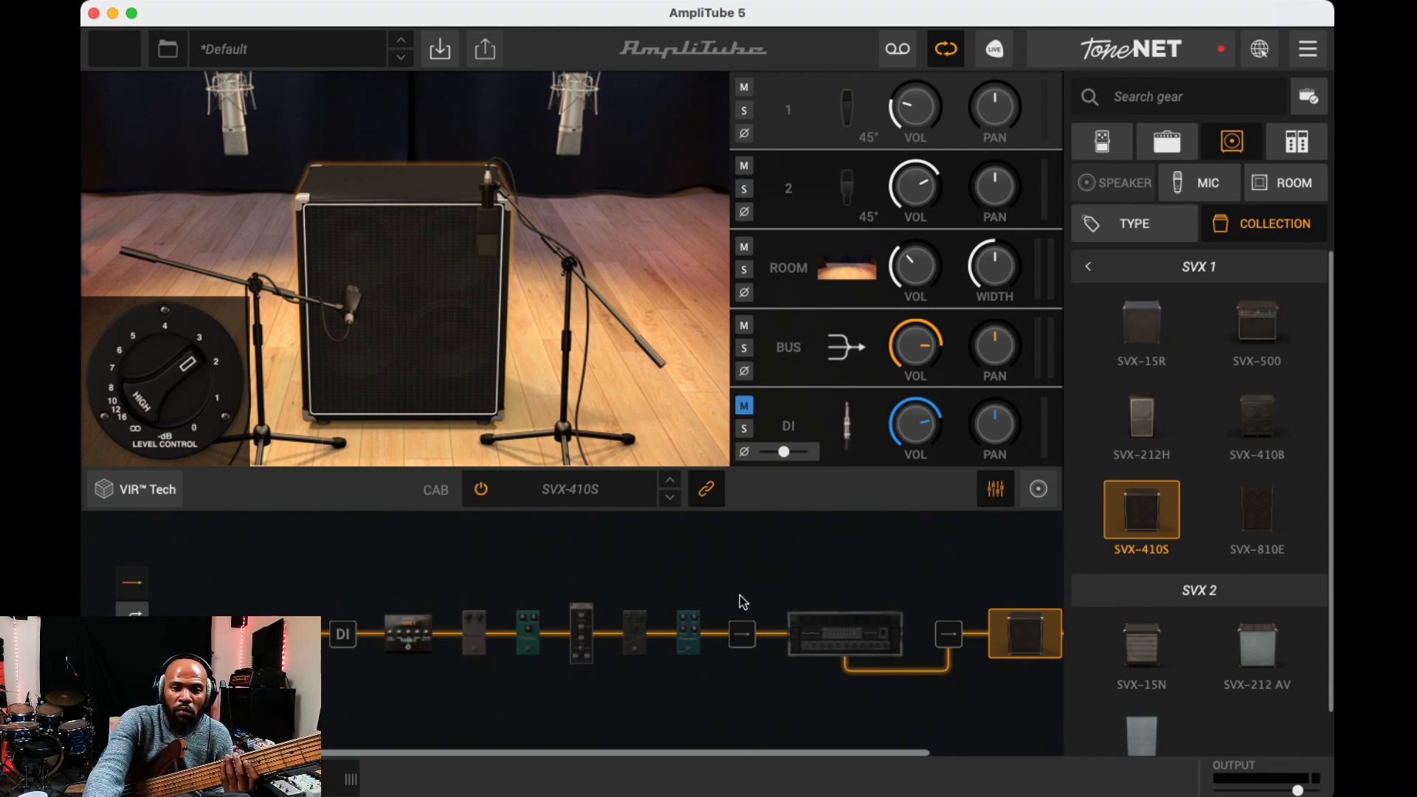
# Reopen the SVX-PRO amp, power it back on, and enable its Ultra Hi switch
pyautogui.click(838, 648)
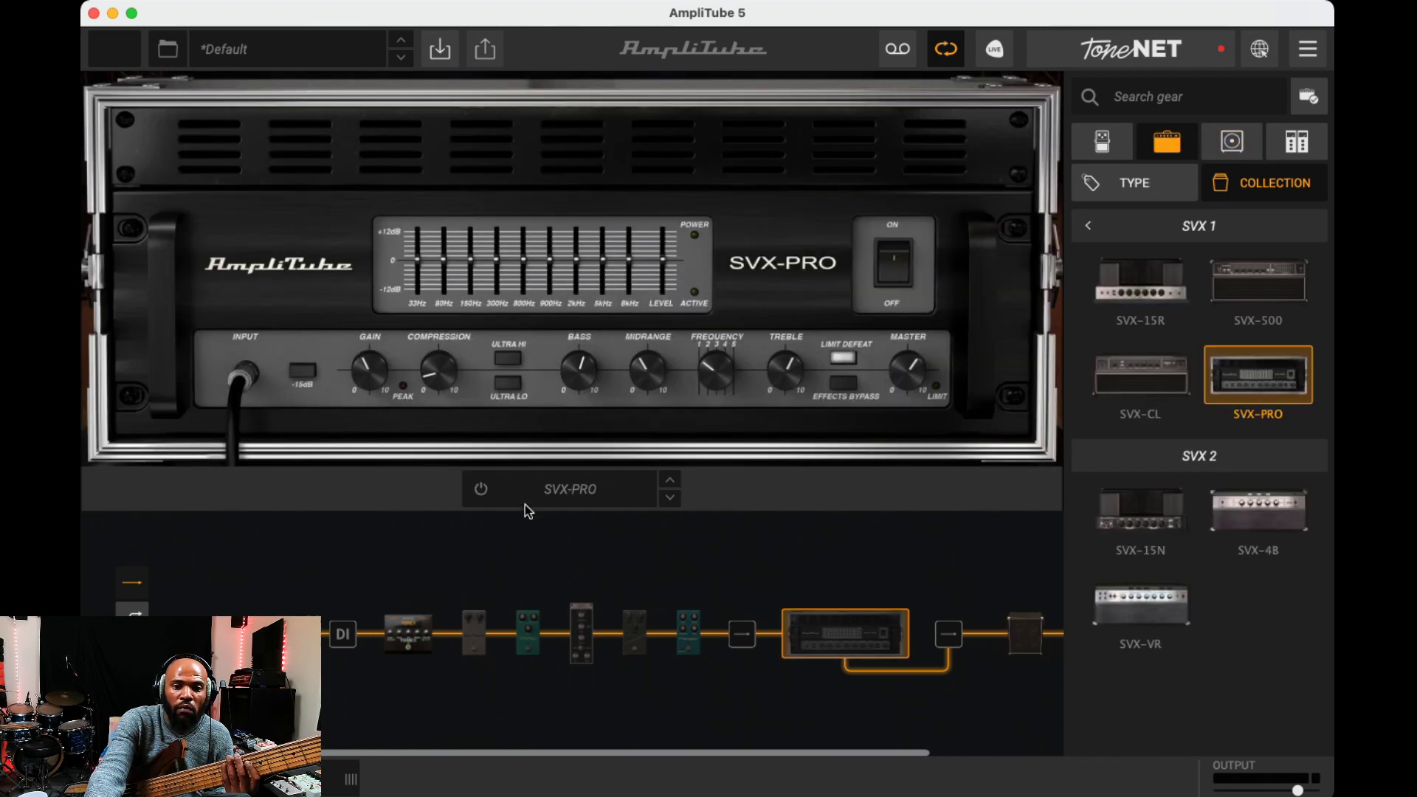
pyautogui.click(483, 493)
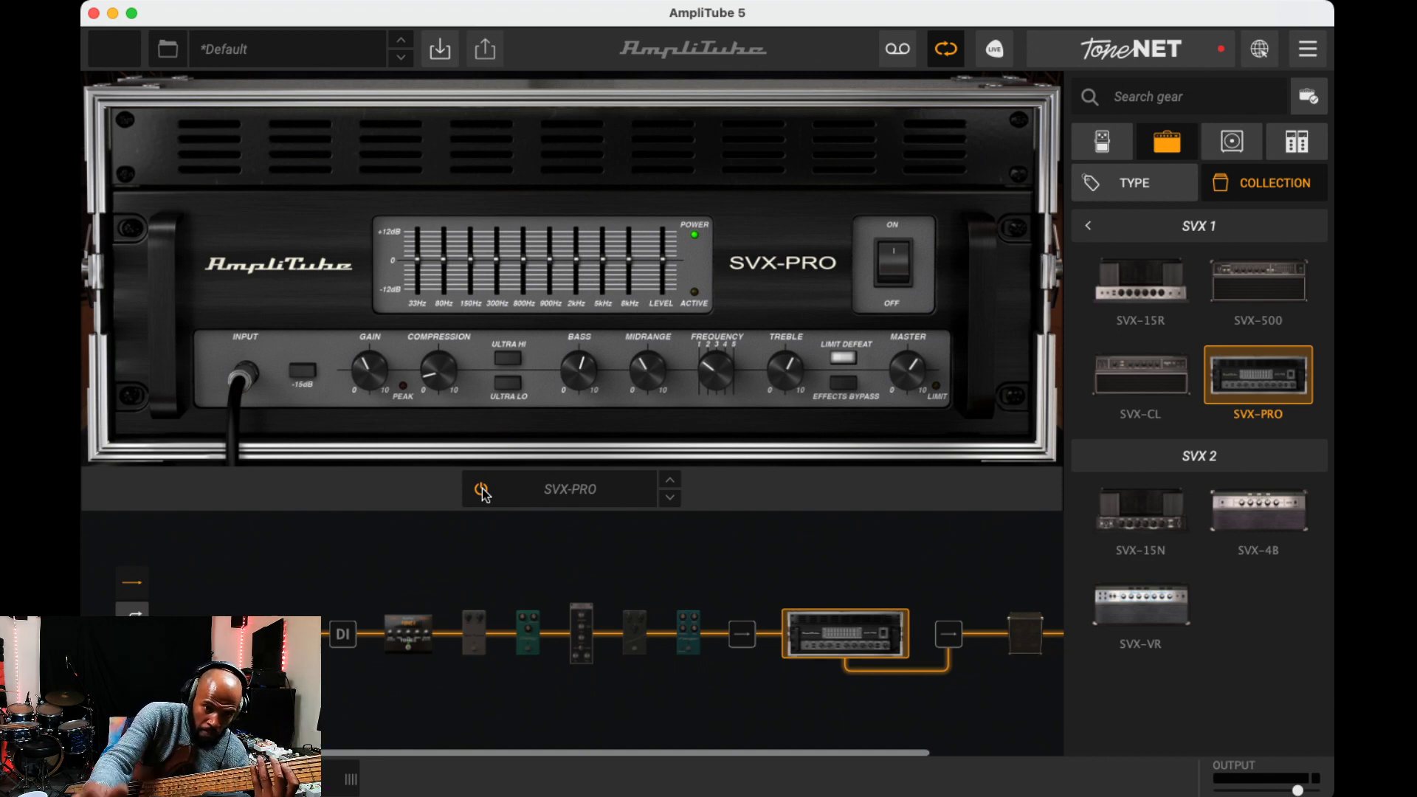
pyautogui.click(509, 357)
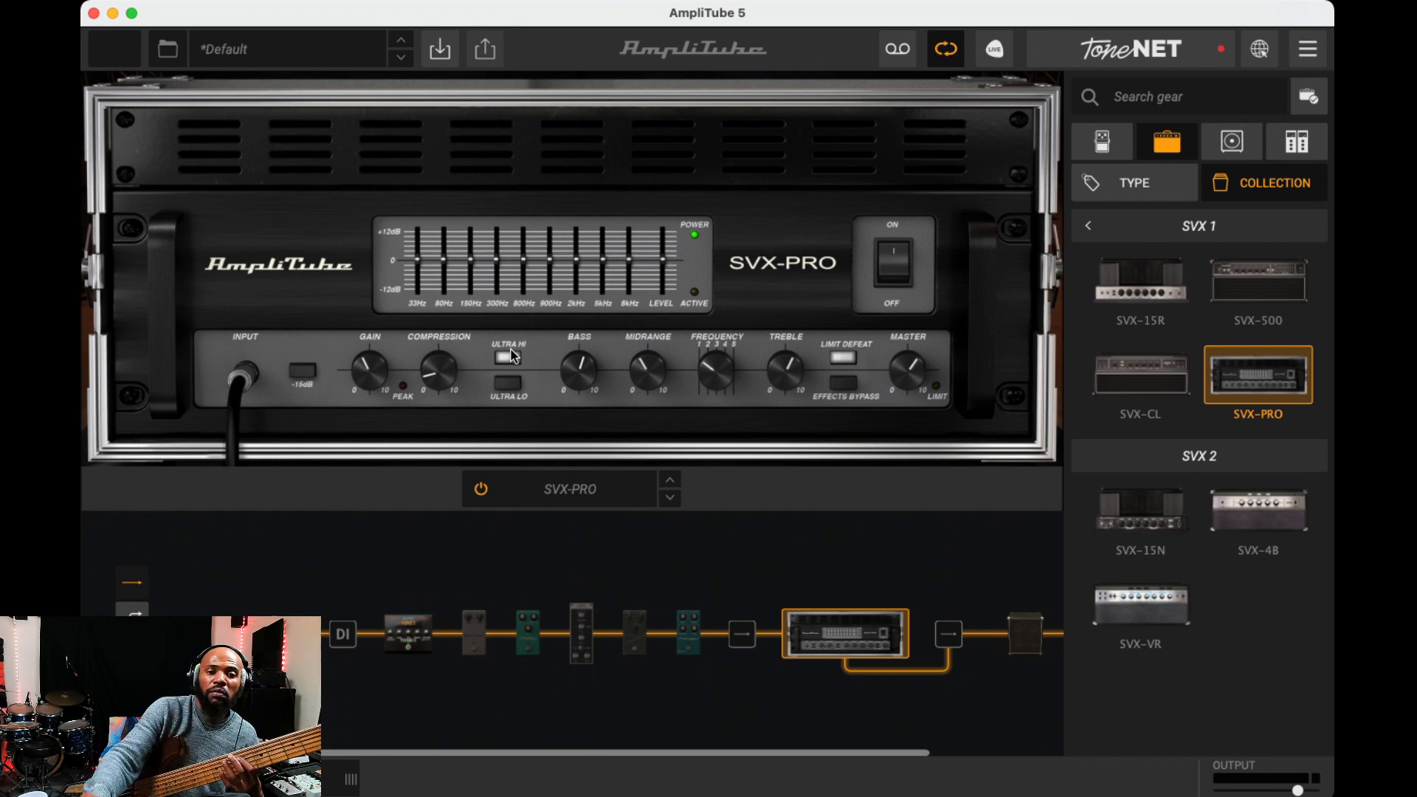
# Swap the SVX-410S cabinet for the SVX-410B to compare them, and restore the SVX-410S
pyautogui.click(1031, 655)
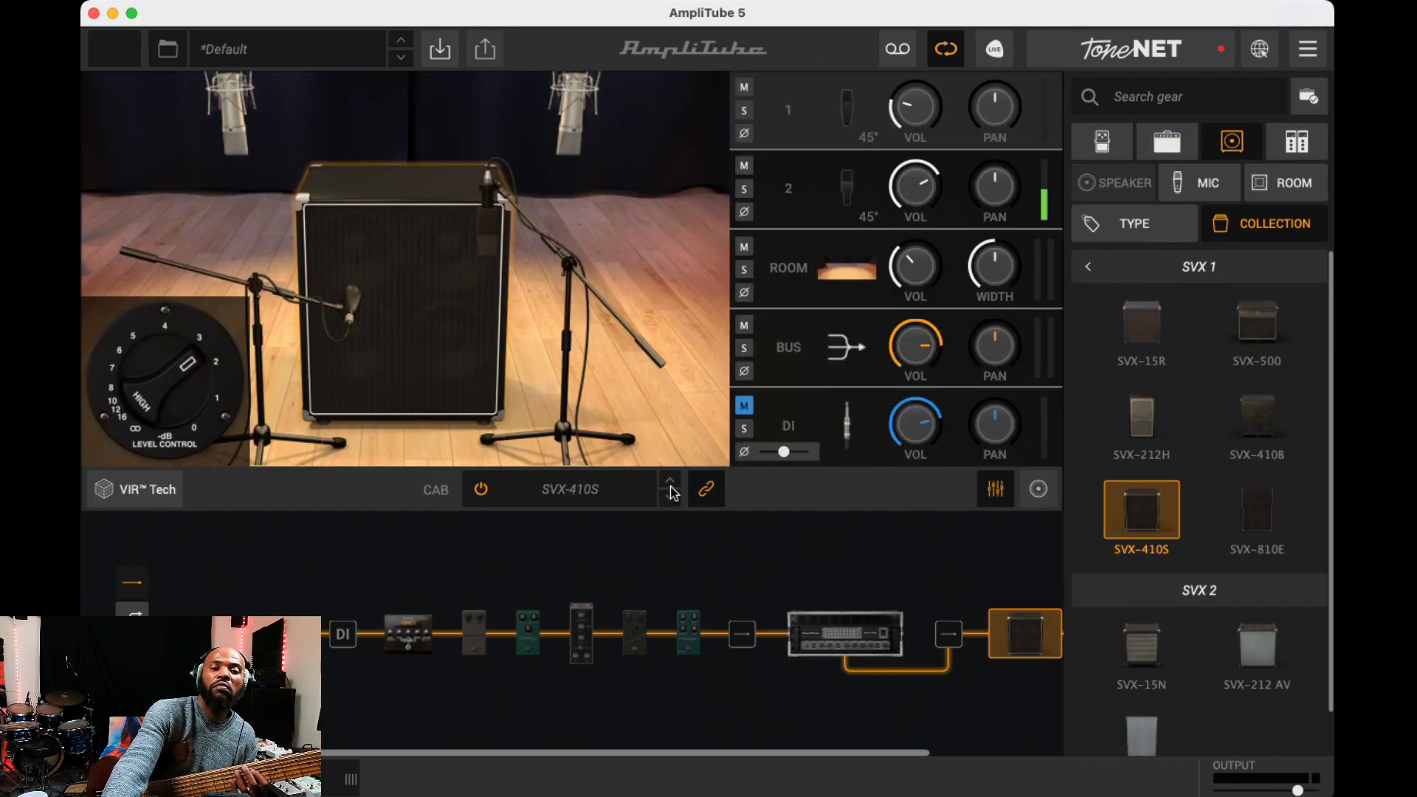
pyautogui.click(671, 484)
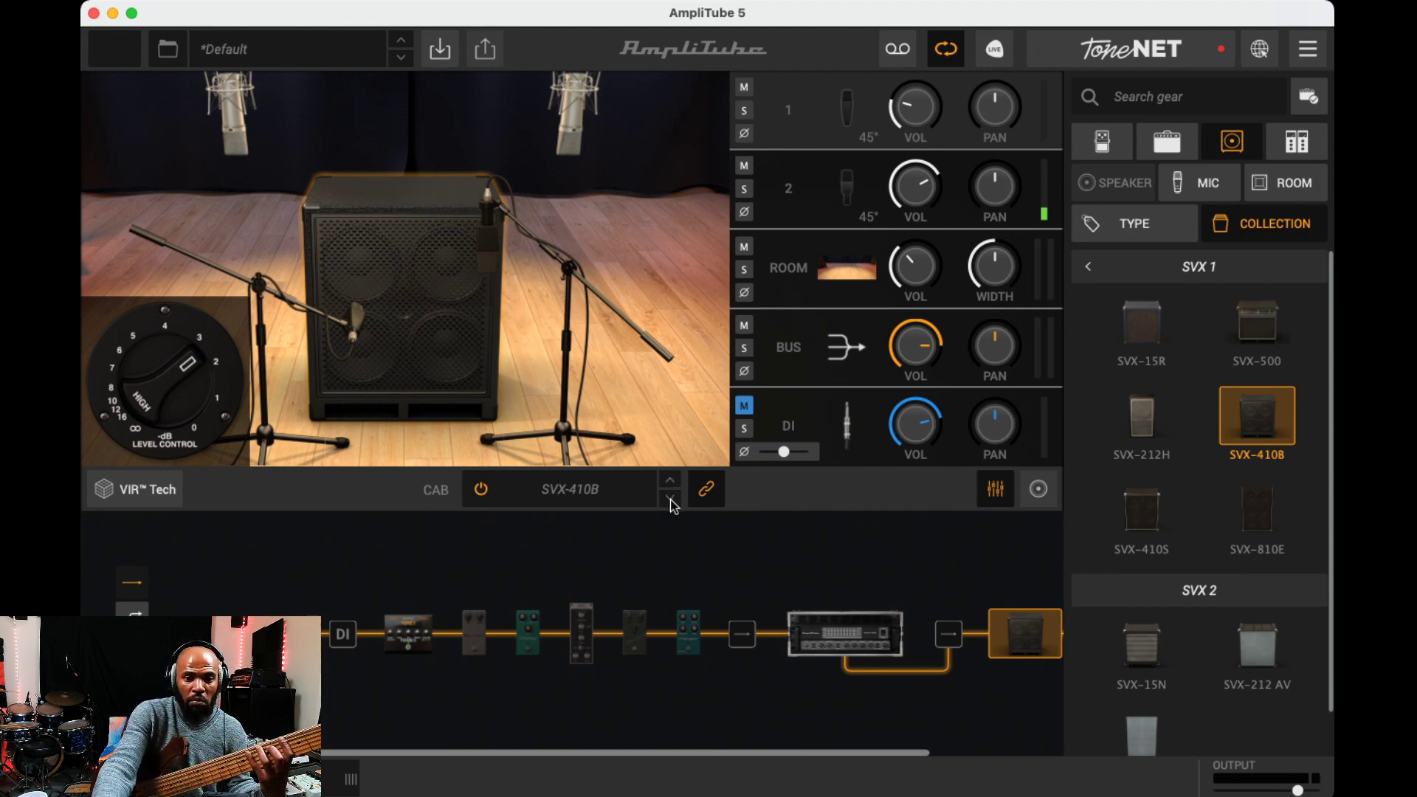
pyautogui.click(673, 505)
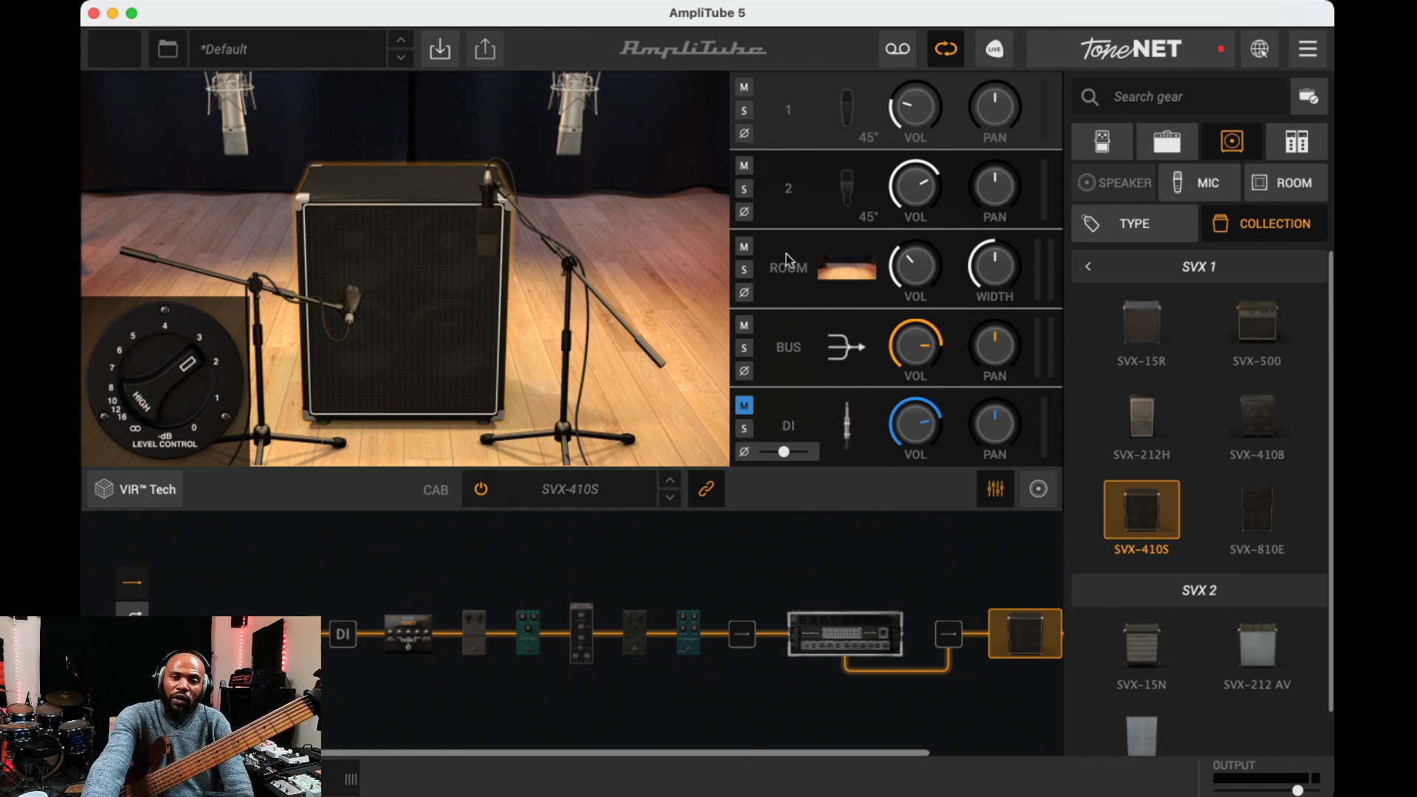
# Find the Gallien Krueger MB 150 S among the unowned amps, open its purchase page, and dismiss the purchase dialog
pyautogui.click(1176, 155)
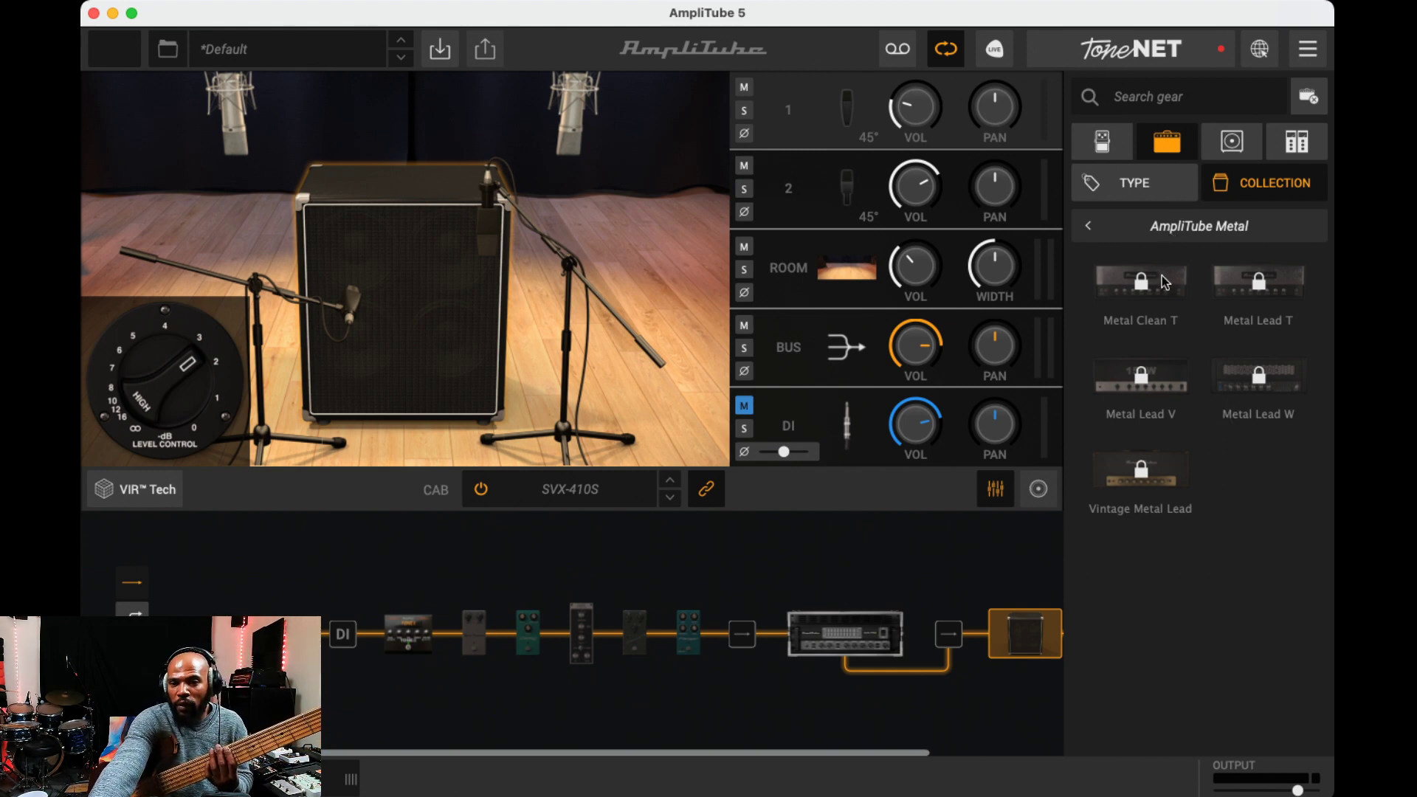
pyautogui.click(1086, 227)
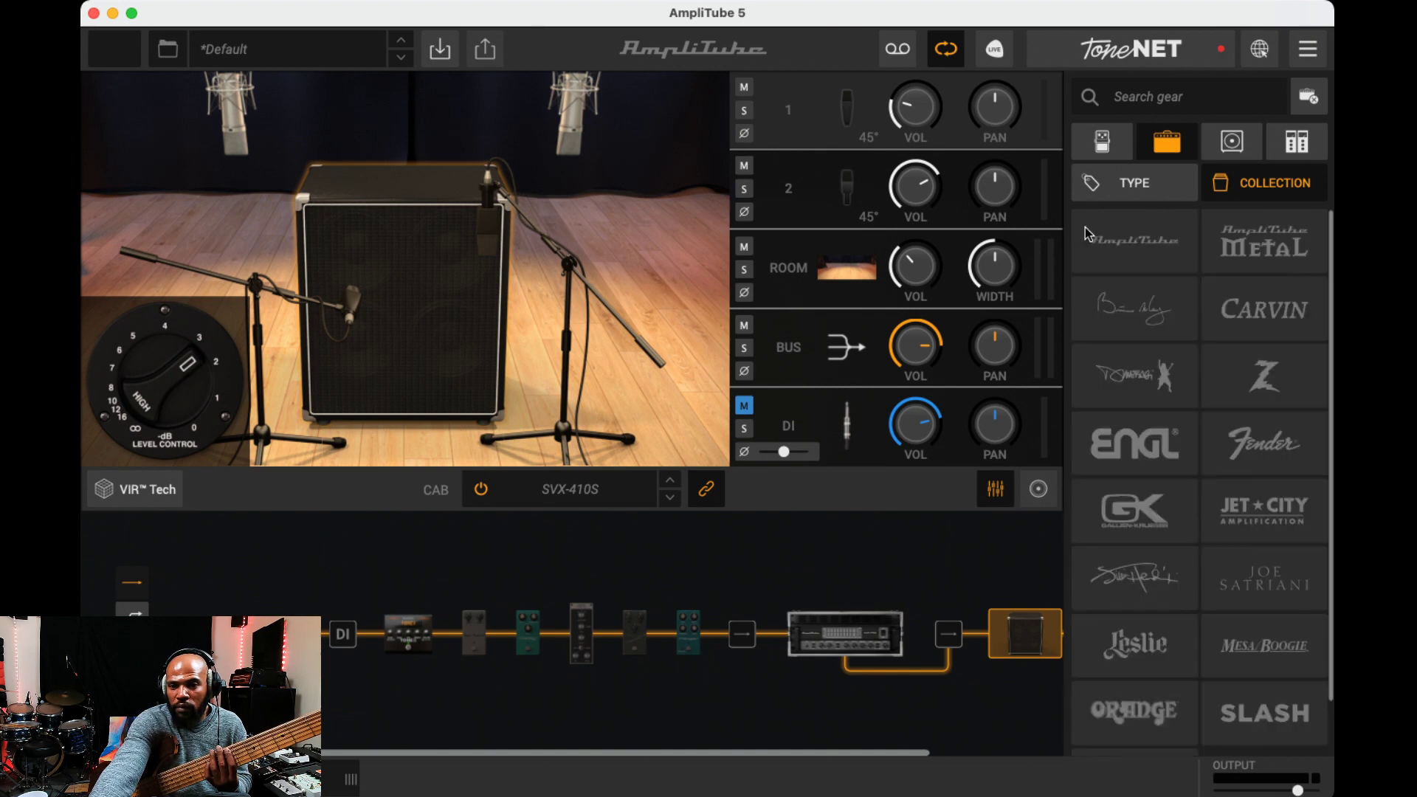
pyautogui.click(1169, 529)
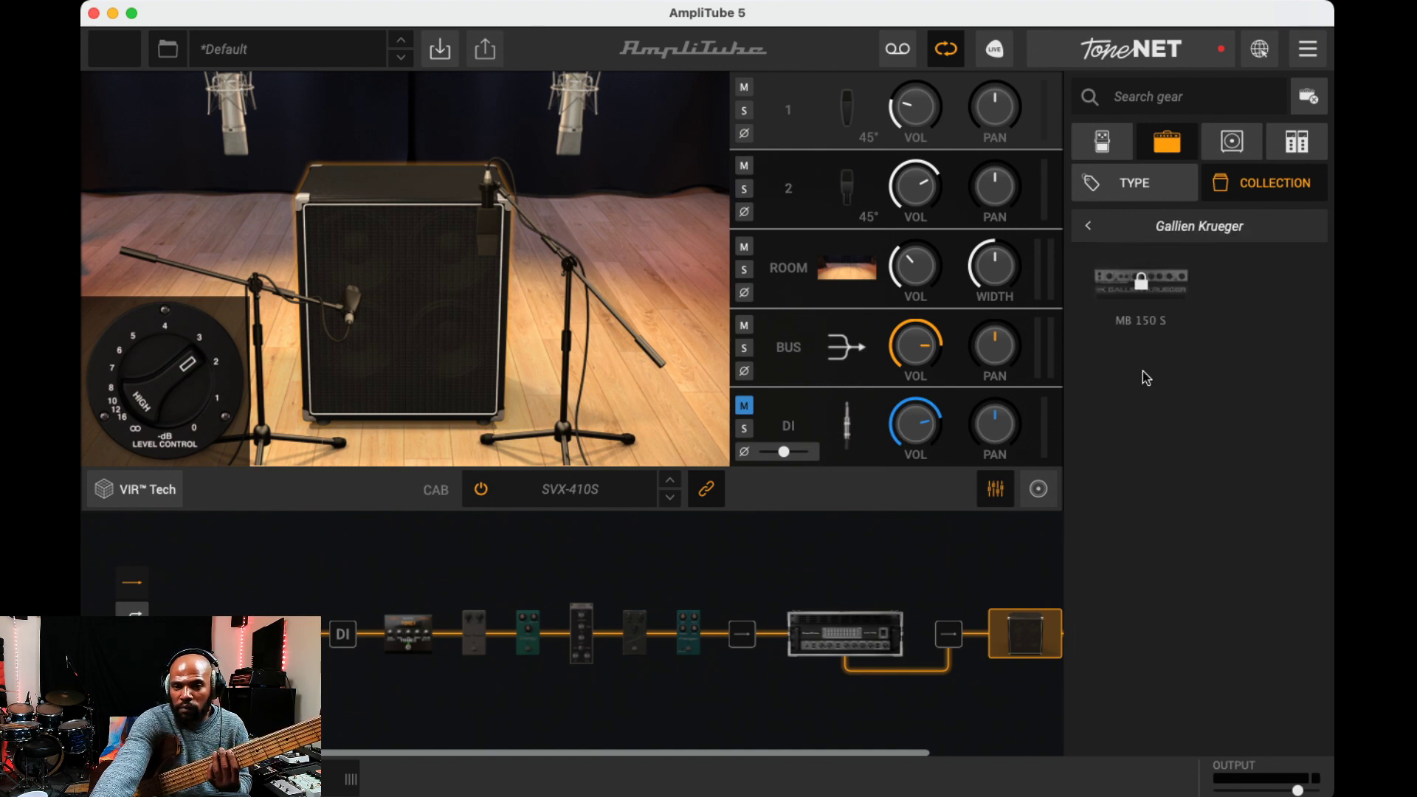
pyautogui.click(1148, 301)
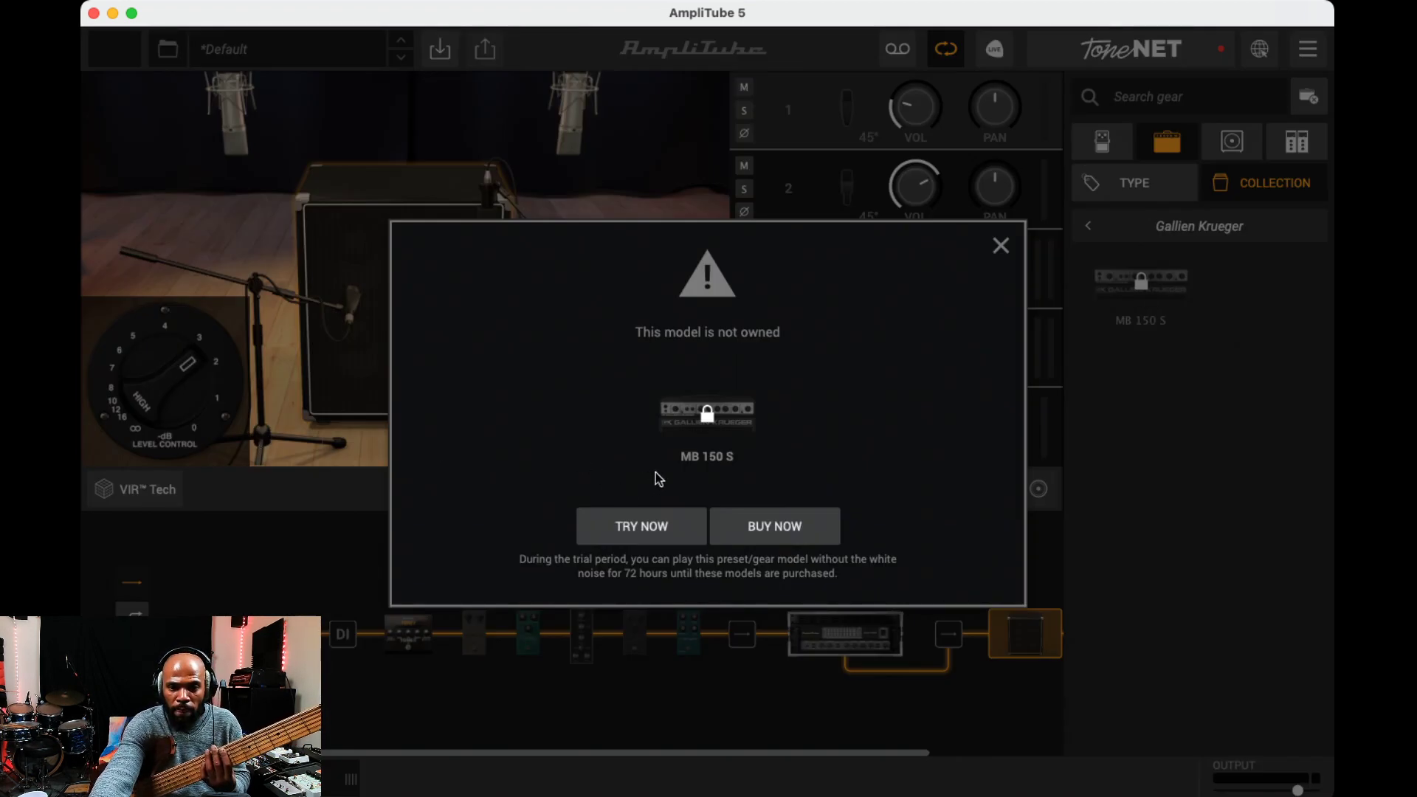
pyautogui.click(772, 523)
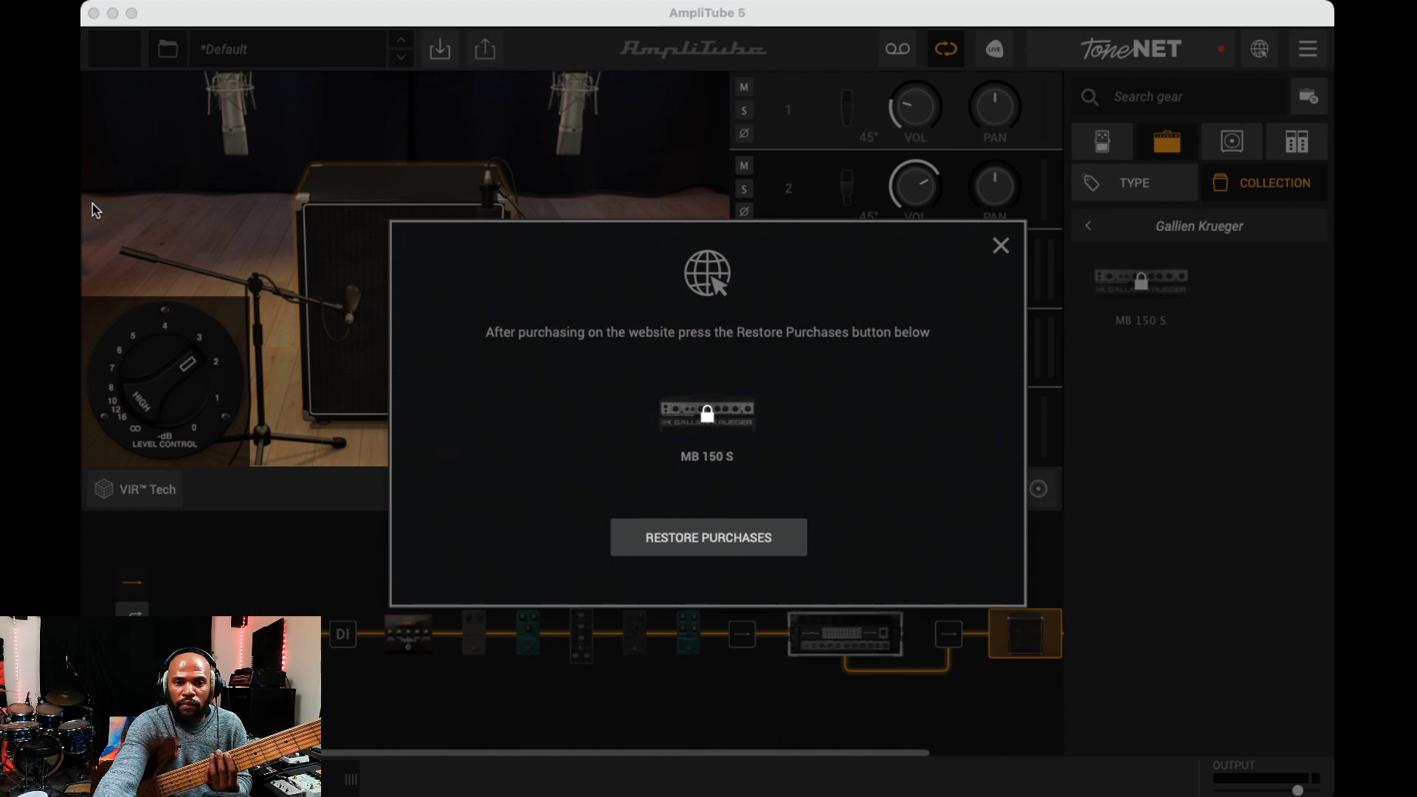
pyautogui.click(572, 127)
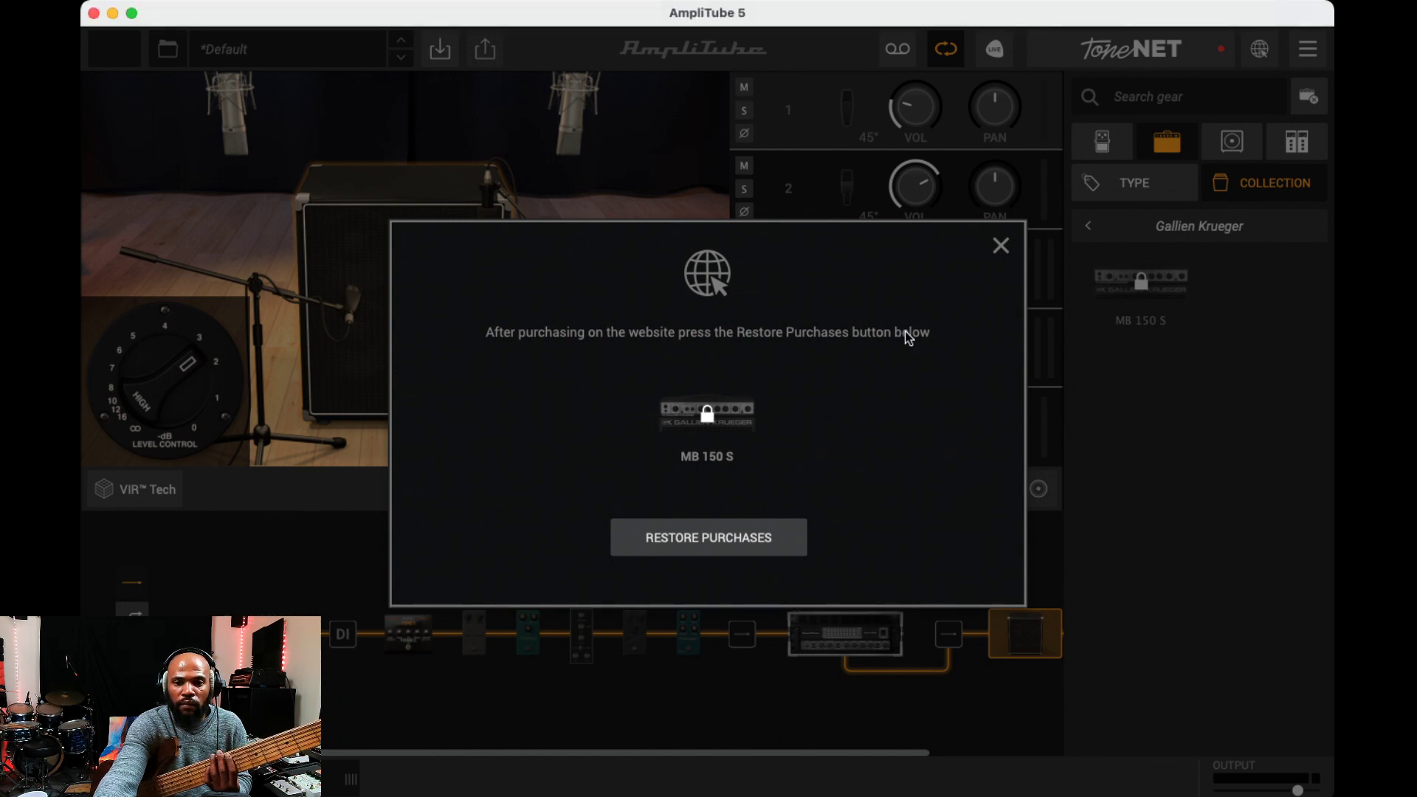
pyautogui.click(1001, 246)
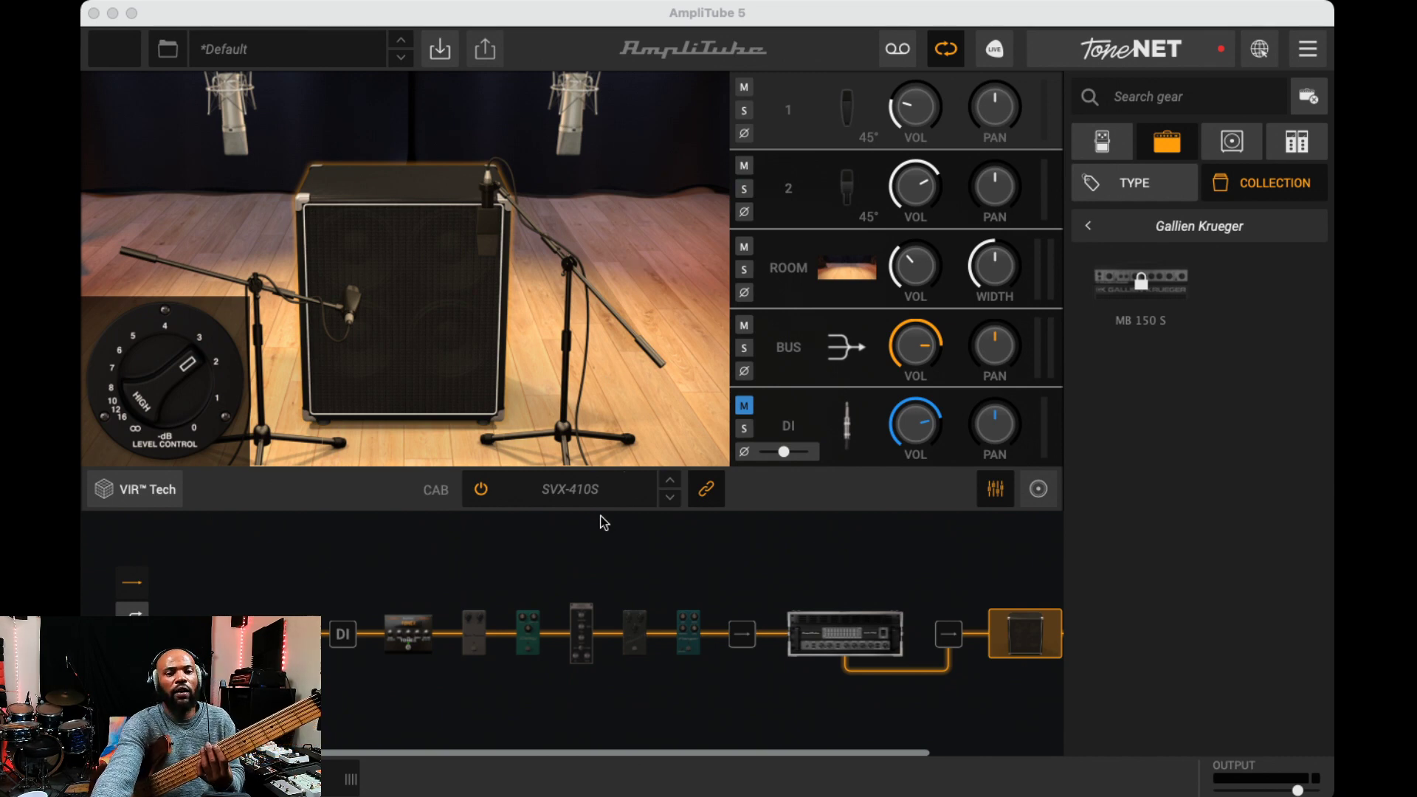
# Go back to the brand list of unowned amp collections and look through all the available brands
pyautogui.click(1164, 229)
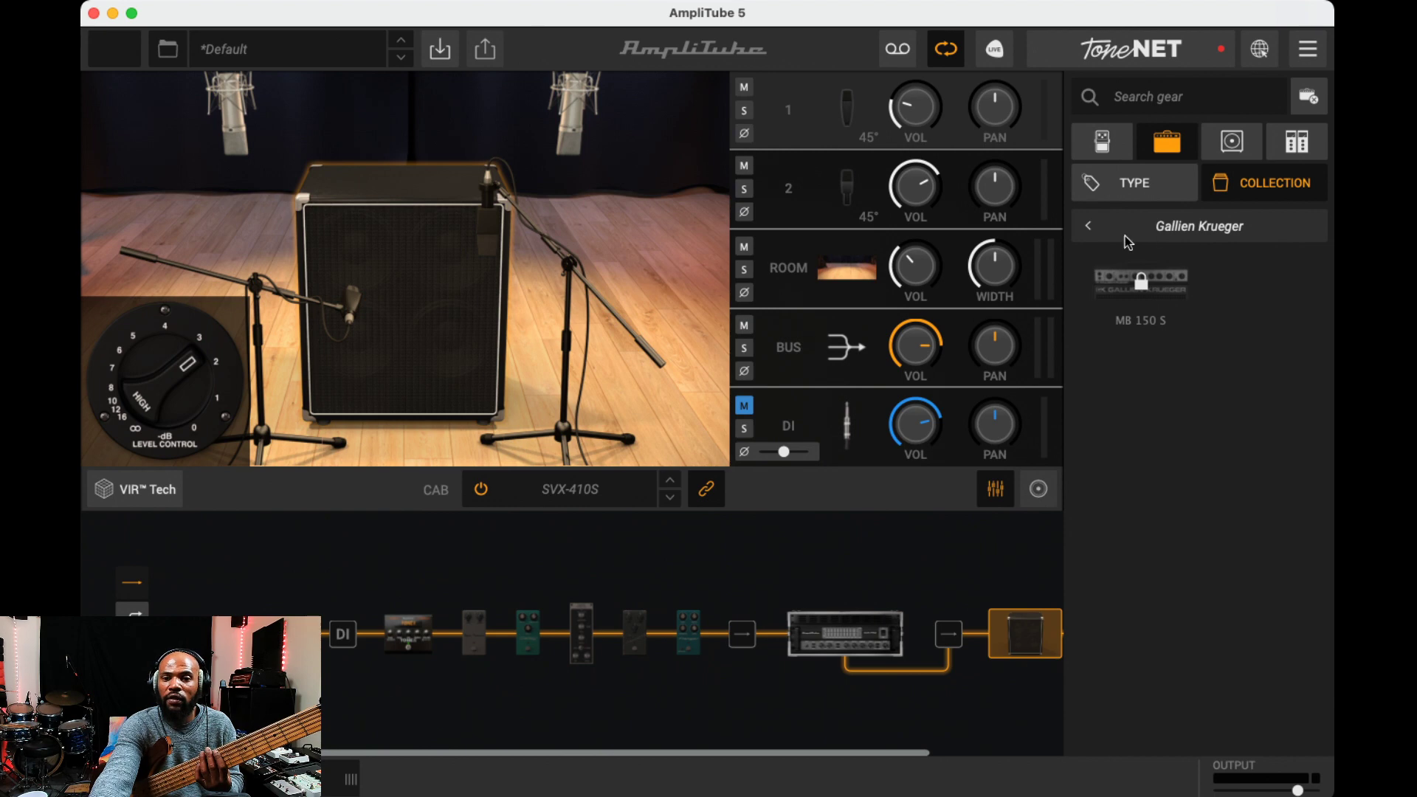
pyautogui.click(1088, 229)
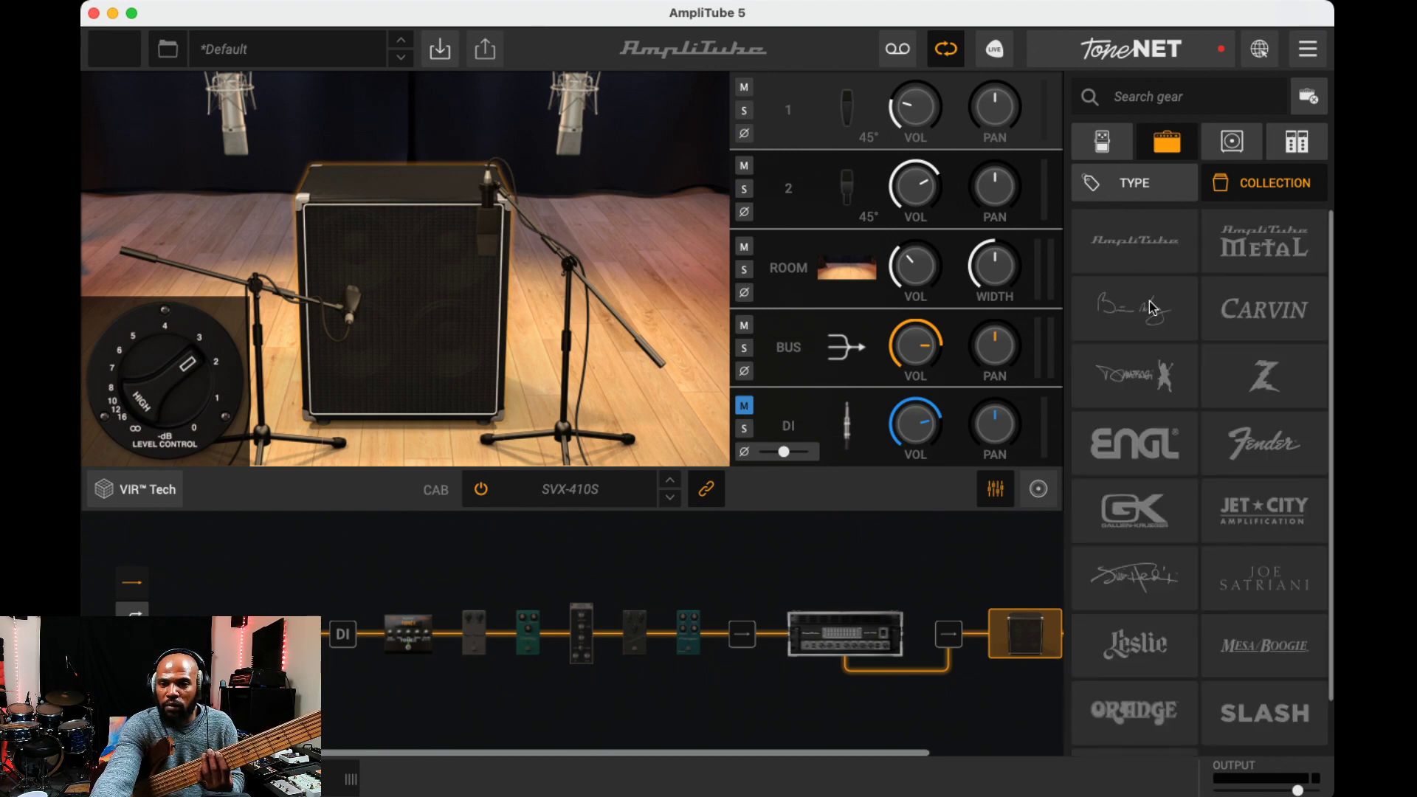
pyautogui.scroll(-2, 1180, 417)
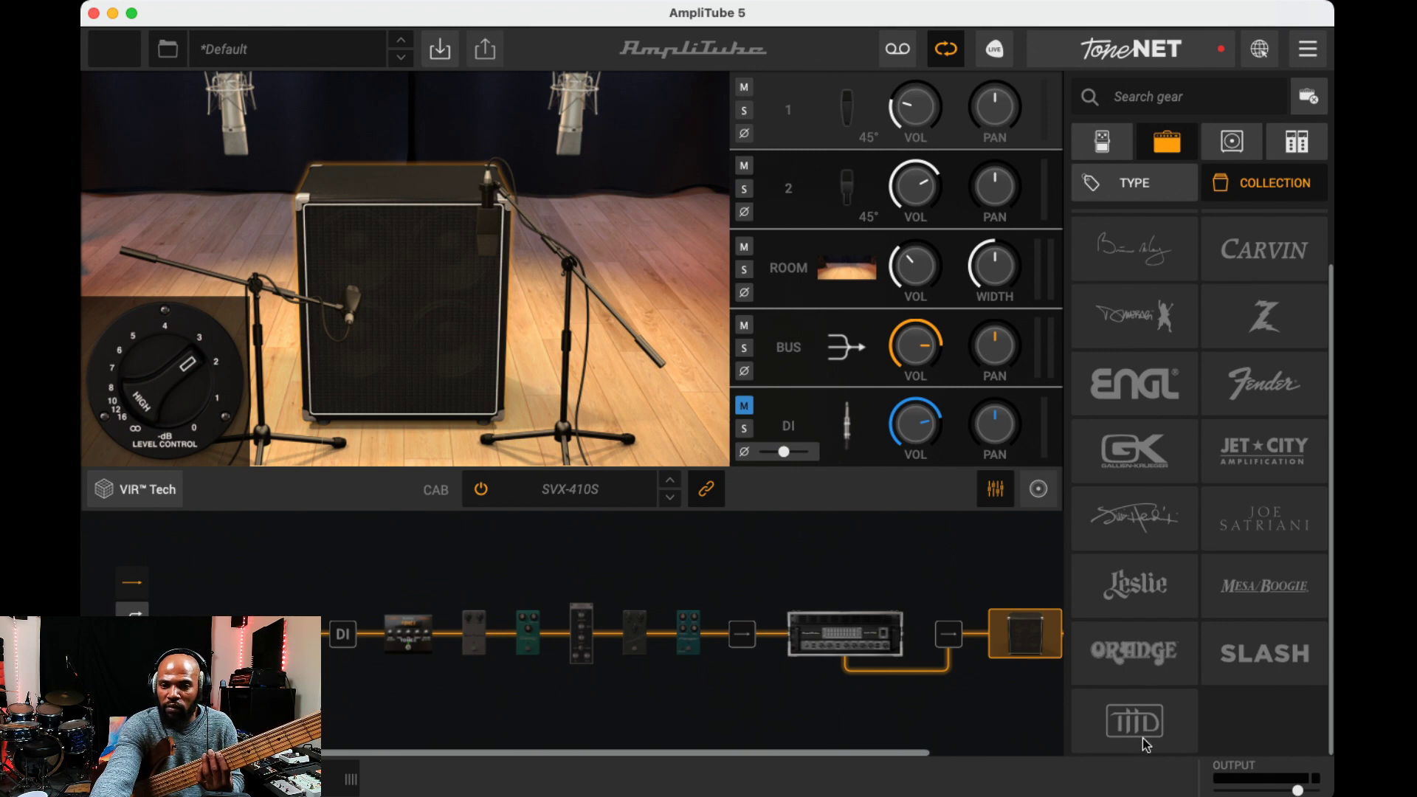
pyautogui.scroll(2, 1219, 580)
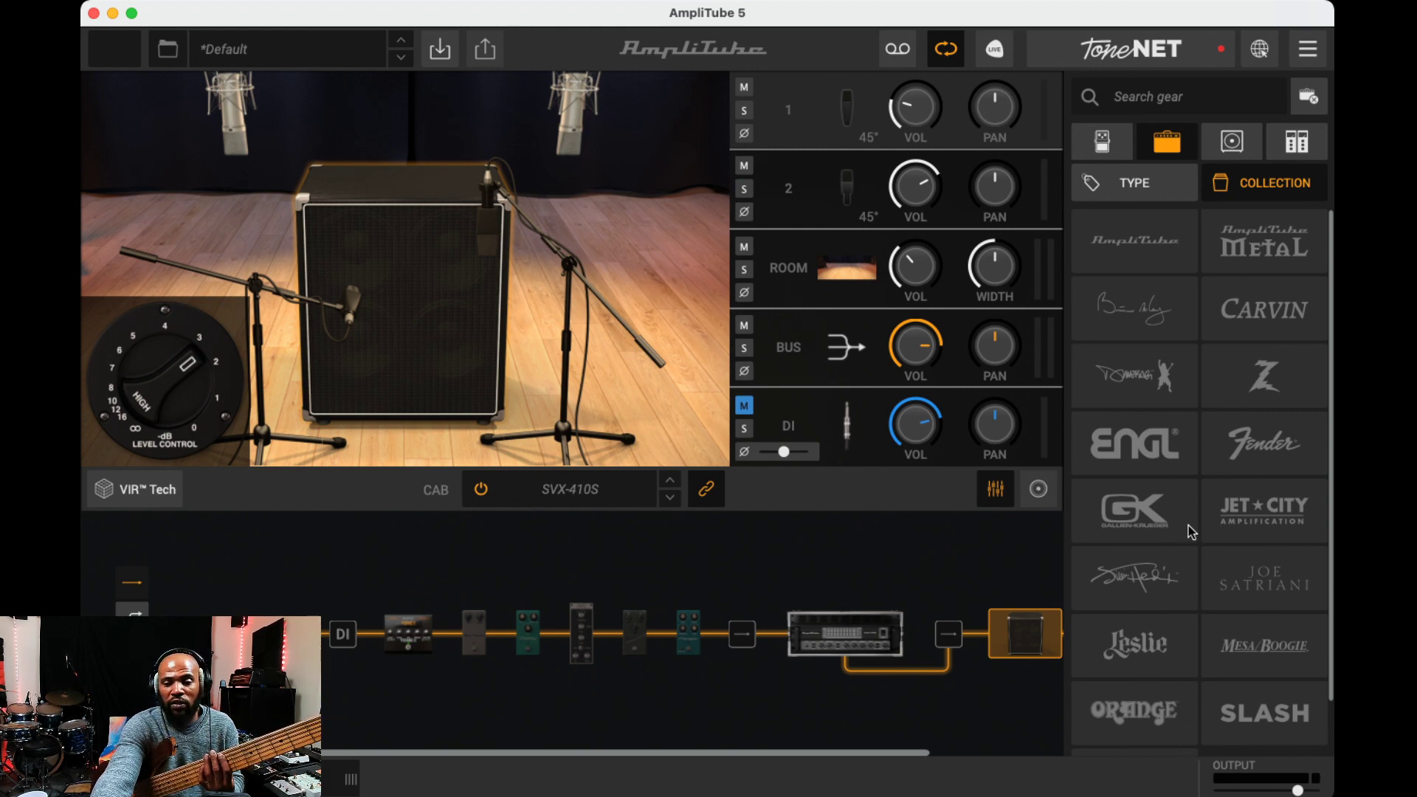
pyautogui.scroll(-2, 1189, 526)
pyautogui.scroll(2, 1189, 554)
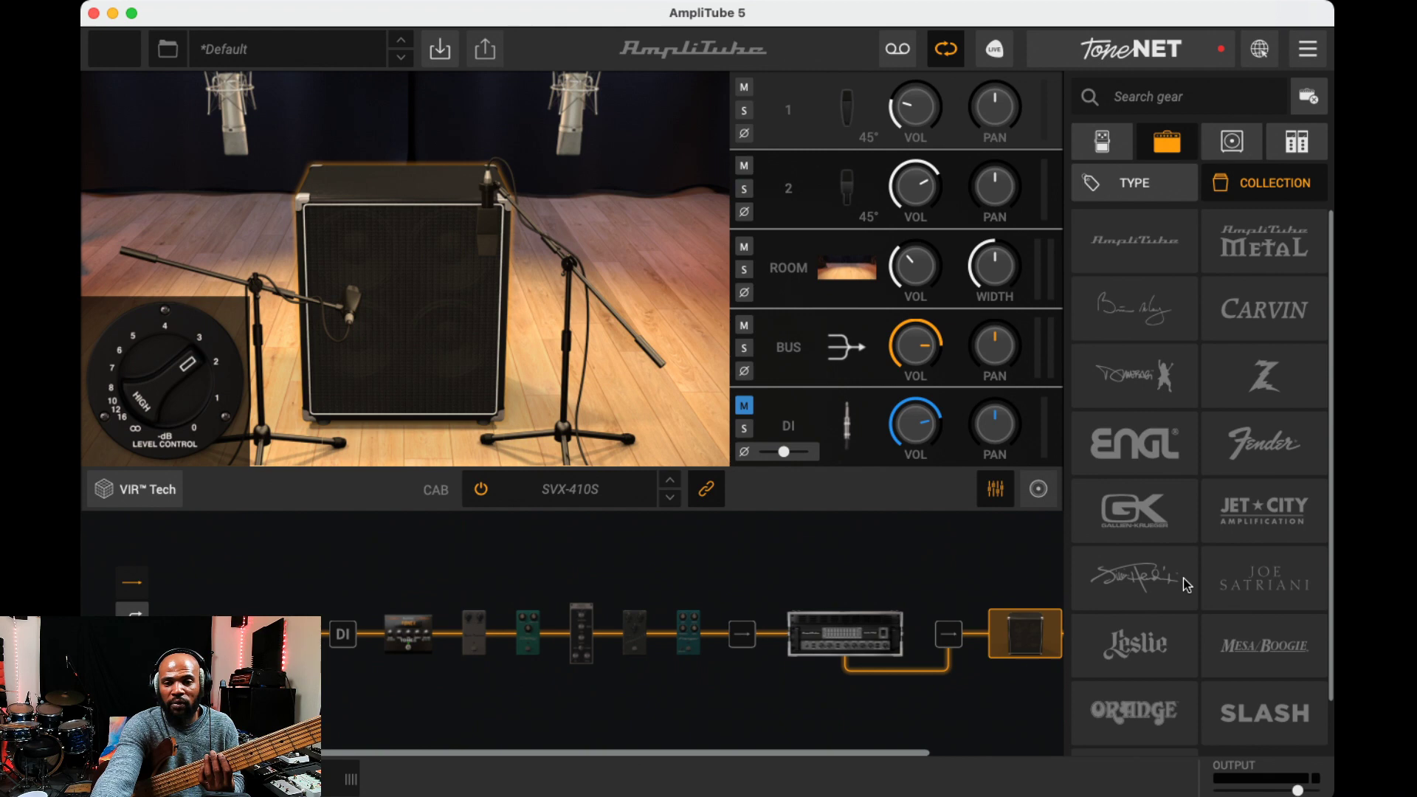